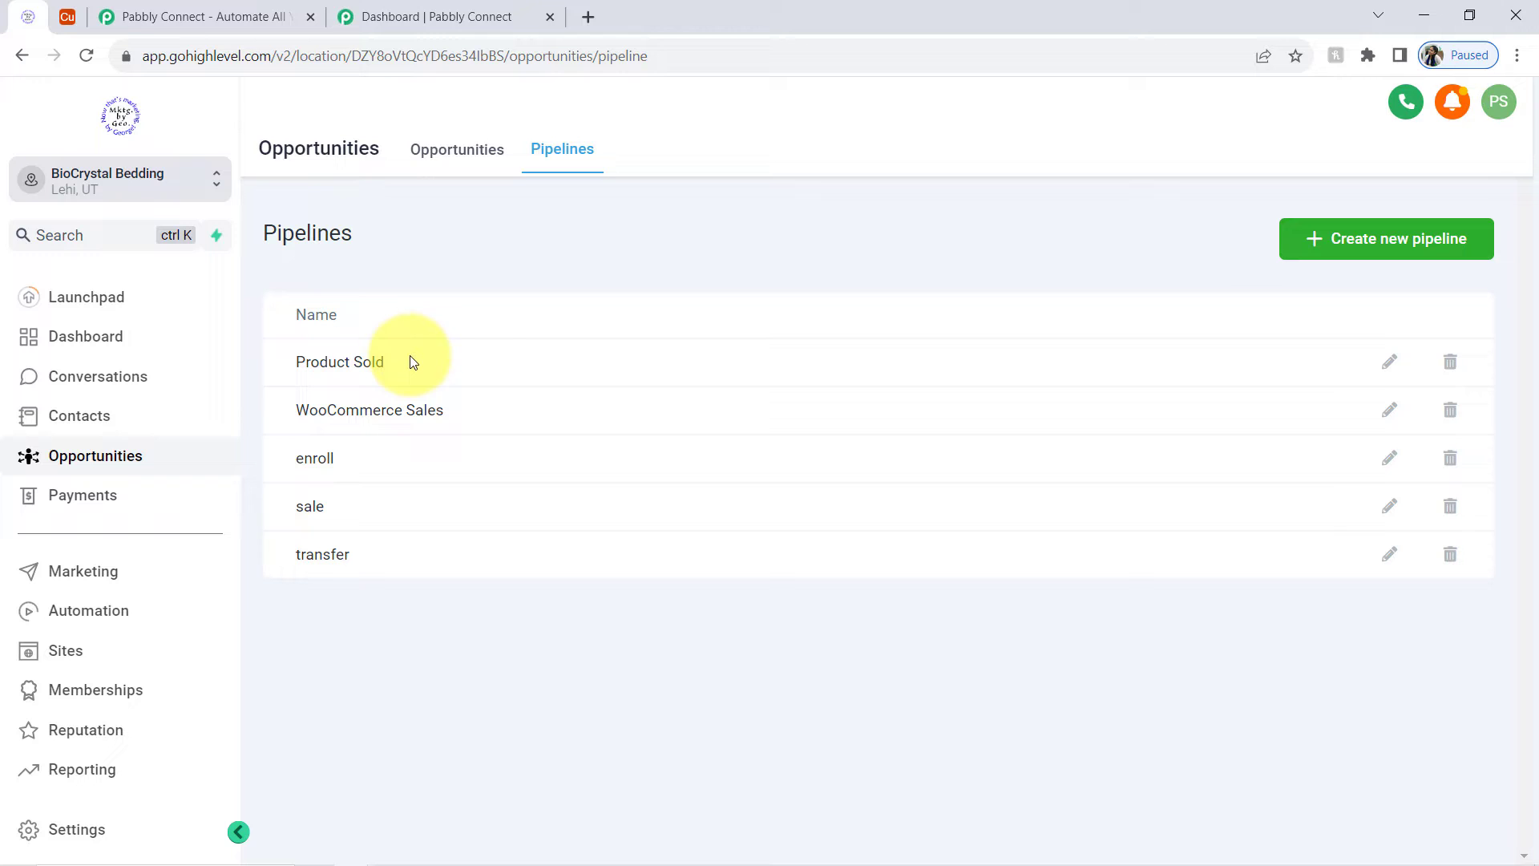
Step: Review the Product Sold pipeline's opportunity stages in GoHighLevel and the New Deals table in the Airtable customers base
left_click(441, 150)
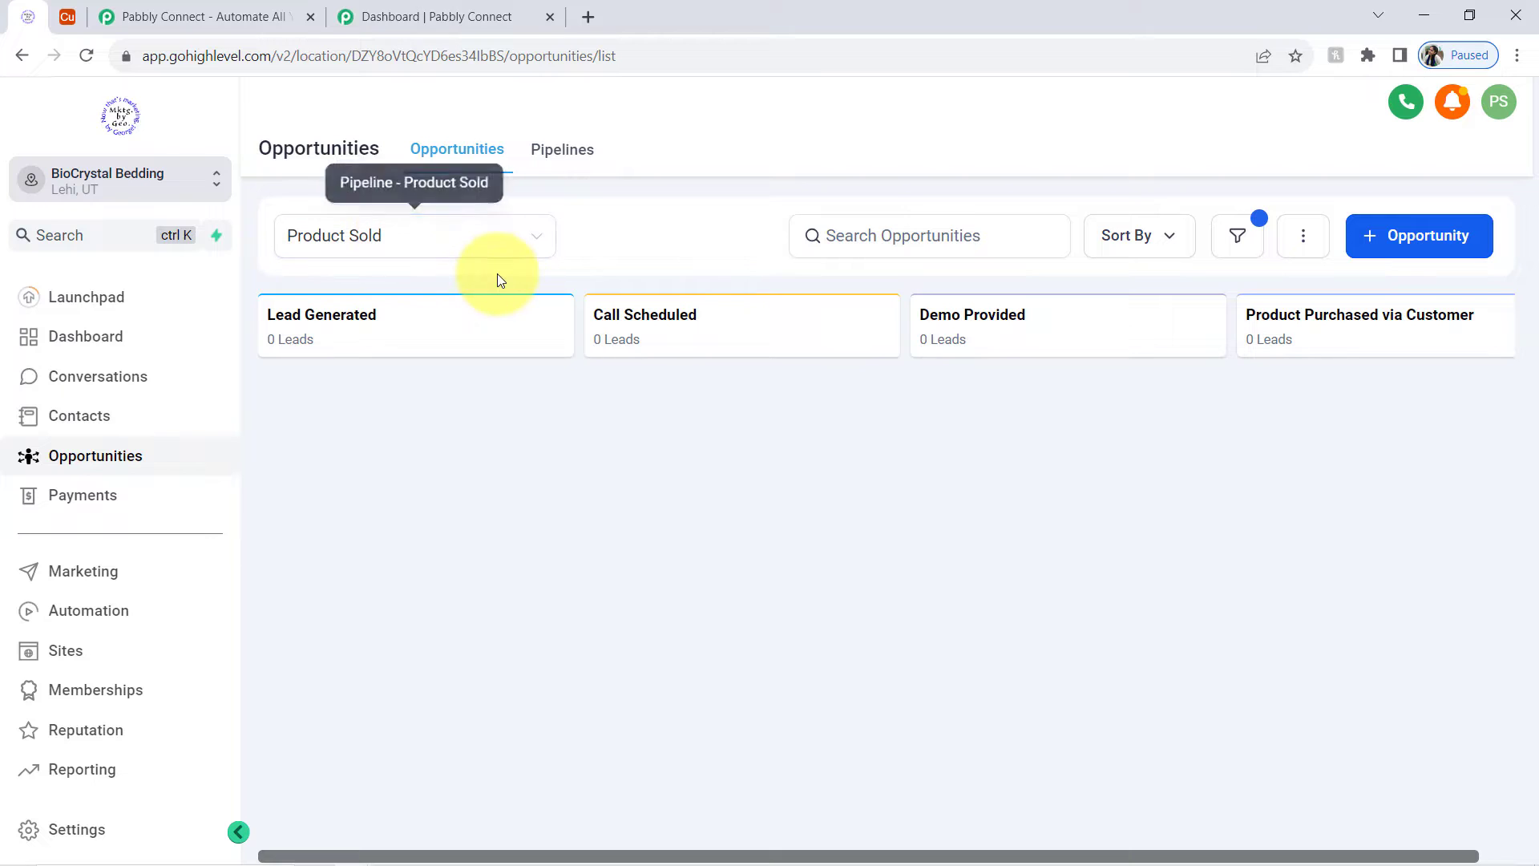
left_click(64, 16)
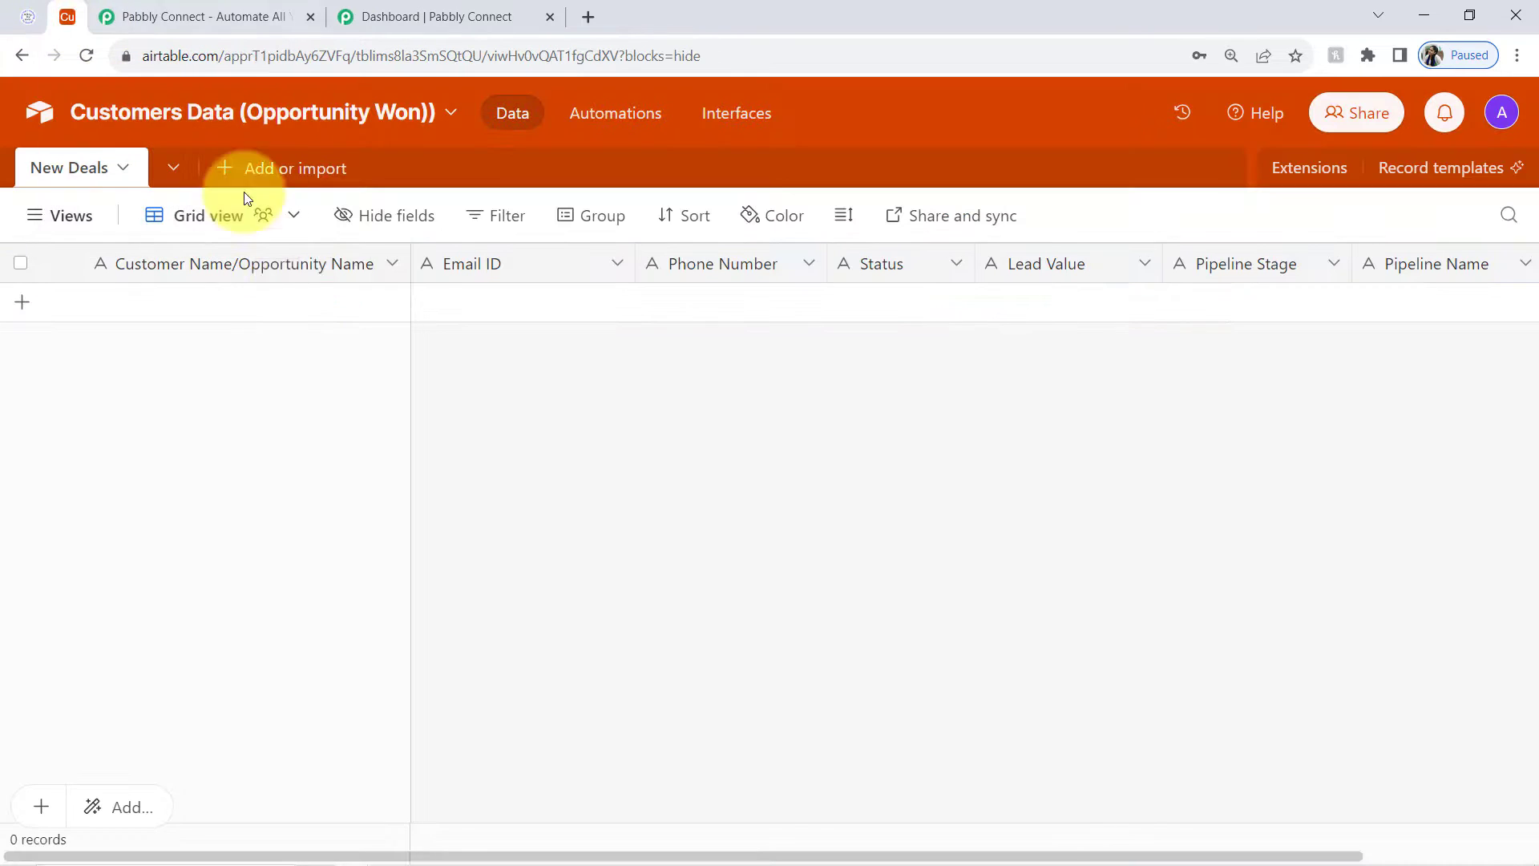
mouse_move(255, 210)
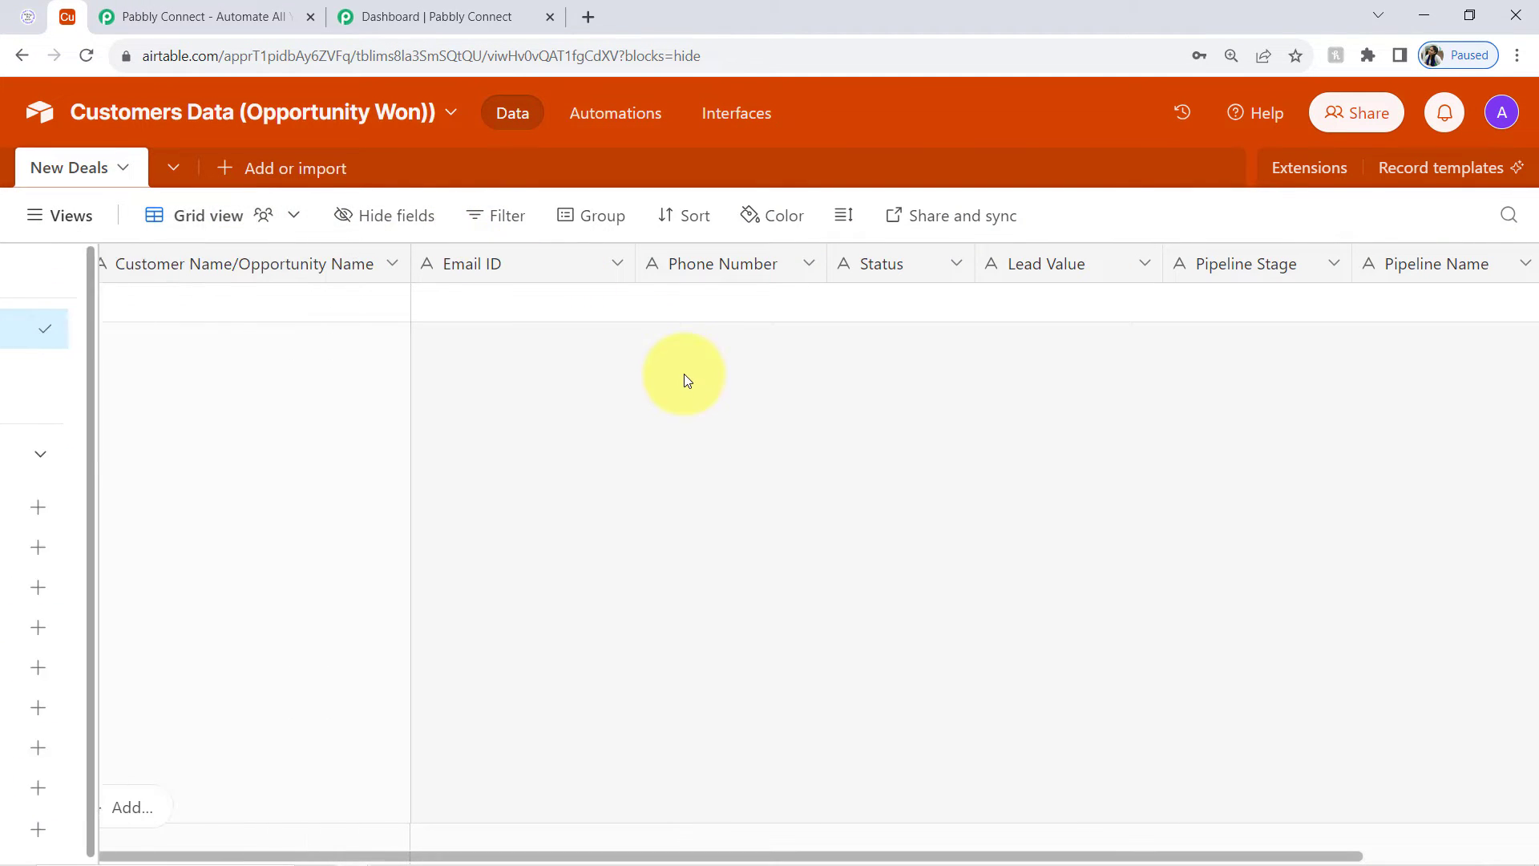
left_click(27, 16)
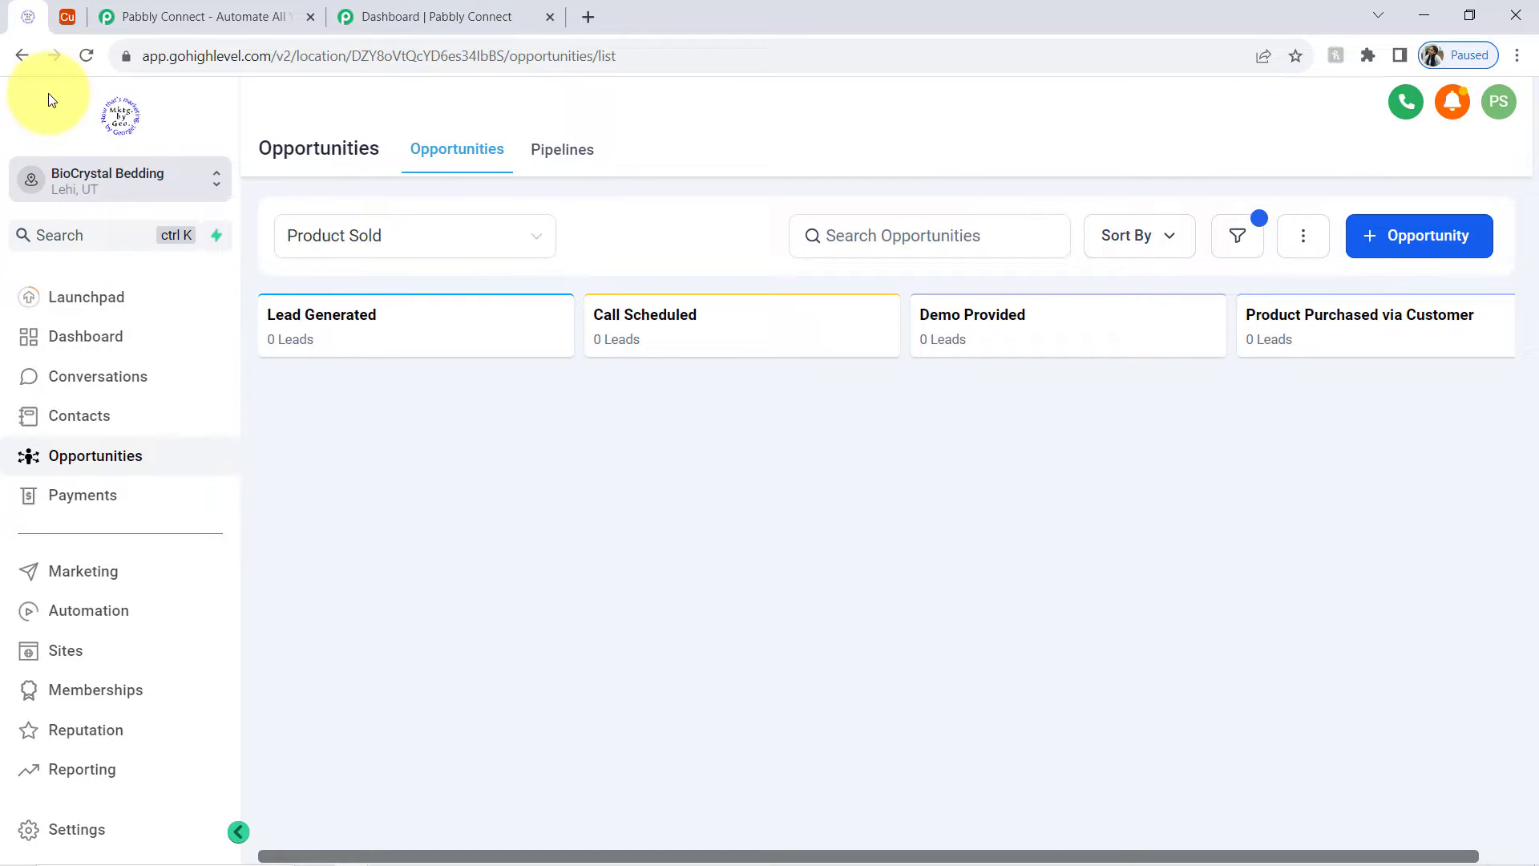
left_click(65, 16)
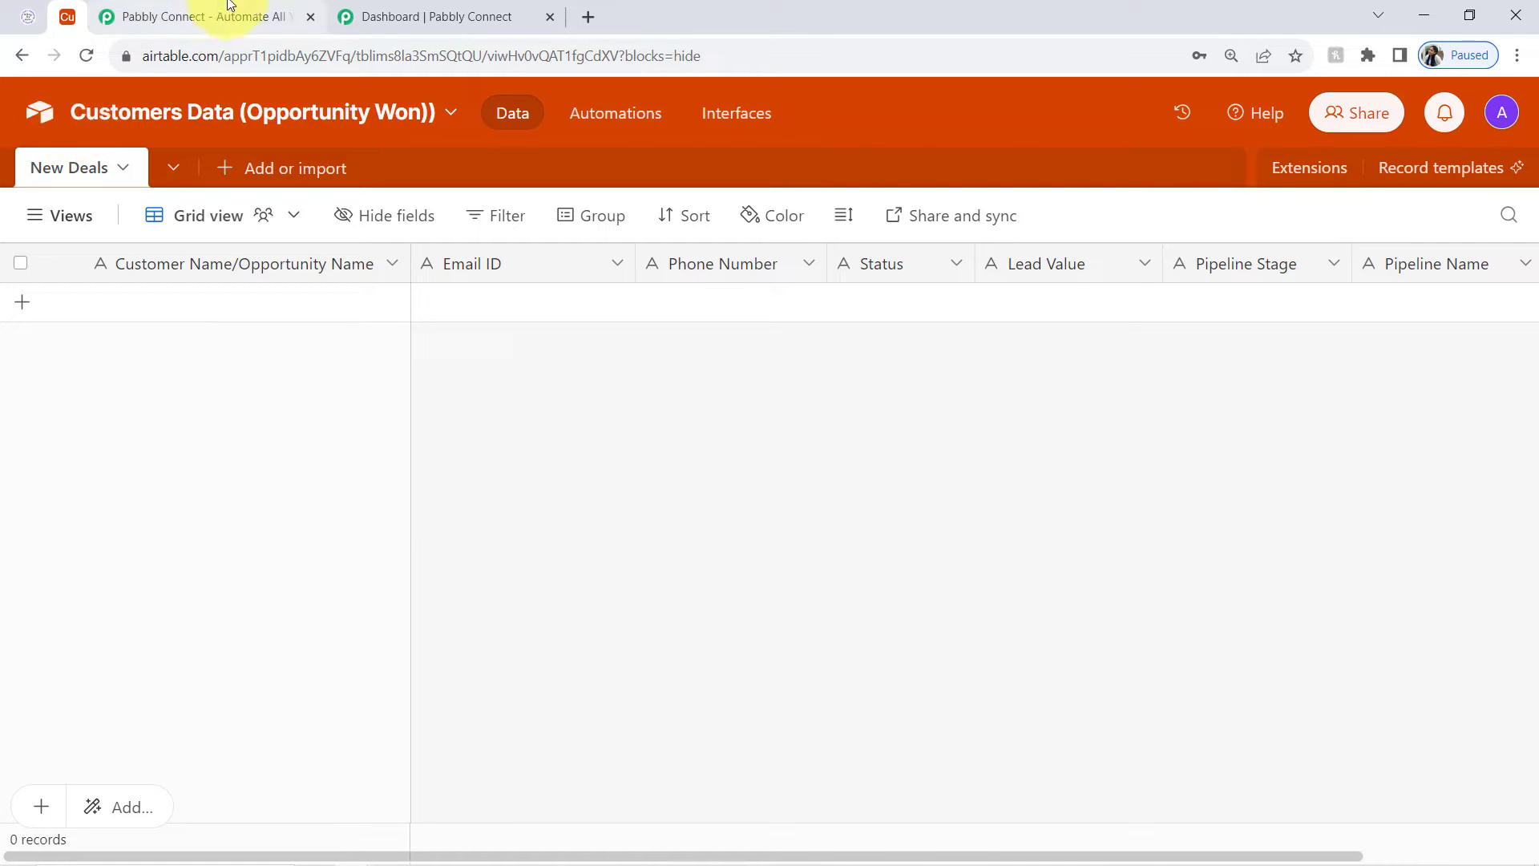
Step: Switch to the Pabbly Connect website and examine its homepage headline and sign-up option alongside the other open apps
left_click(250, 16)
left_click_drag(167, 66, 281, 70)
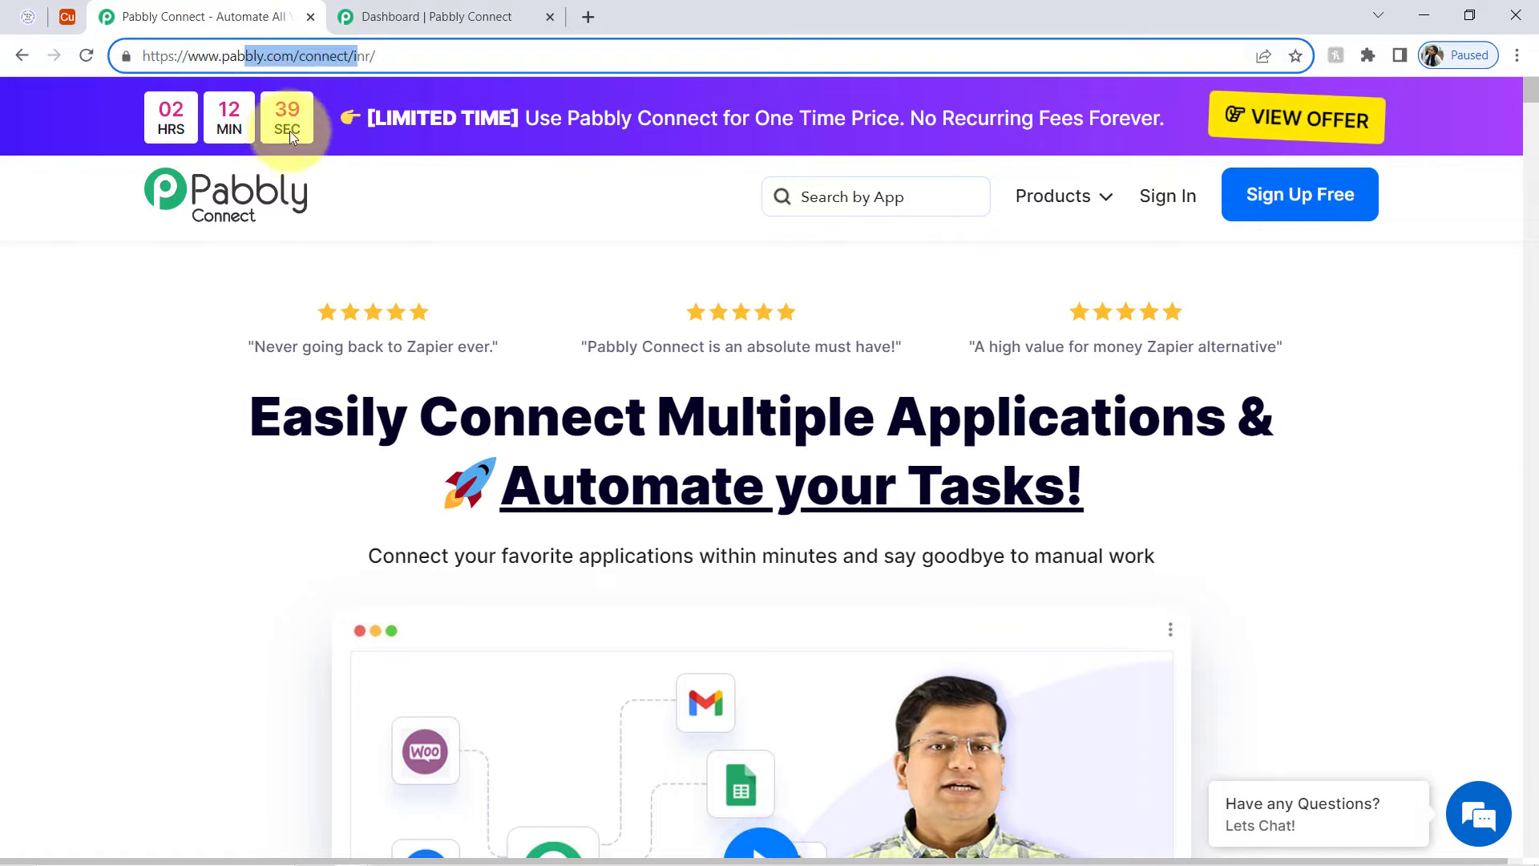
left_click(351, 409)
left_click_drag(351, 409, 1170, 558)
left_click(769, 449)
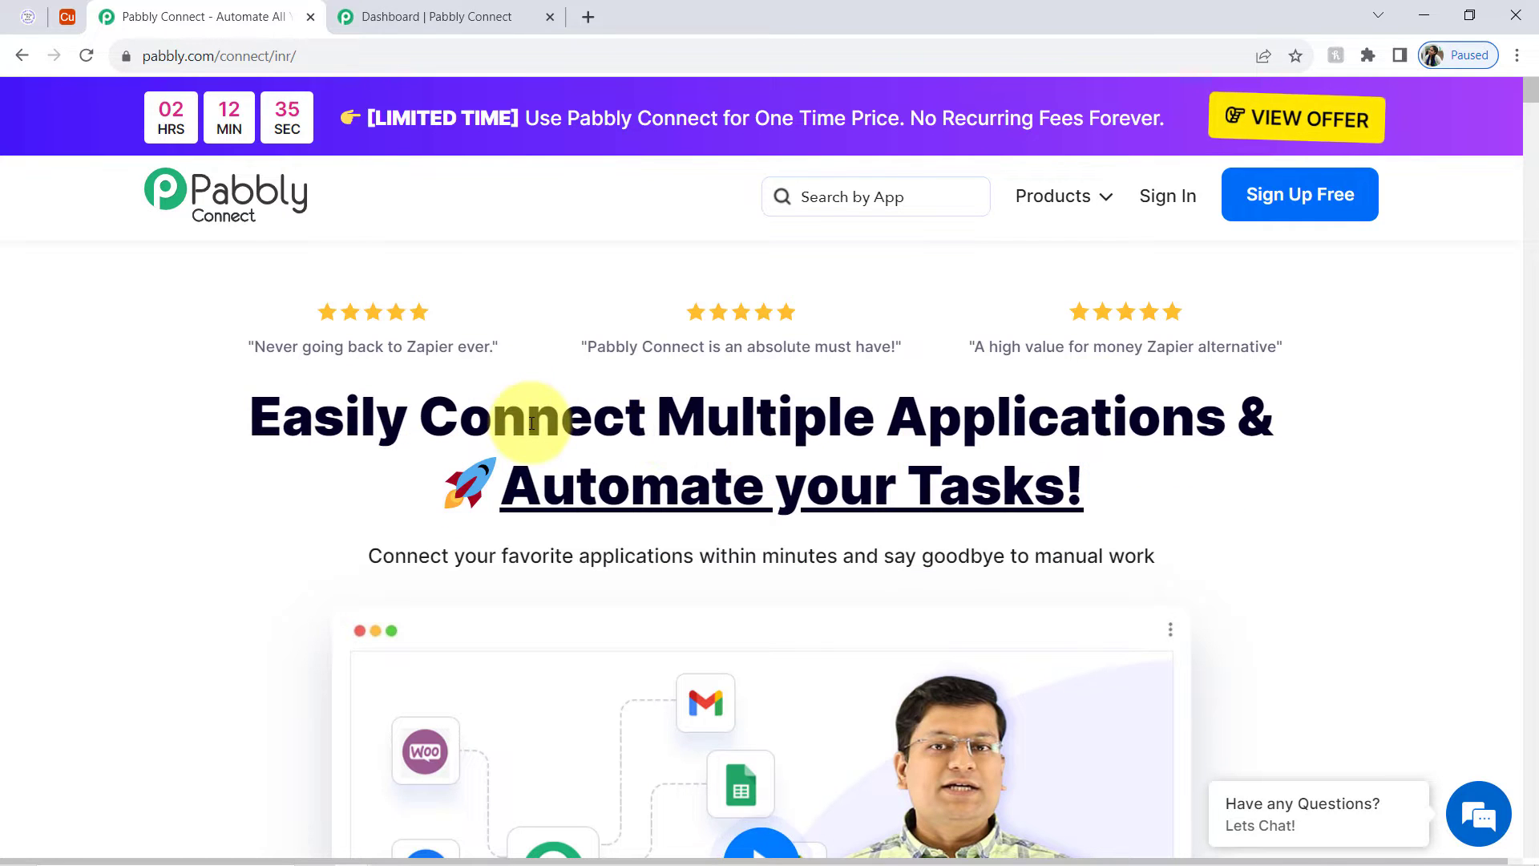
double_click(521, 415)
double_click(946, 415)
double_click(667, 472)
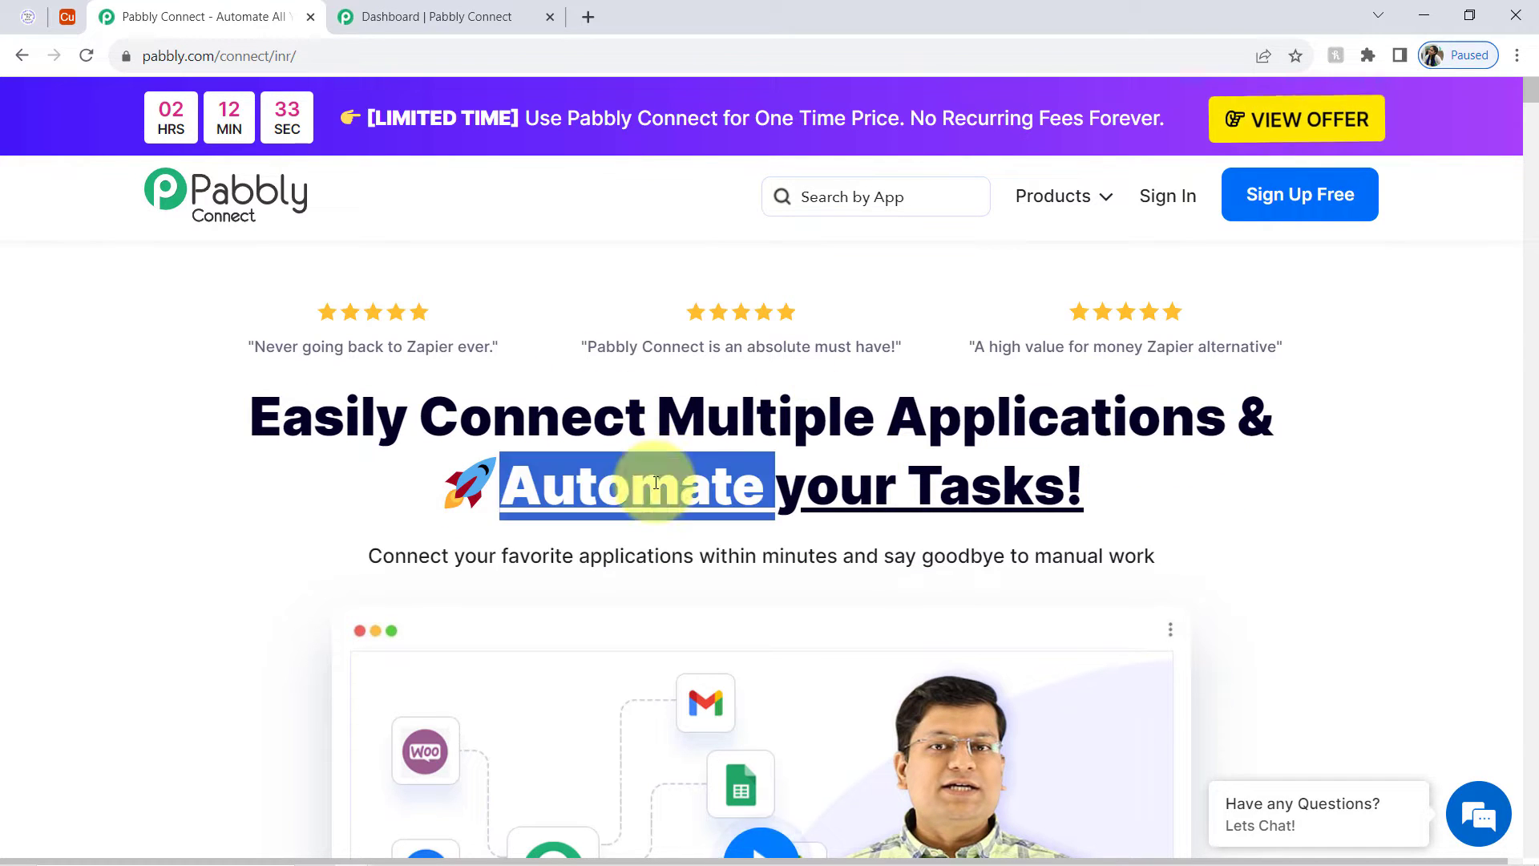
double_click(994, 482)
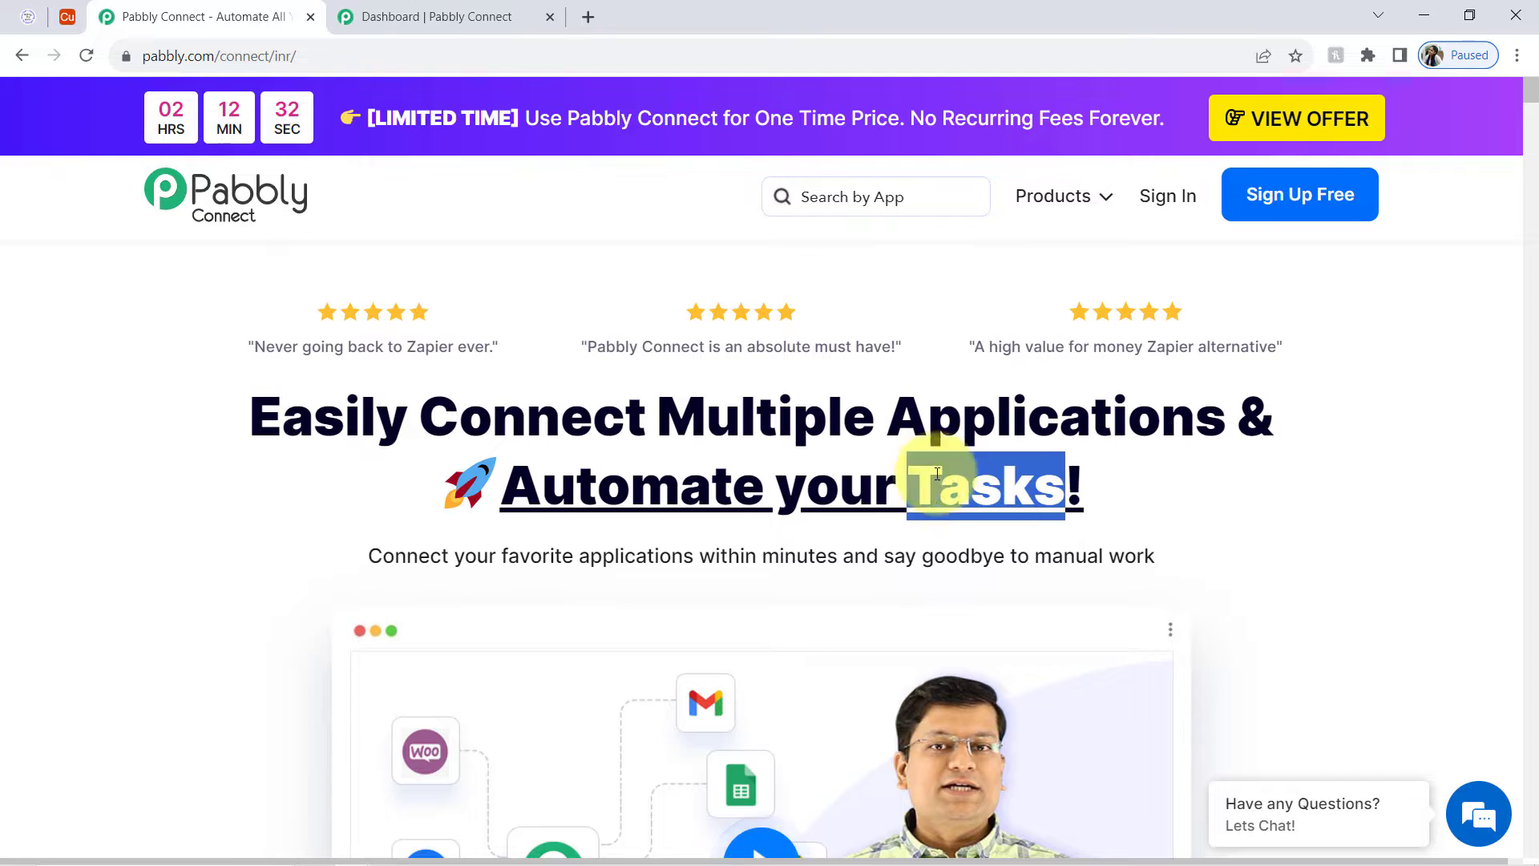
left_click(487, 7)
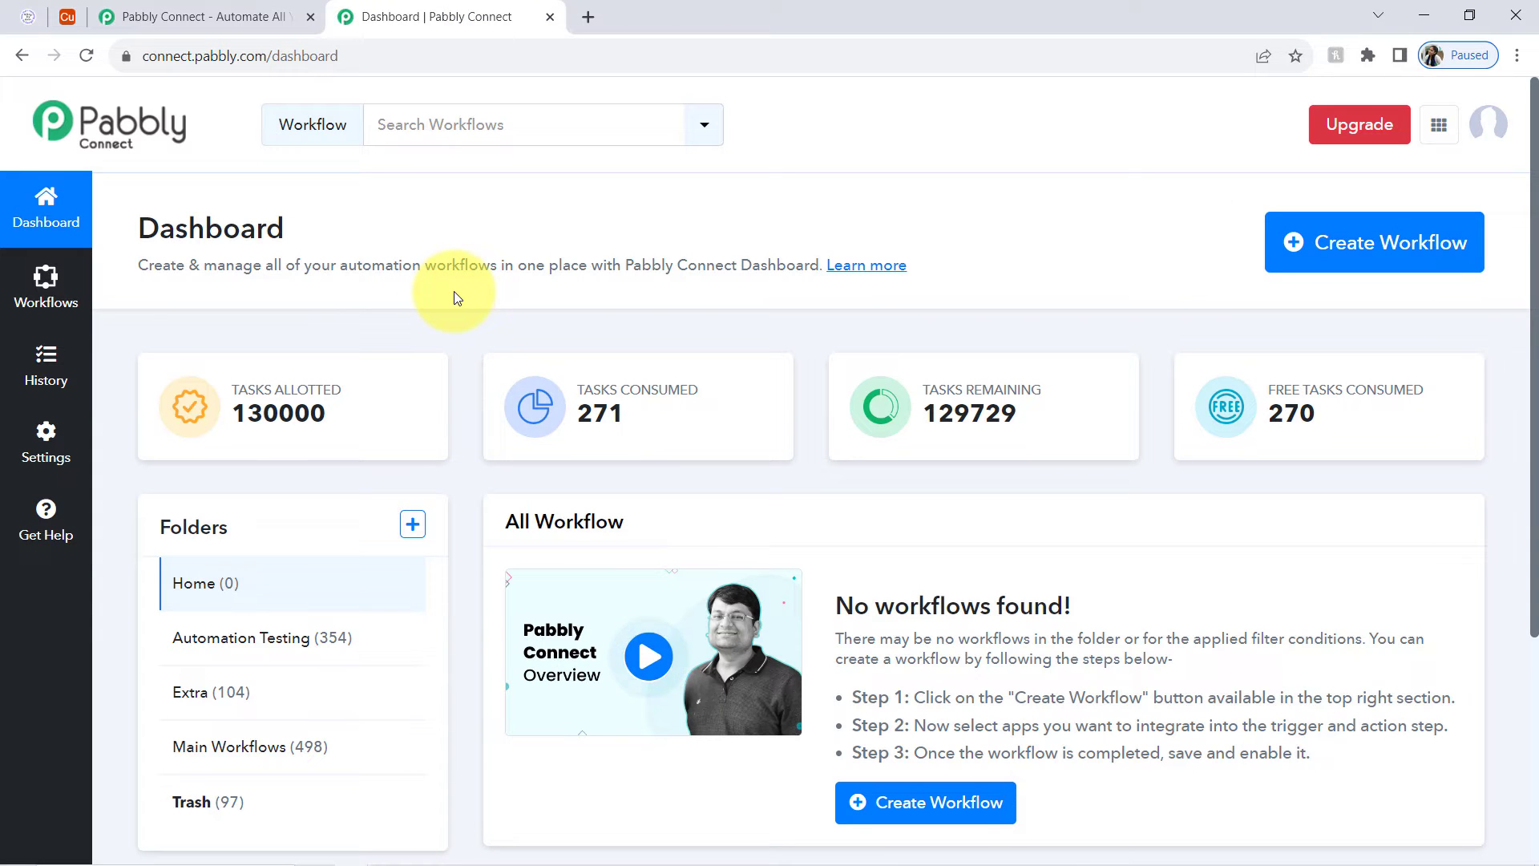
left_click(240, 17)
left_click(391, 425)
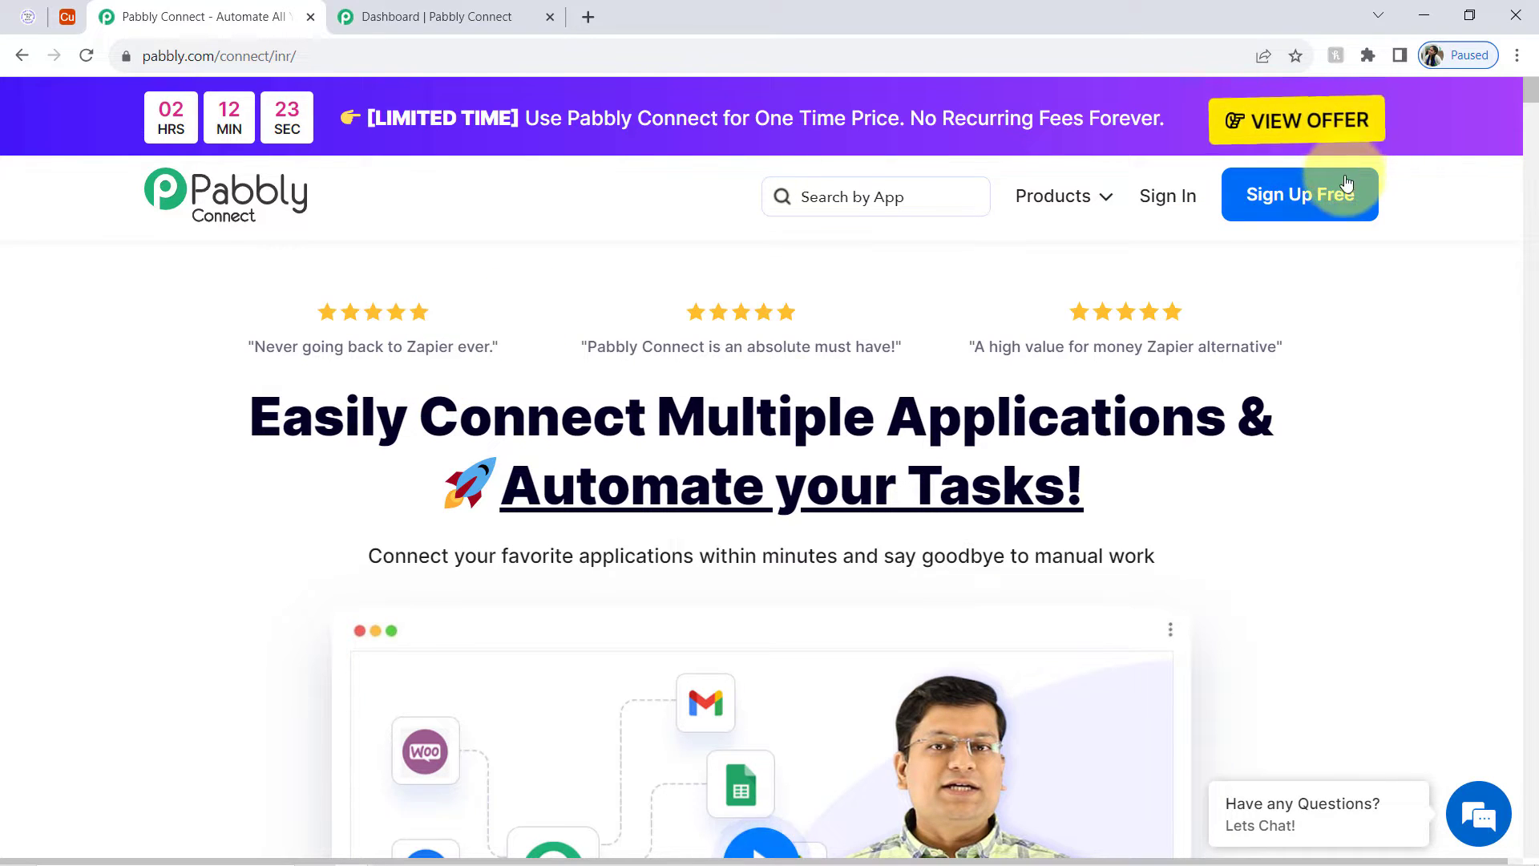
left_click(26, 15)
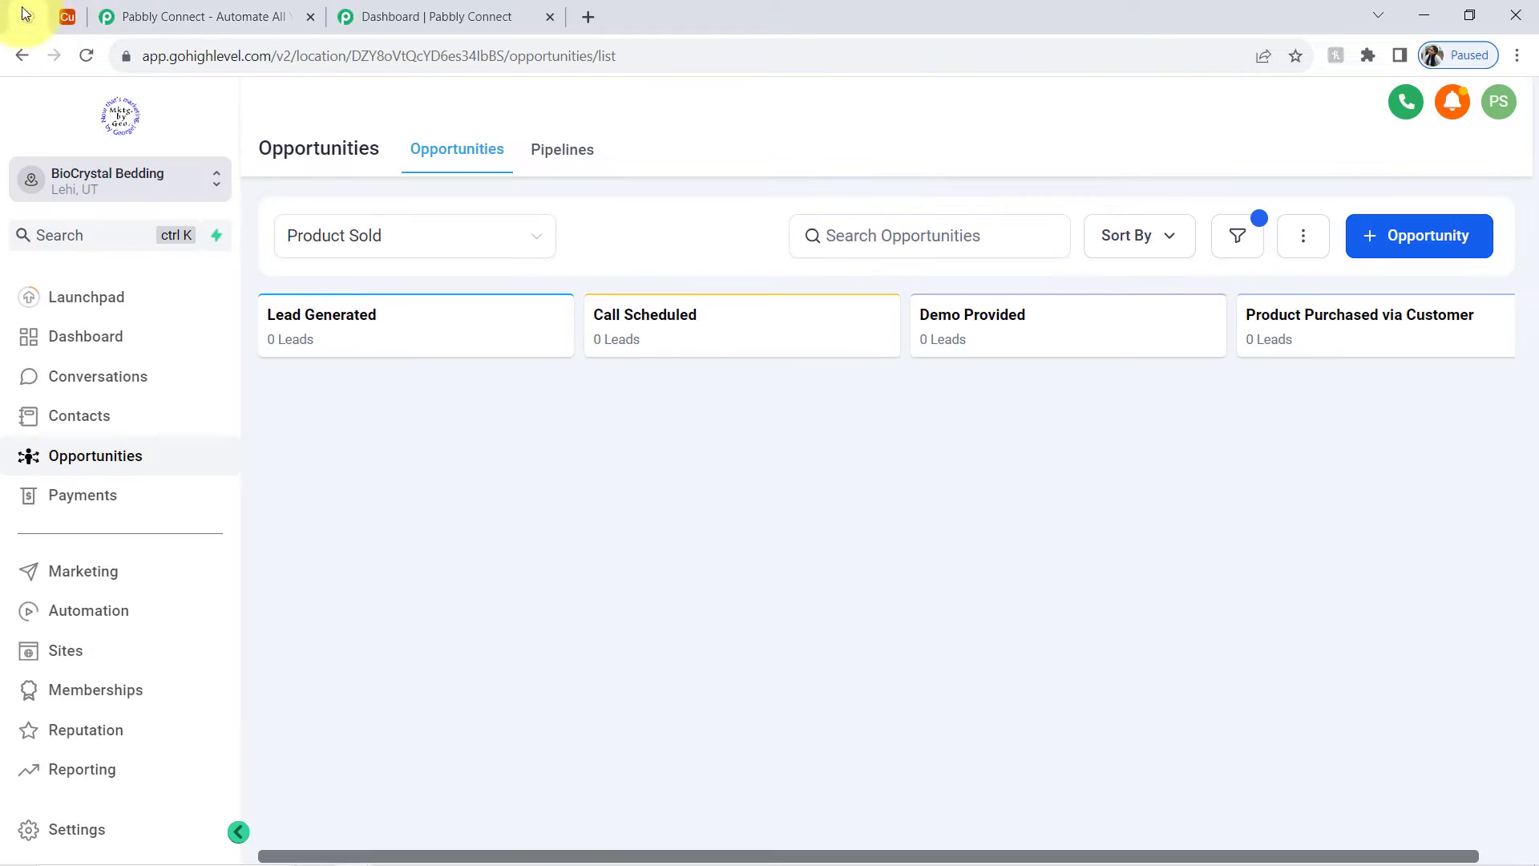
left_click(67, 18)
Step: On the Pabbly Connect dashboard, create a workflow named "Create Airtable Record for Opportunity Updated in GoHighLevel" in the Main Workflows folder
left_click(407, 15)
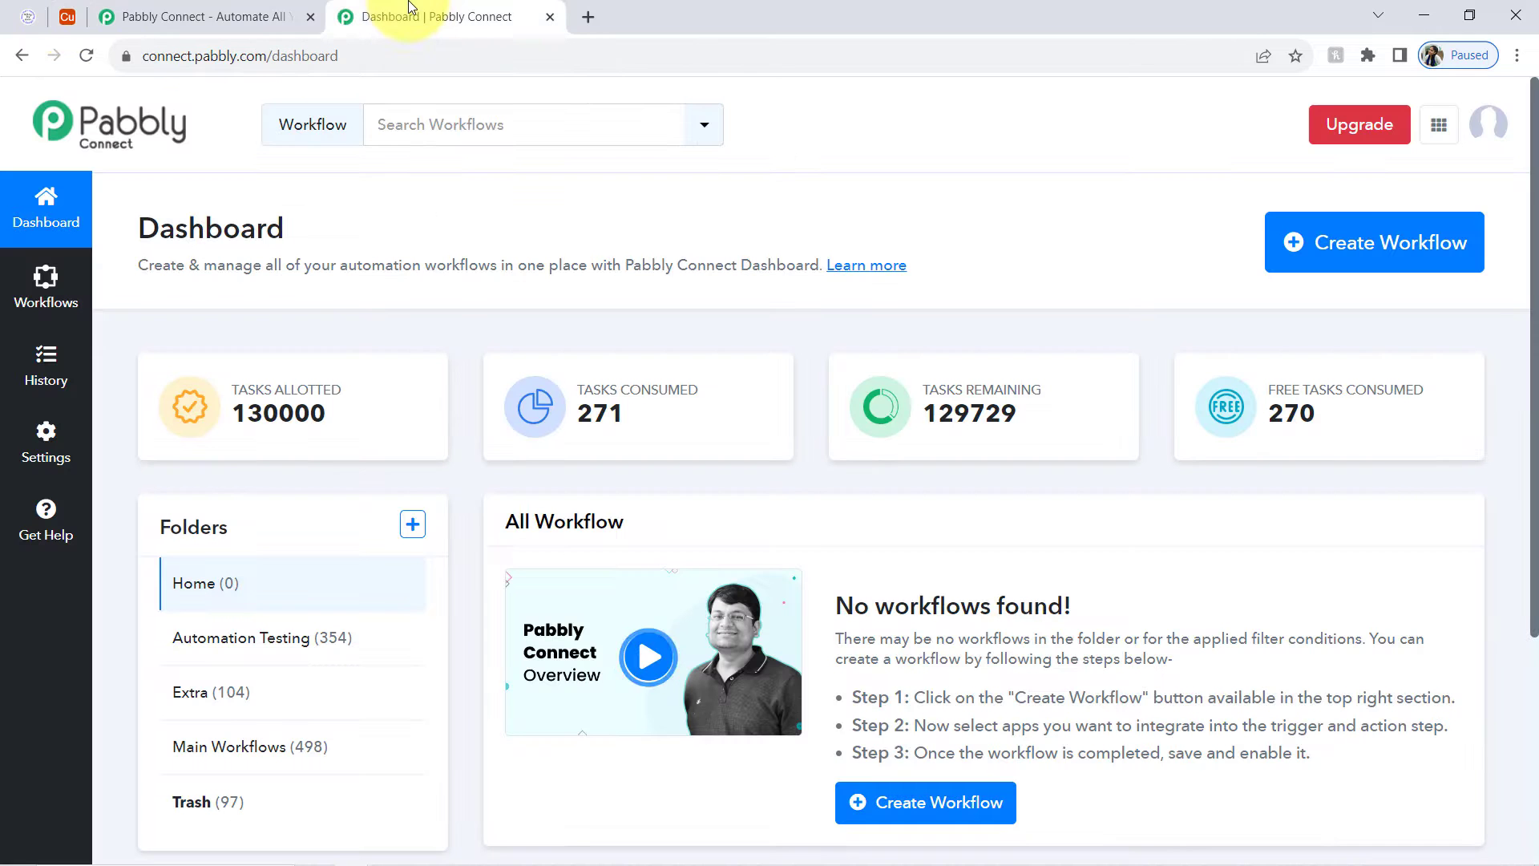
double_click(193, 228)
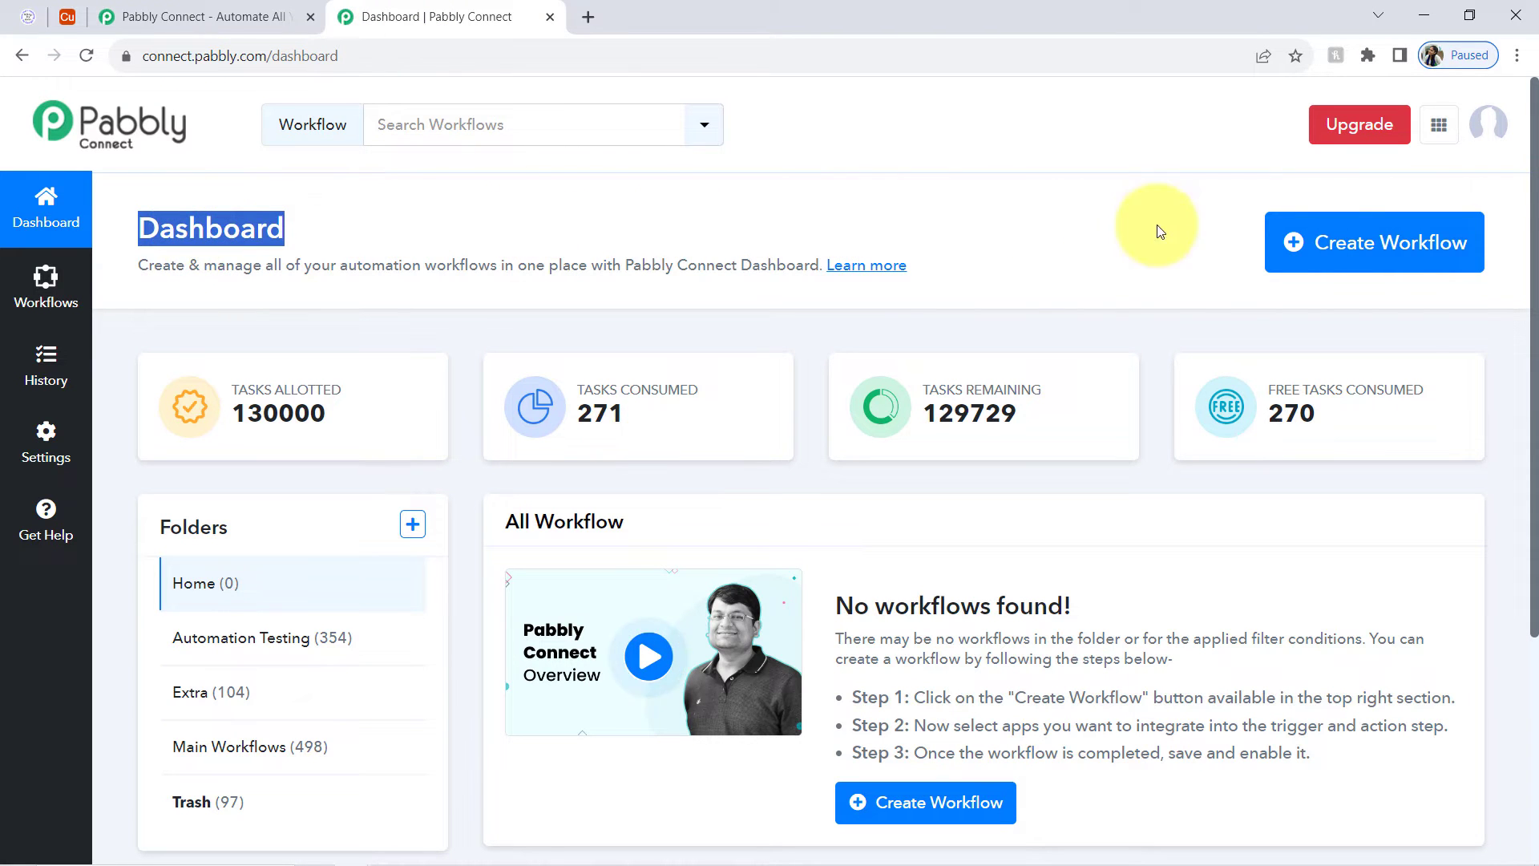
left_click(1337, 251)
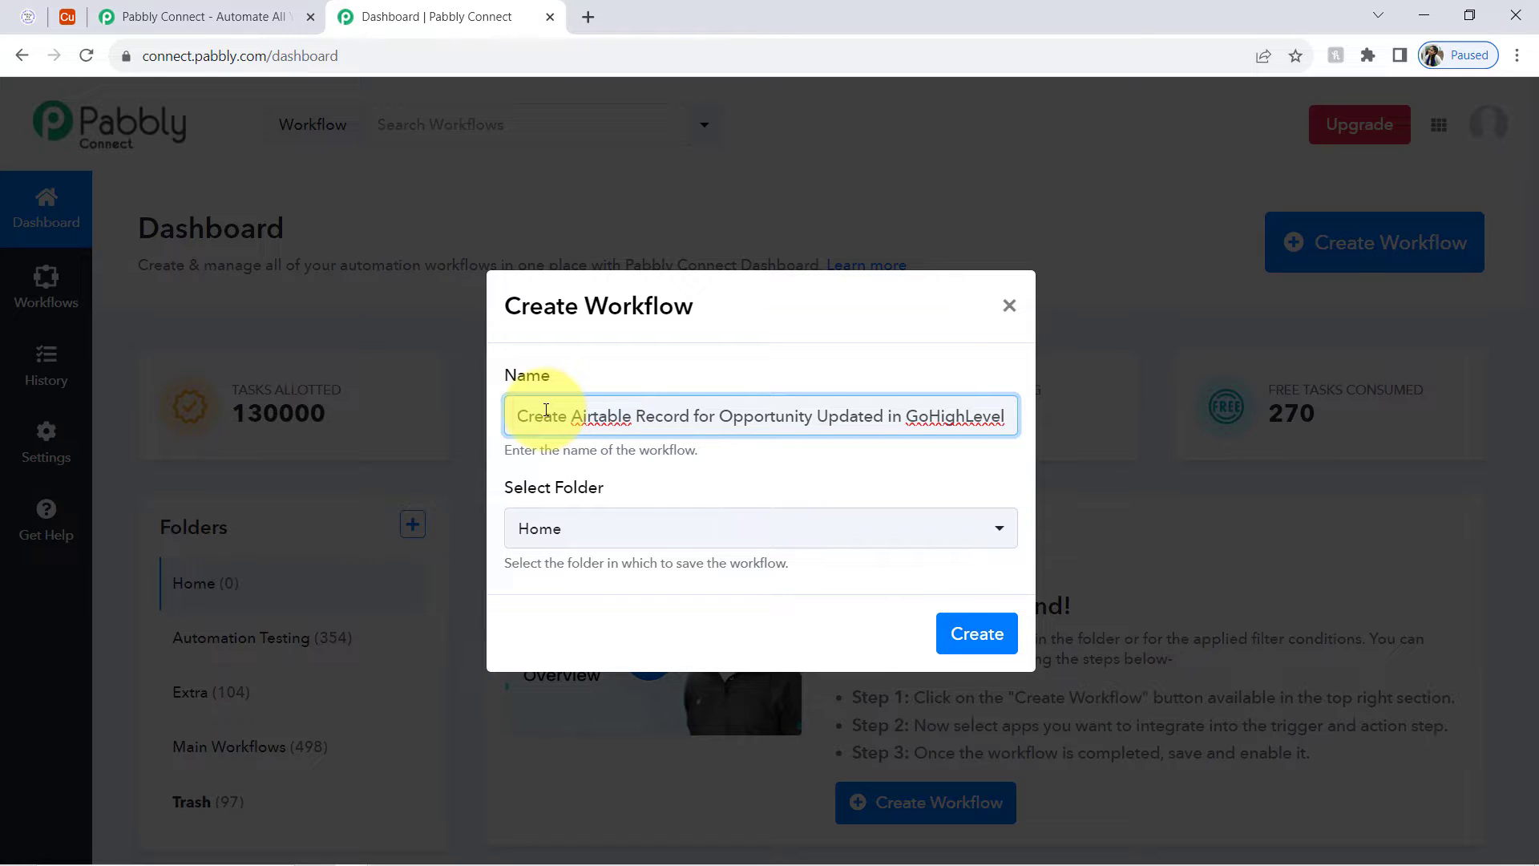
left_click_drag(591, 420, 996, 405)
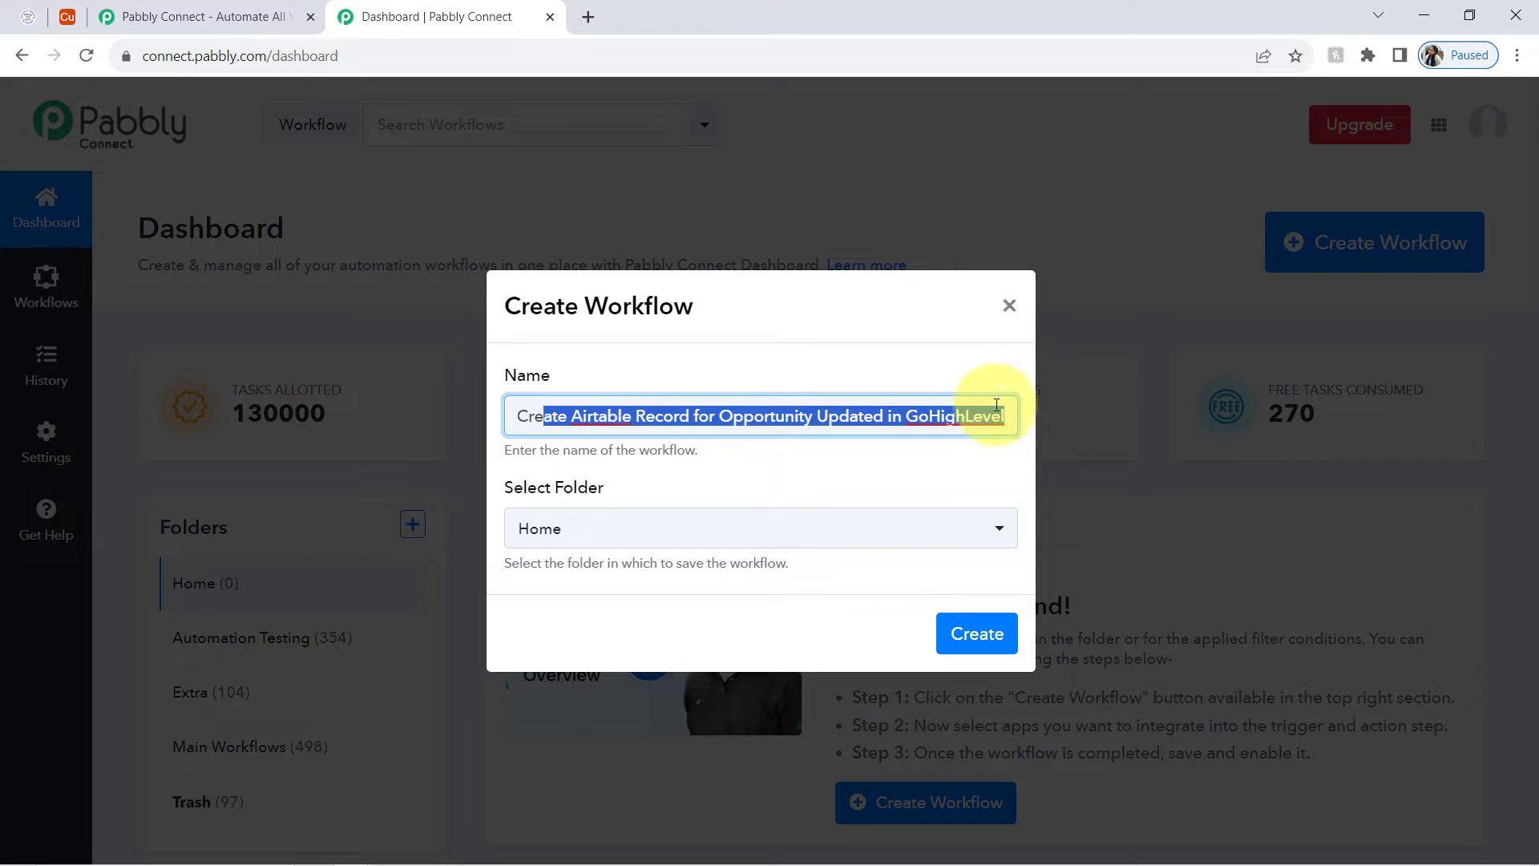
left_click(959, 405)
left_click(576, 541)
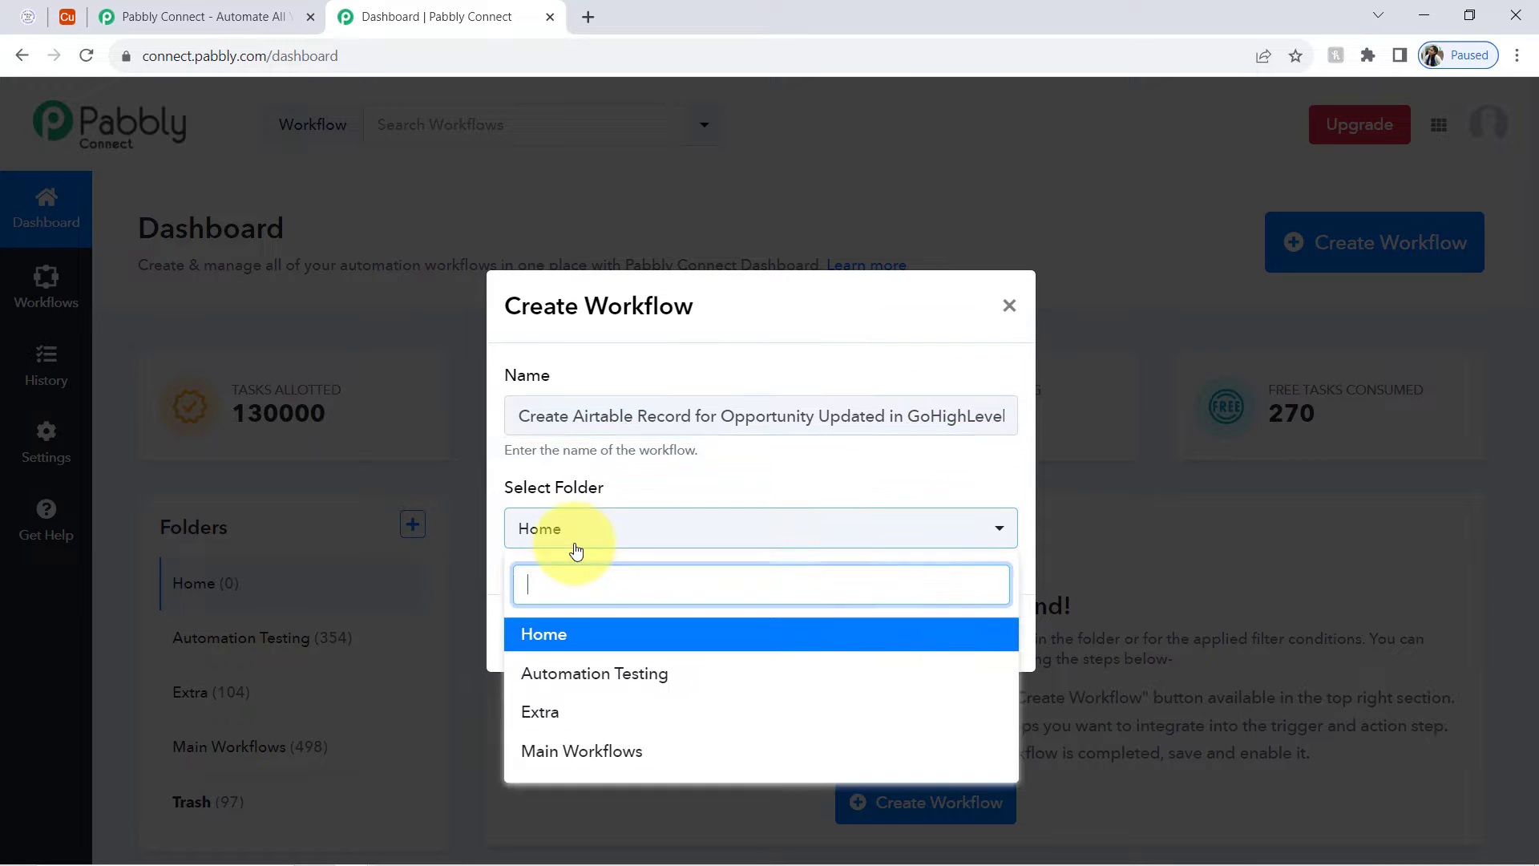
left_click(553, 749)
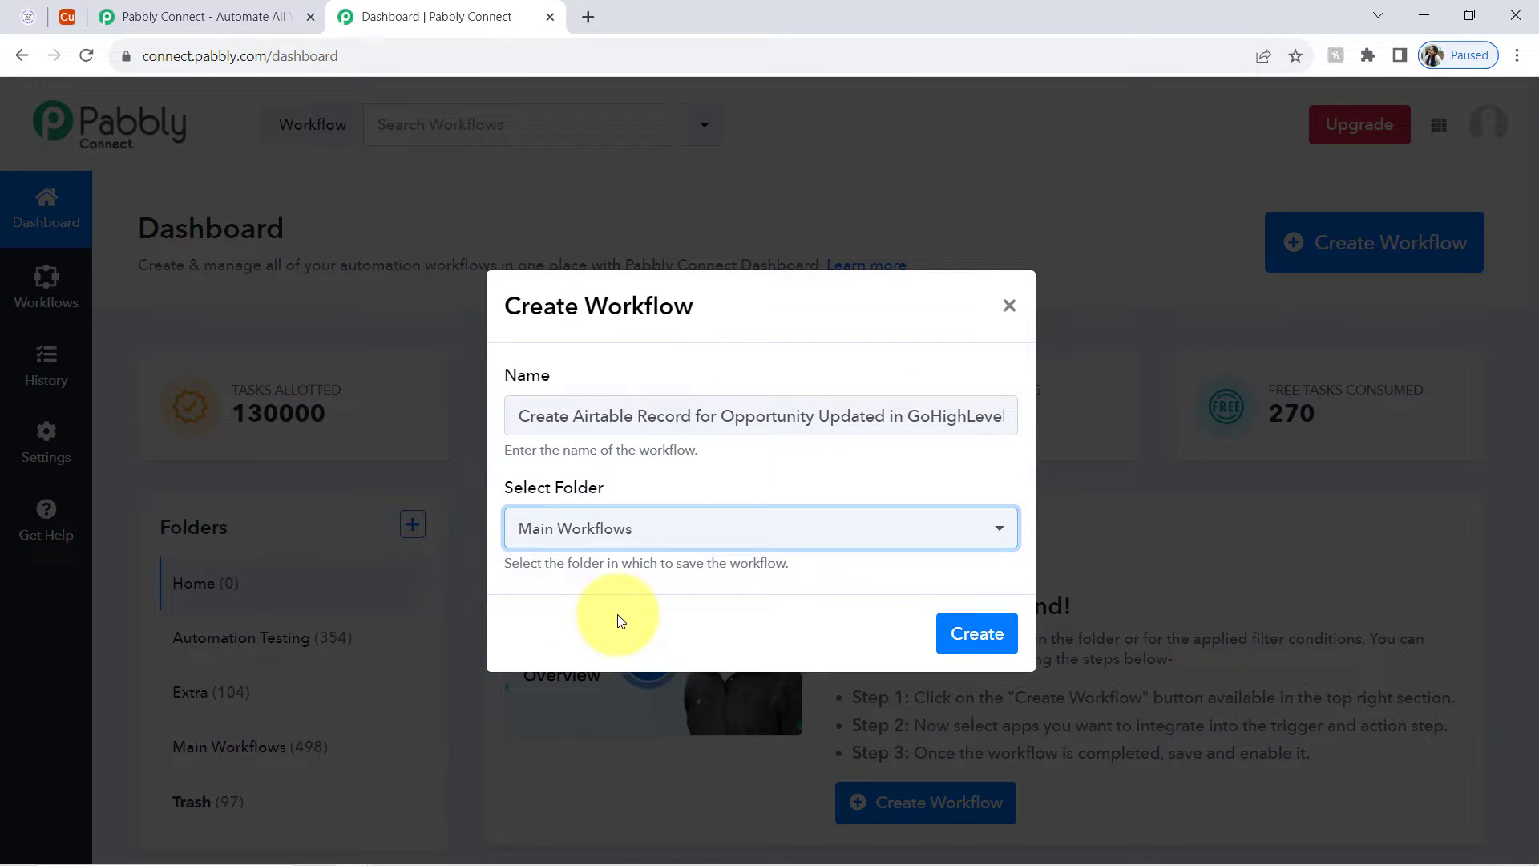
left_click(977, 633)
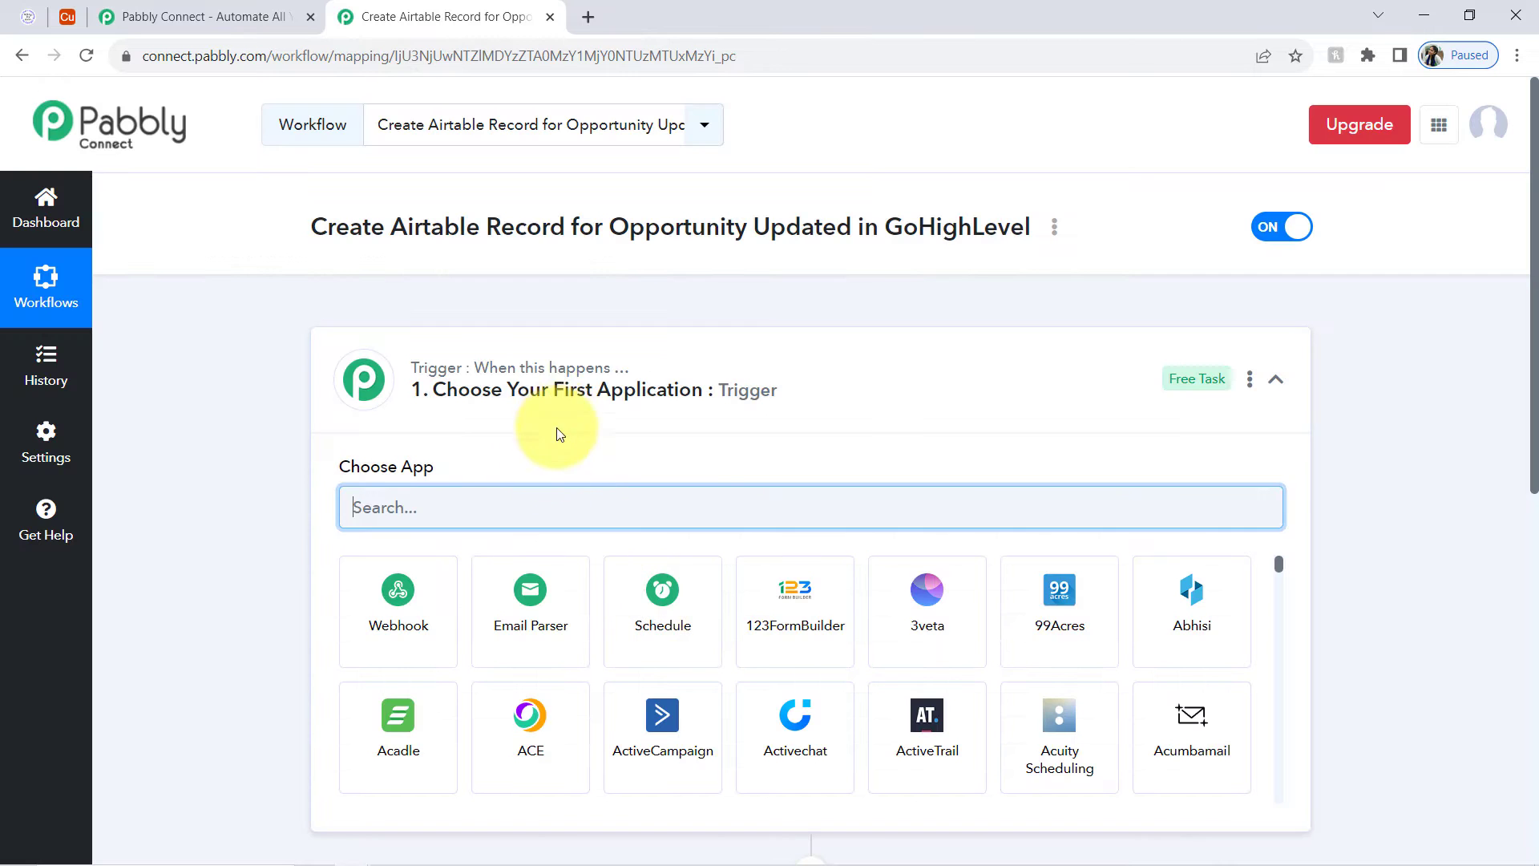
Step: Examine the new workflow's empty trigger and action steps and compare them with the workflow name
left_click(556, 407)
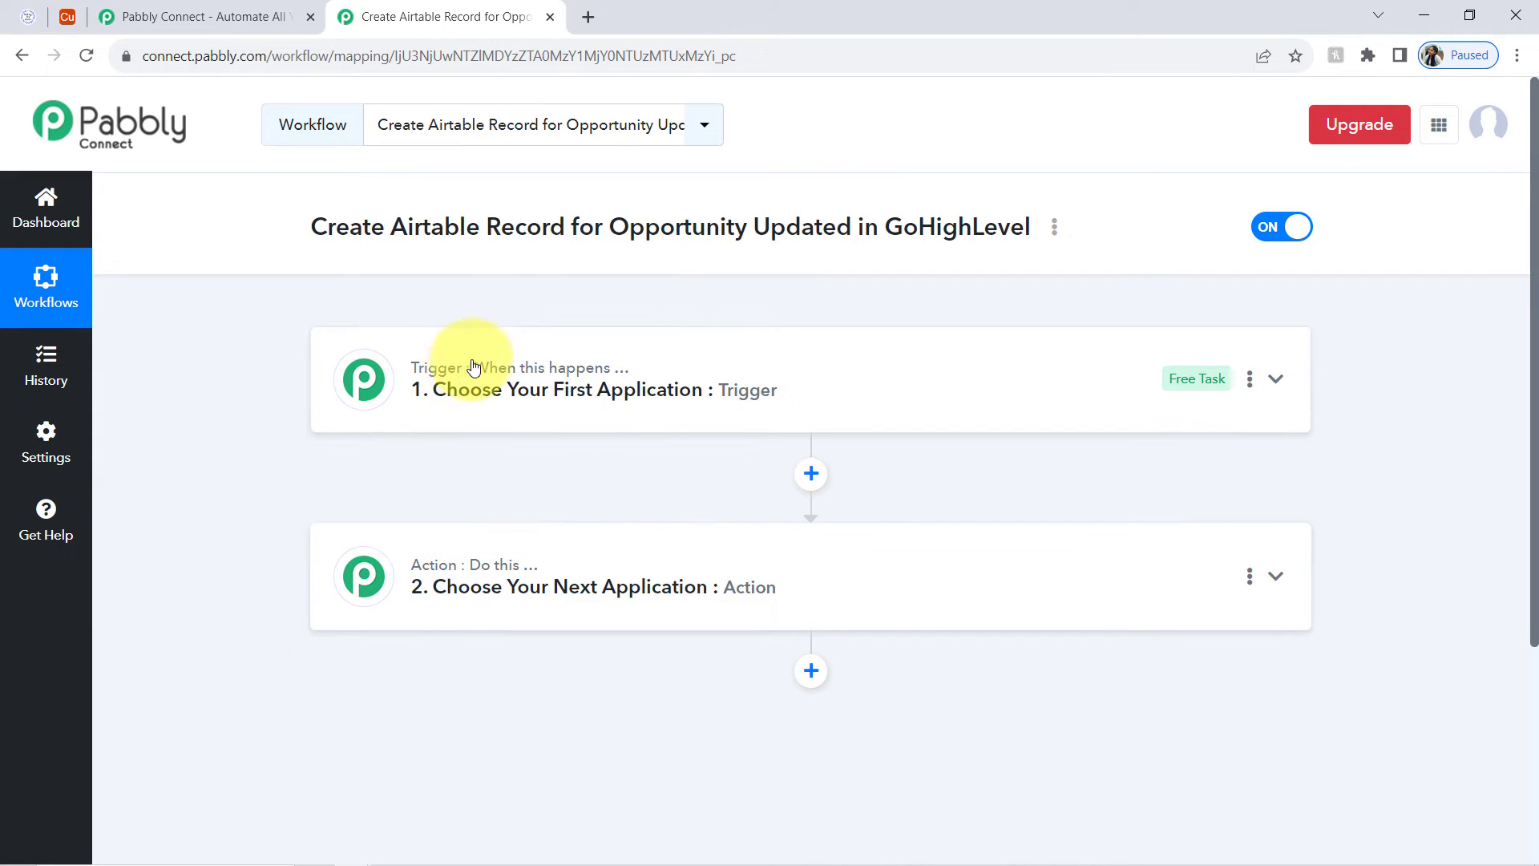
mouse_move(619, 367)
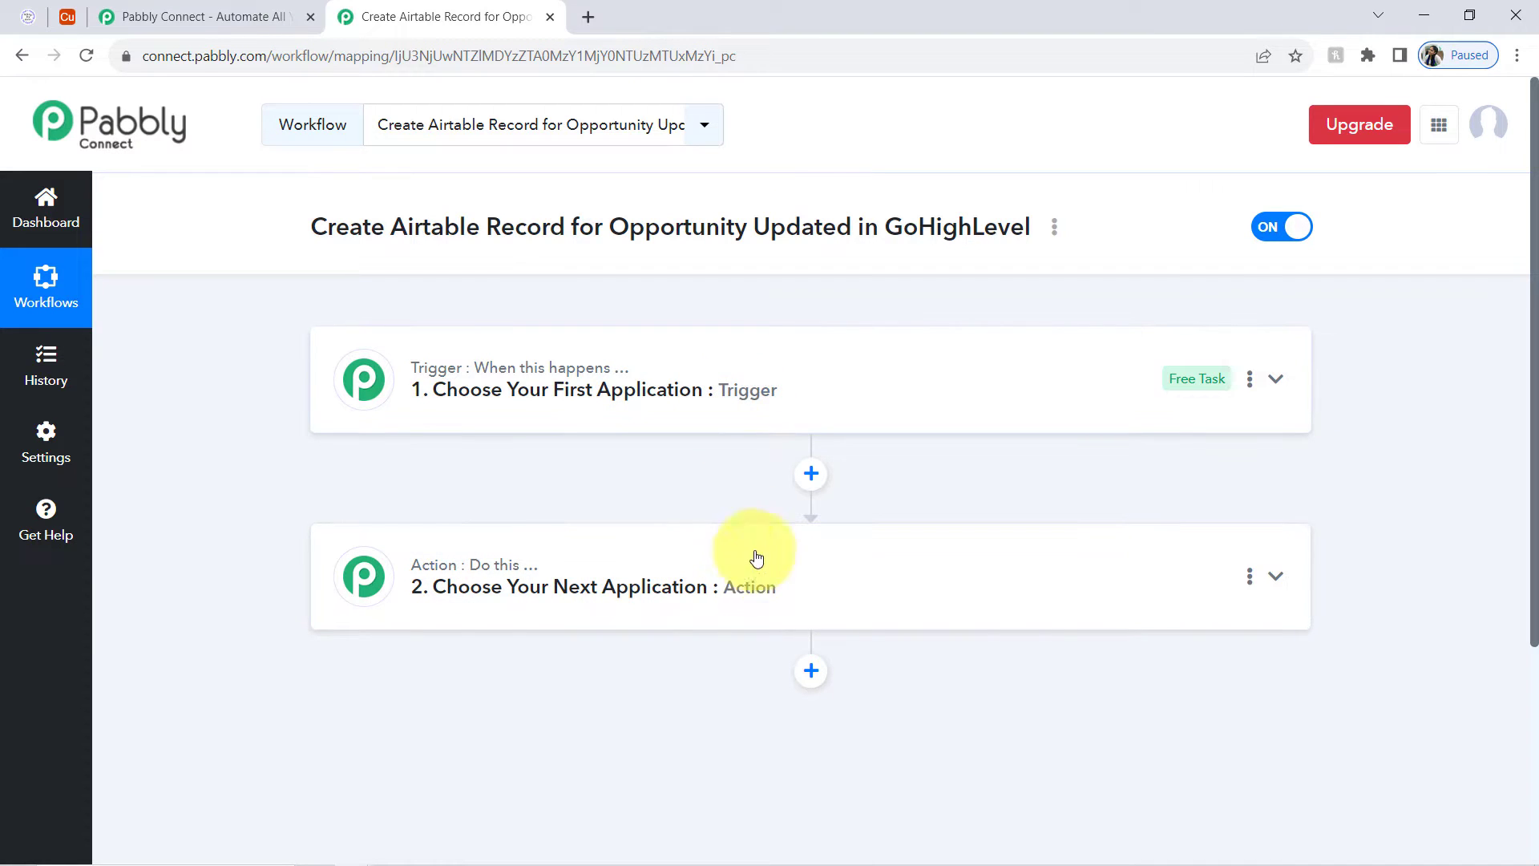
left_click(697, 361)
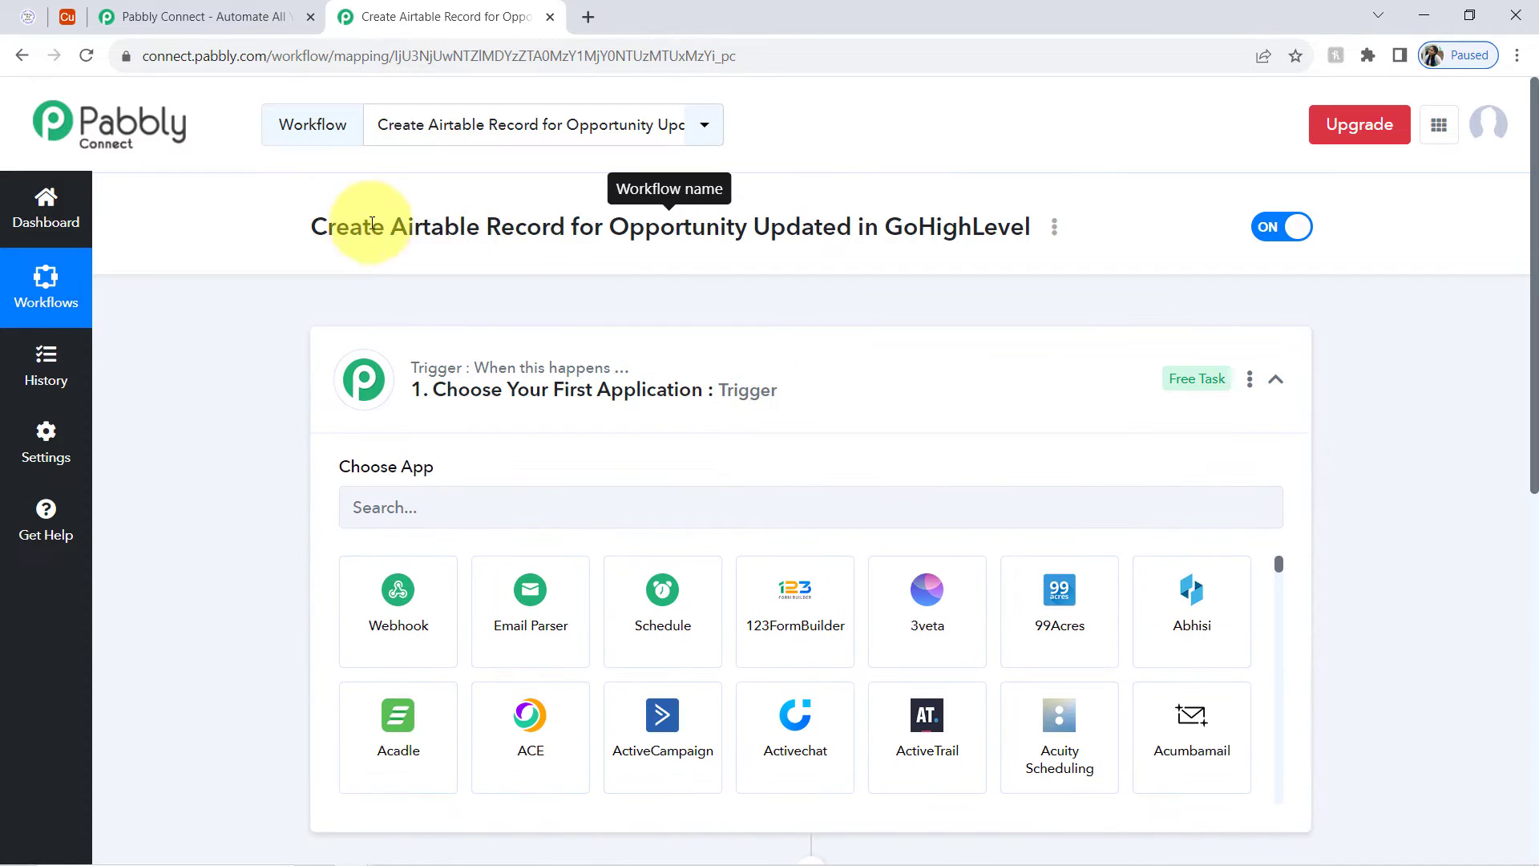
left_click_drag(370, 224, 927, 223)
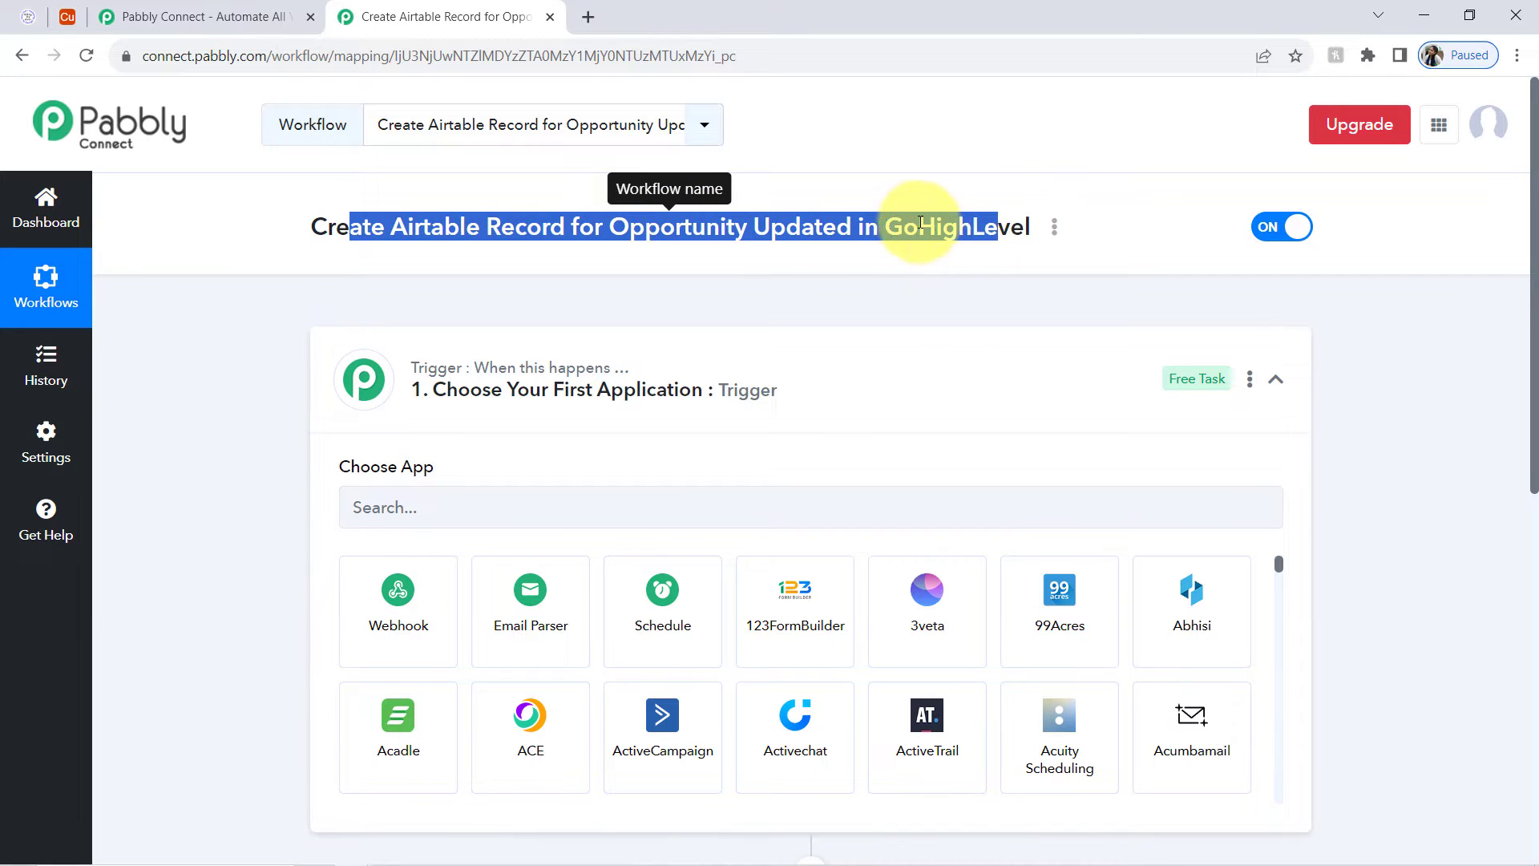
left_click(776, 227)
left_click_drag(661, 226, 954, 227)
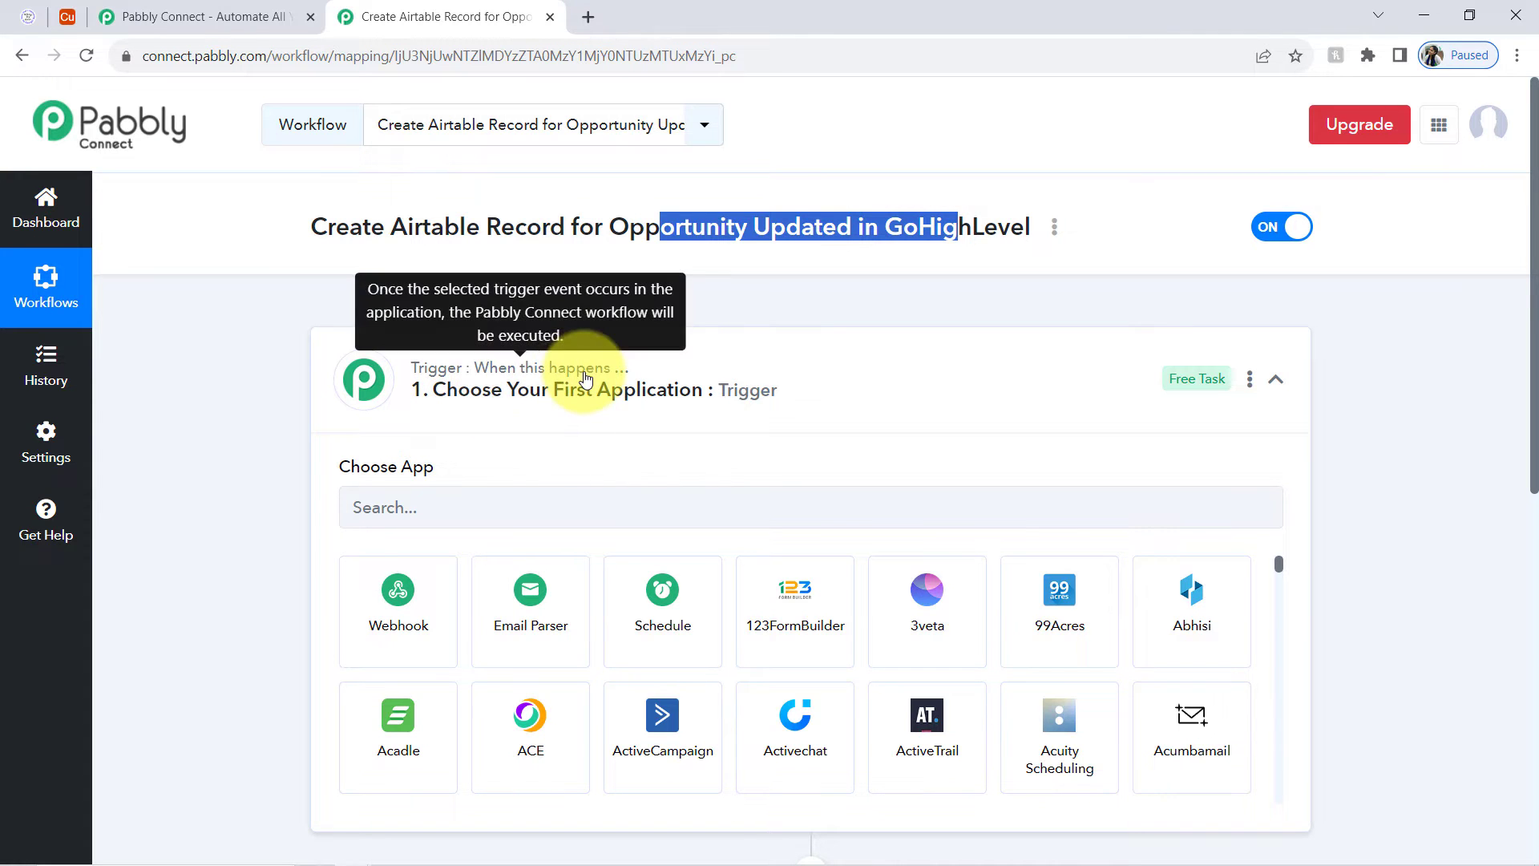
Step: Find LeadConnector among the trigger apps and choose LeadConnector V2 as the workflow's first application
left_click(396, 524)
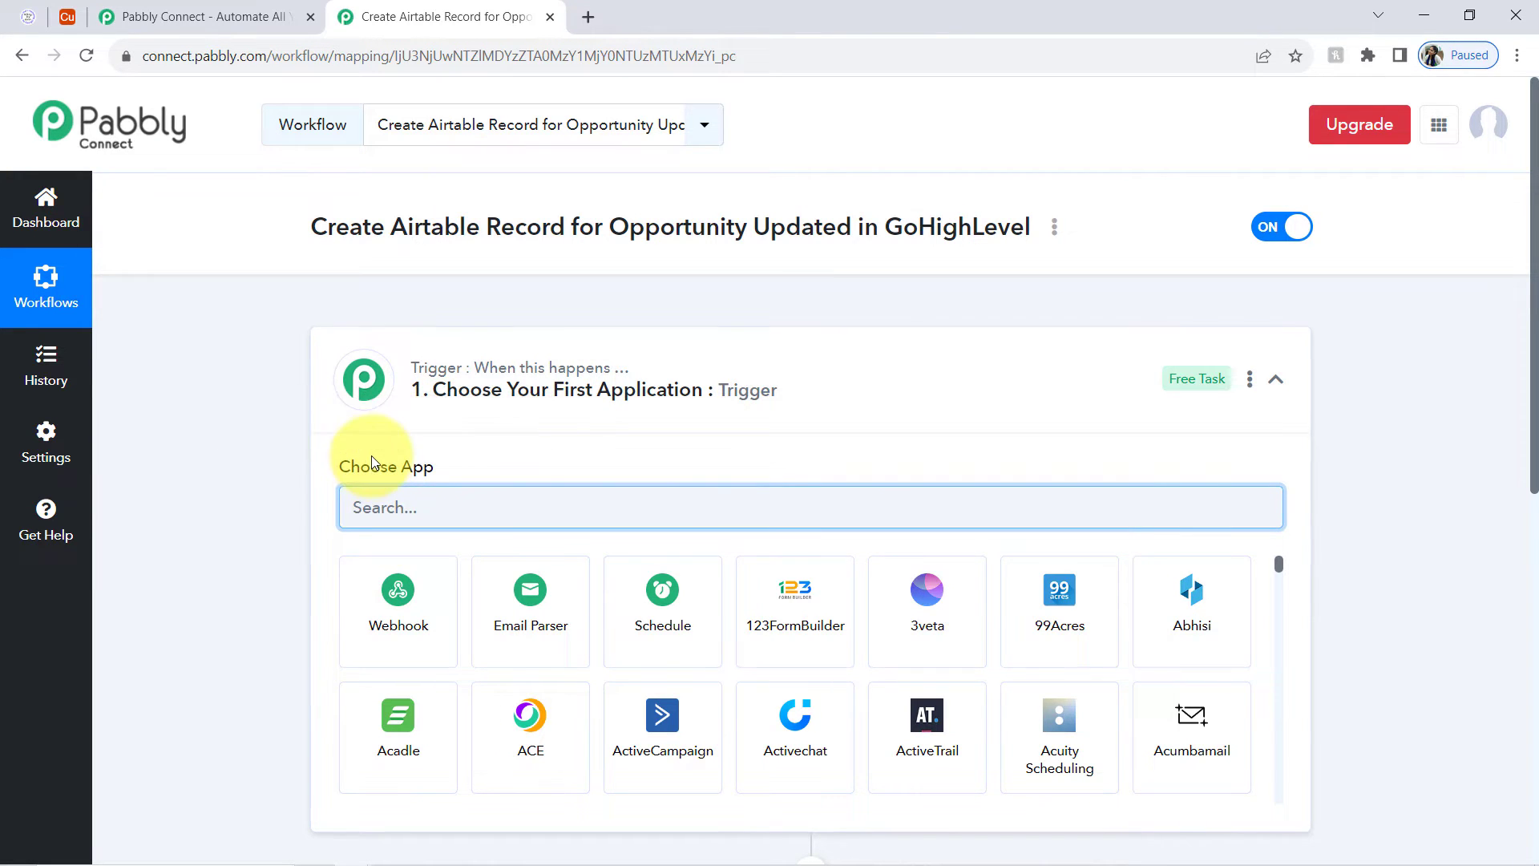
type("l")
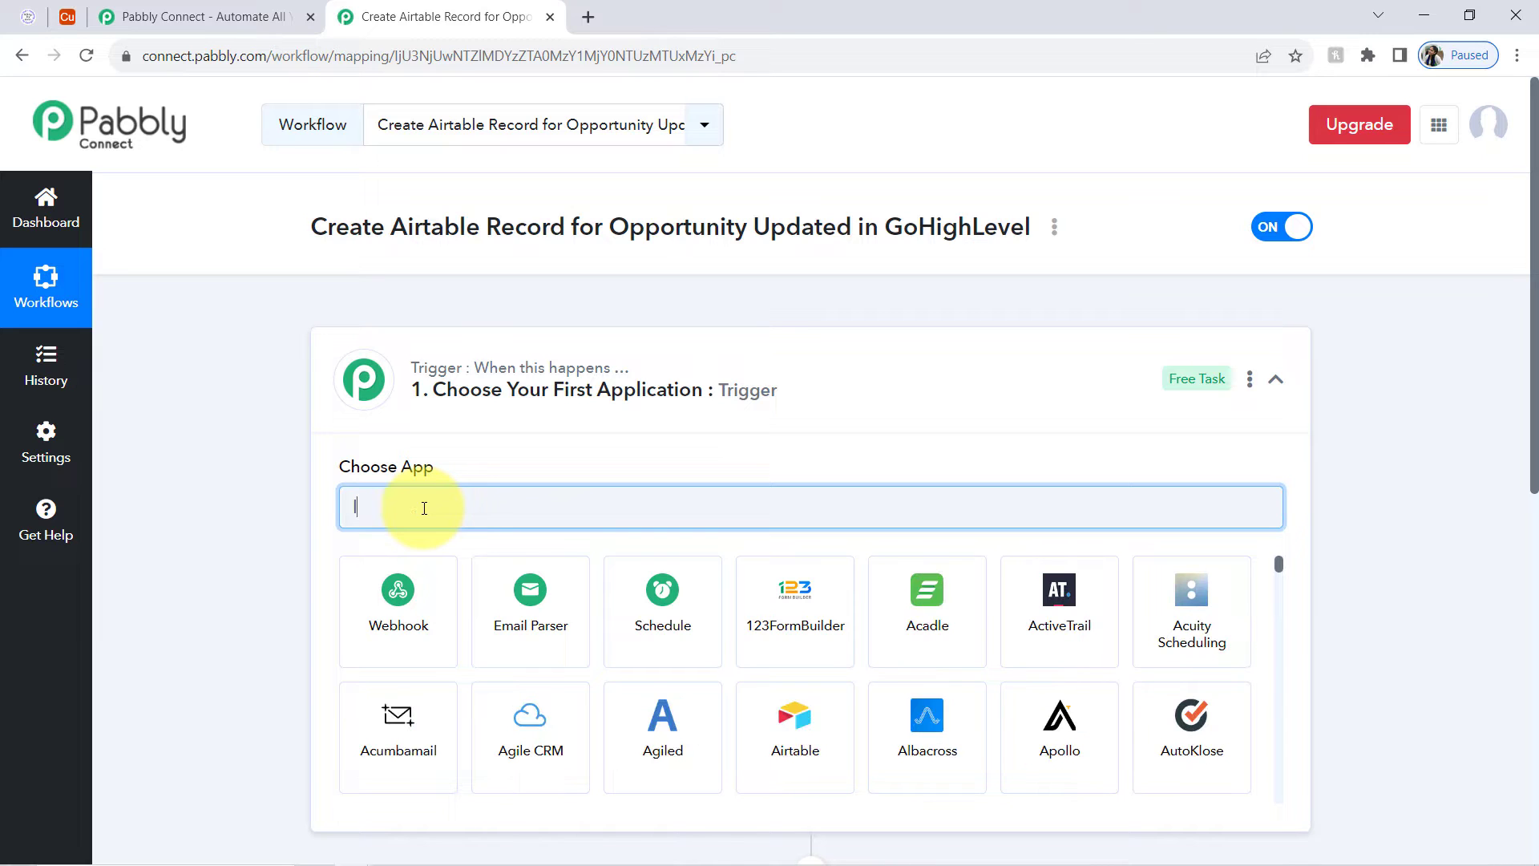
type("eadc")
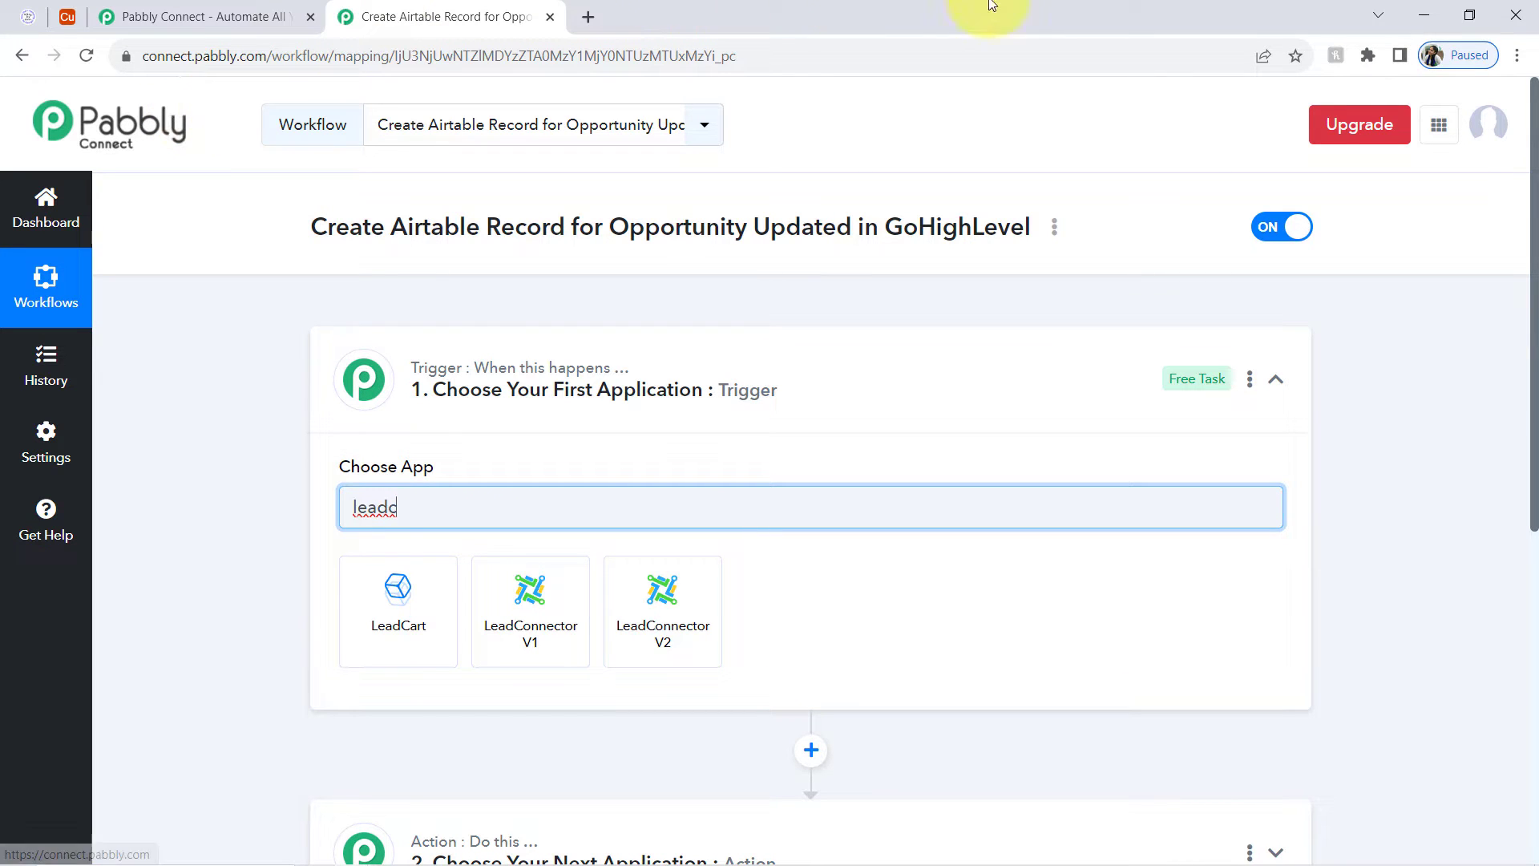
left_click(944, 225)
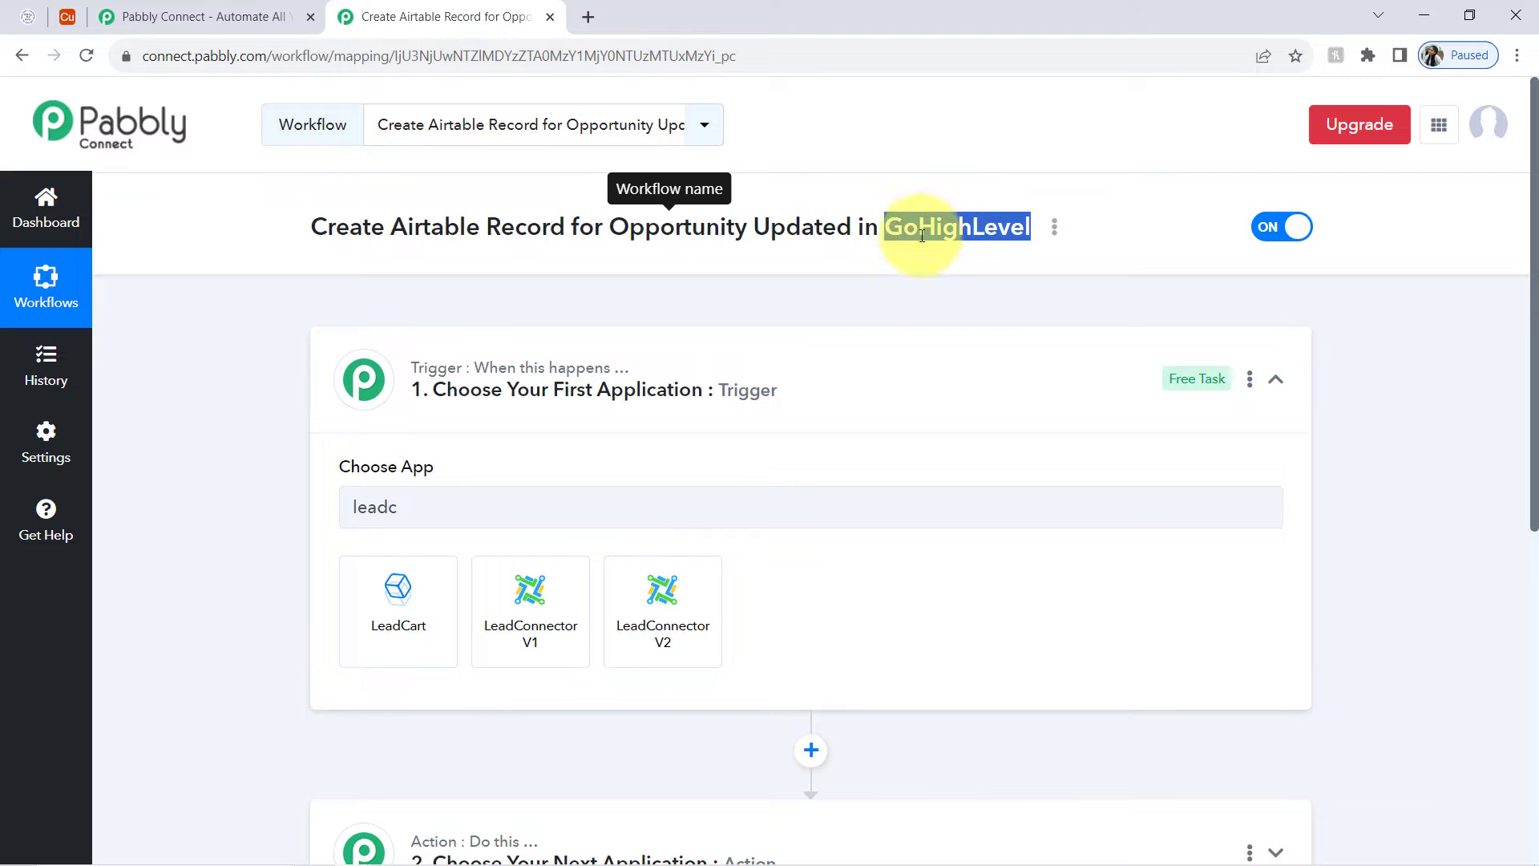
left_click(663, 594)
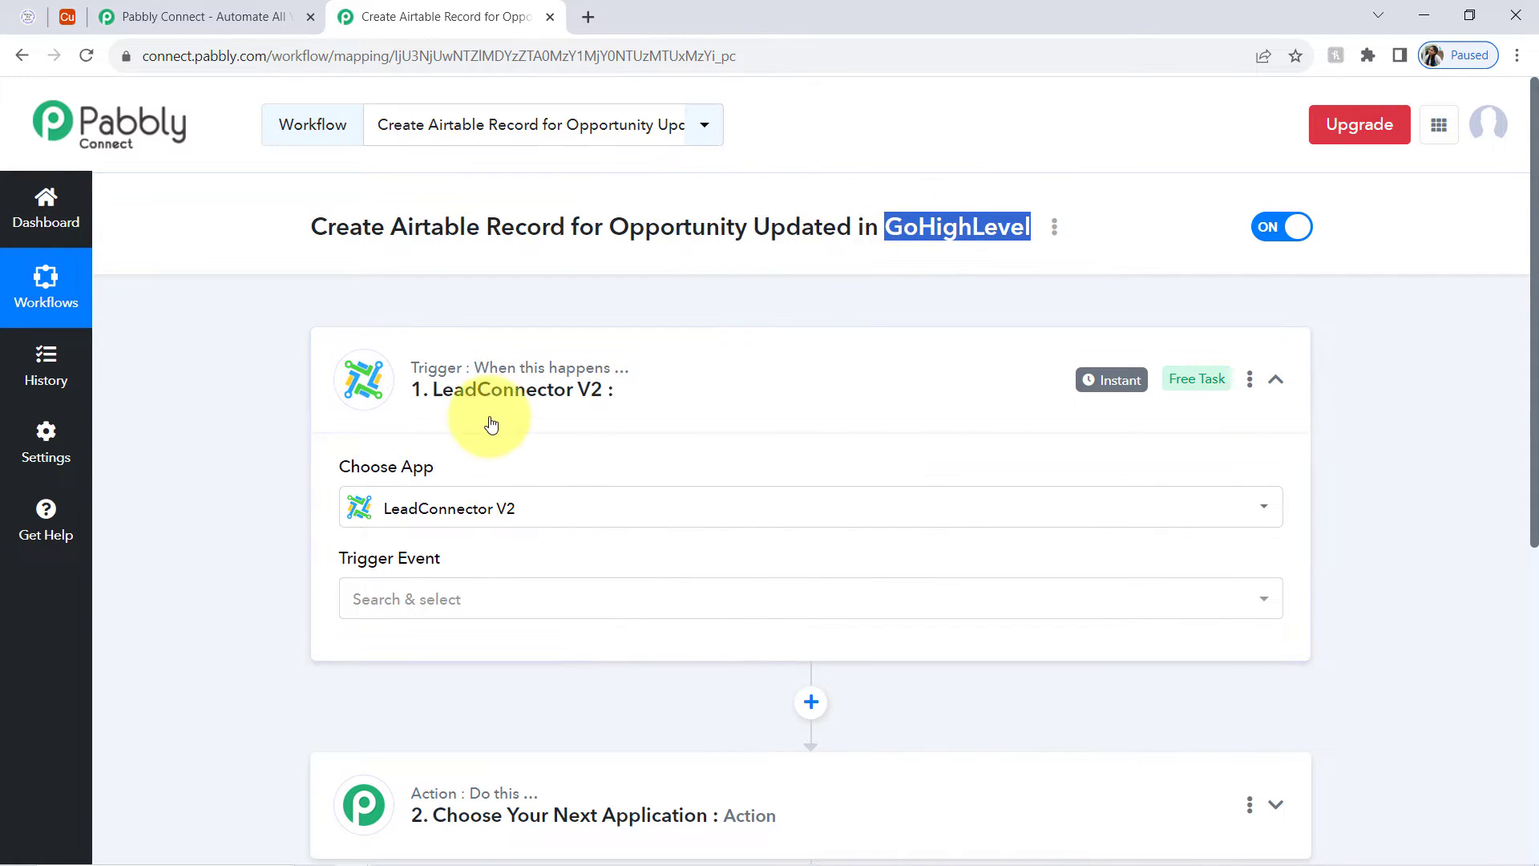
Step: Open the workflow's action step and choose Airtable as its application
left_click_drag(371, 217, 529, 227)
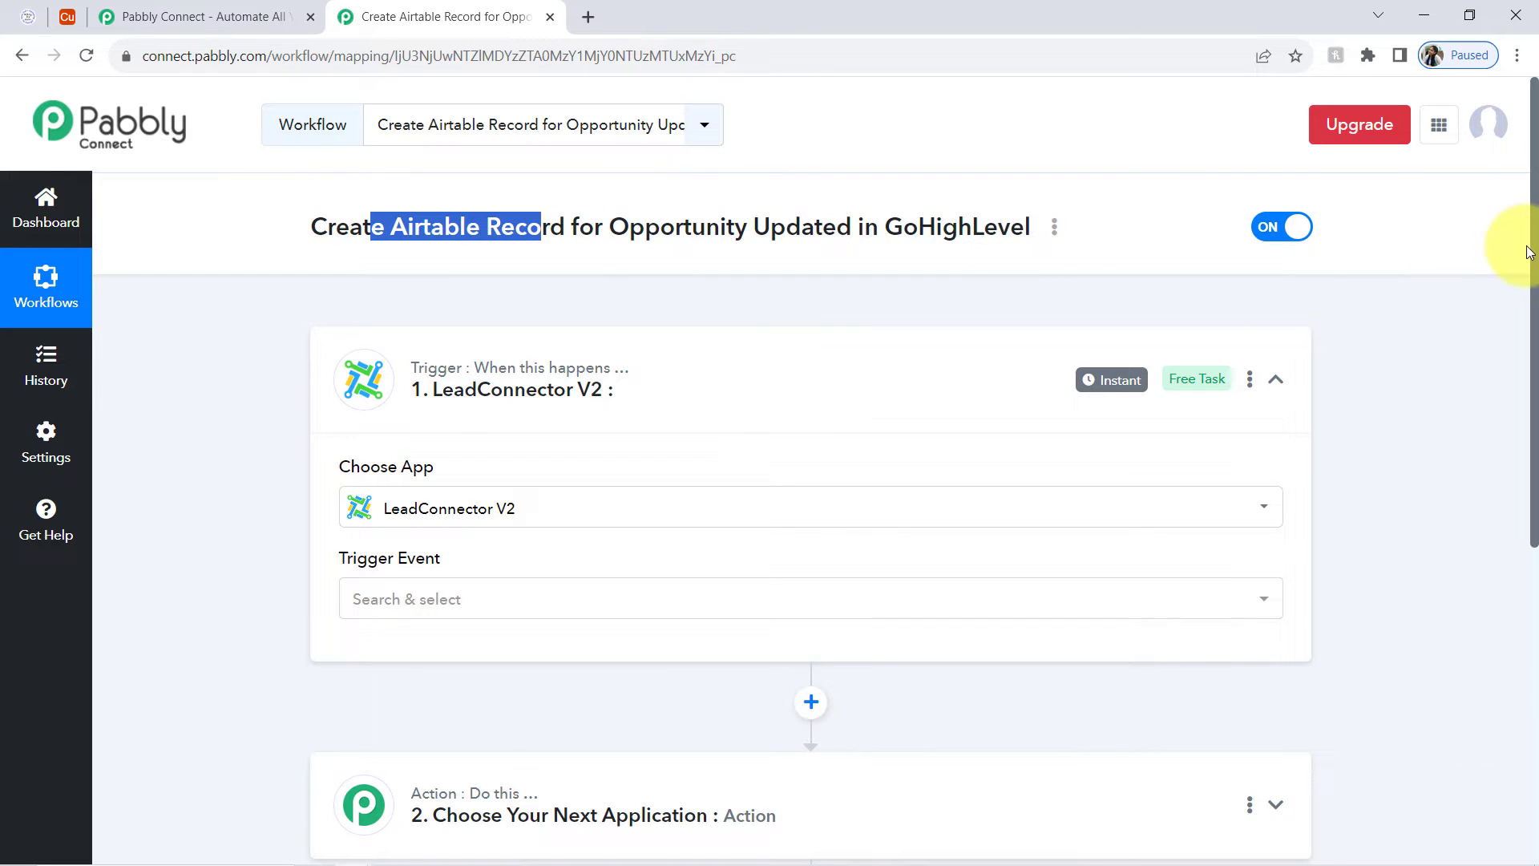
left_click_drag(1531, 240, 1535, 513)
left_click(569, 374)
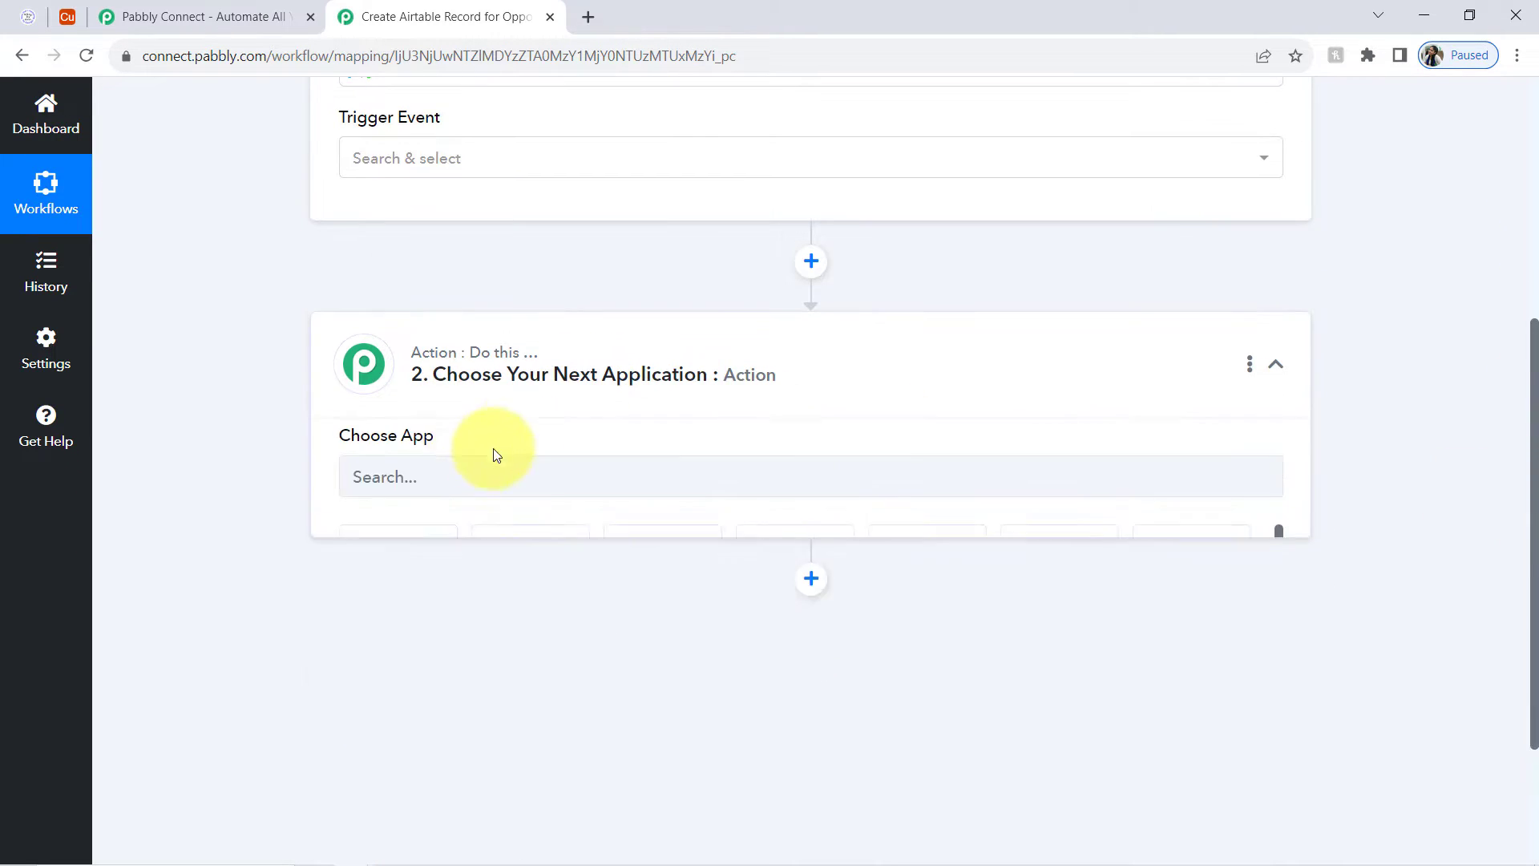
left_click(449, 487)
type("airt")
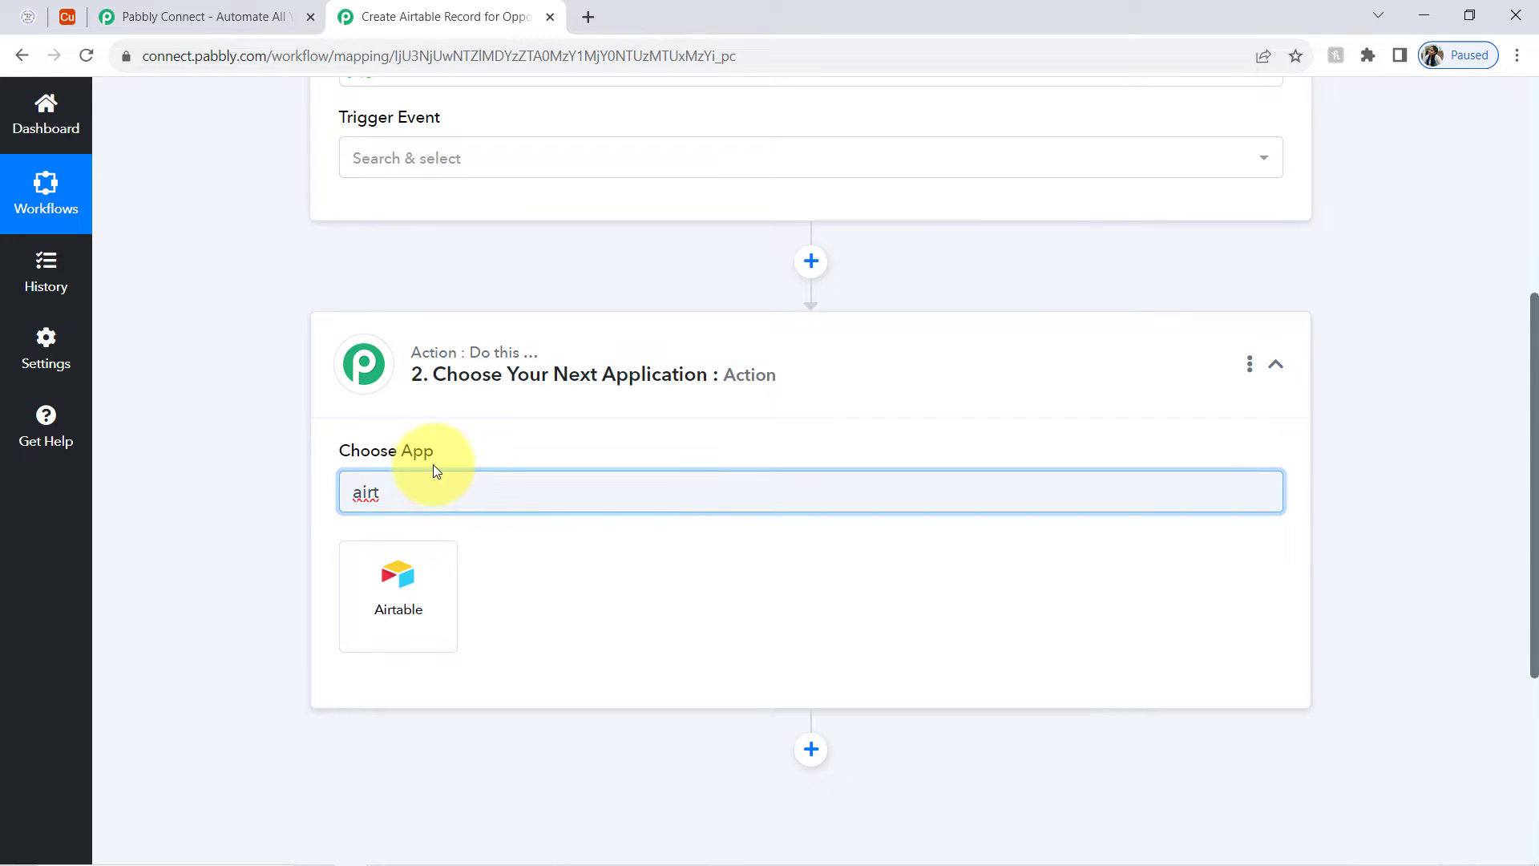
left_click(416, 569)
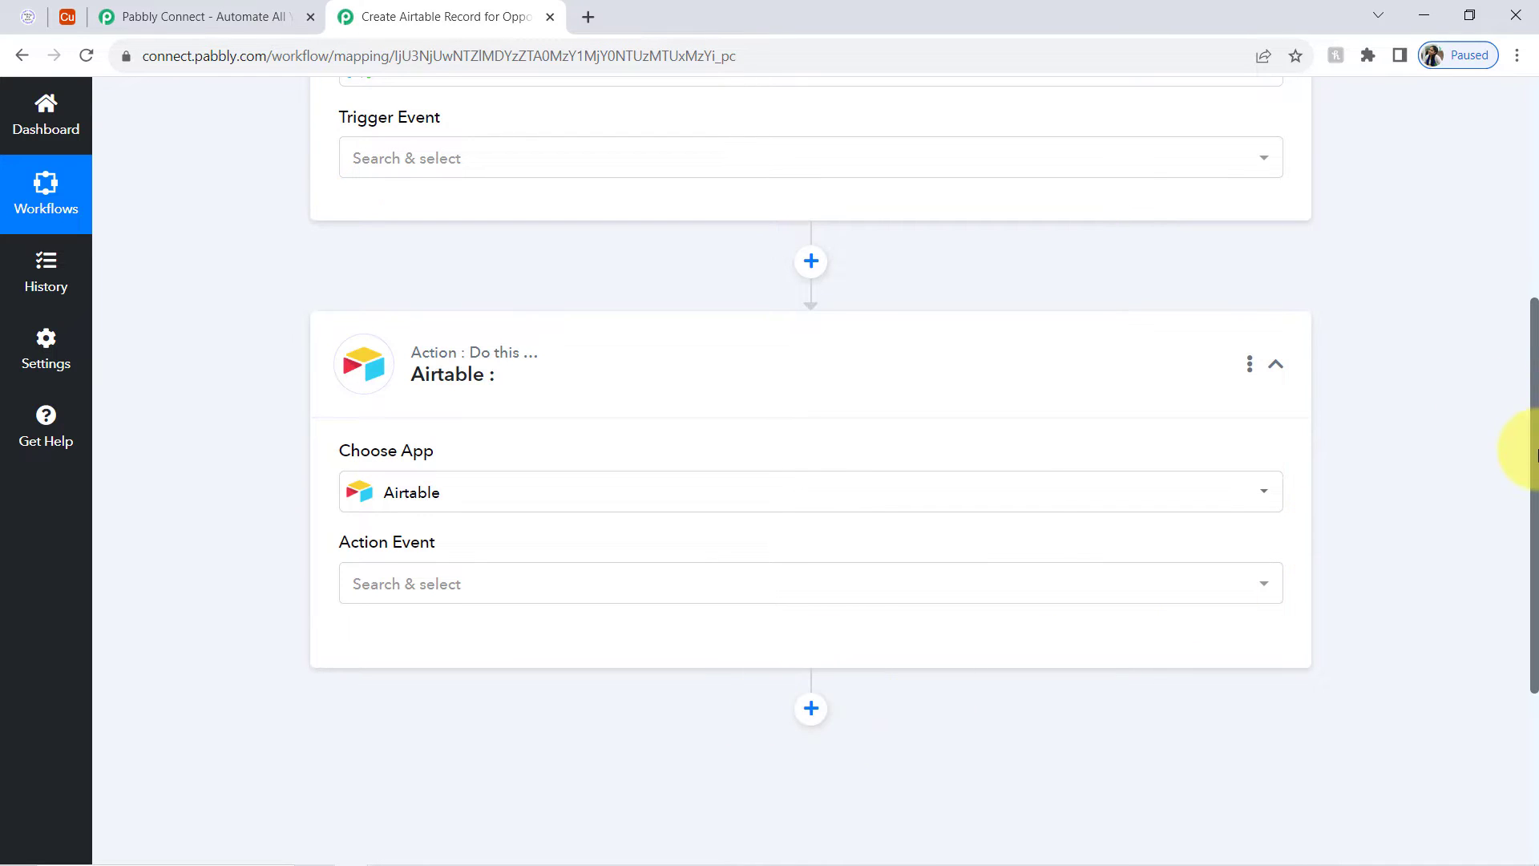
Step: Collapse the LeadConnector V2 trigger and the Airtable action in the workflow
left_click_drag(1535, 452, 1505, 89)
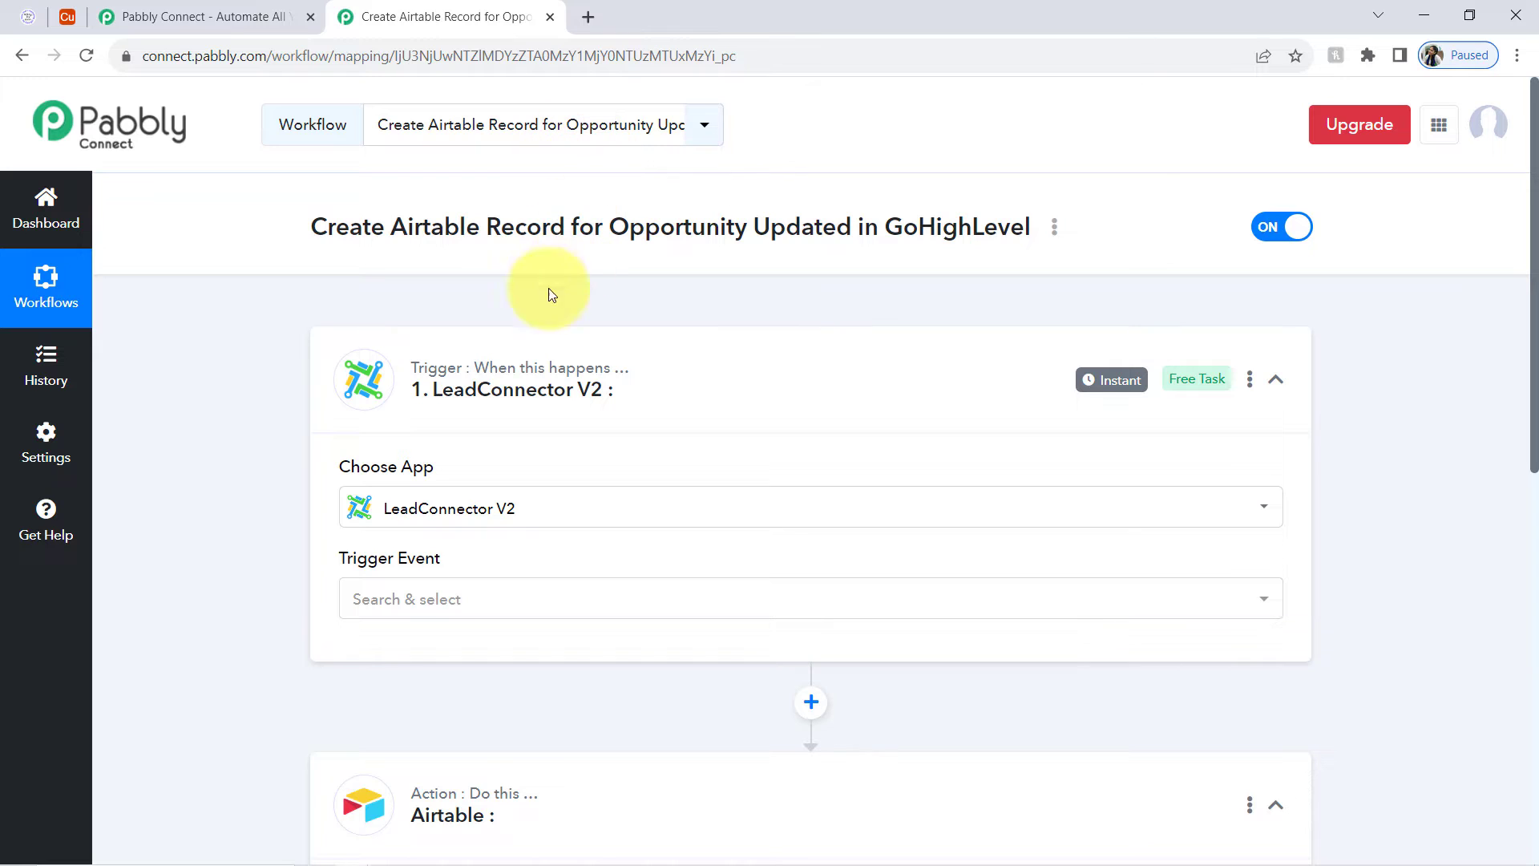
left_click(513, 359)
left_click(443, 588)
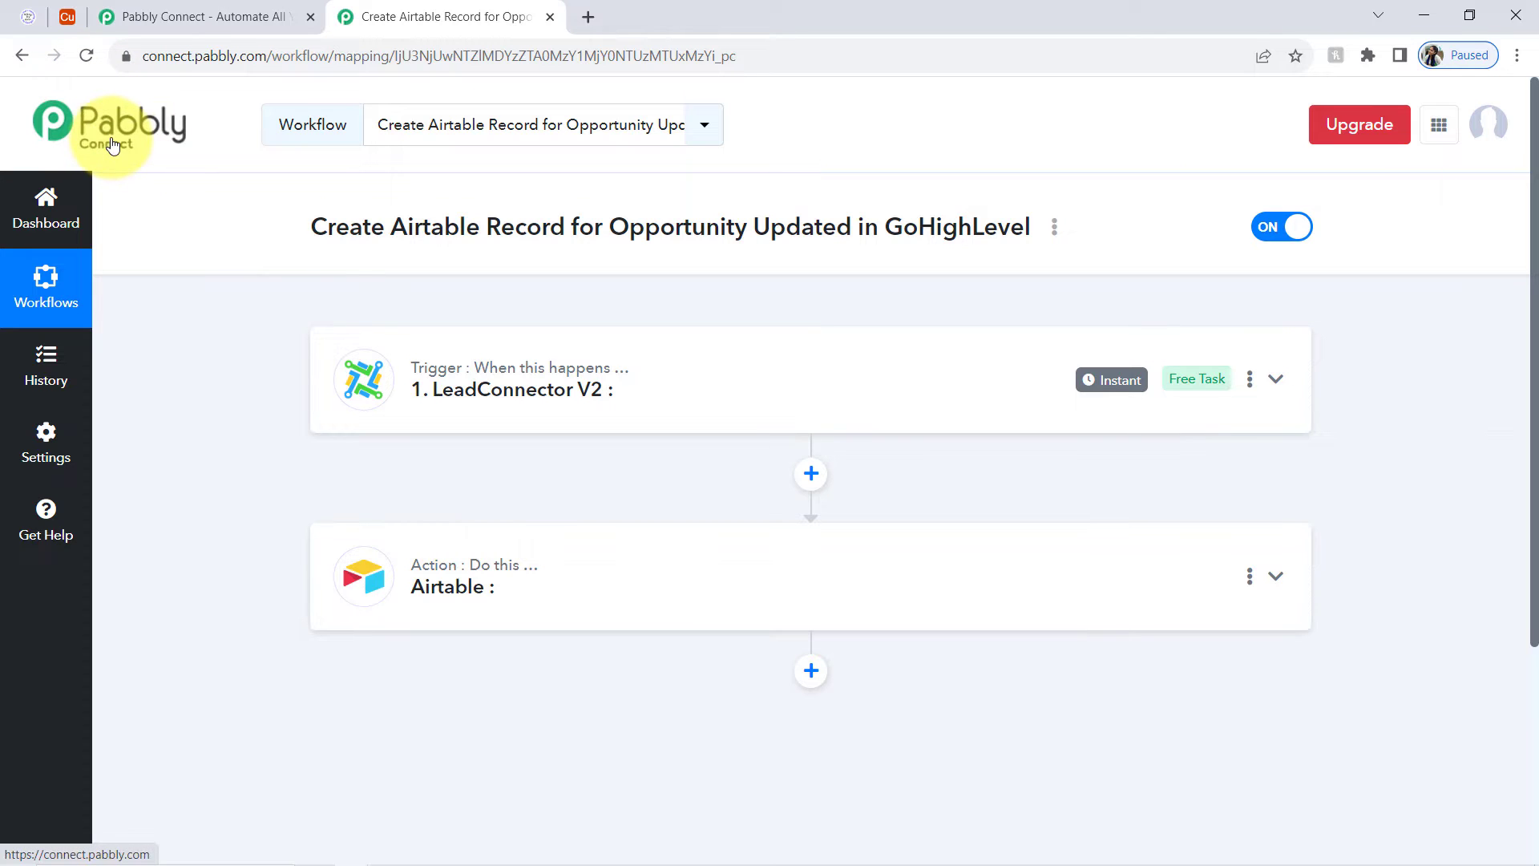
Step: Expand the LeadConnector V2 trigger and set its trigger event to Opportunity Status Changed
mouse_move(439, 379)
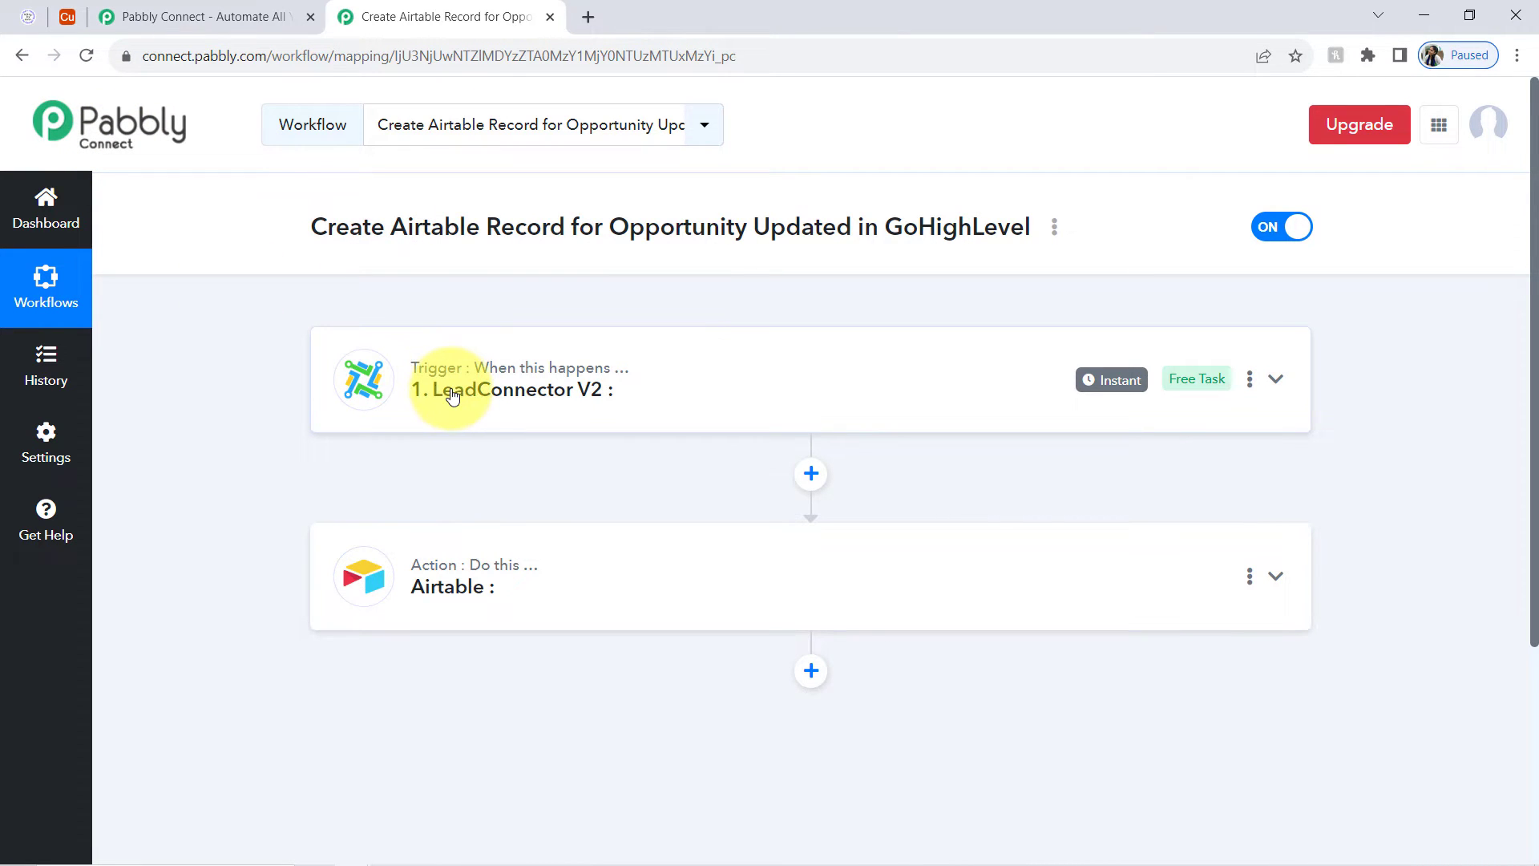
left_click(453, 396)
scroll(1537, 326, "down", 2)
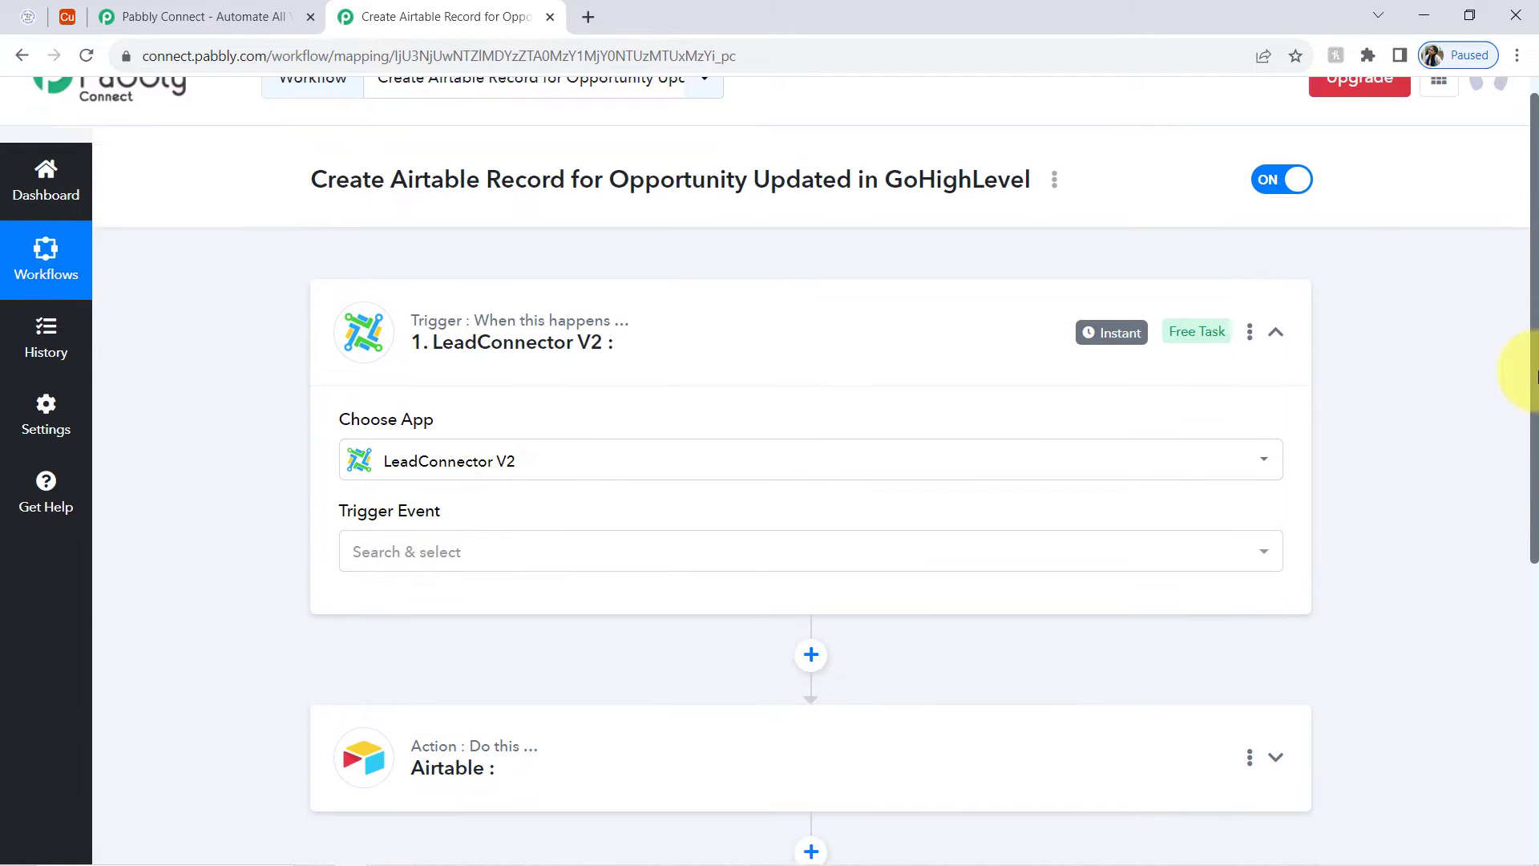
left_click(457, 480)
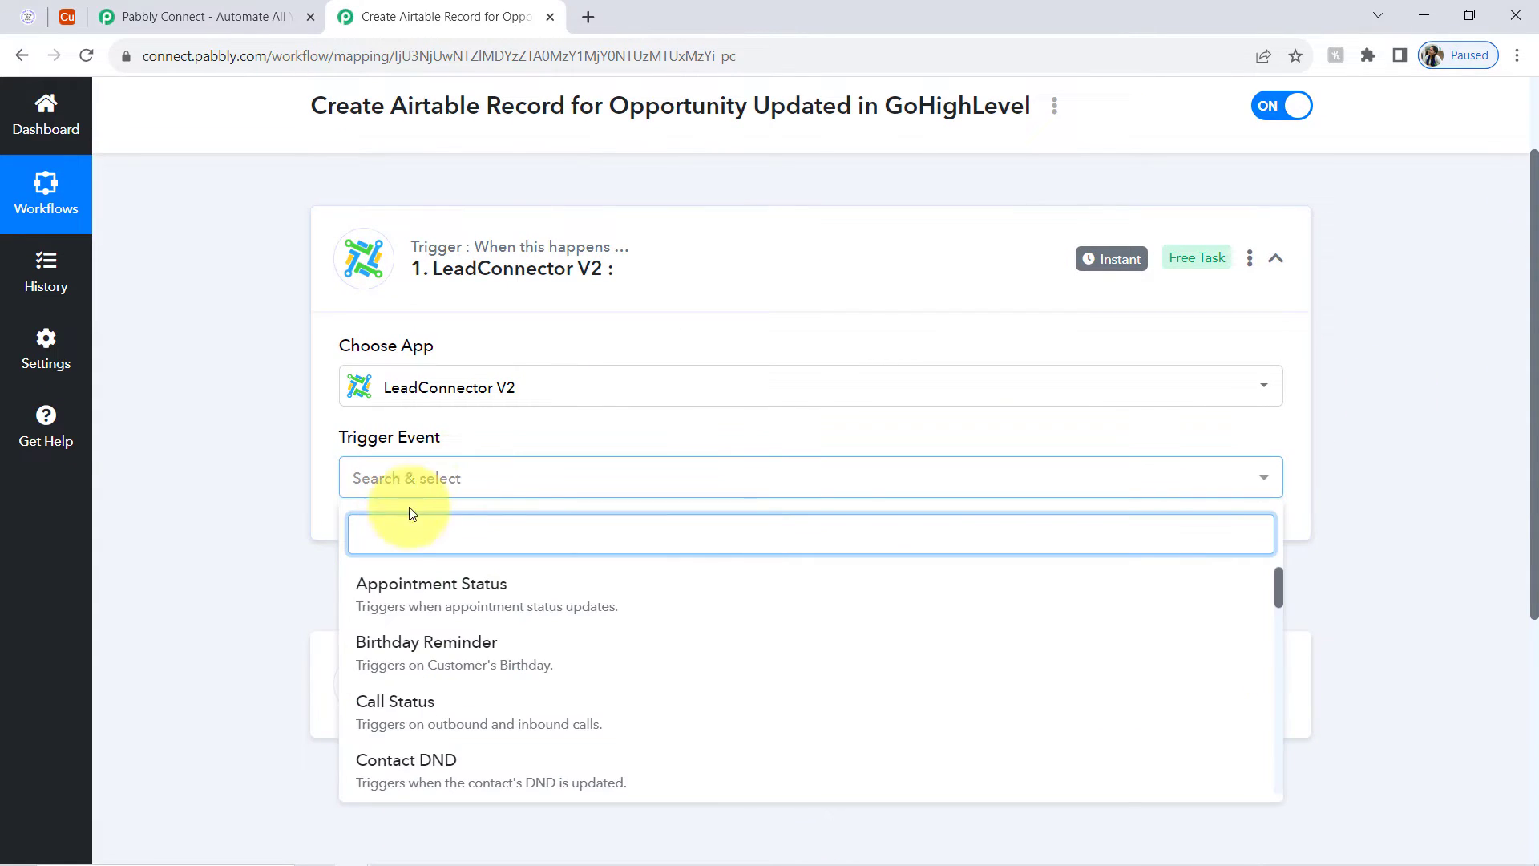
type("sta")
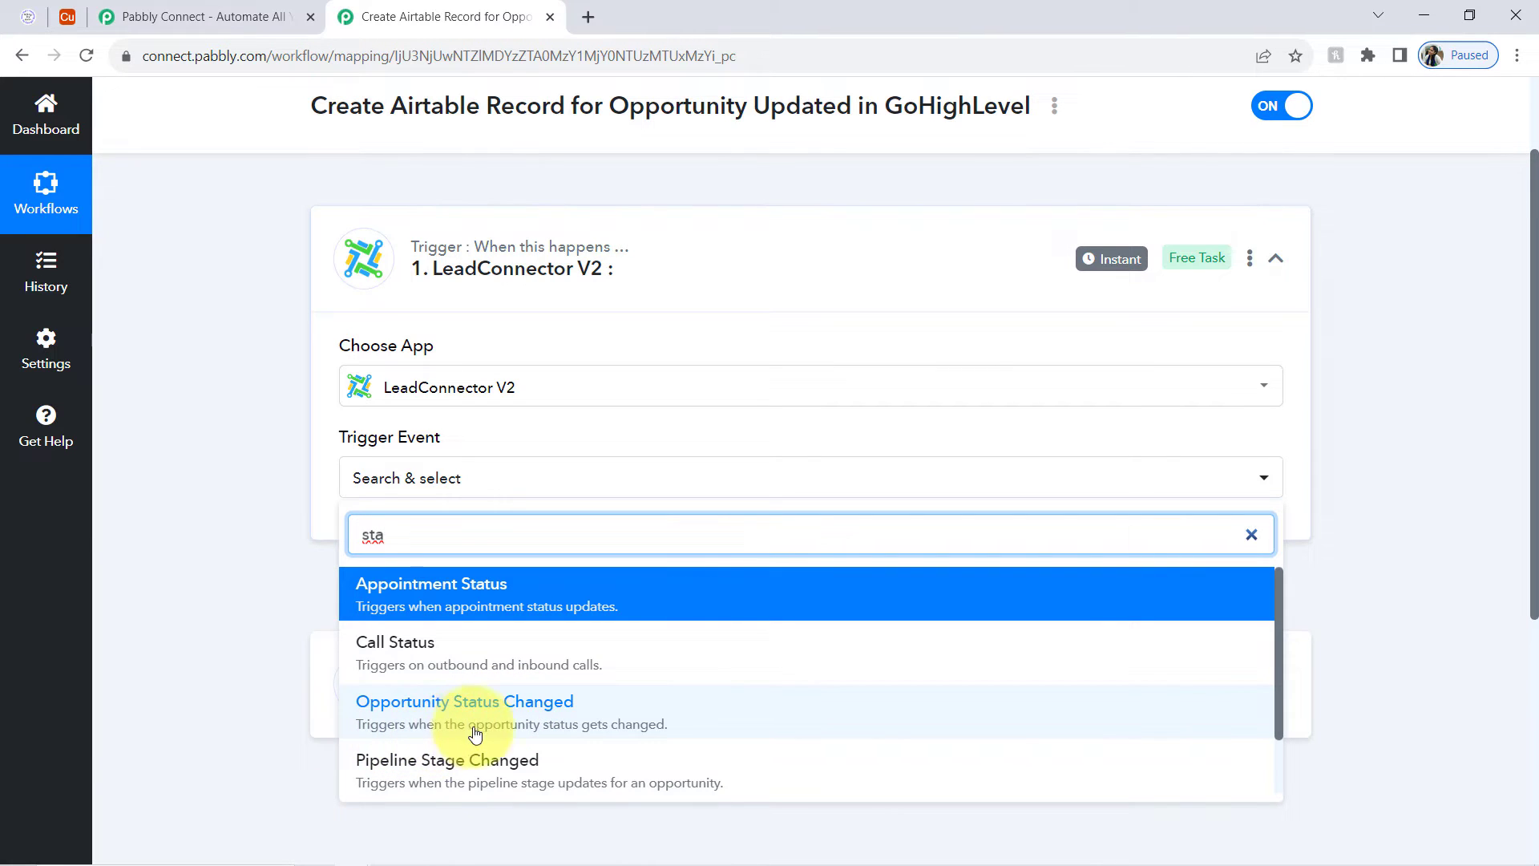
left_click(517, 729)
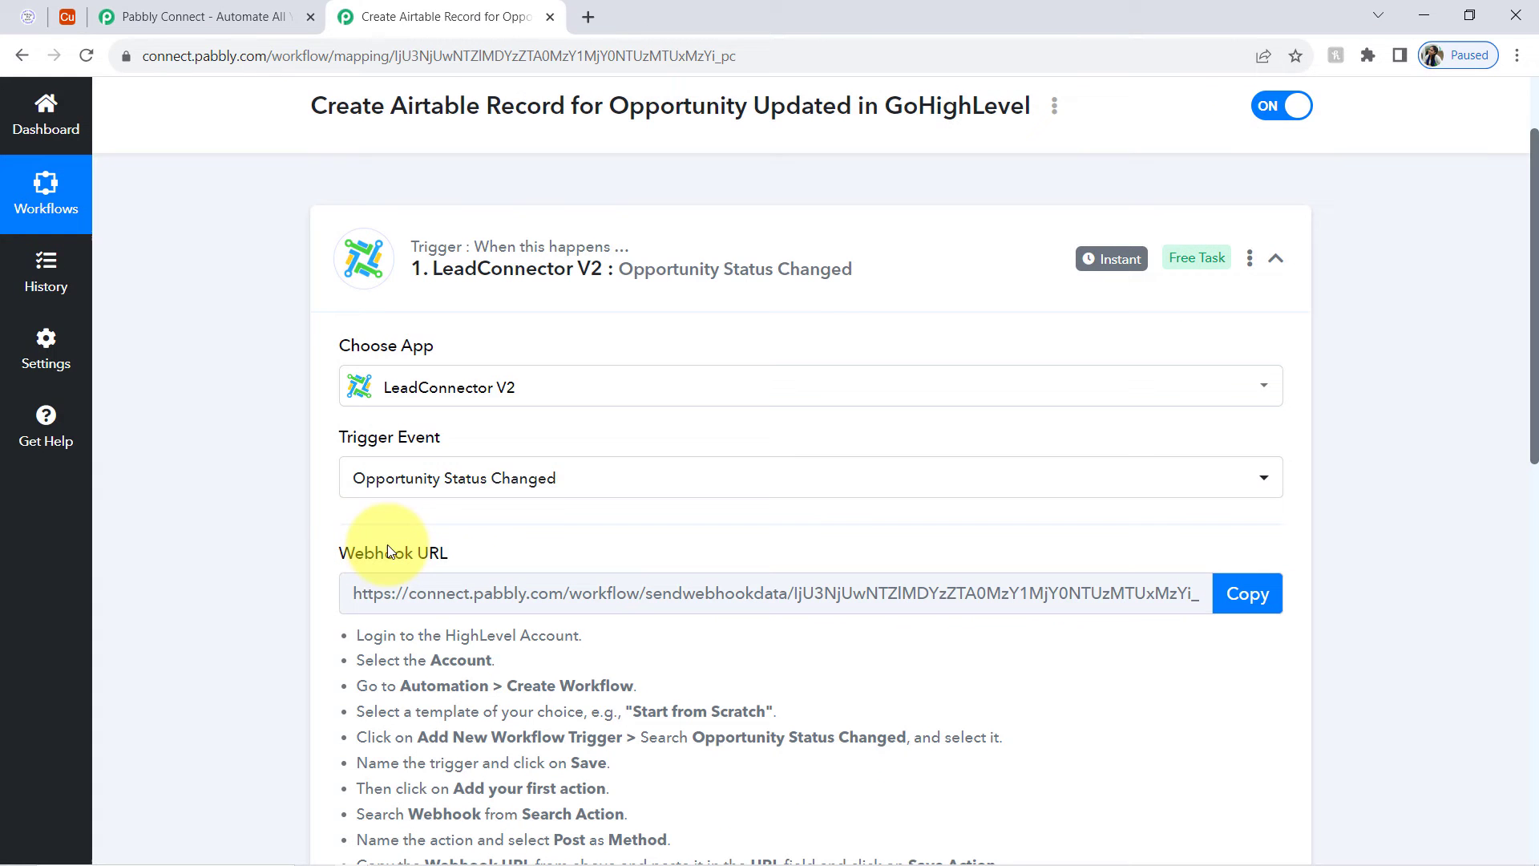
Step: Review the HighLevel webhook setup instructions and copy the trigger's webhook URL
left_click_drag(387, 553, 448, 553)
scroll(1529, 241, "down", 4)
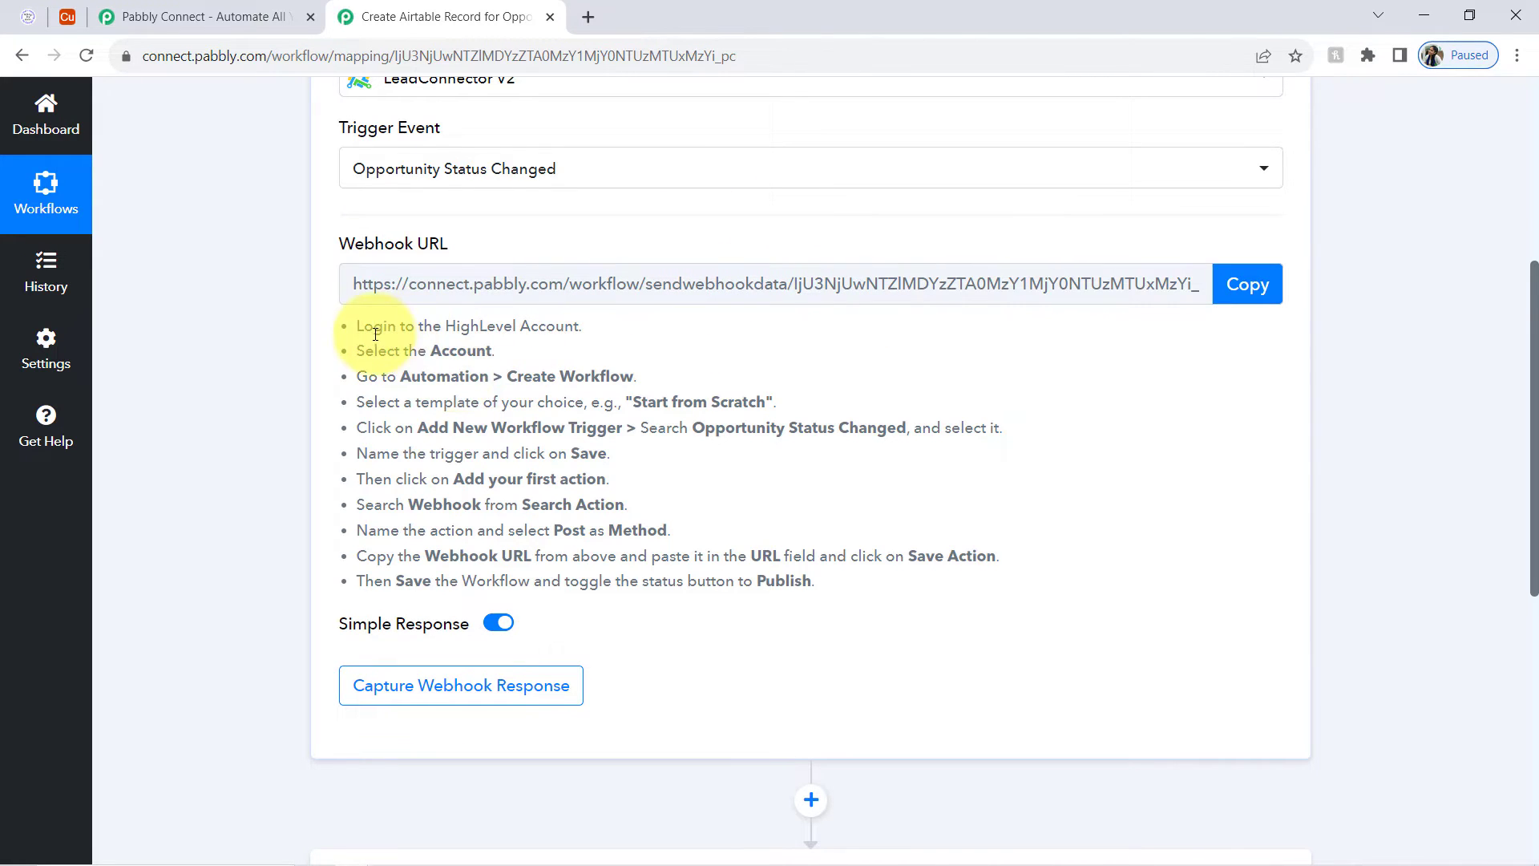
left_click_drag(374, 327, 879, 584)
left_click(768, 486)
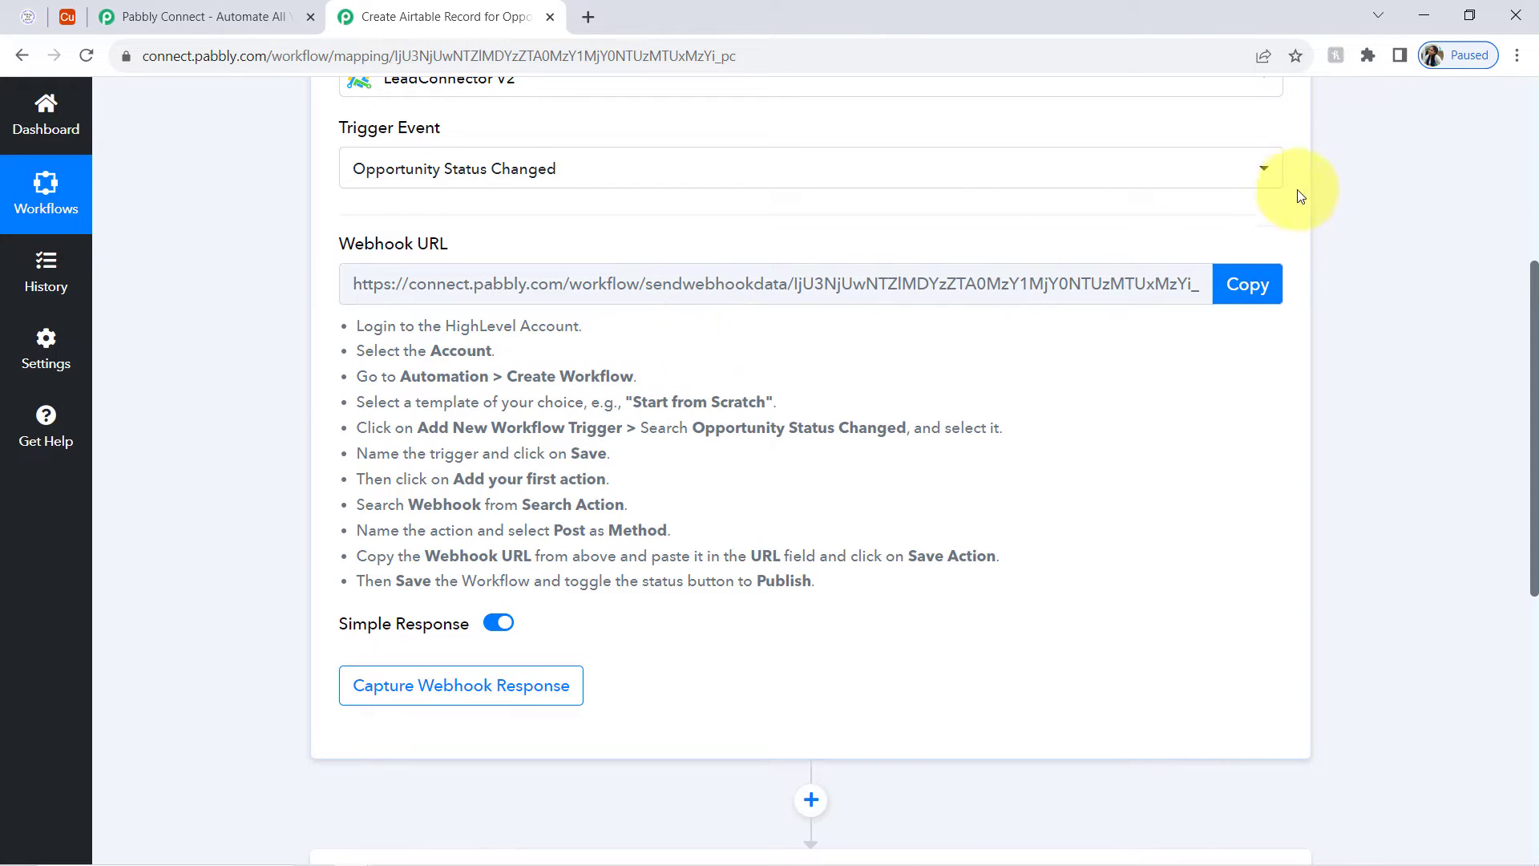
left_click(1249, 287)
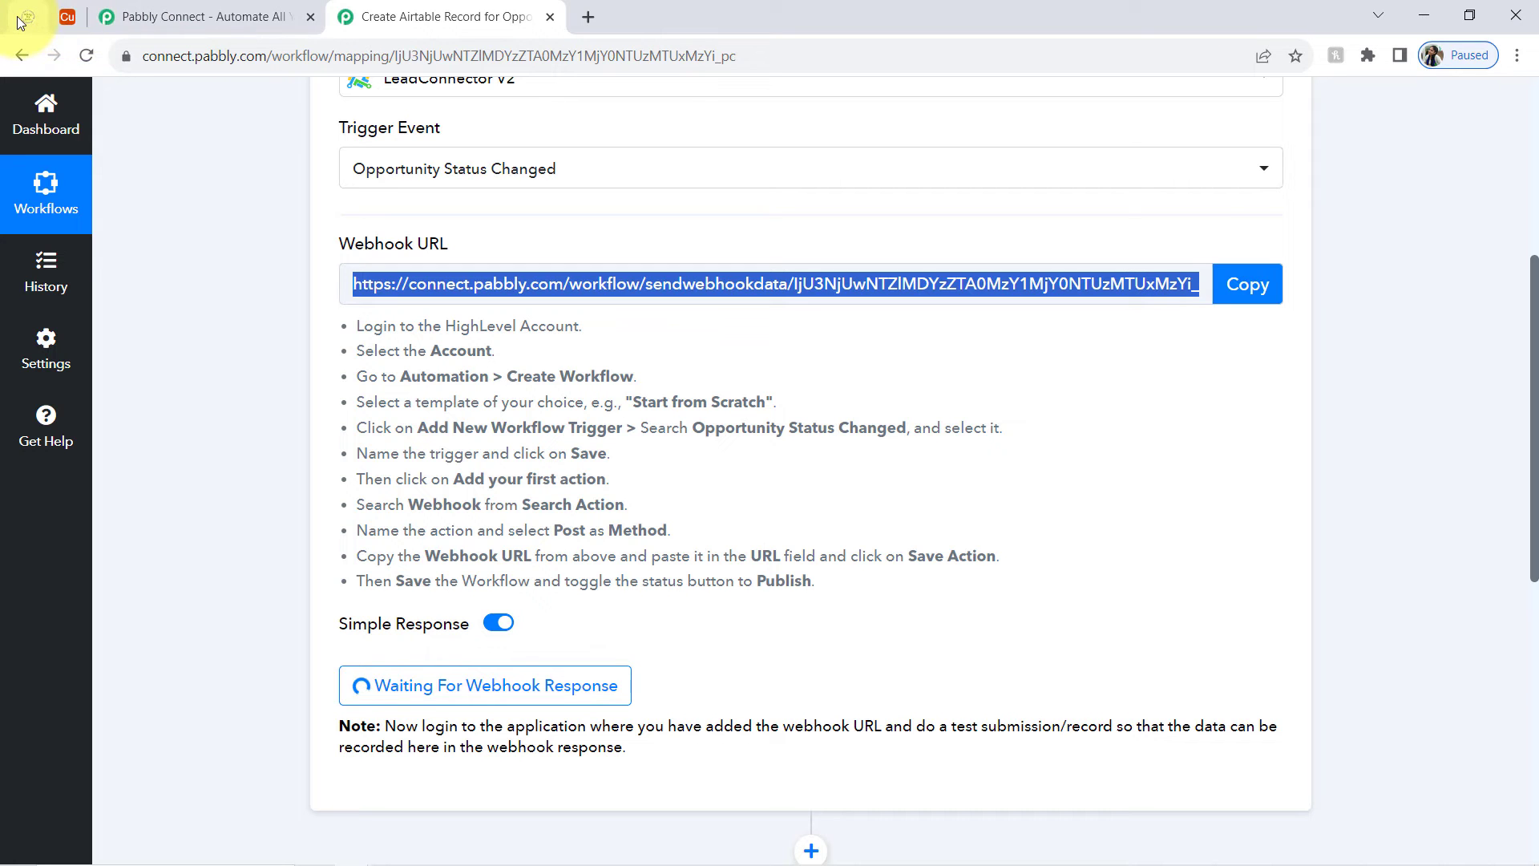
Step: Switch to GoHighLevel and create a new automation workflow using the Start from scratch option
left_click(24, 17)
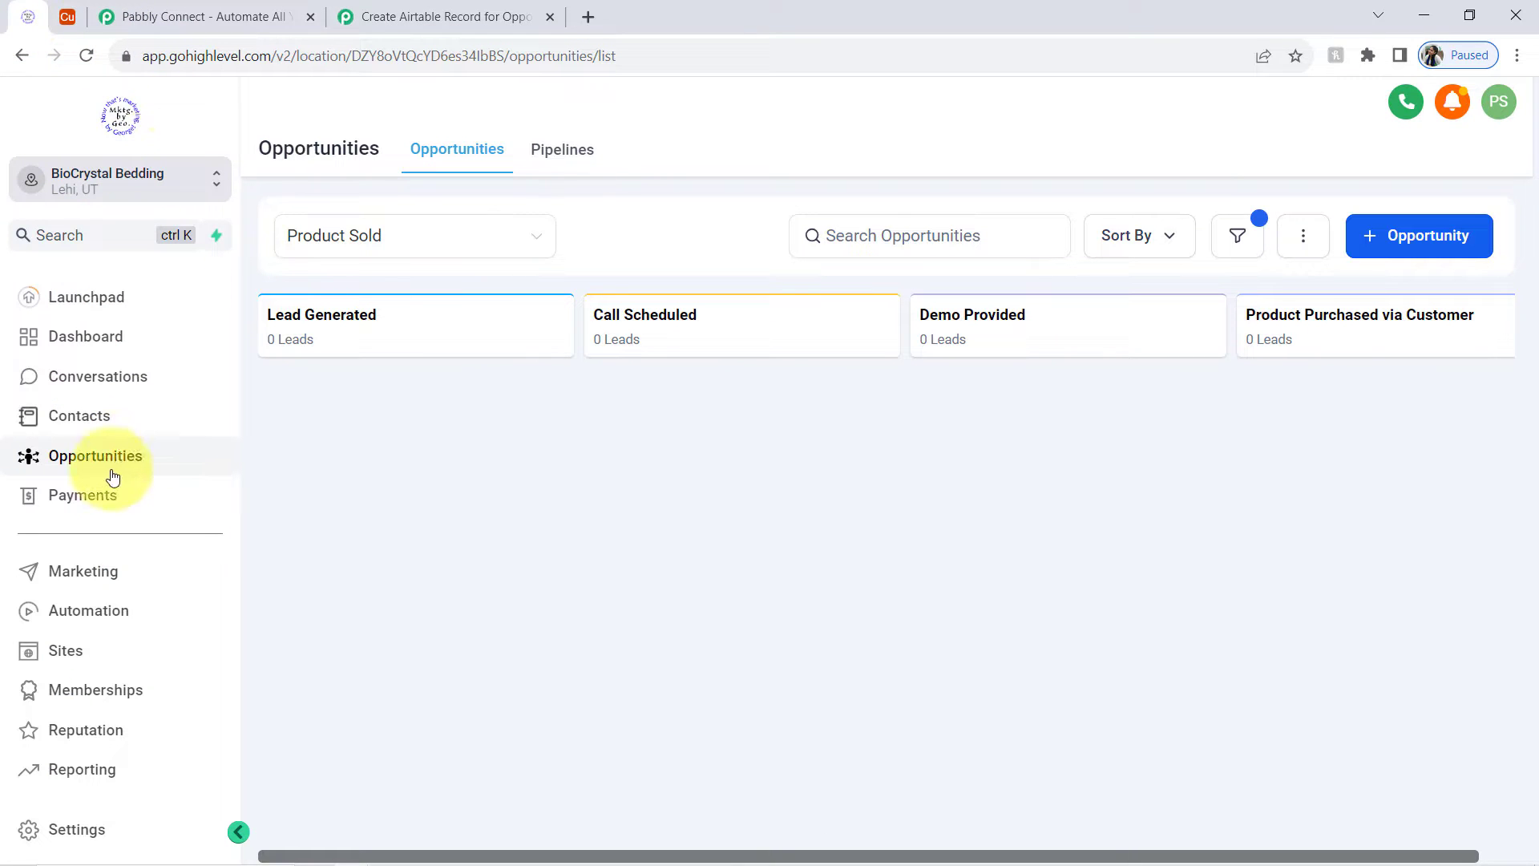
left_click(58, 611)
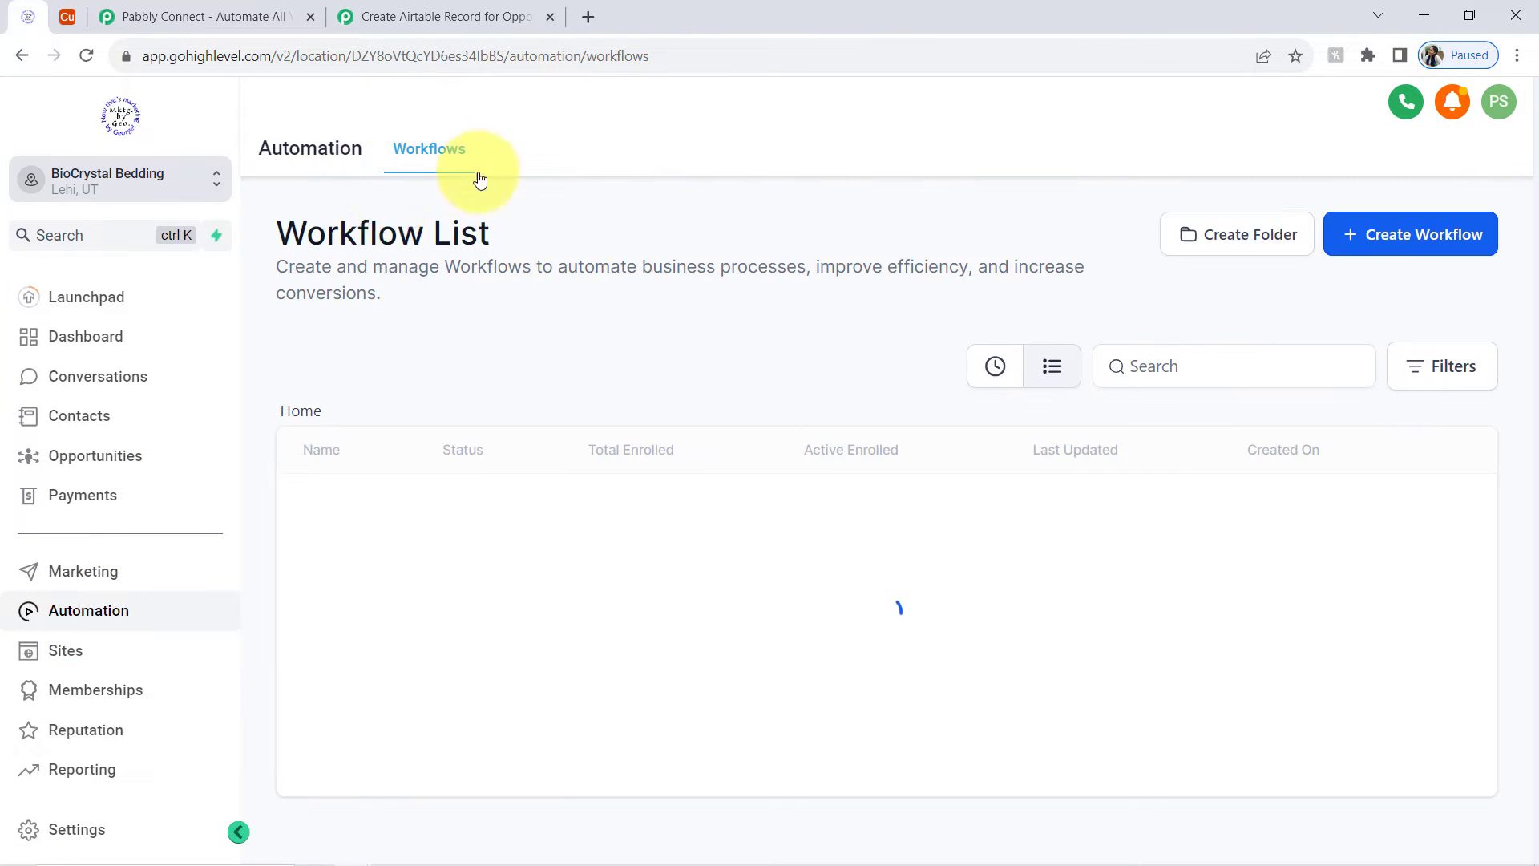
left_click_drag(370, 232, 527, 232)
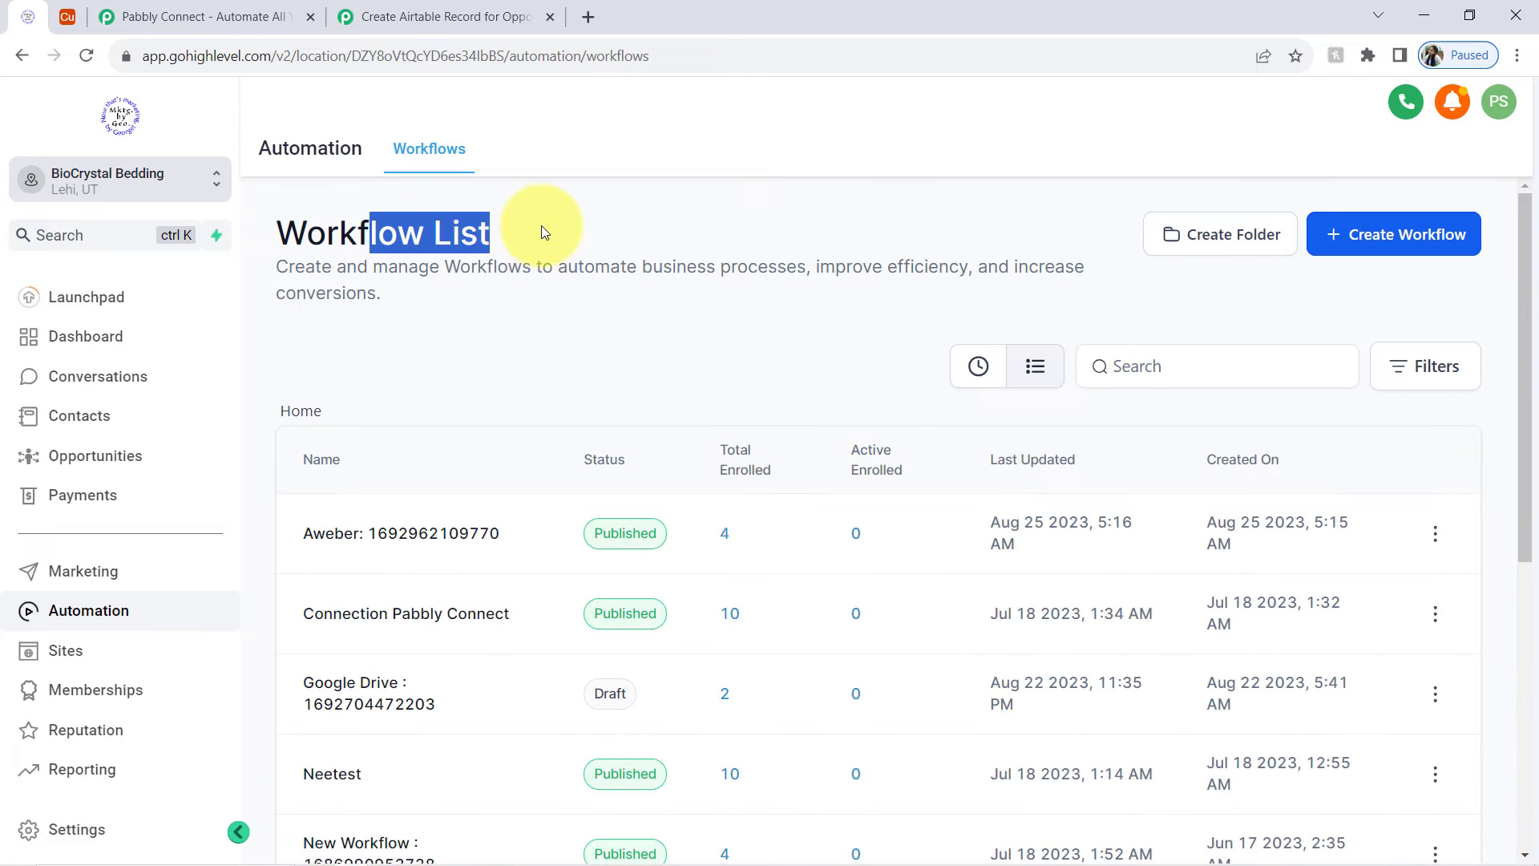
left_click(1431, 240)
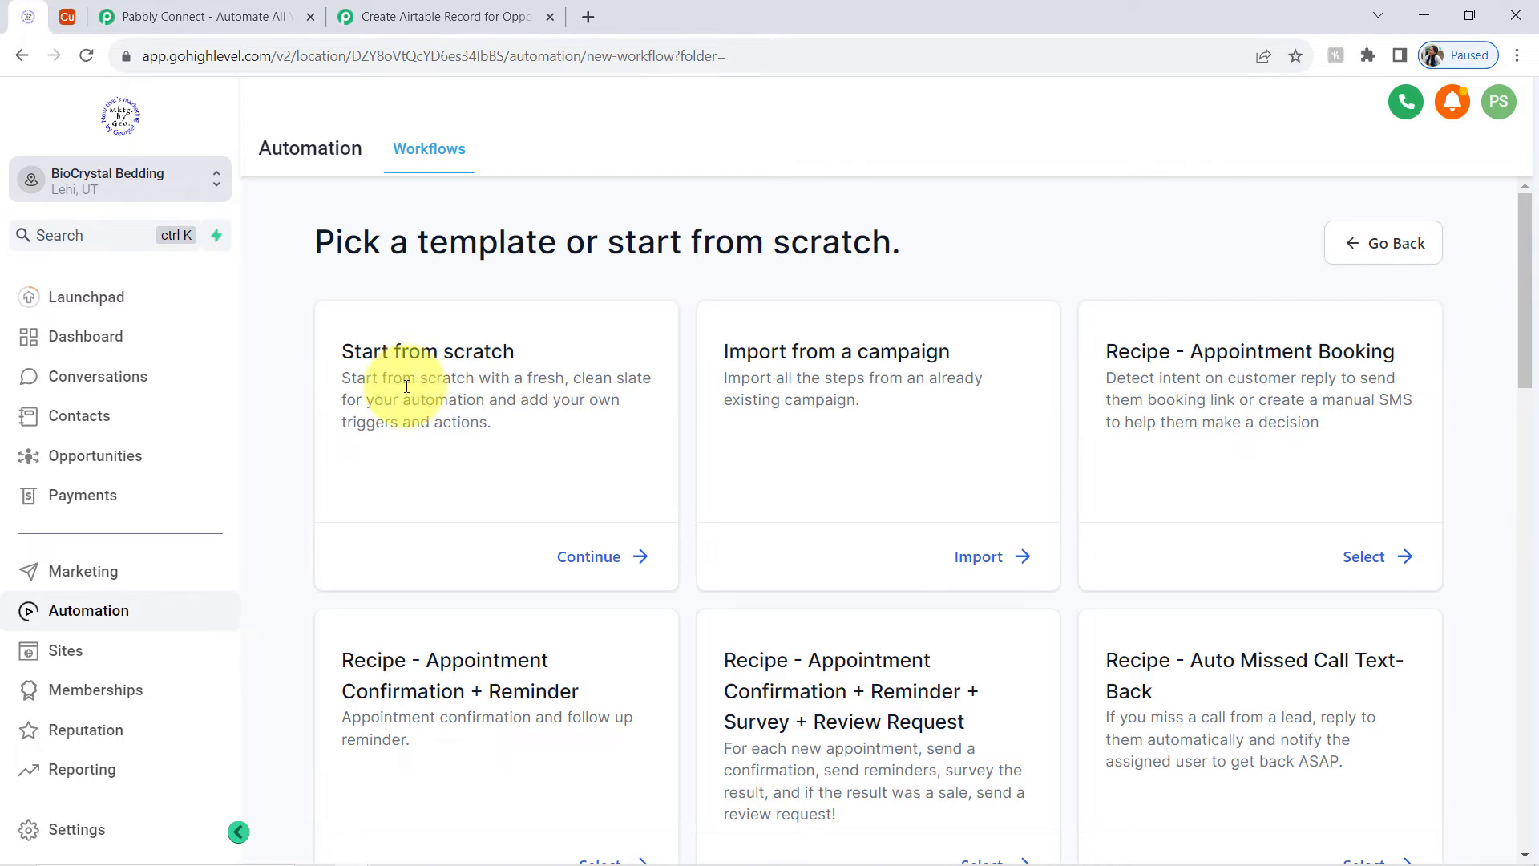
left_click_drag(380, 357, 521, 353)
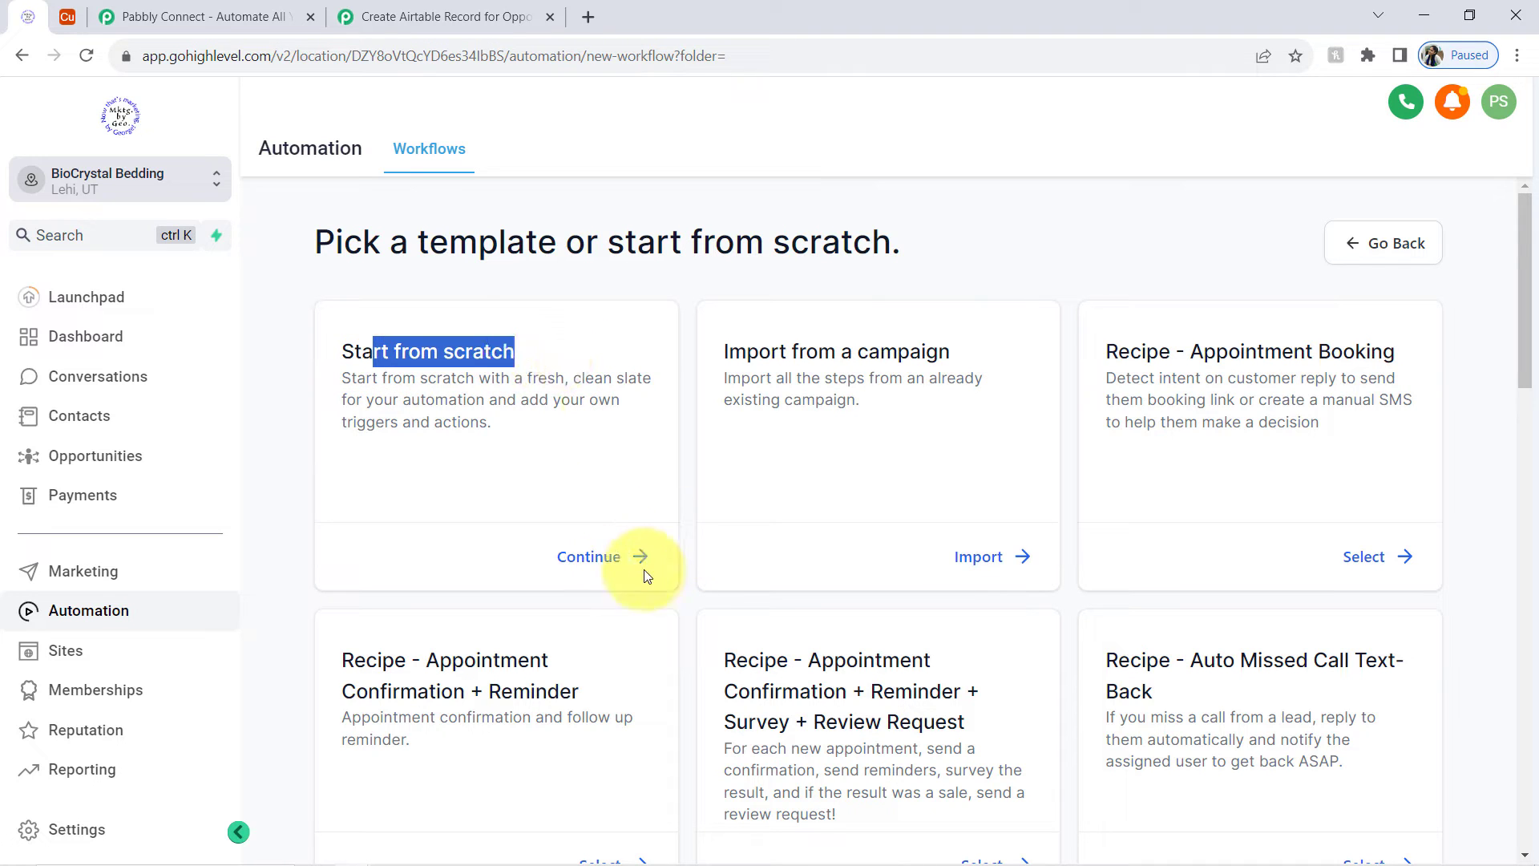
left_click(589, 556)
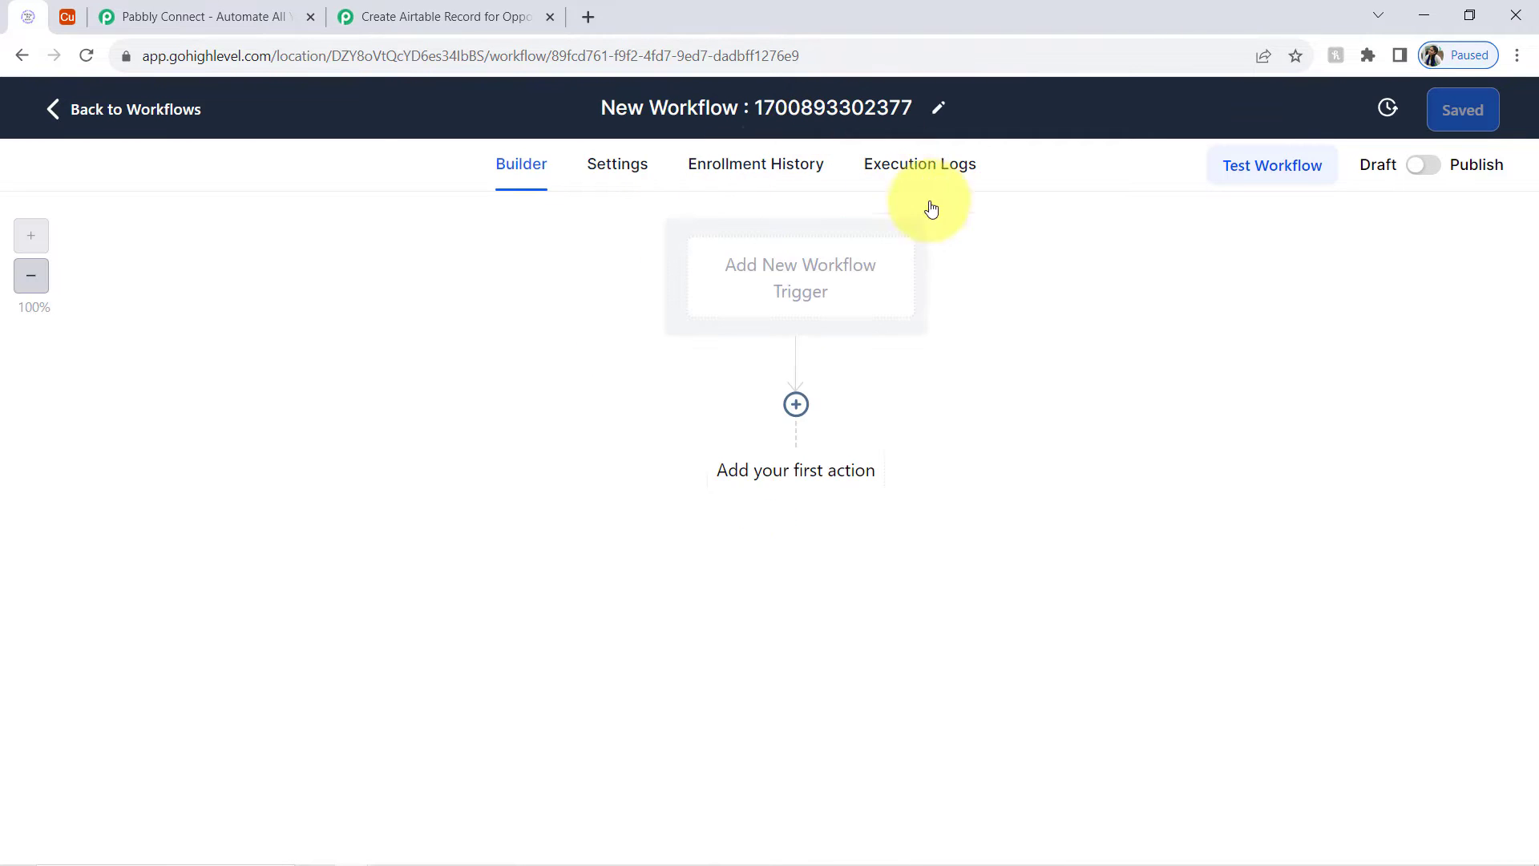
Step: Add Opportunity Status Changed as the workflow trigger, try to save it and read the filter requirement
left_click(755, 277)
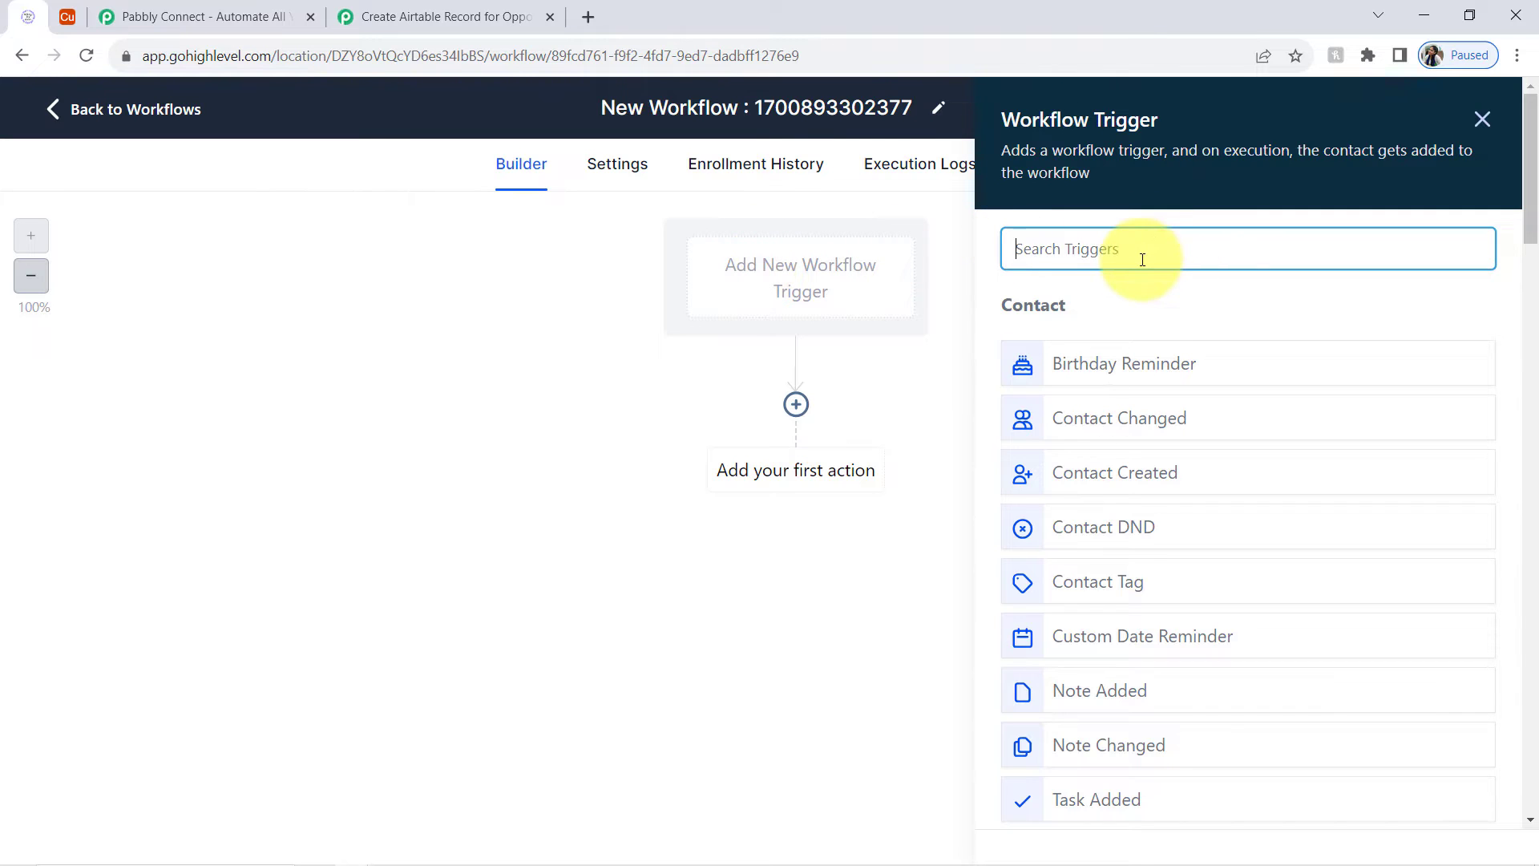
type("oppor")
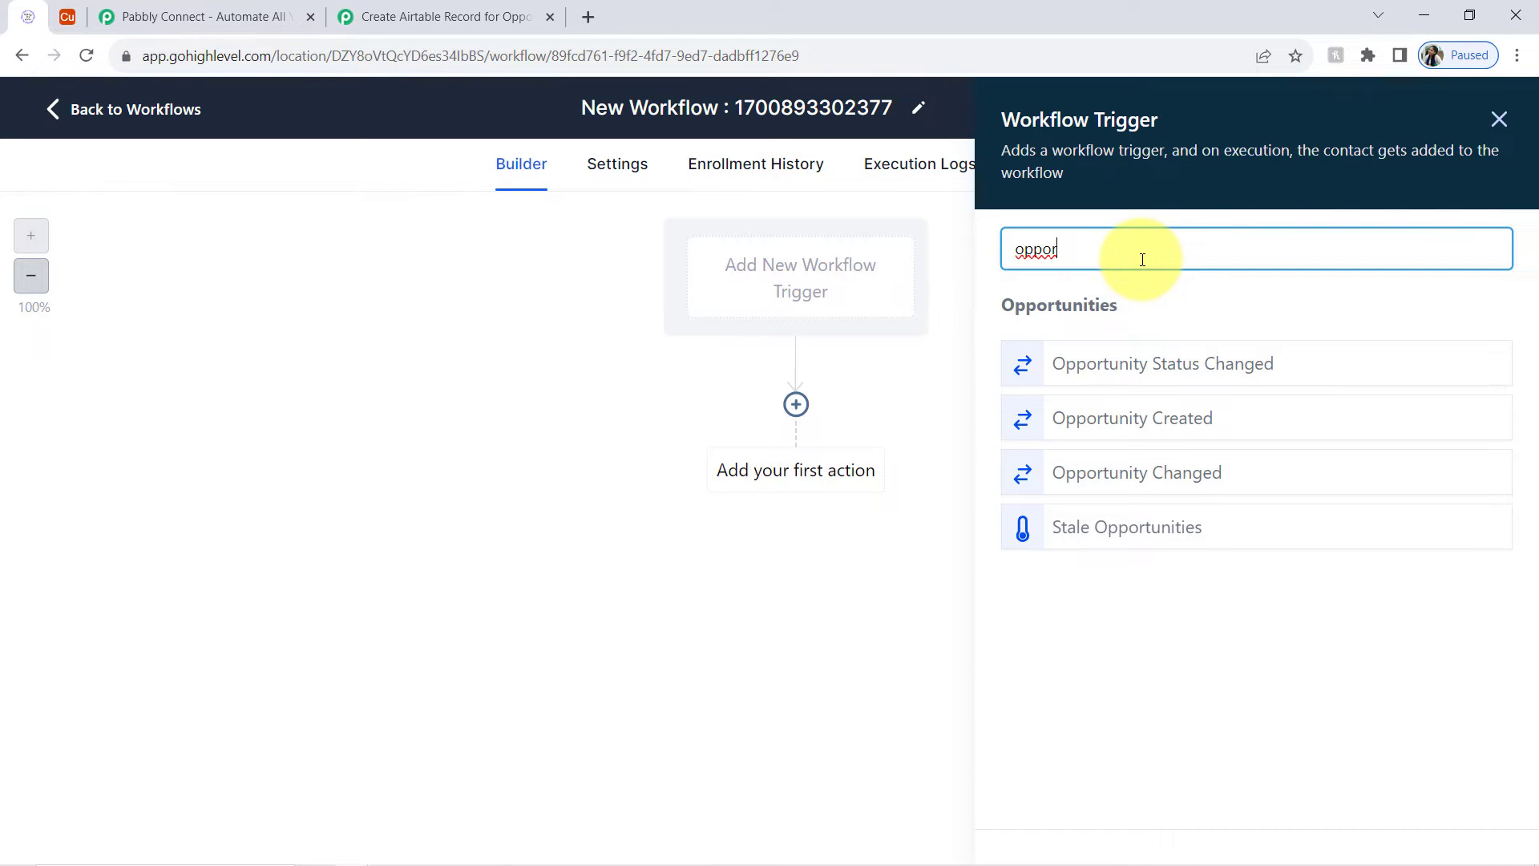
left_click(1103, 367)
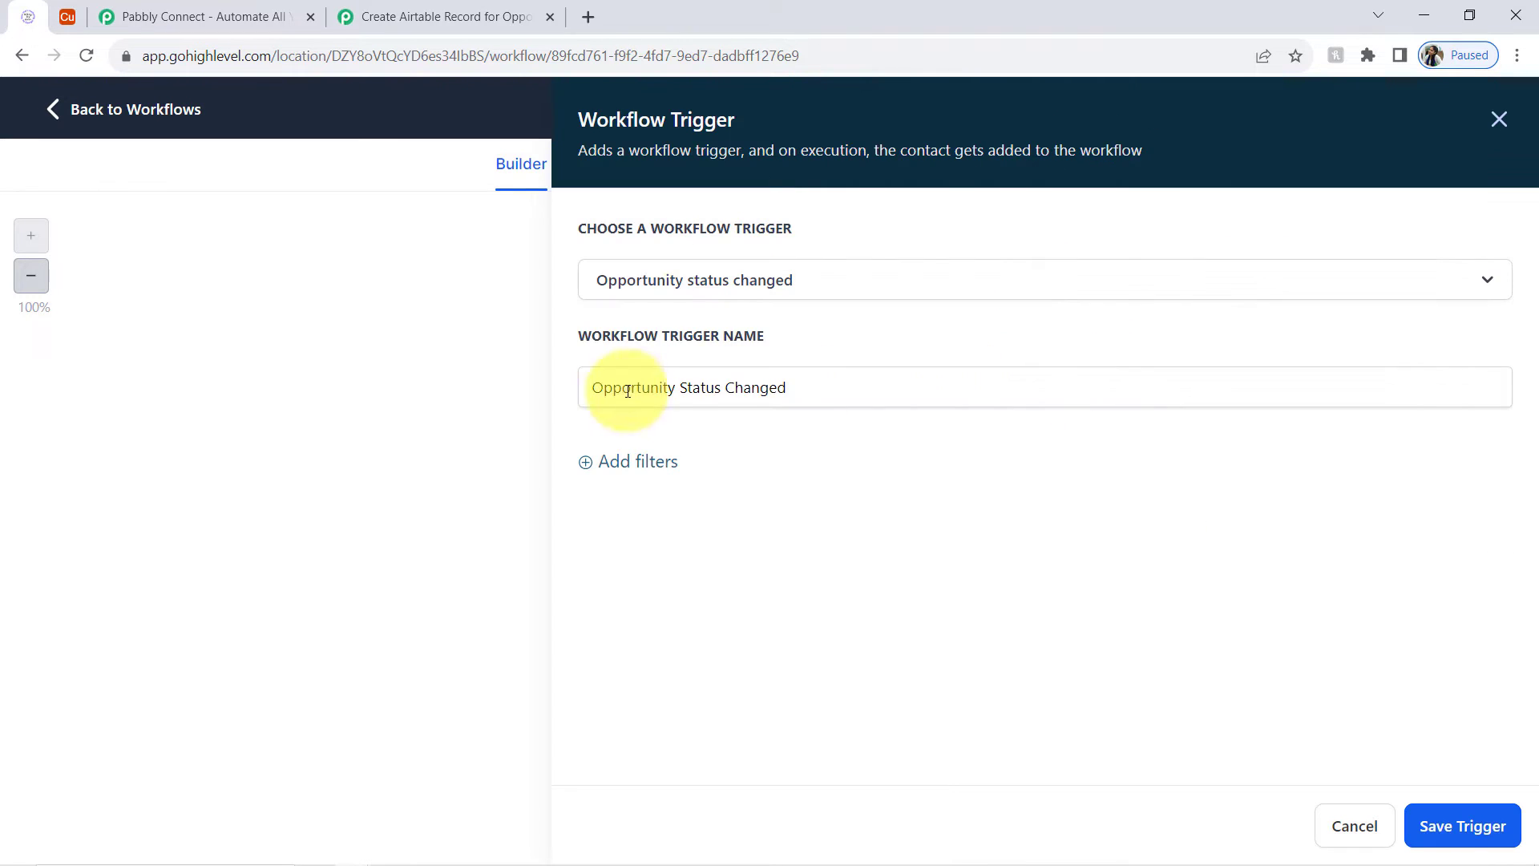
left_click(1469, 830)
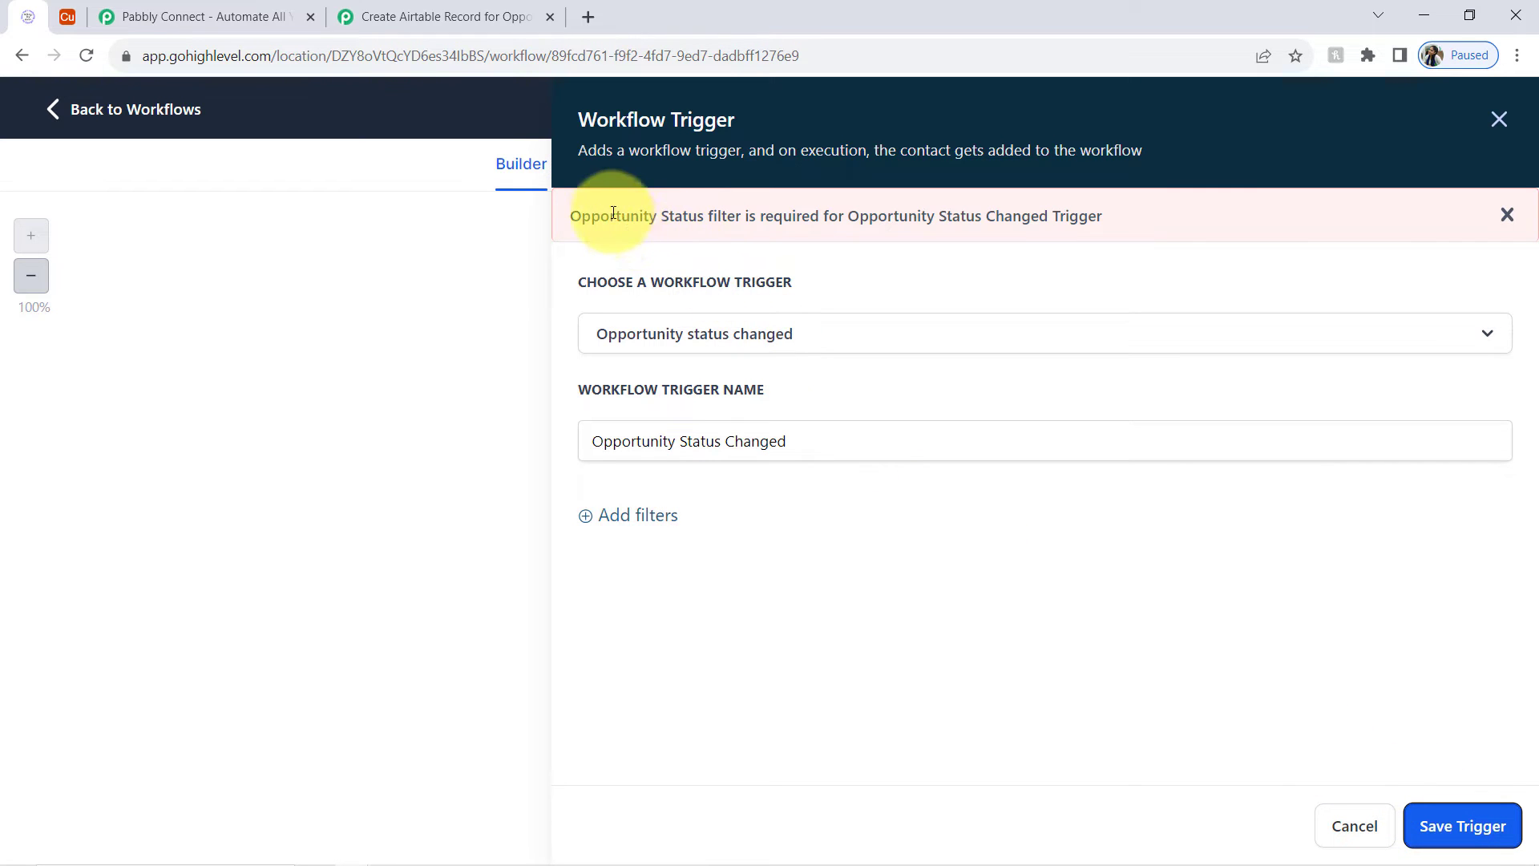
left_click_drag(609, 217, 814, 215)
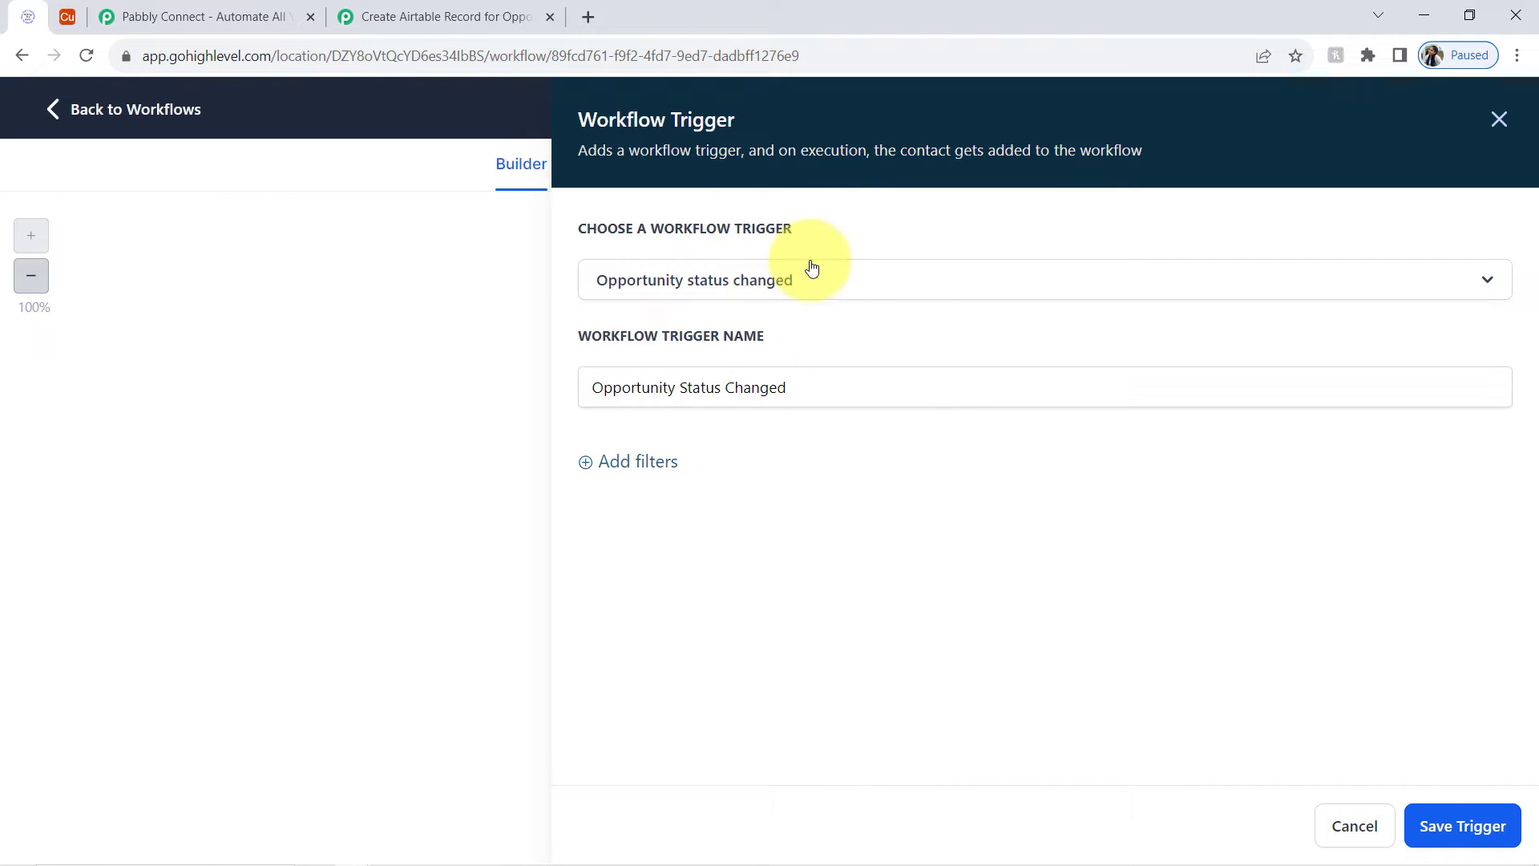
Step: Add a Moved from status filter with the value won to the trigger and save the trigger
left_click(622, 471)
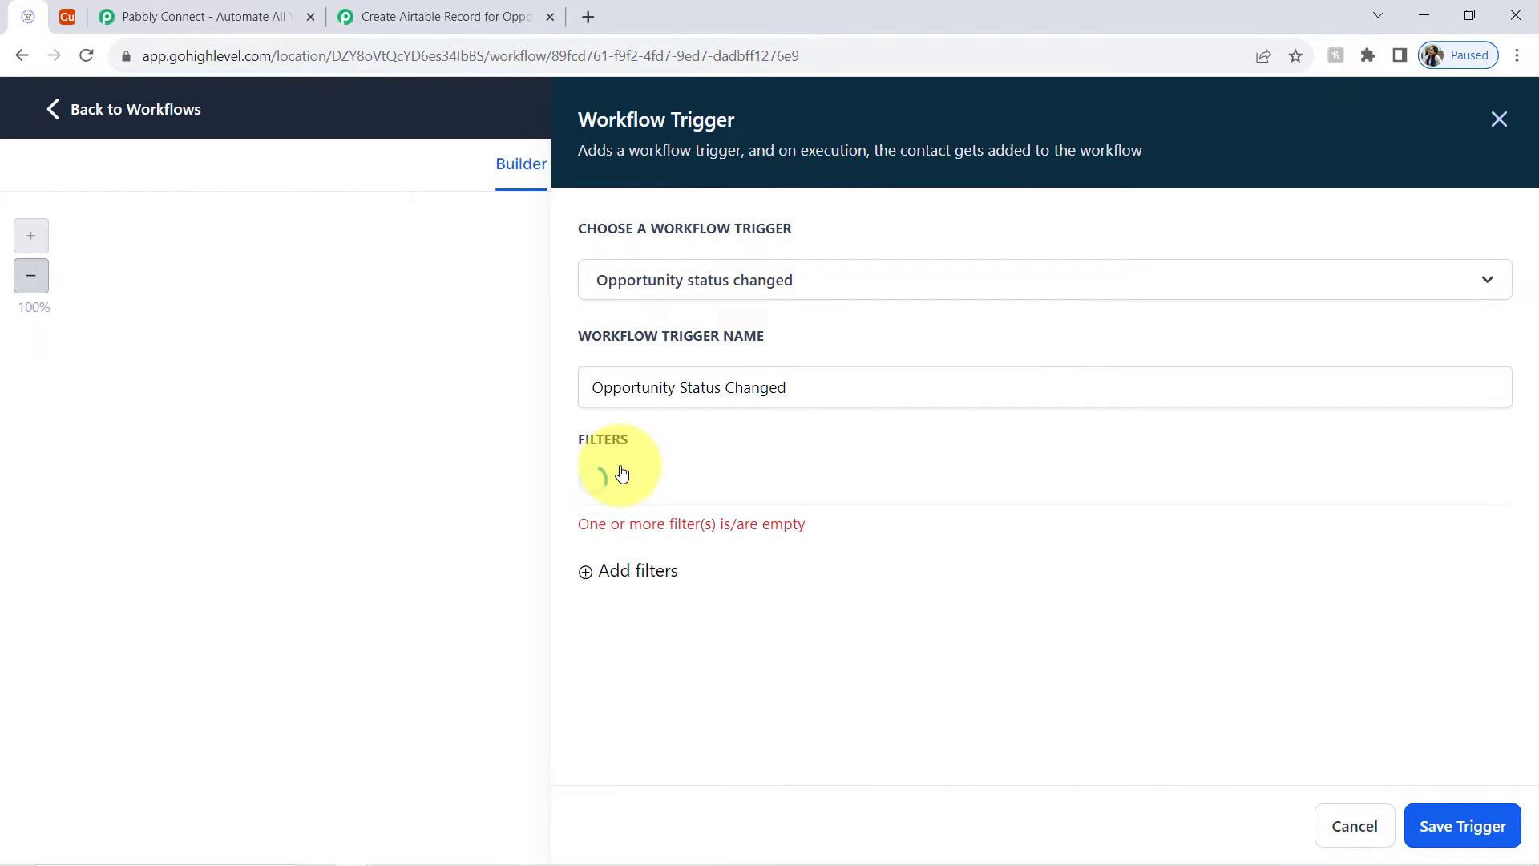
left_click(622, 486)
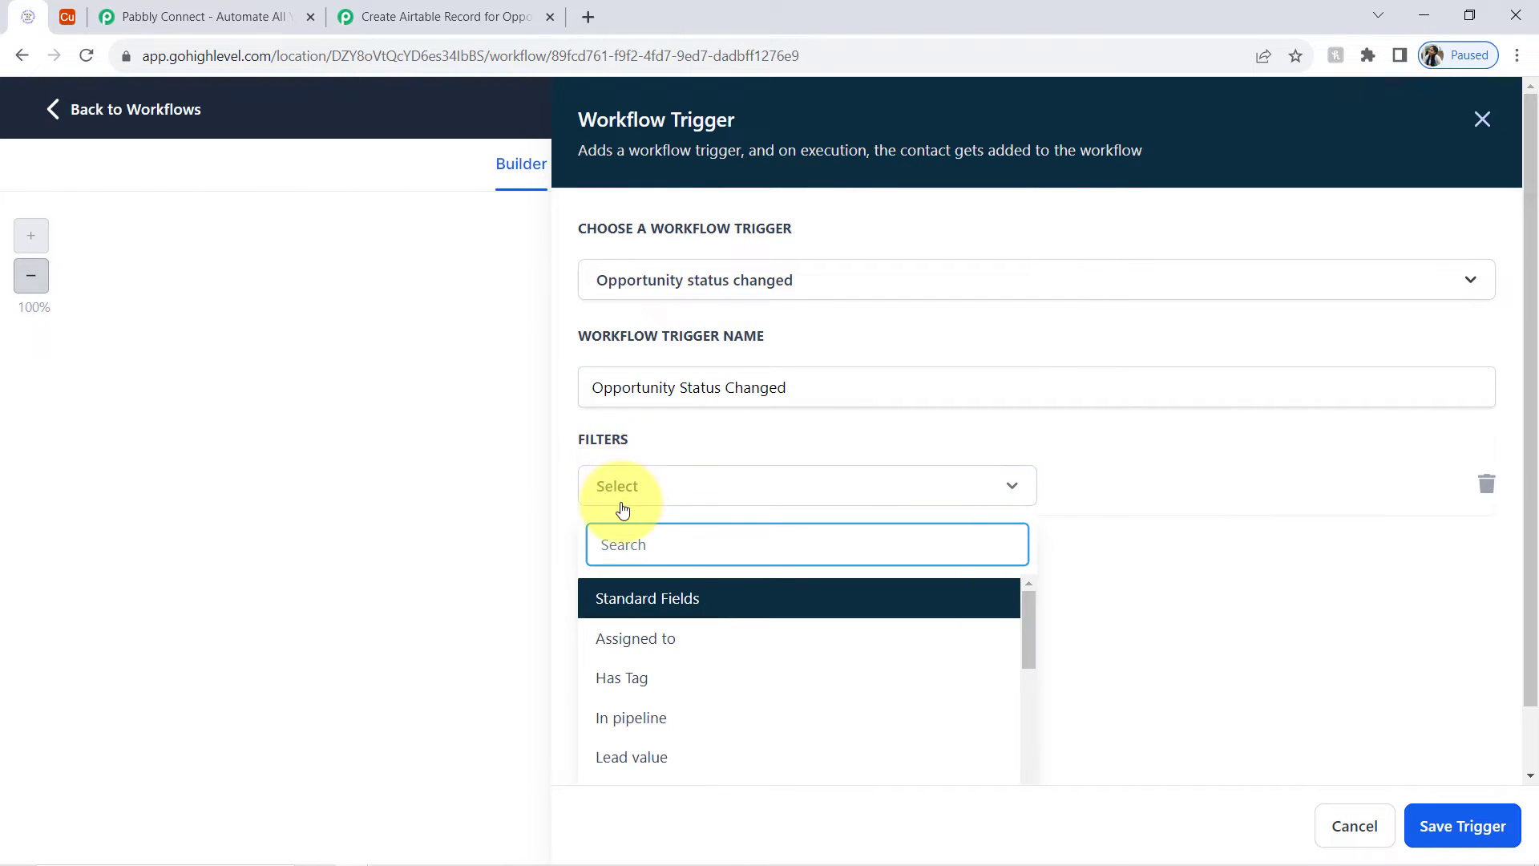
type("stau")
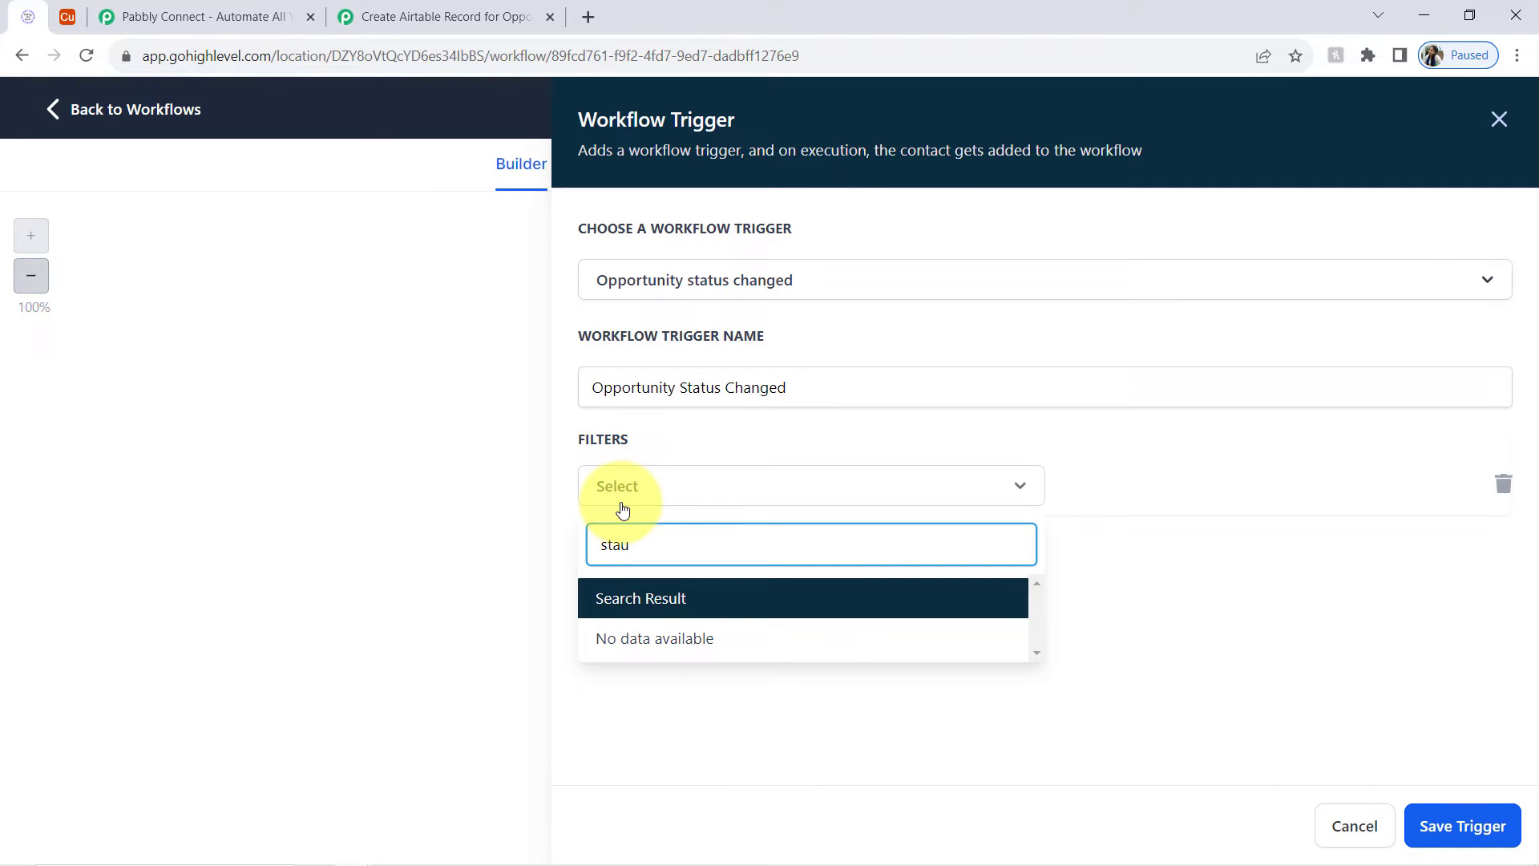
key("BackSpace")
key("BackSpace")
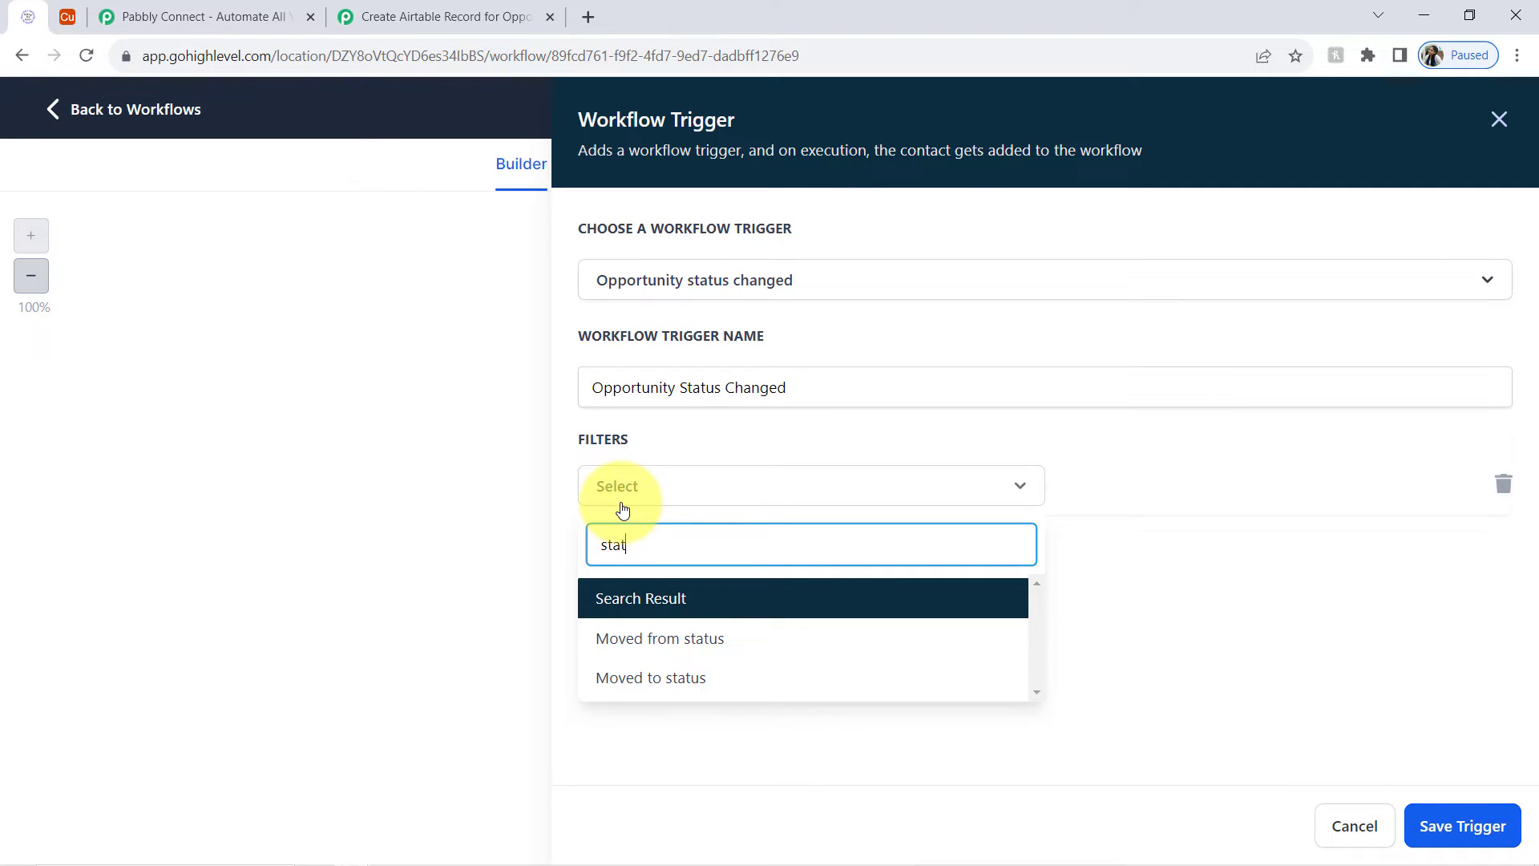
left_click(663, 637)
left_click(1148, 496)
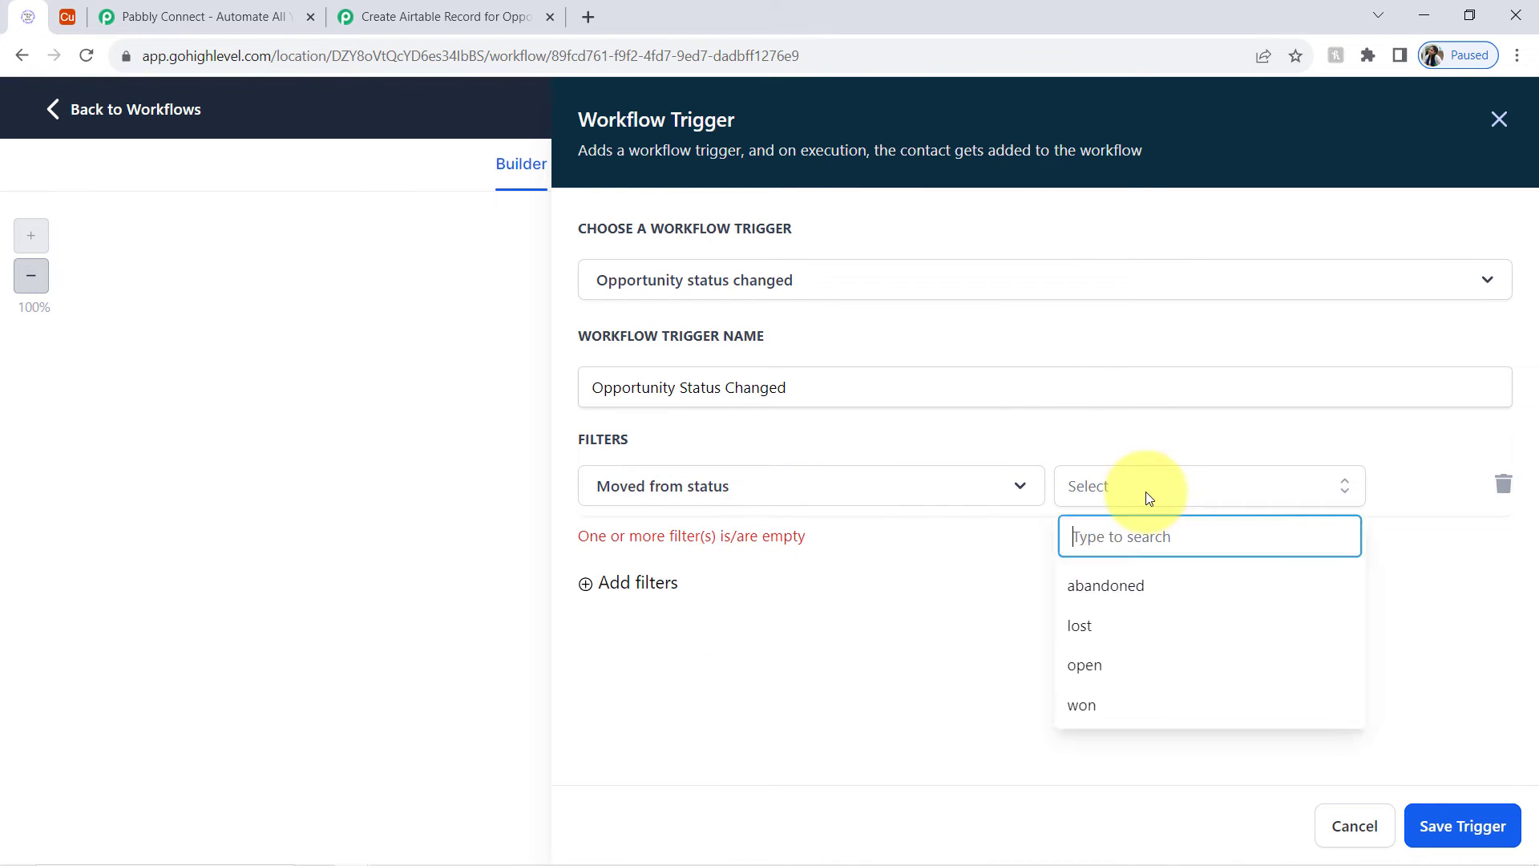
left_click(1078, 704)
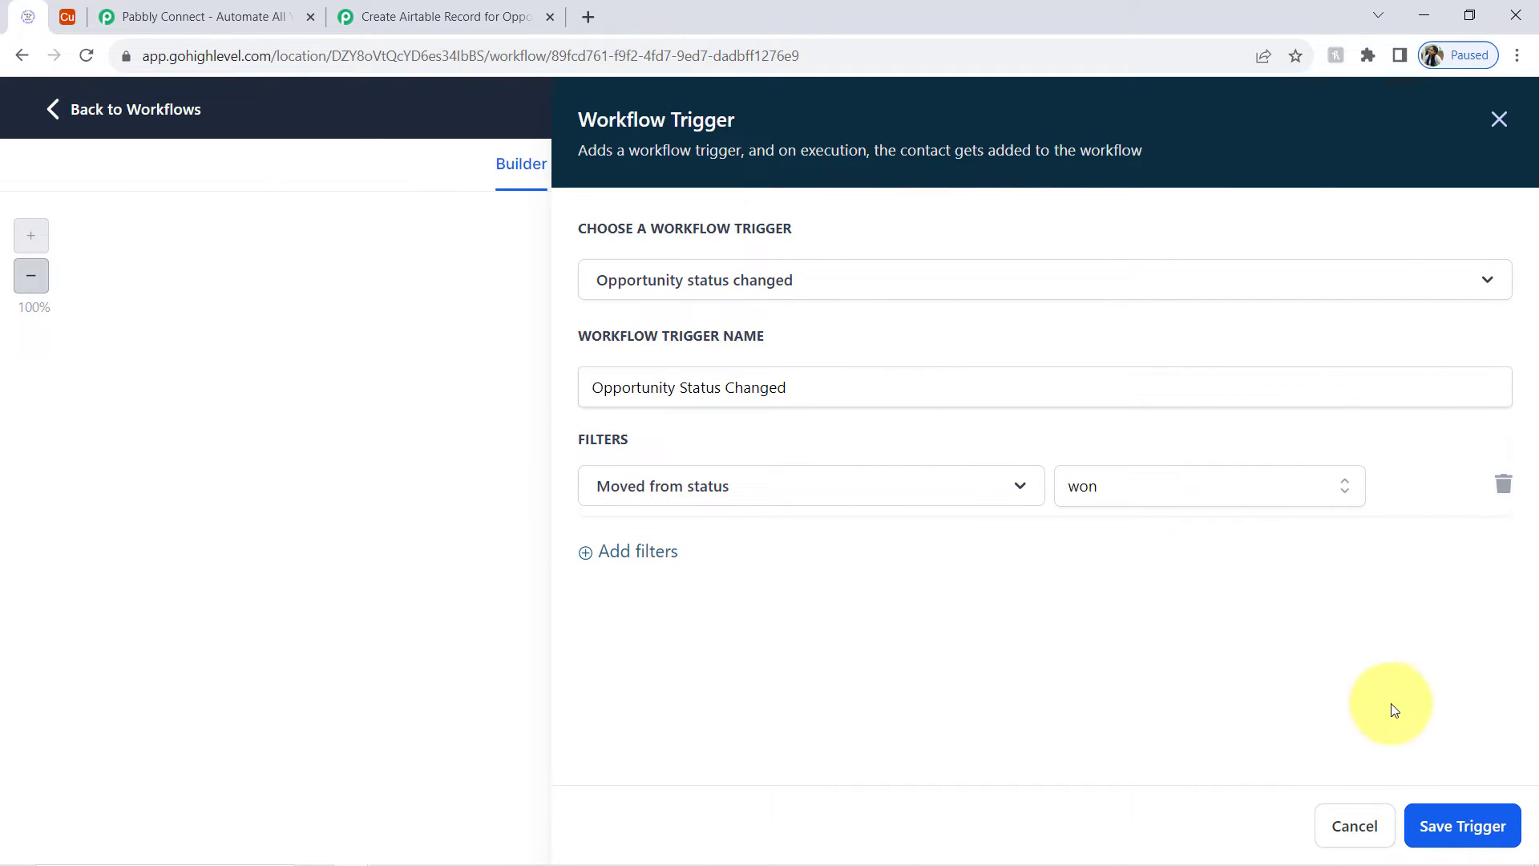
left_click(1434, 834)
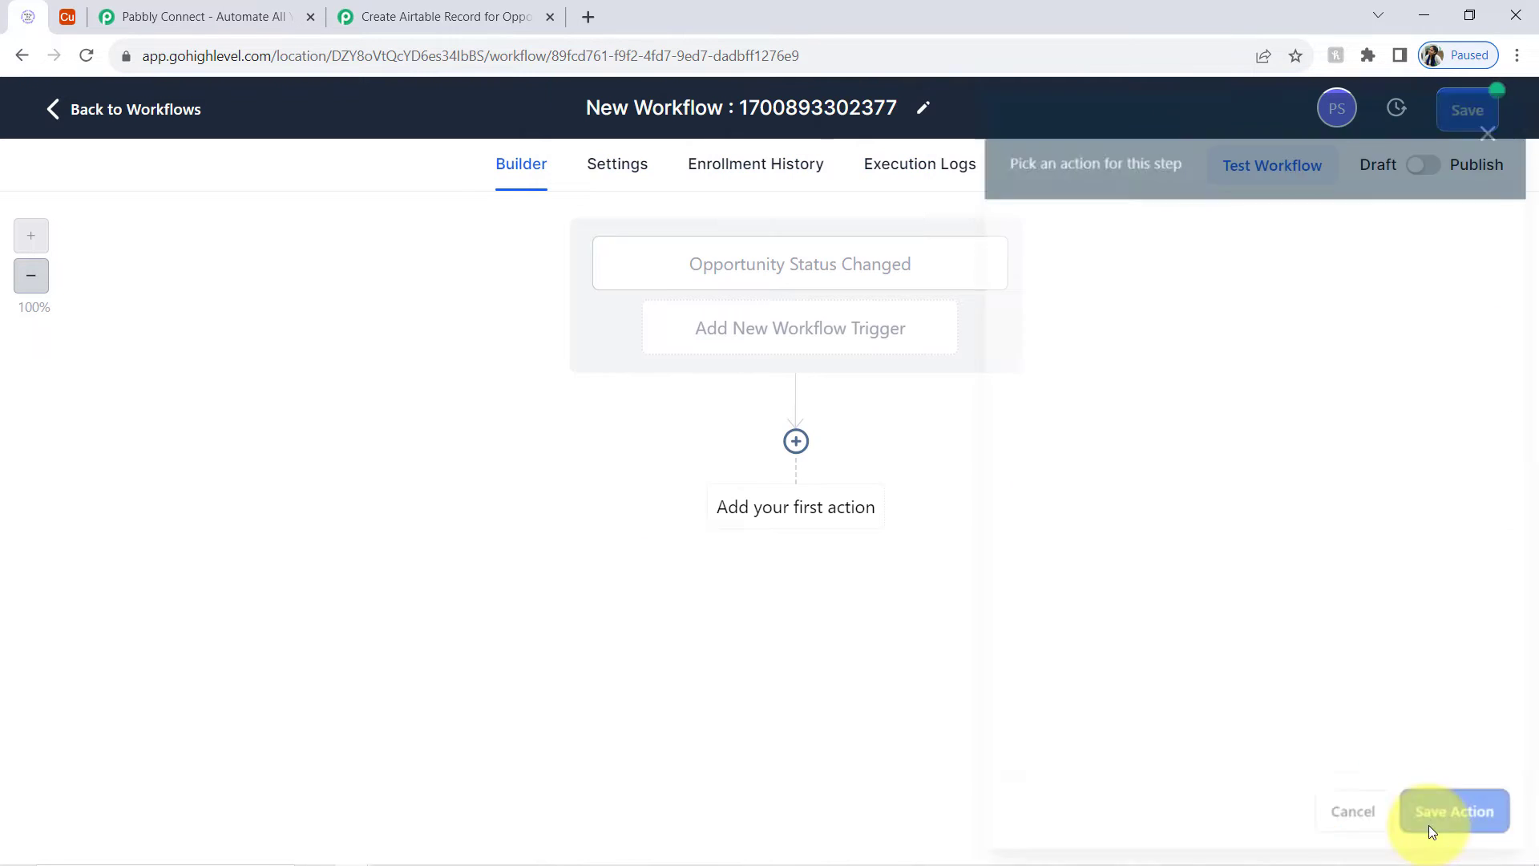
Step: Add a Webhook action as the workflow's first action
left_click(795, 443)
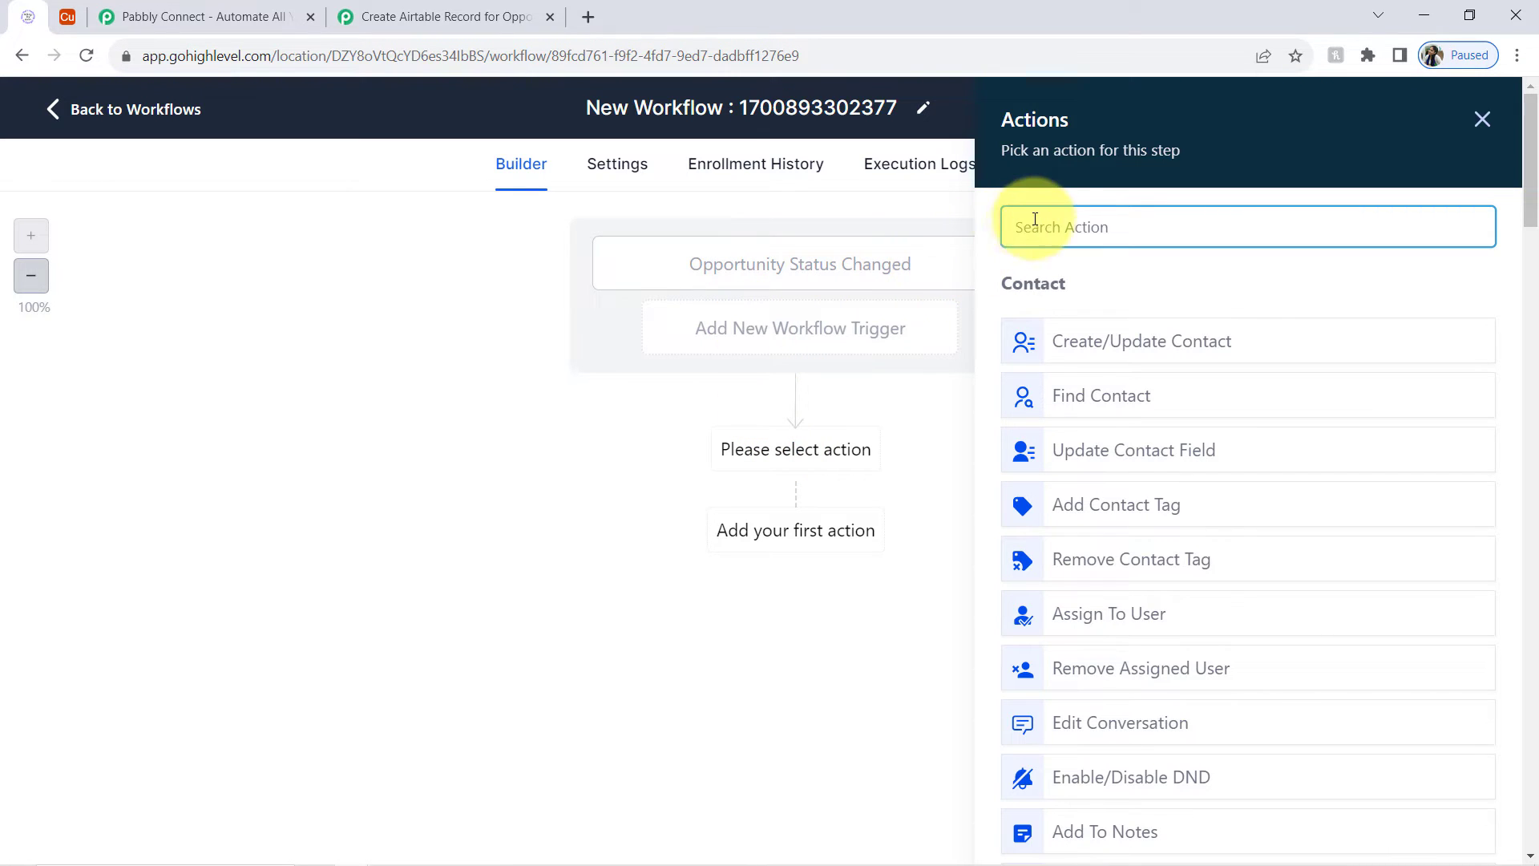
type("webho")
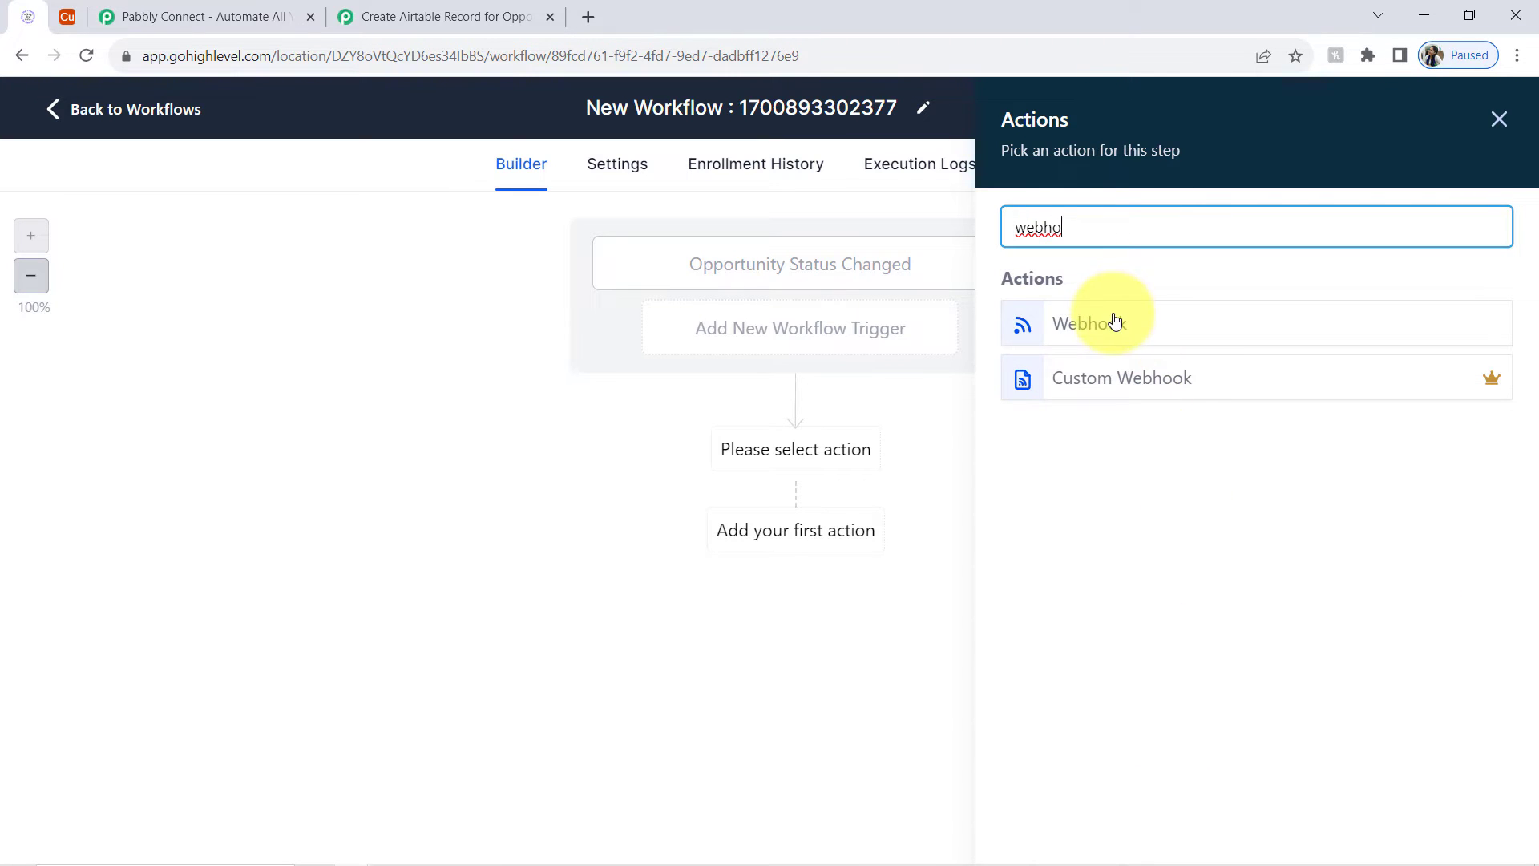
left_click(1116, 321)
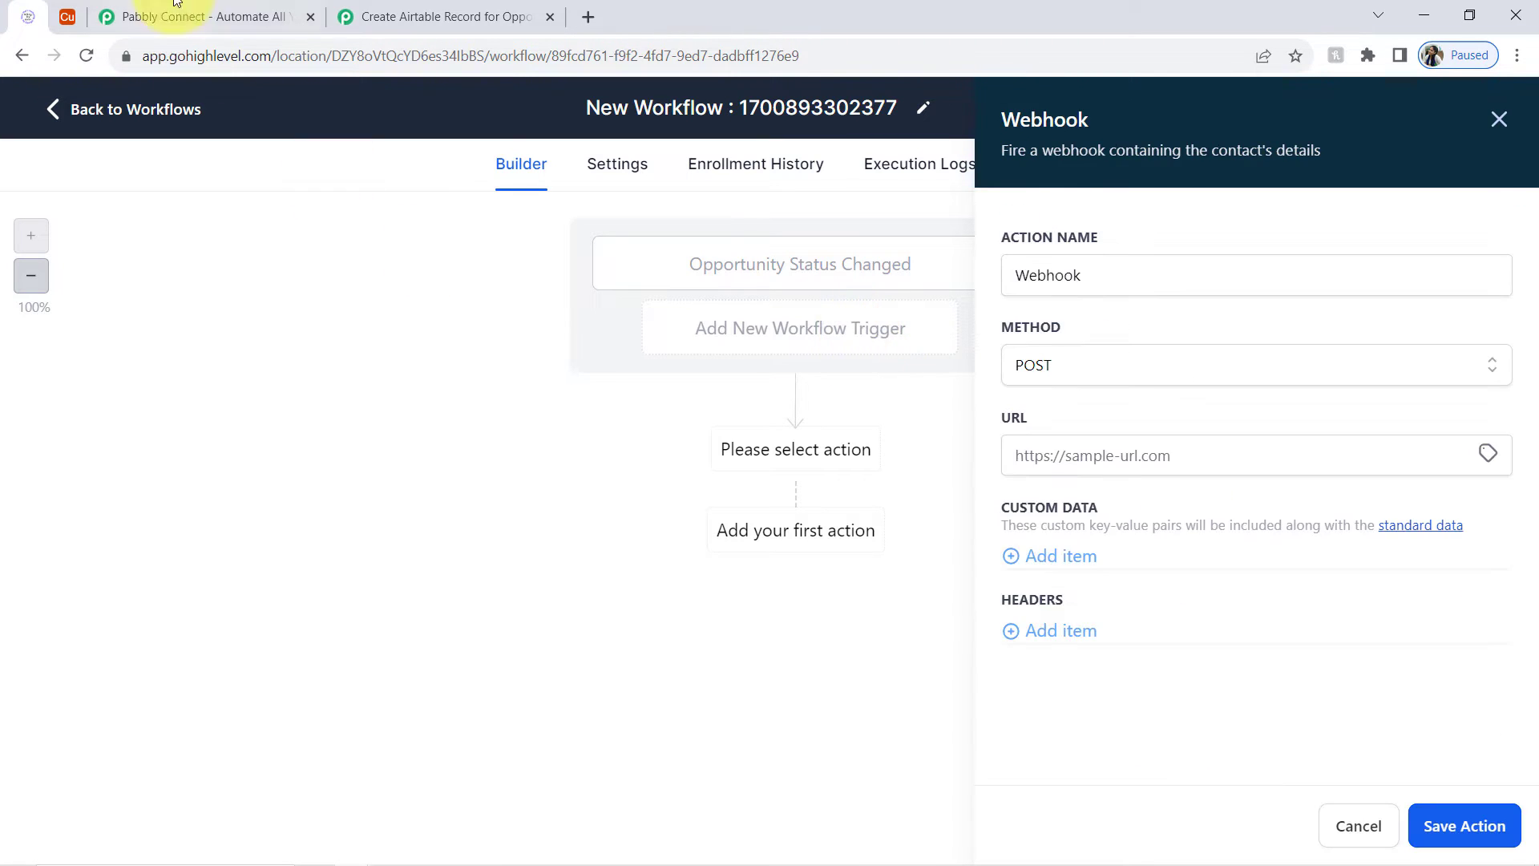
Step: Copy the webhook URL from Pabbly Connect again, paste it as the GoHighLevel webhook action's URL and save the action
left_click(440, 16)
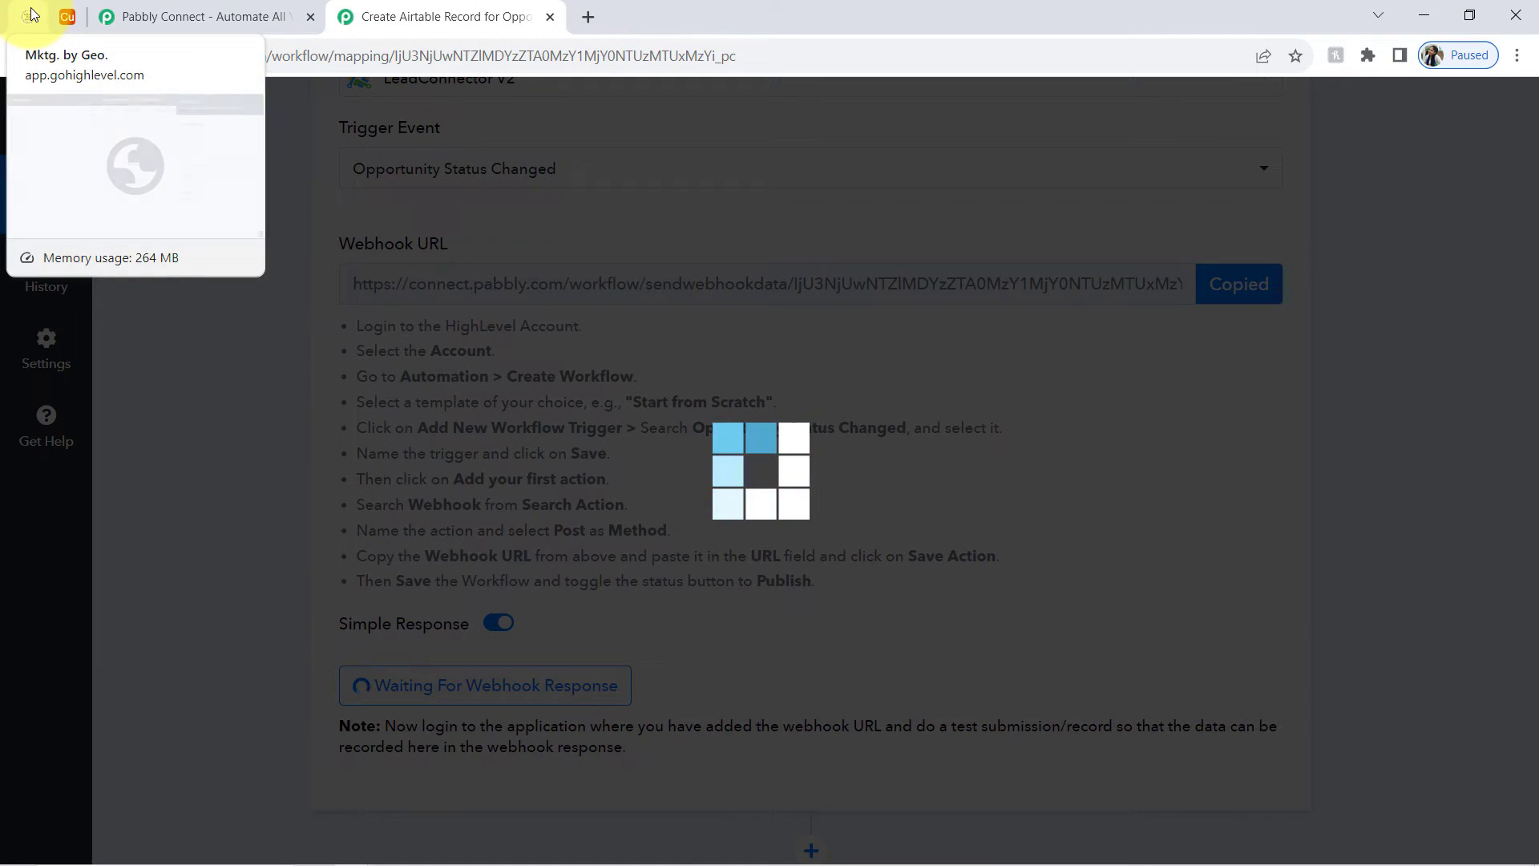
left_click(28, 16)
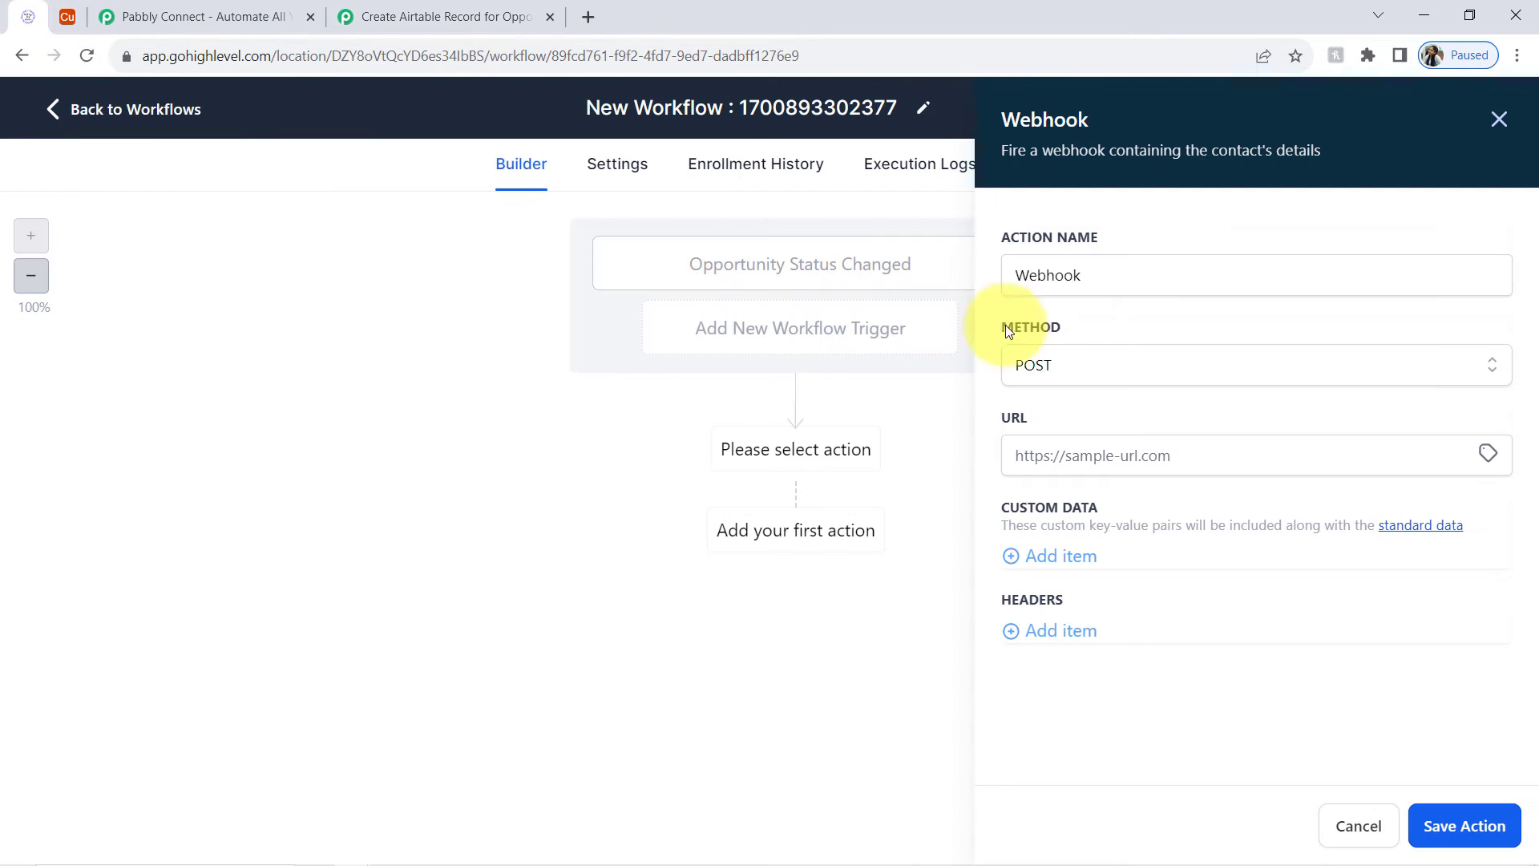
double_click(1054, 276)
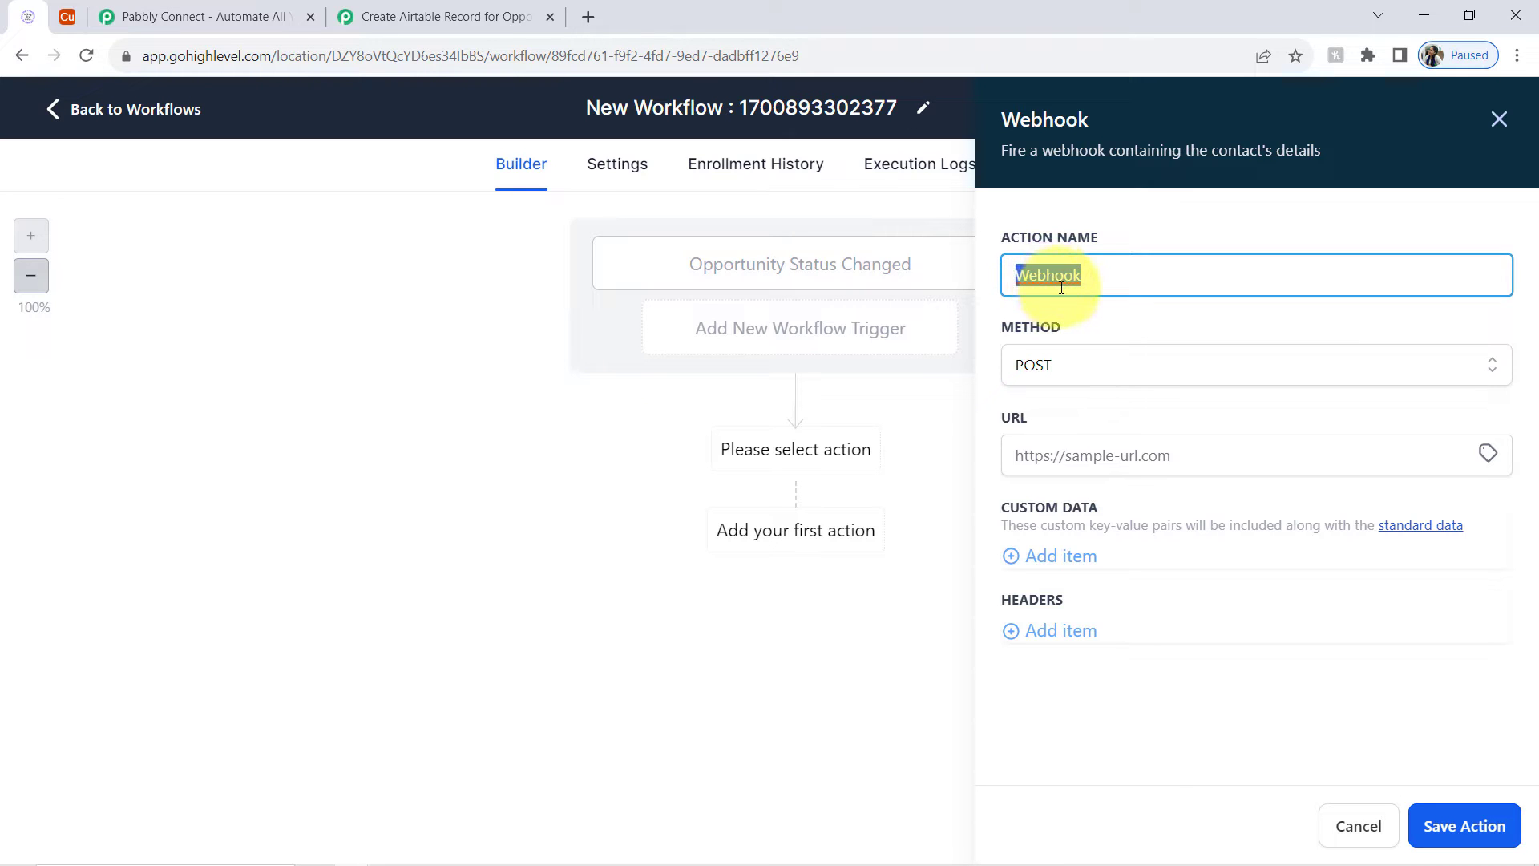
left_click(1058, 464)
key("ctrl+v")
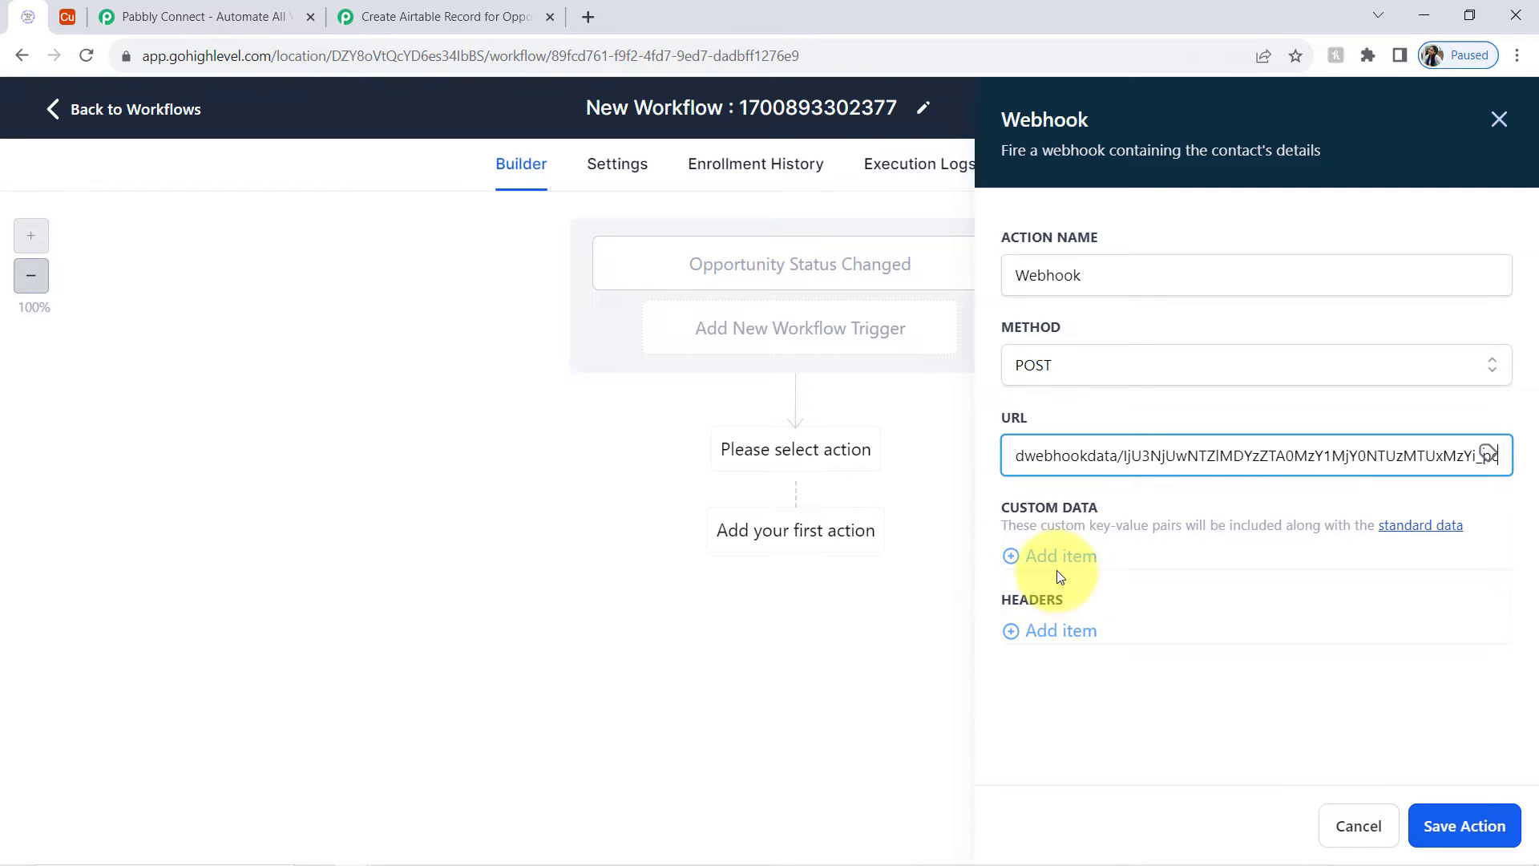
left_click(1487, 826)
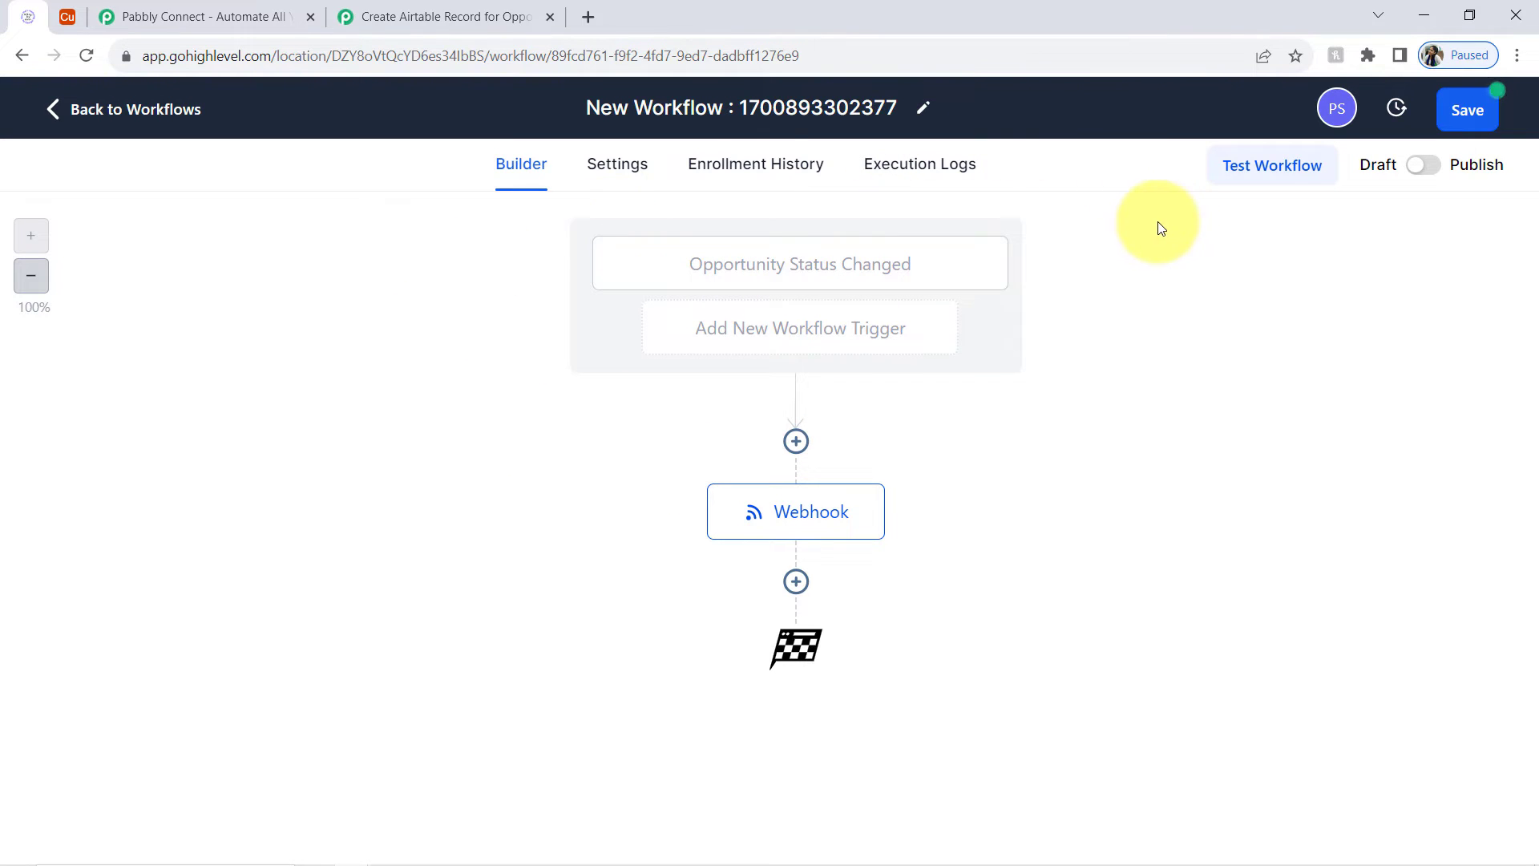
left_click(1417, 166)
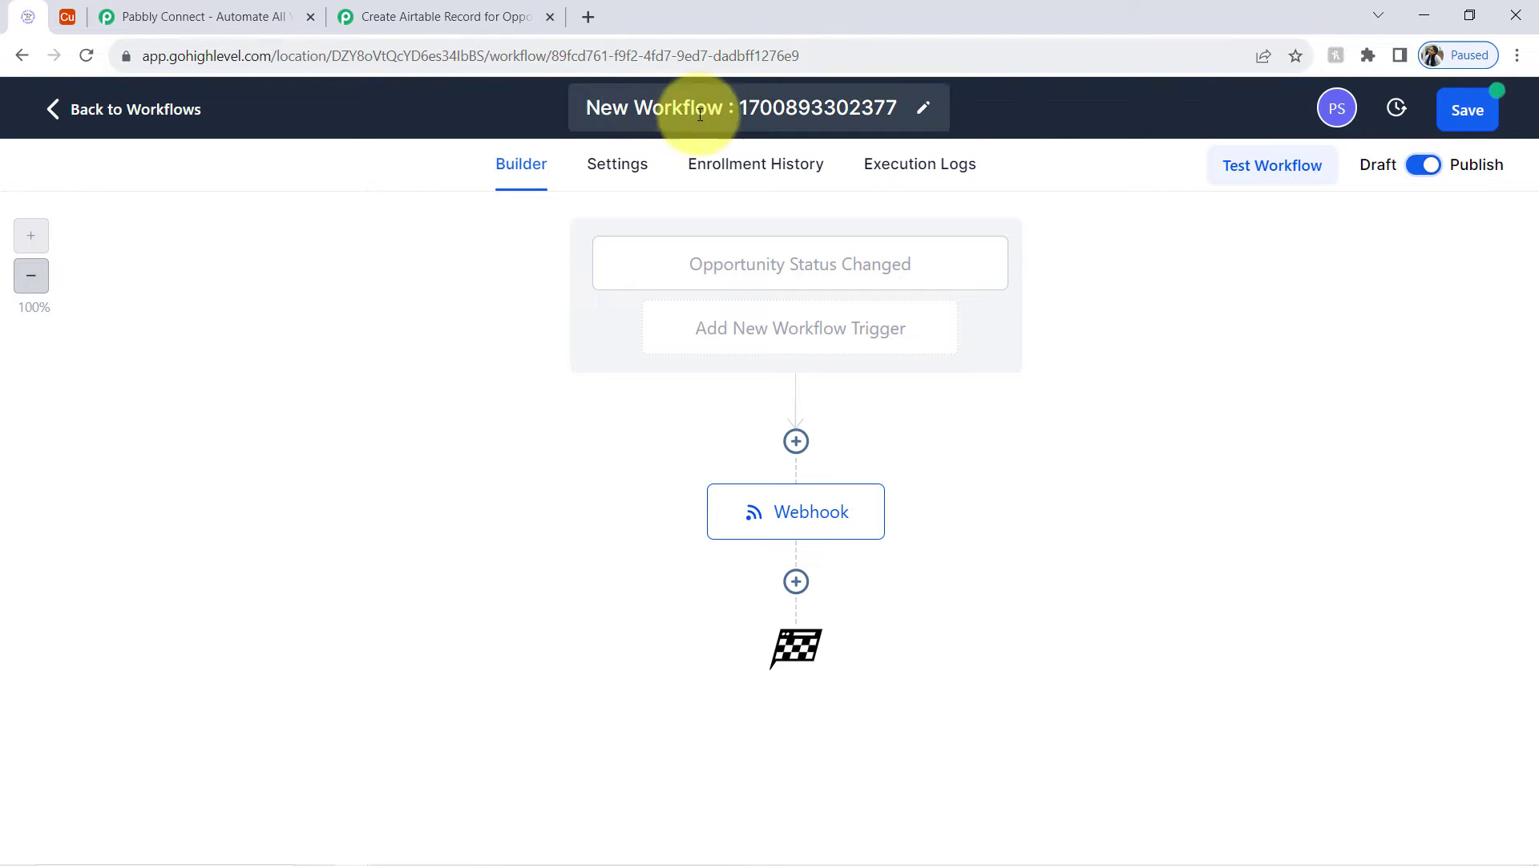
left_click(1468, 113)
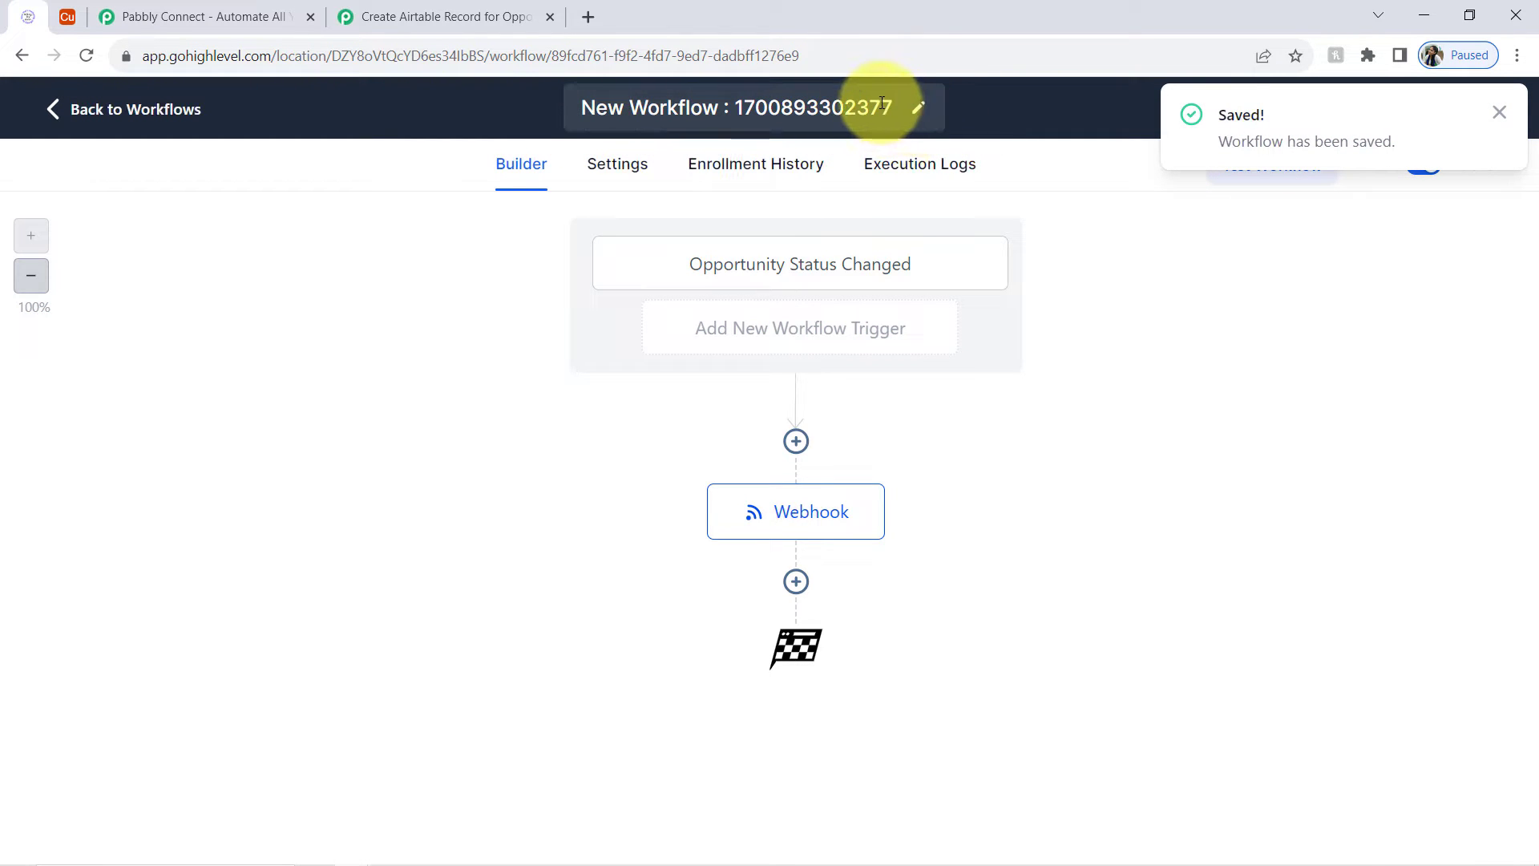
left_click(918, 108)
type("Conne")
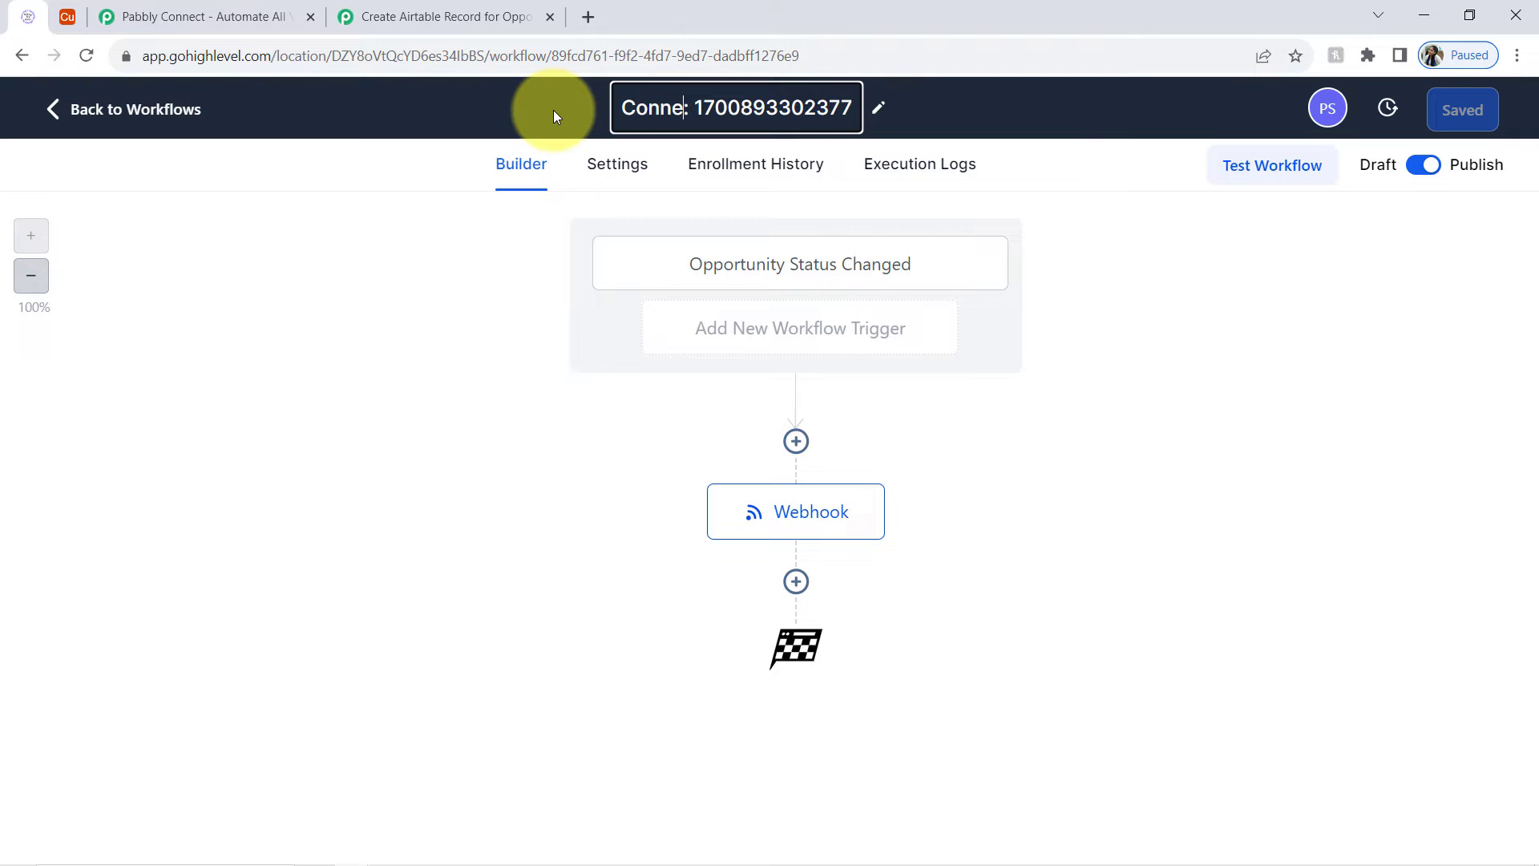
type("ction with P")
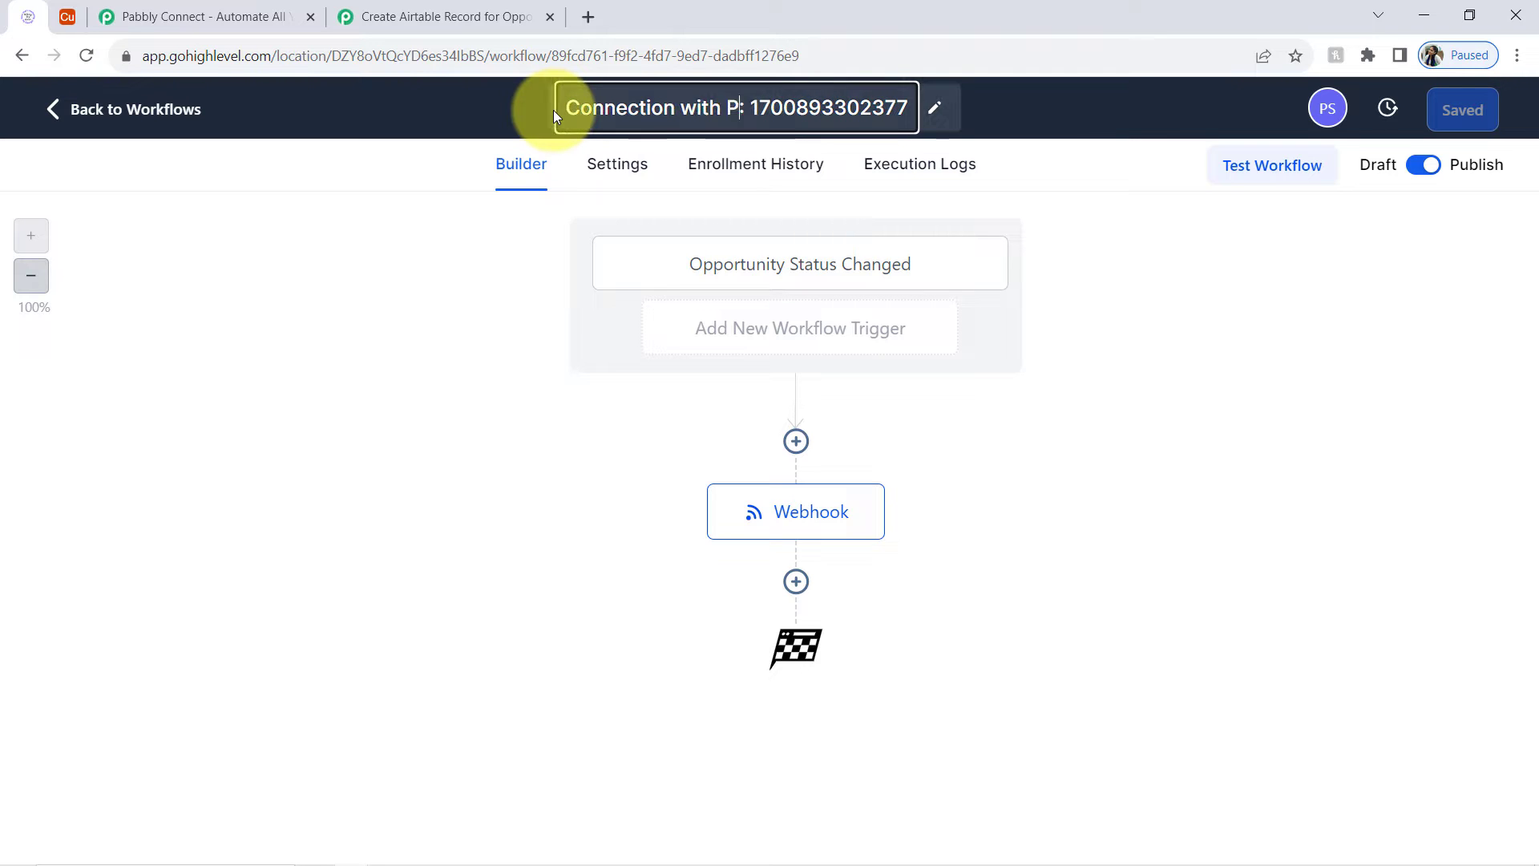
type("abbly onnect")
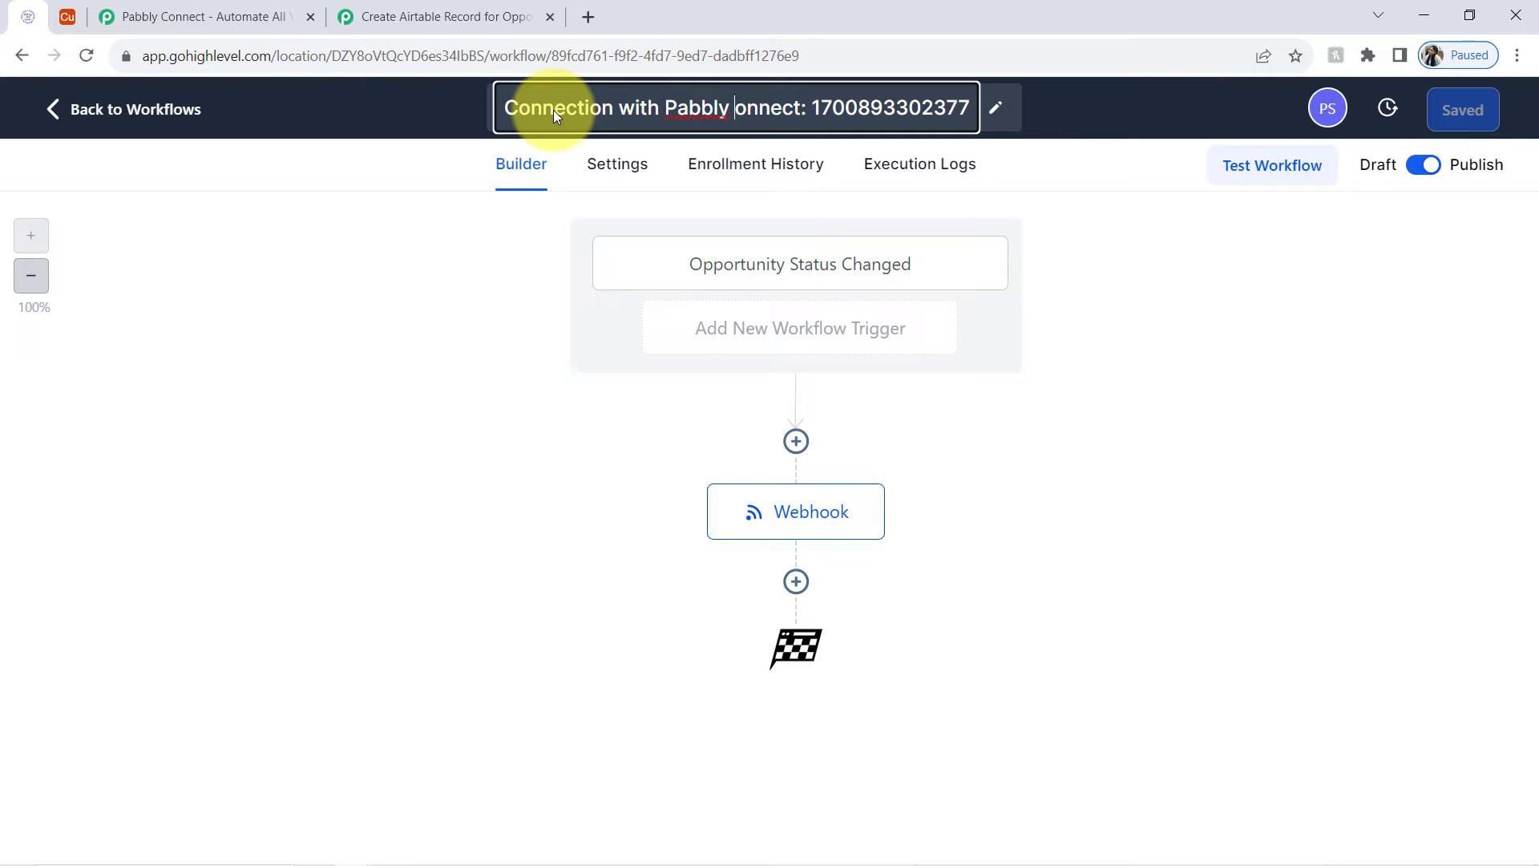
type("C")
key("Return")
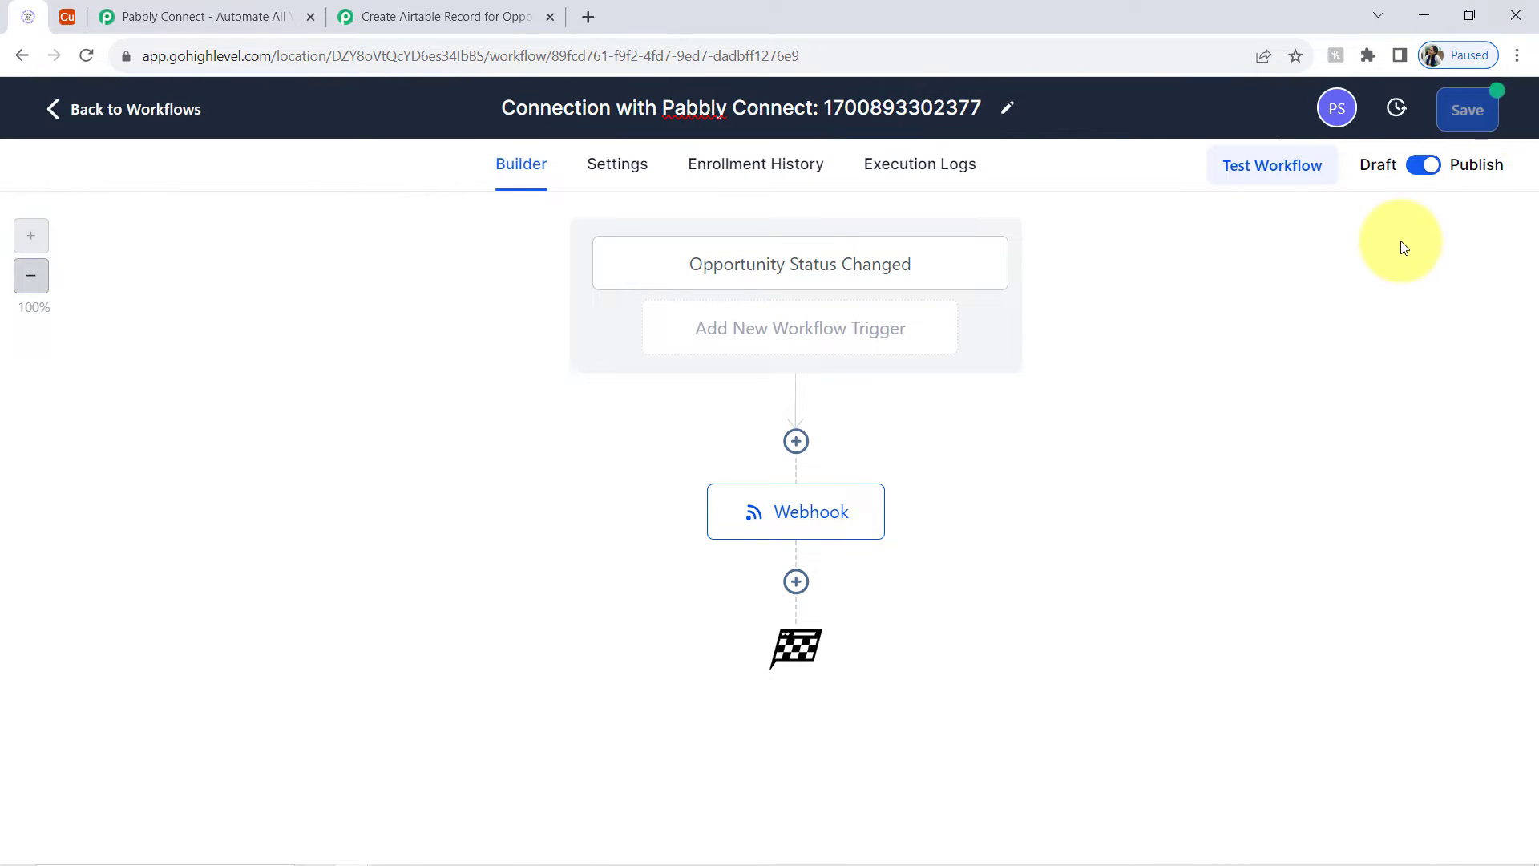
left_click(1464, 110)
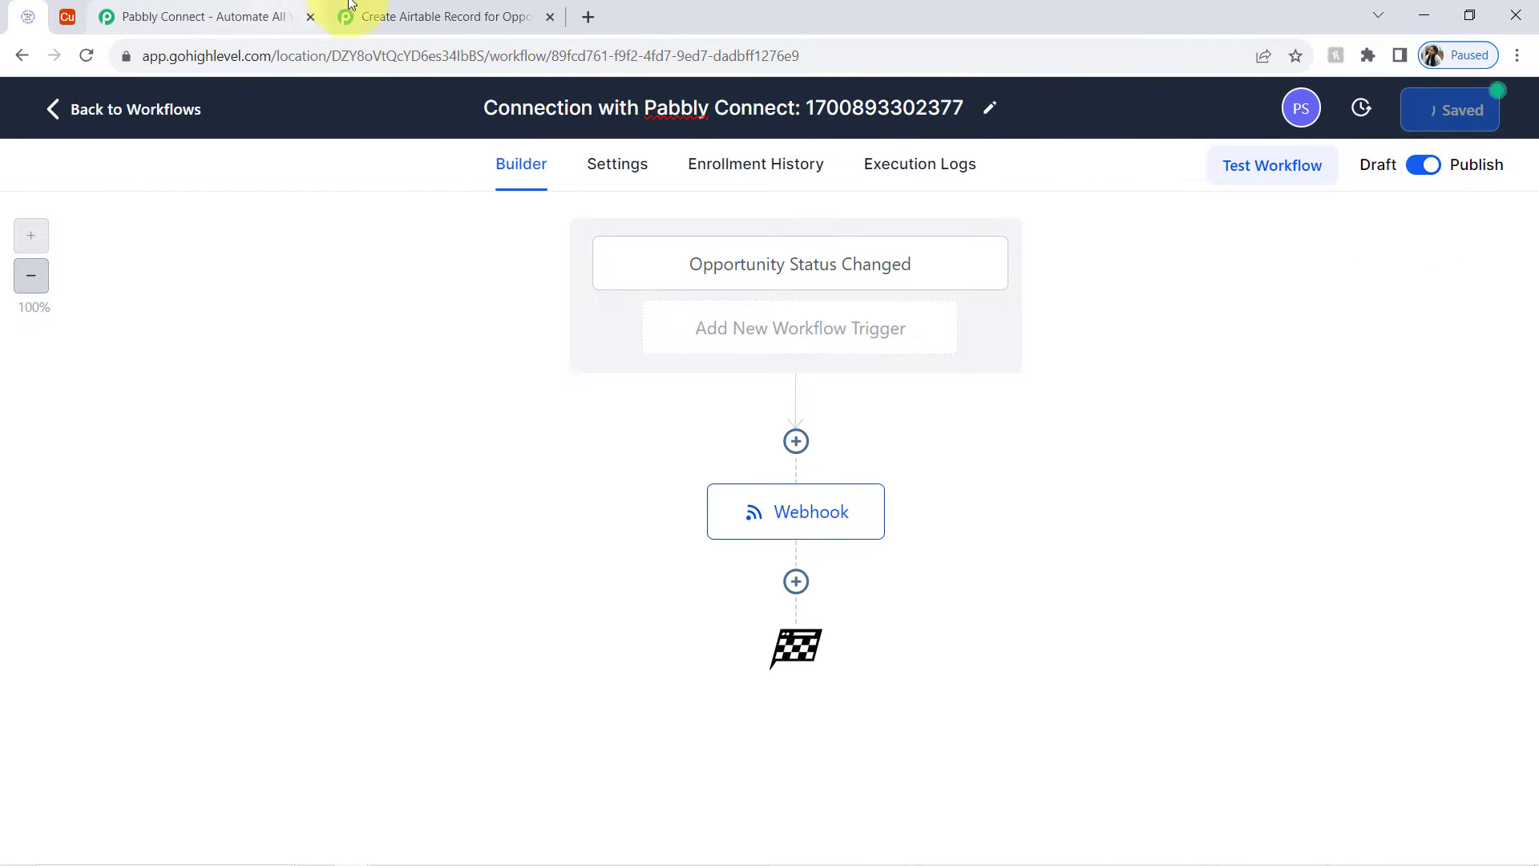
Step: Switch to the Pabbly Connect workflow and read the note about making a test submission for the webhook response
left_click(406, 17)
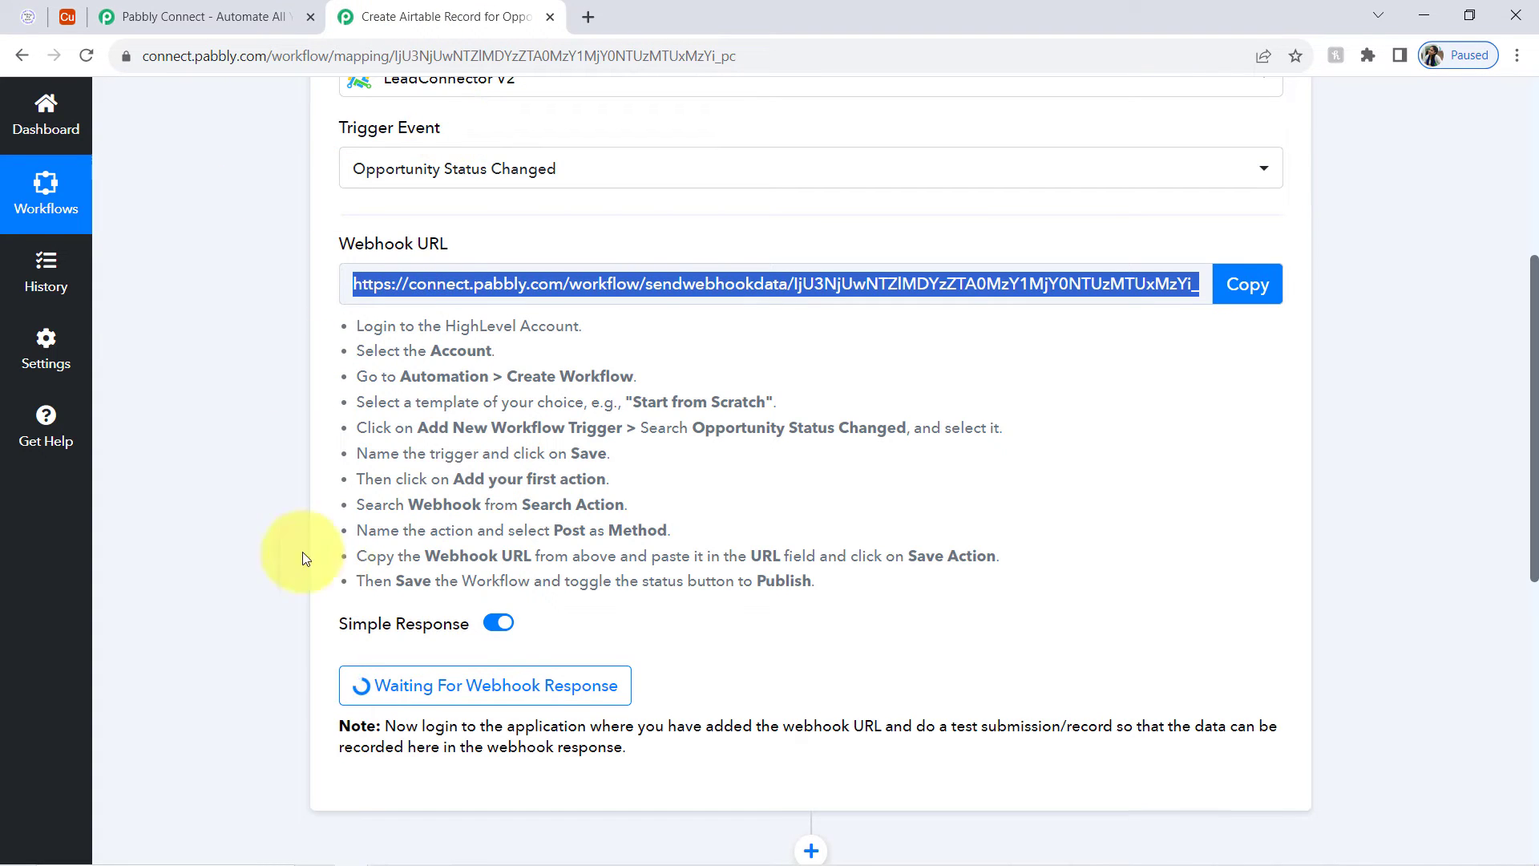
scroll(1533, 307, "down", 3)
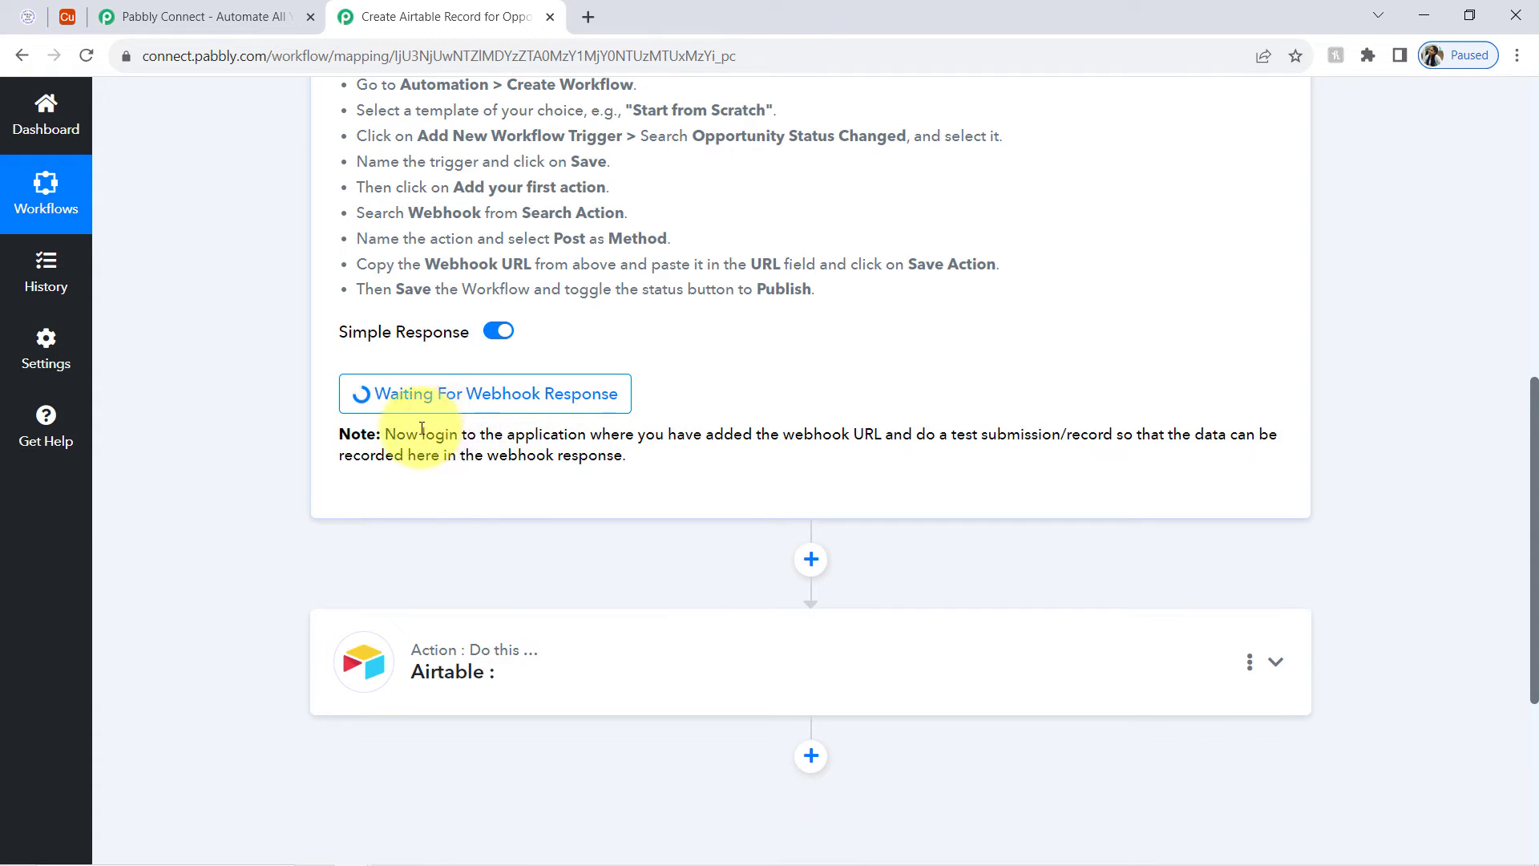
left_click_drag(422, 429, 585, 475)
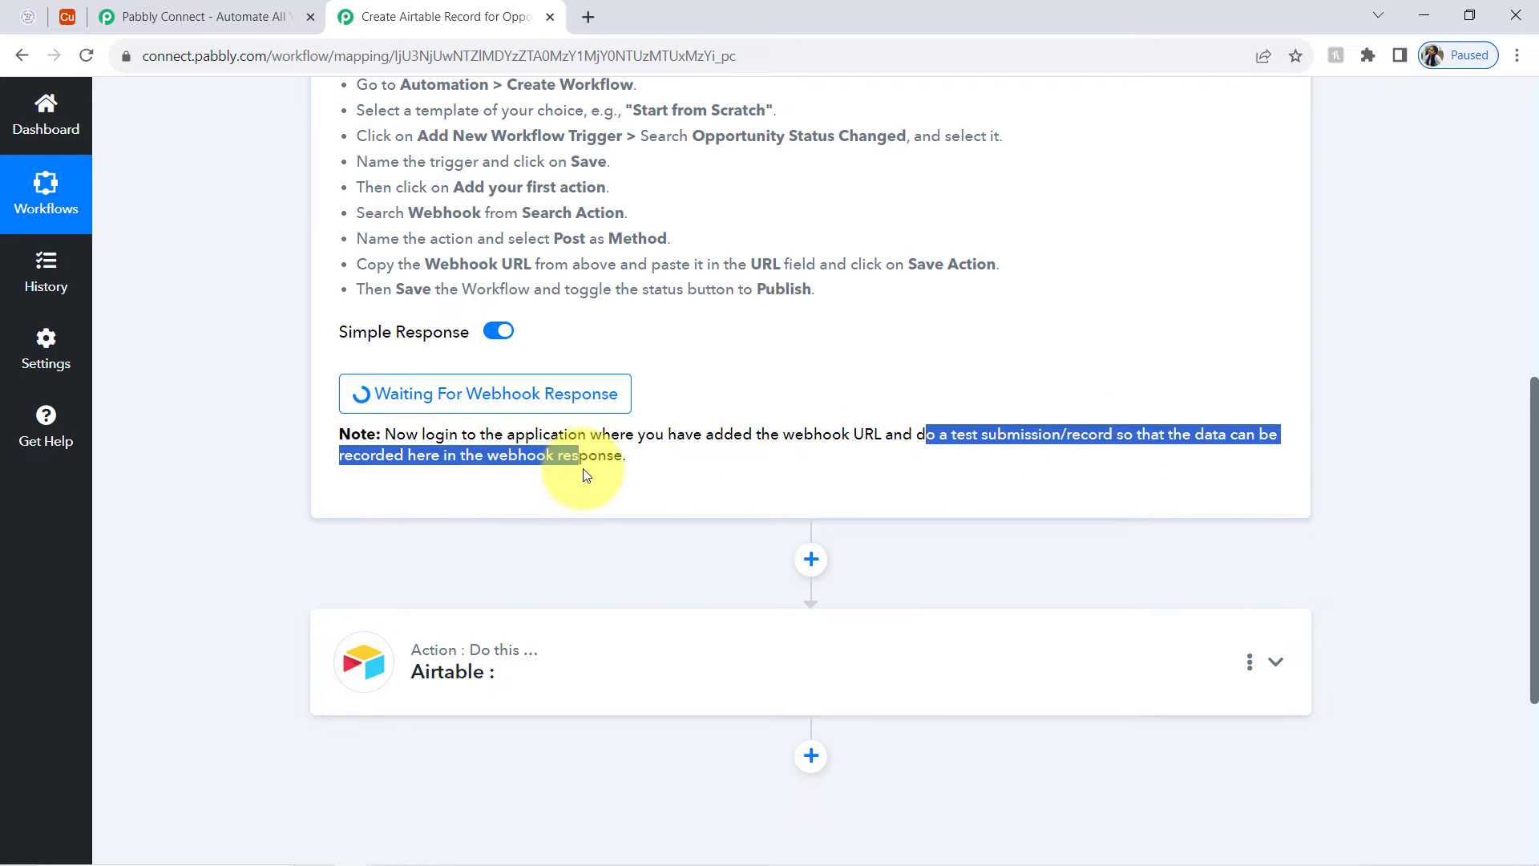
left_click(816, 439)
left_click_drag(926, 437, 1072, 437)
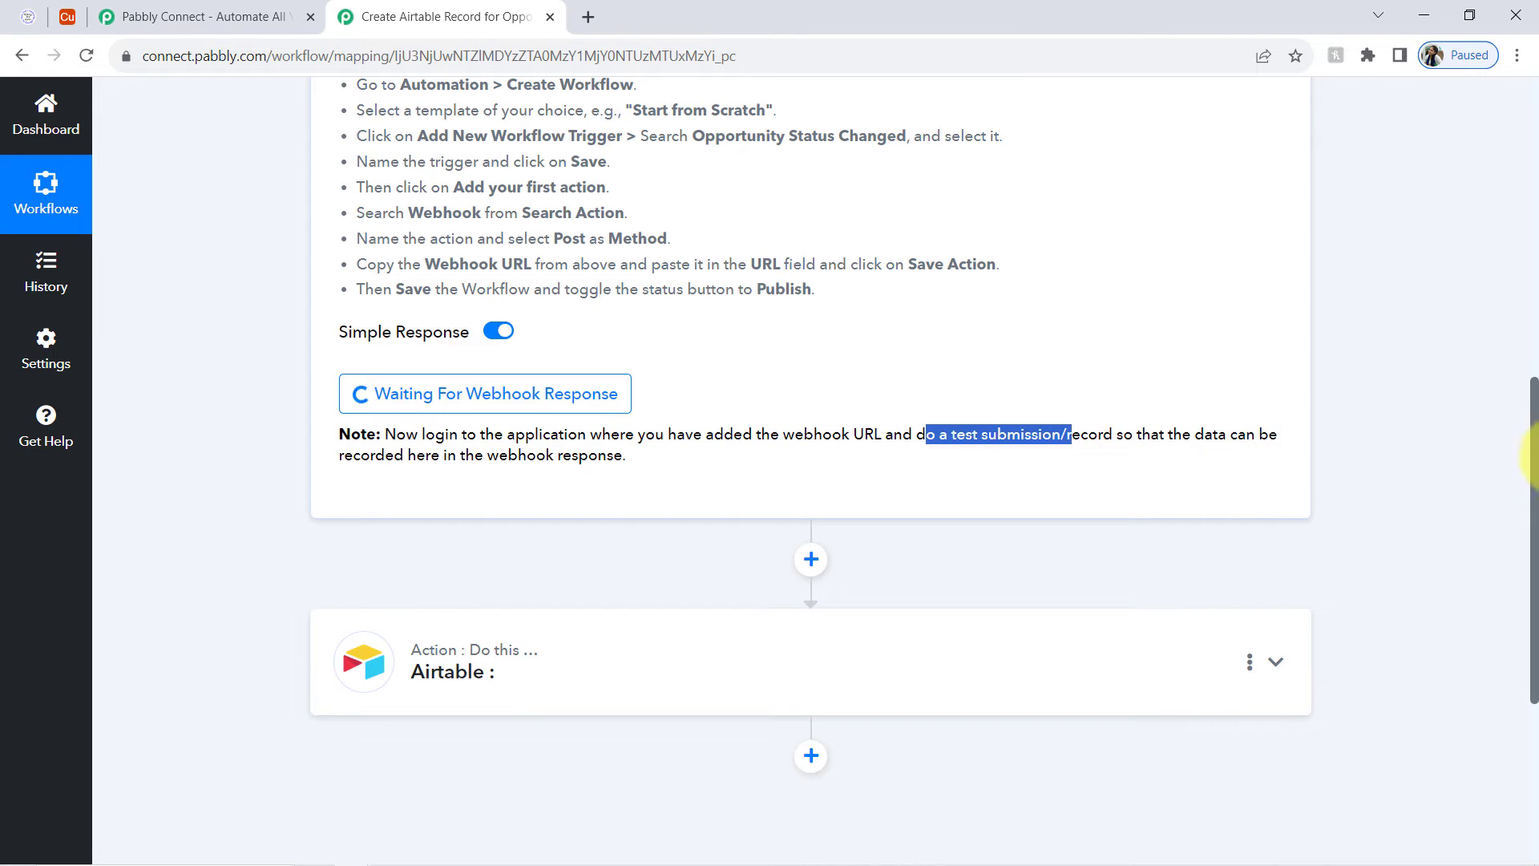
left_click_drag(1535, 465, 1501, 298)
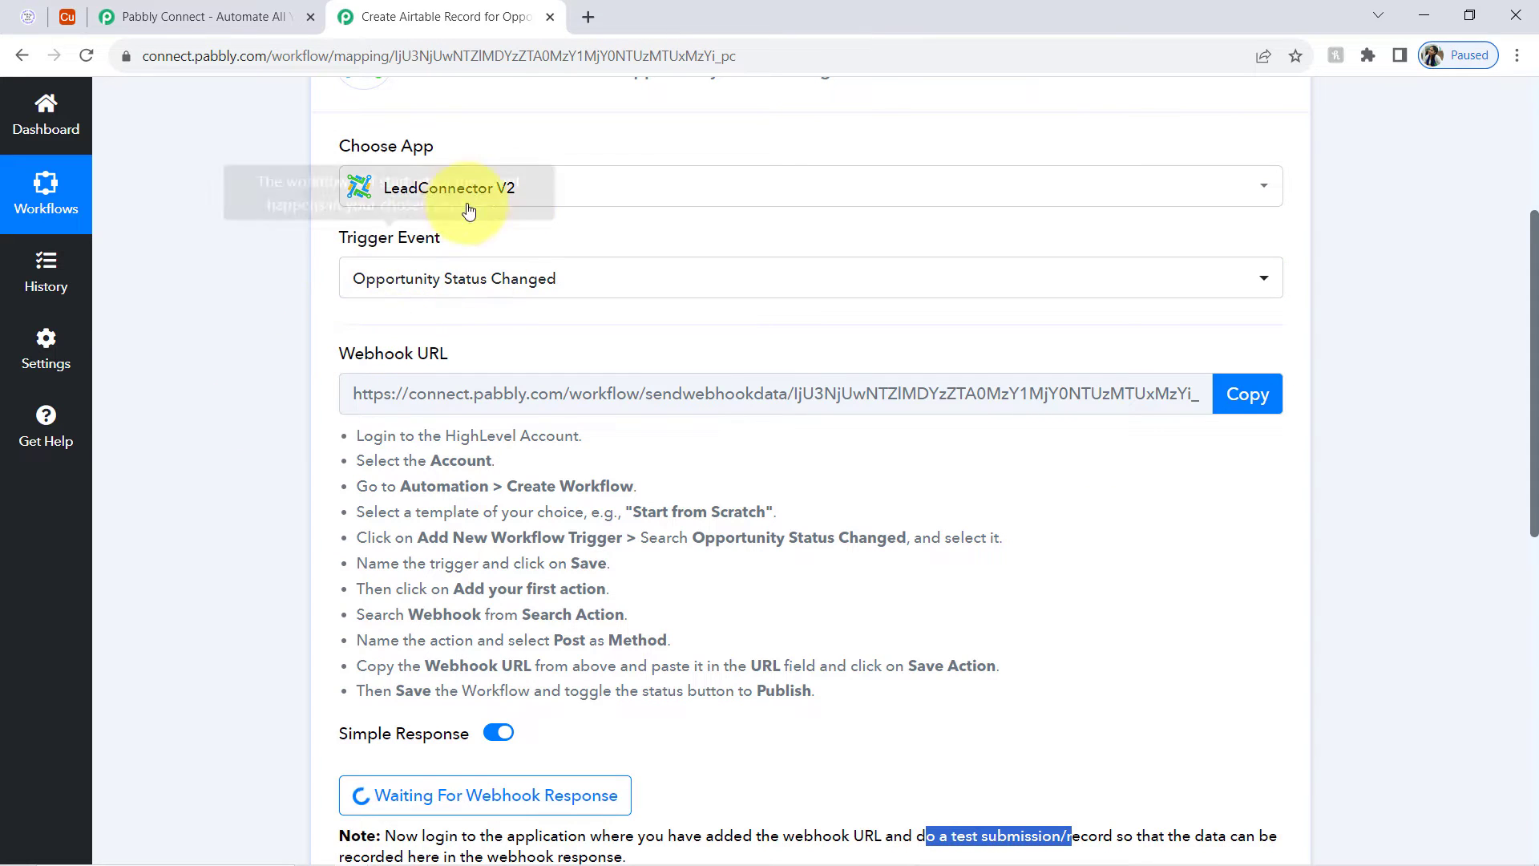
Step: Return to GoHighLevel, leave the workflow builder and open the opportunities board
left_click(27, 12)
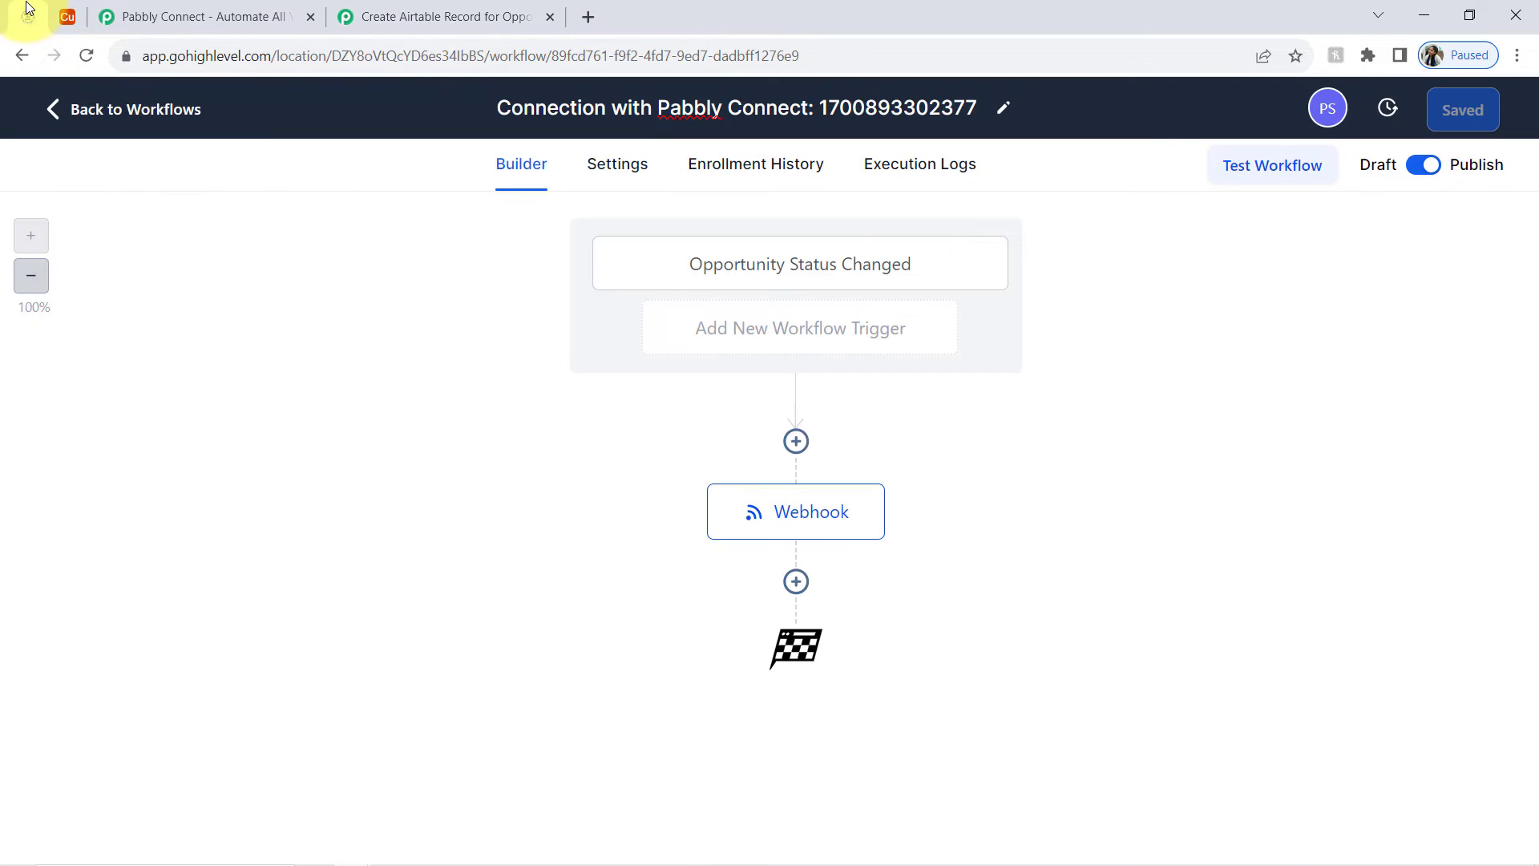
left_click(59, 121)
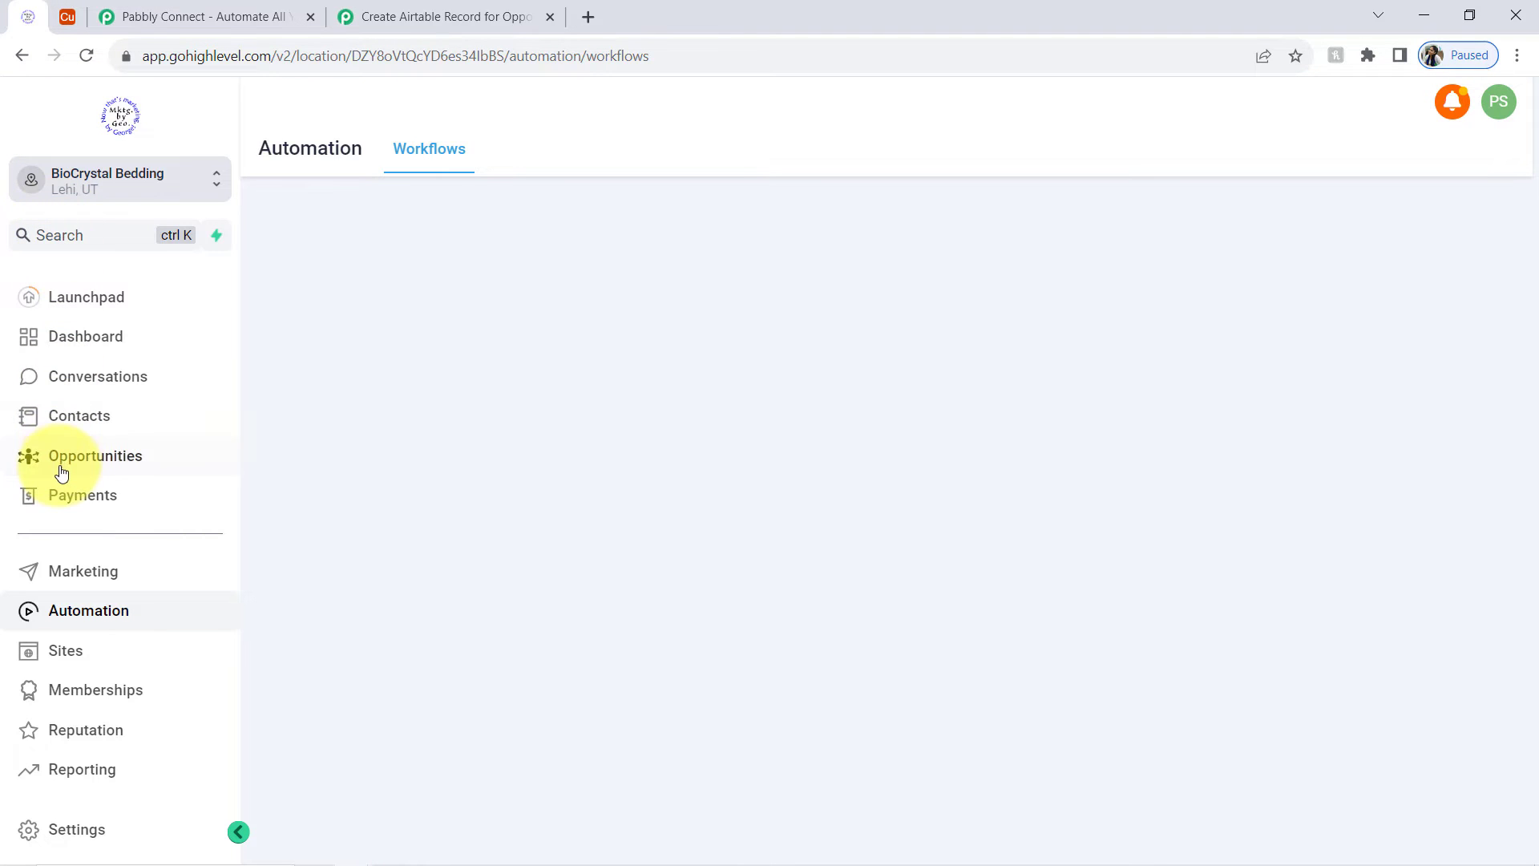
left_click(62, 472)
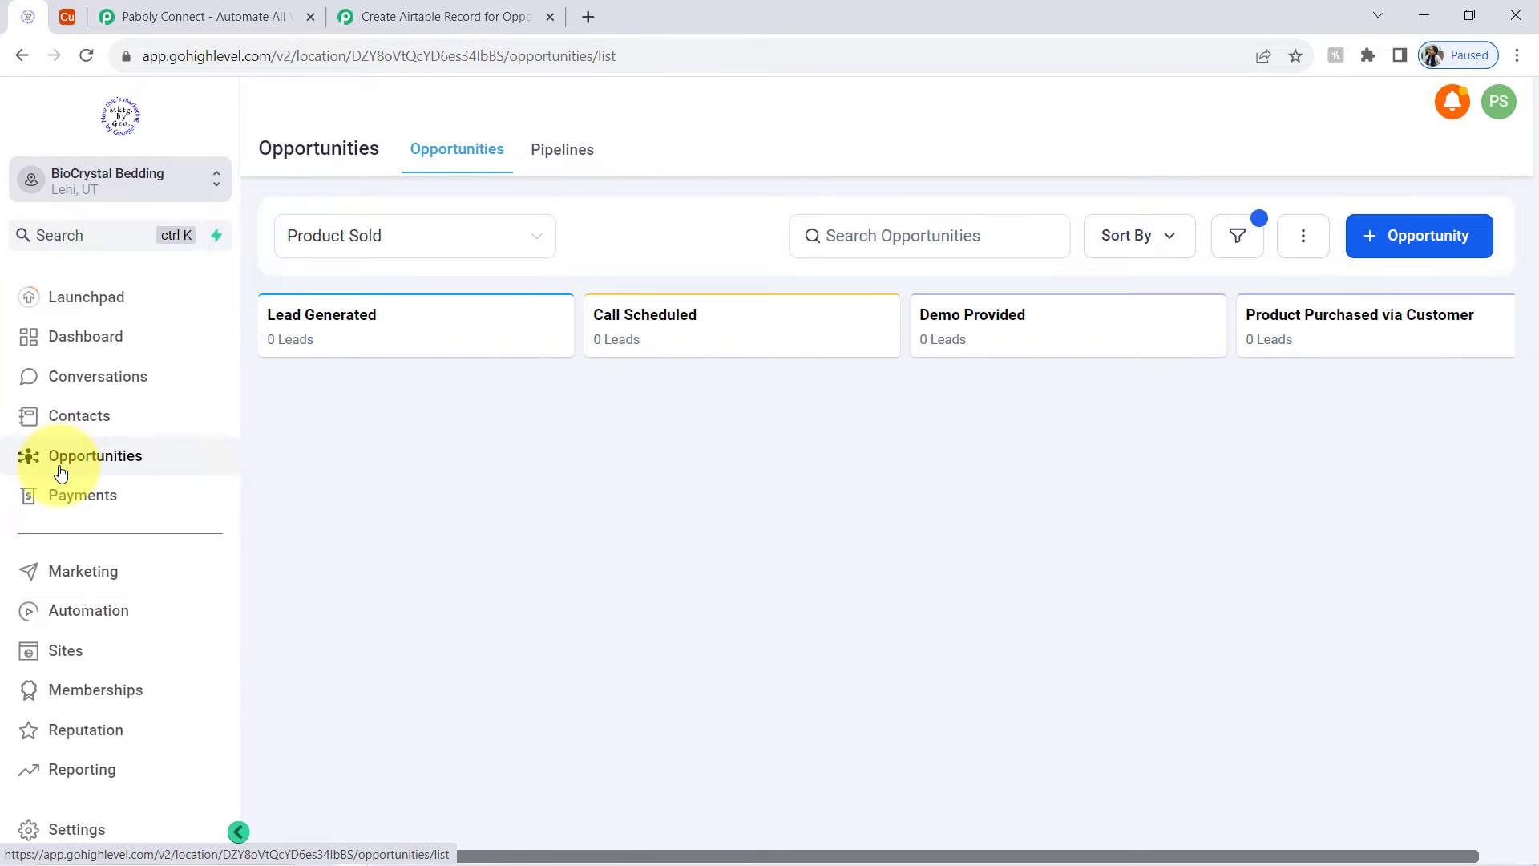
Step: Create an opportunity for the demo user contact in the Product Sold pipeline at the Lead Generated stage, and close its details
left_click(1374, 251)
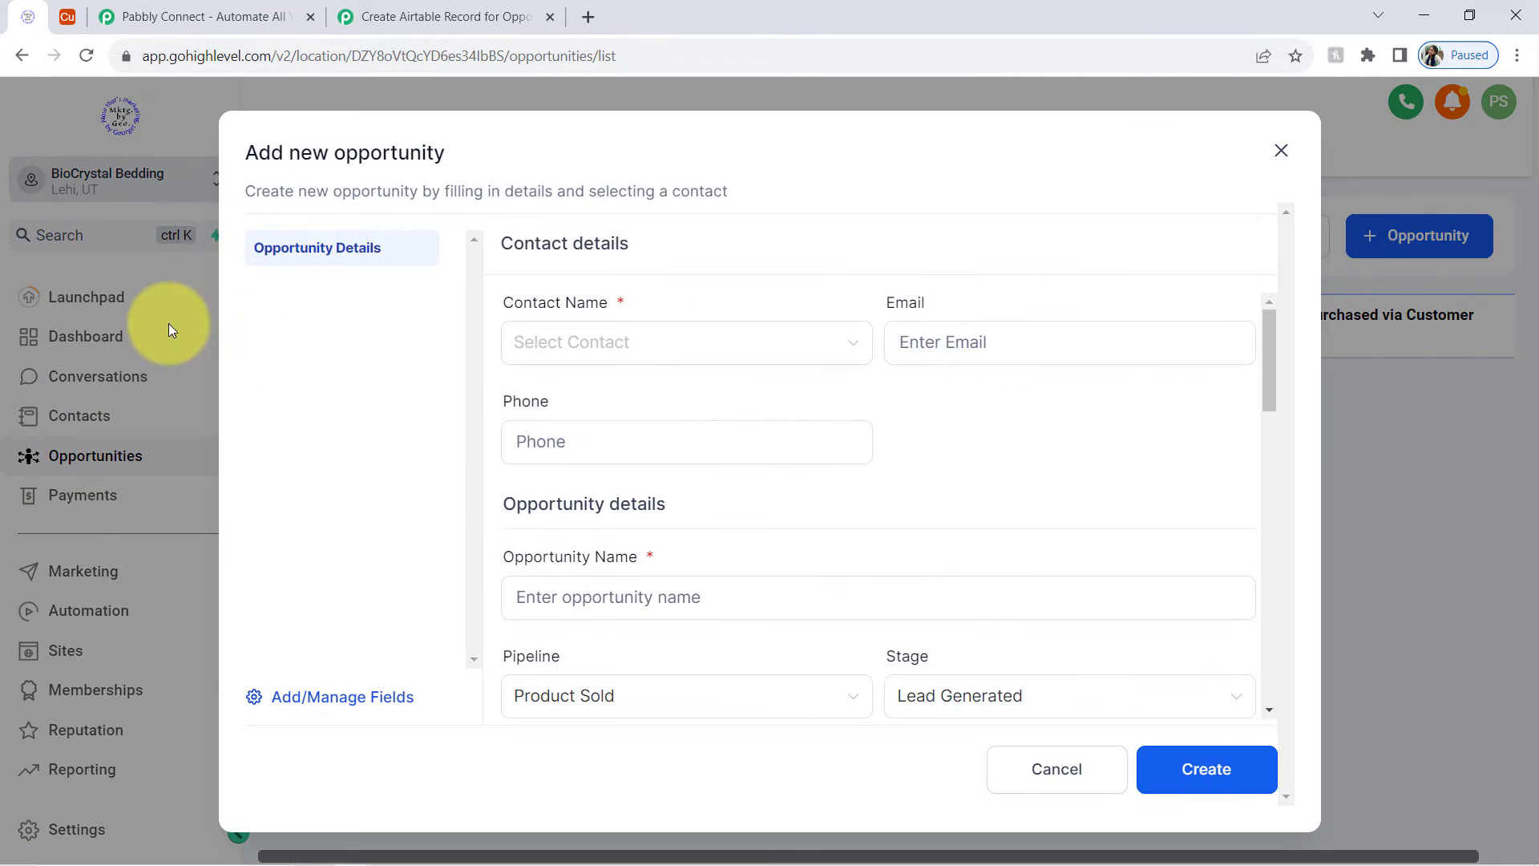
left_click(624, 345)
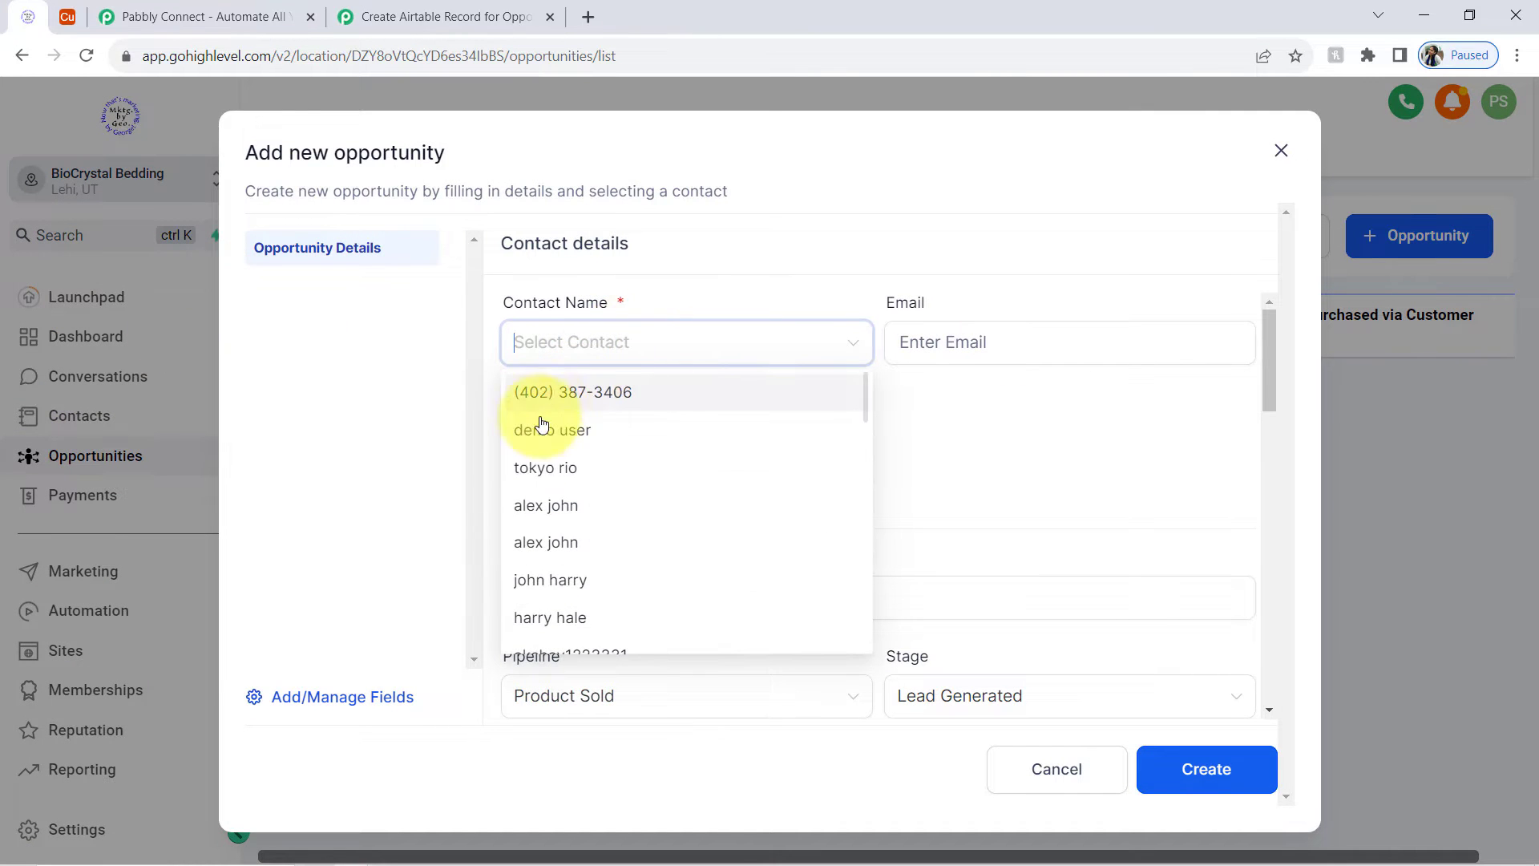
left_click(583, 436)
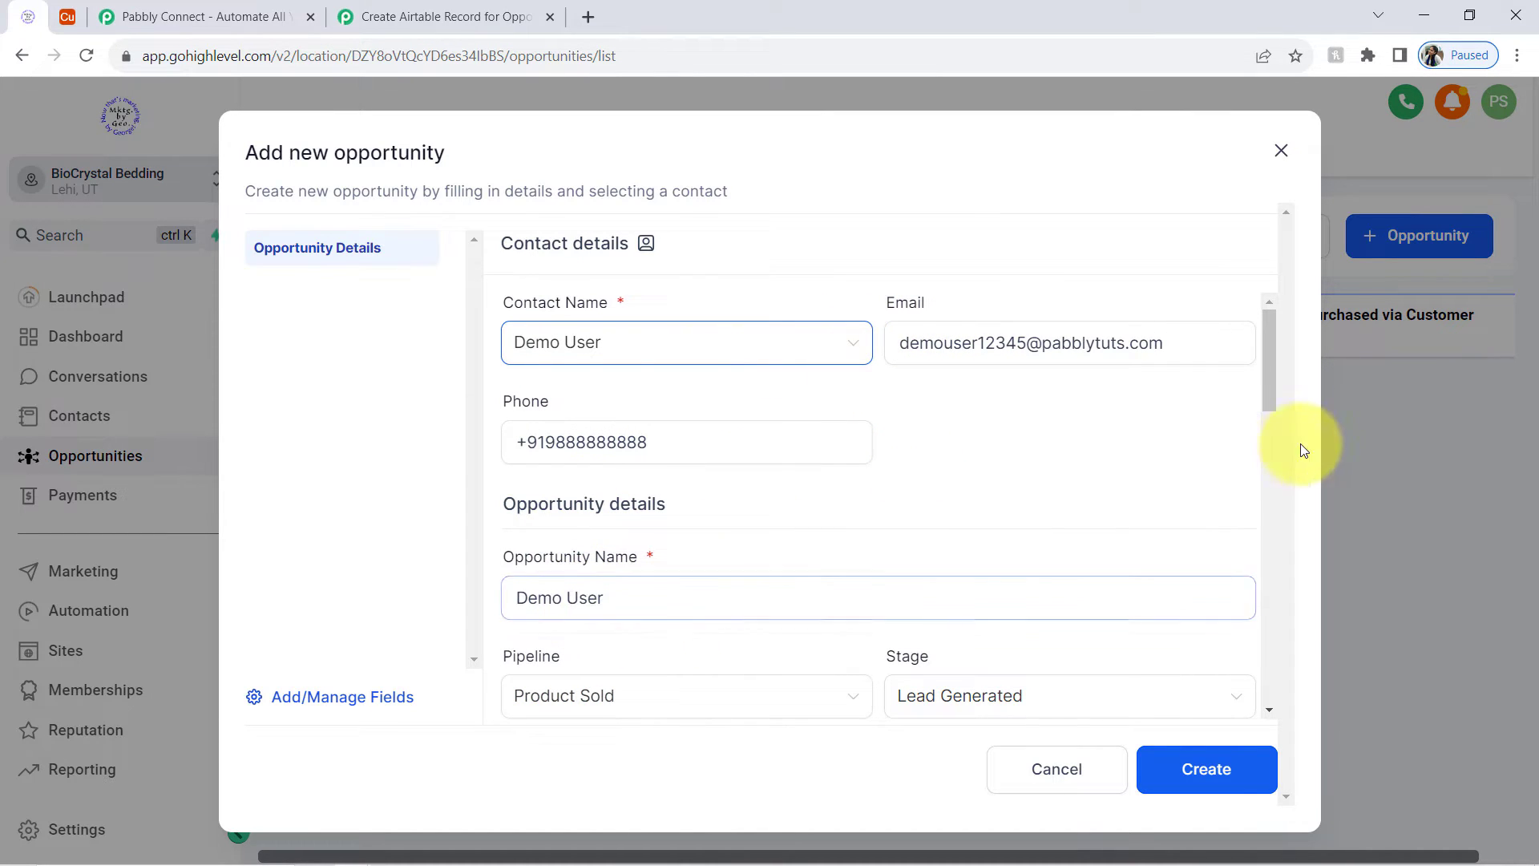
left_click_drag(1271, 390, 1157, 339)
scroll(1157, 384, "down", 6)
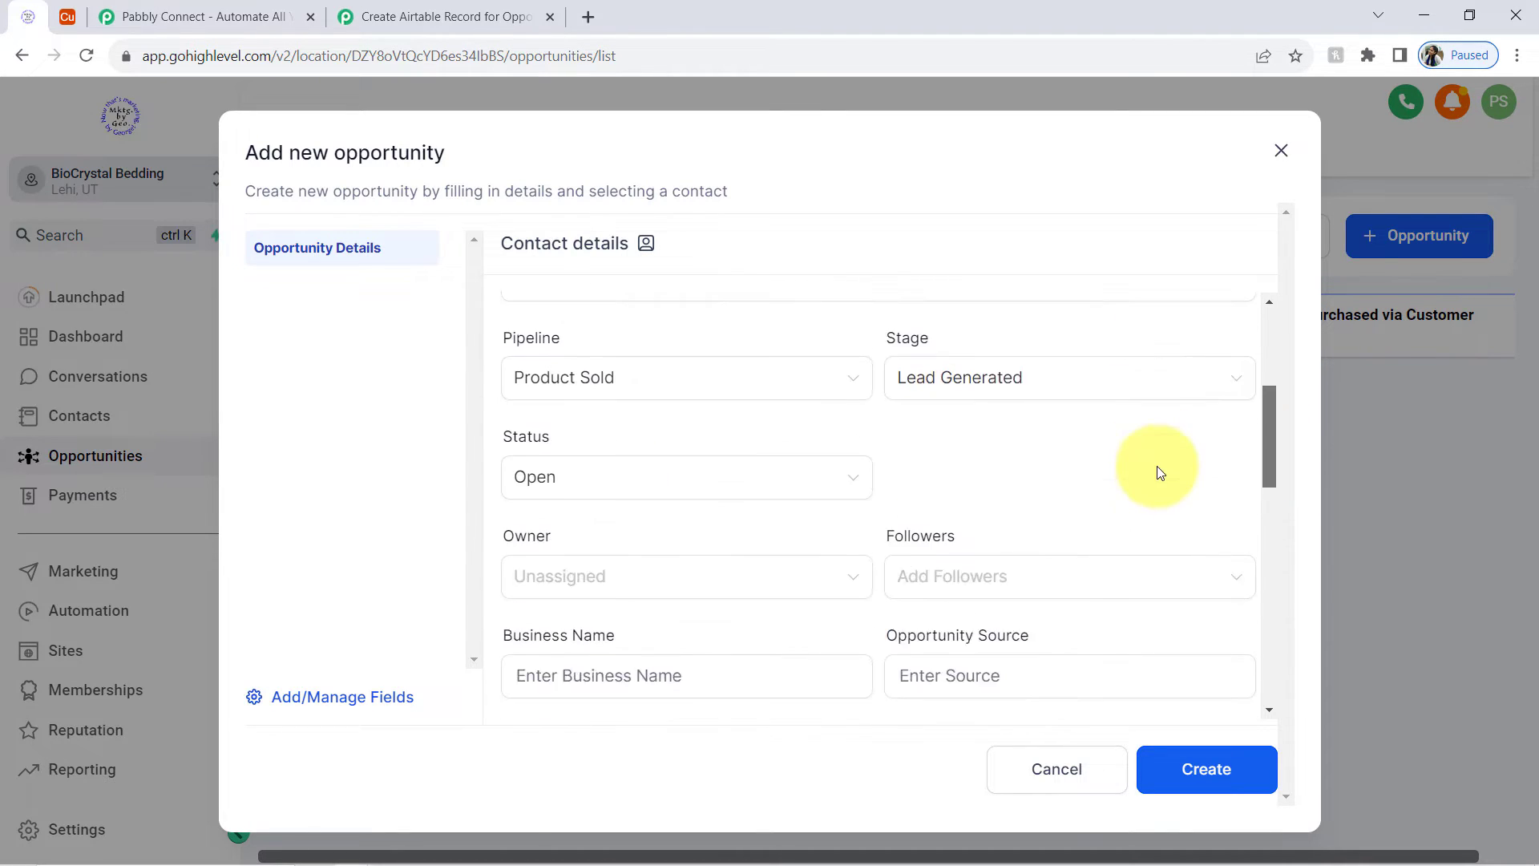
scroll(1159, 522, "down", 1)
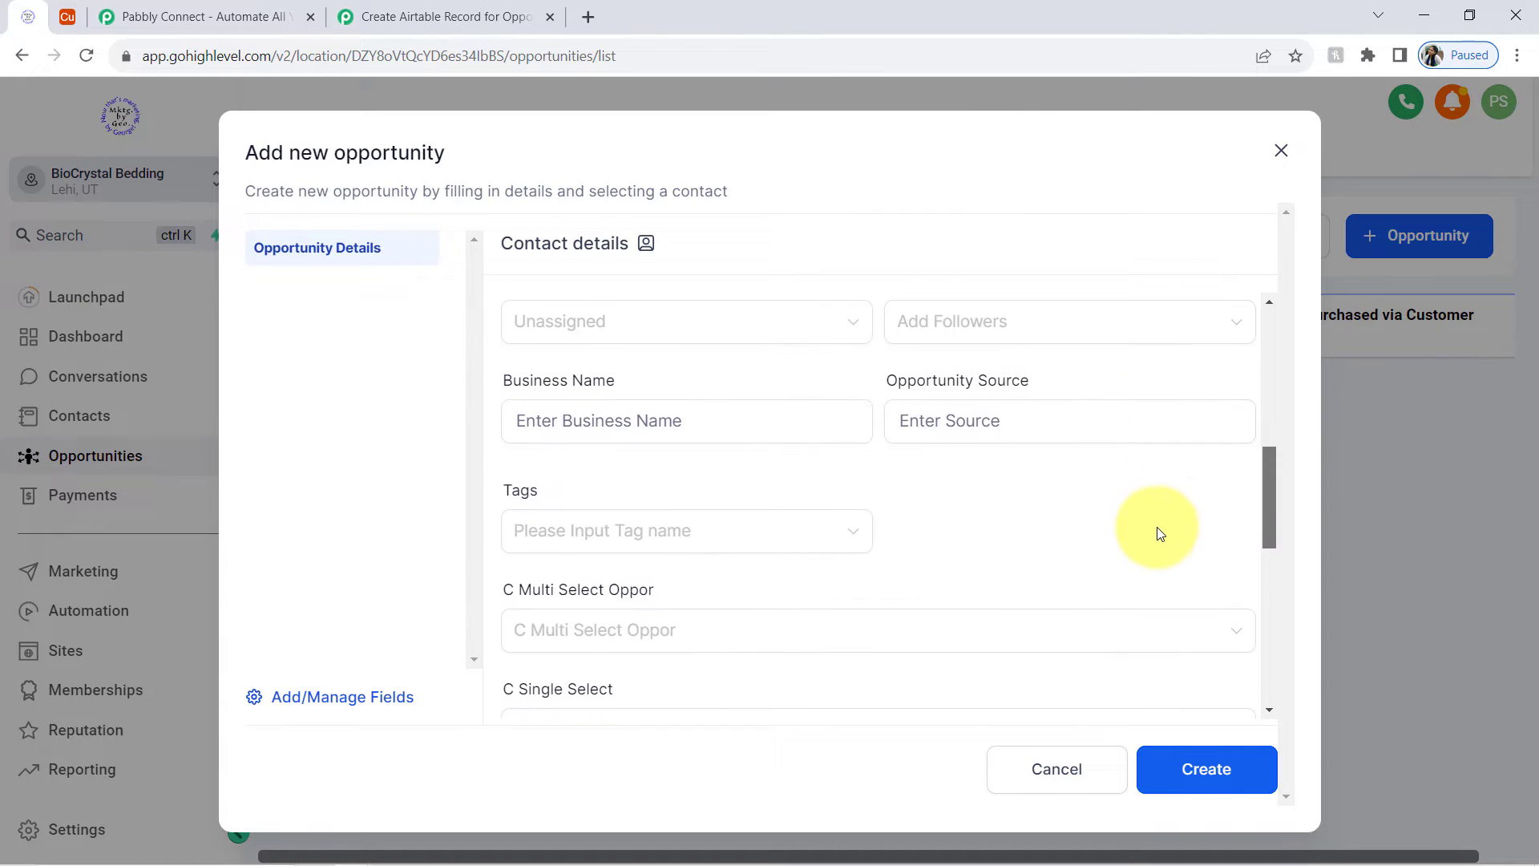
left_click(1192, 771)
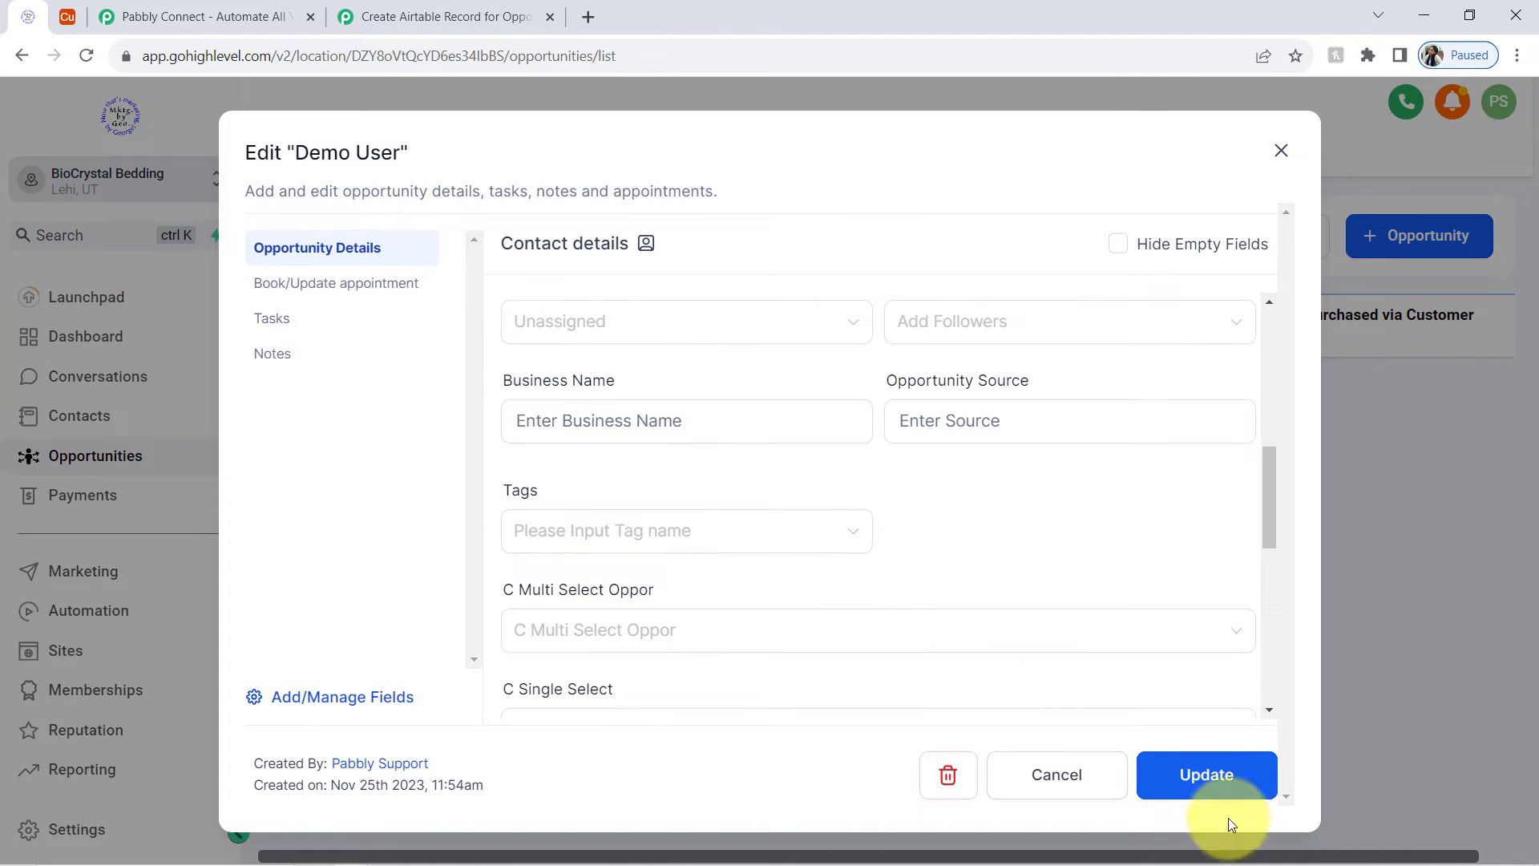
left_click(1281, 151)
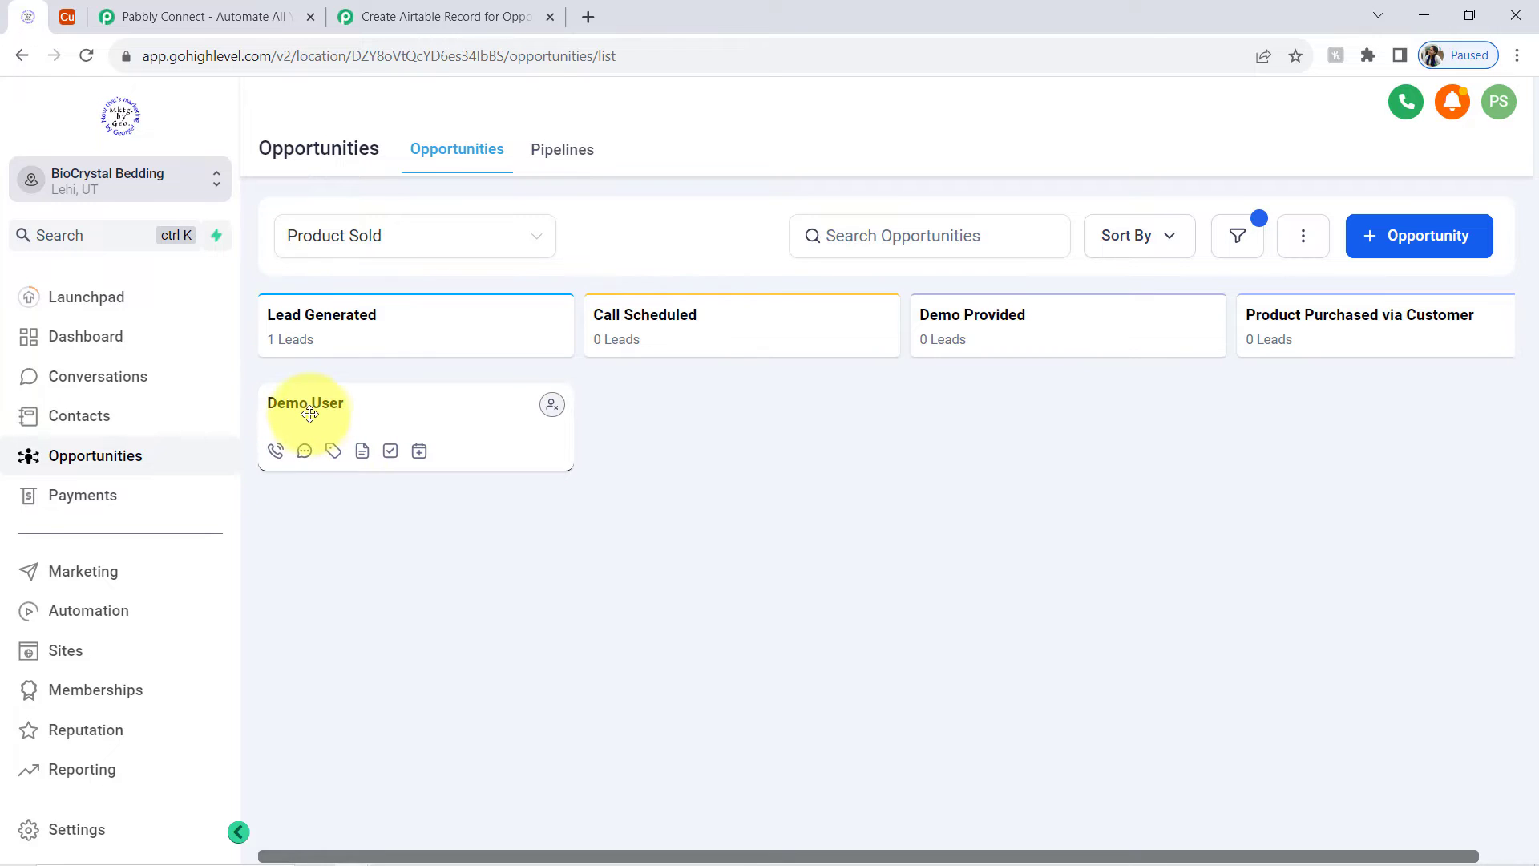
Step: Move the demo user opportunity to the Product Purchased via Customer stage and mark it as won
left_click_drag(303, 414, 1276, 389)
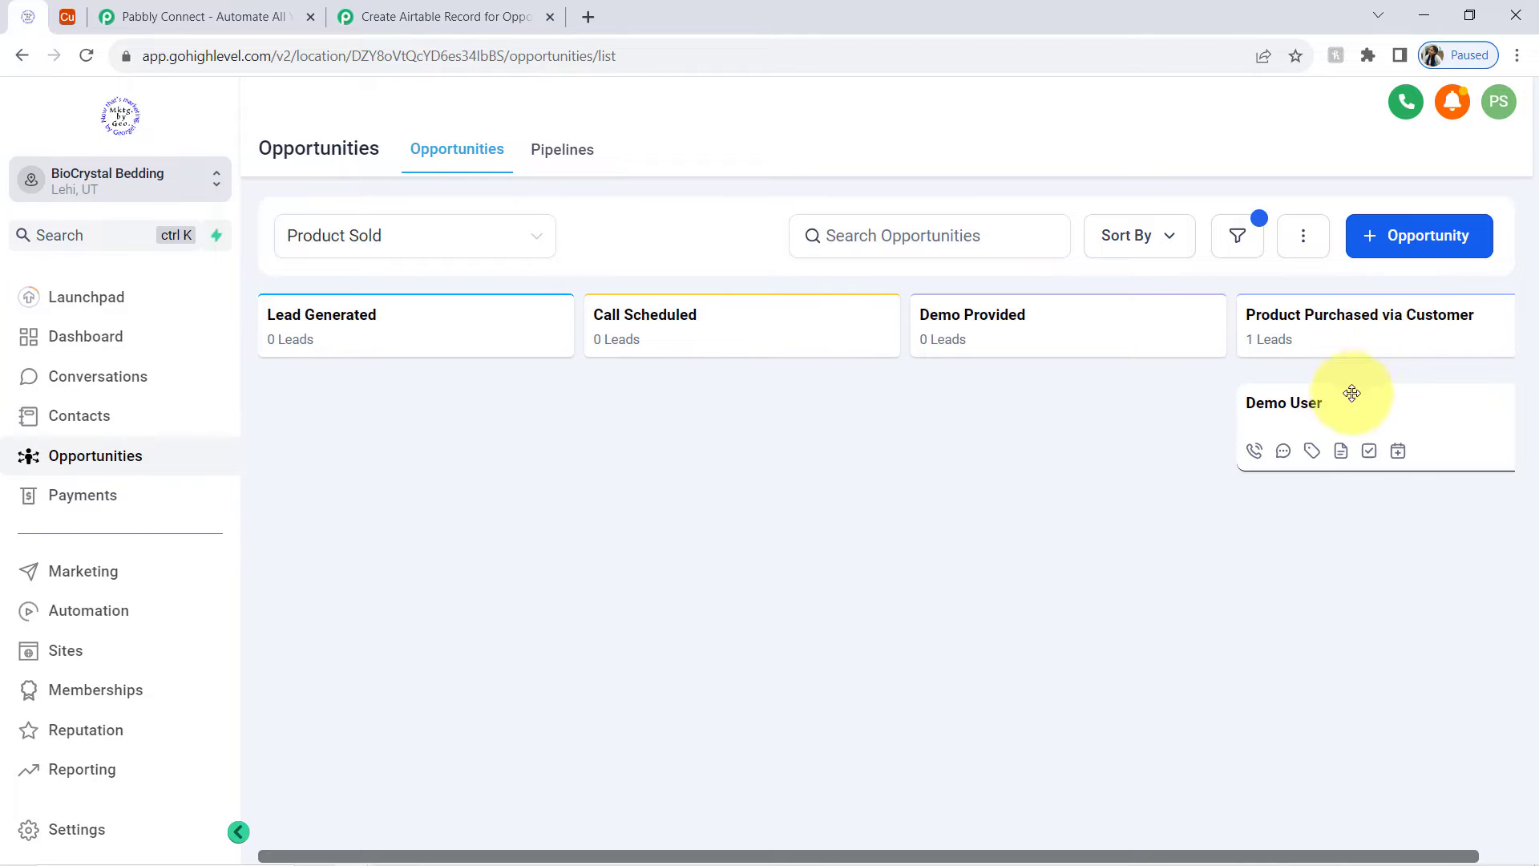
left_click_drag(1287, 419, 1256, 834)
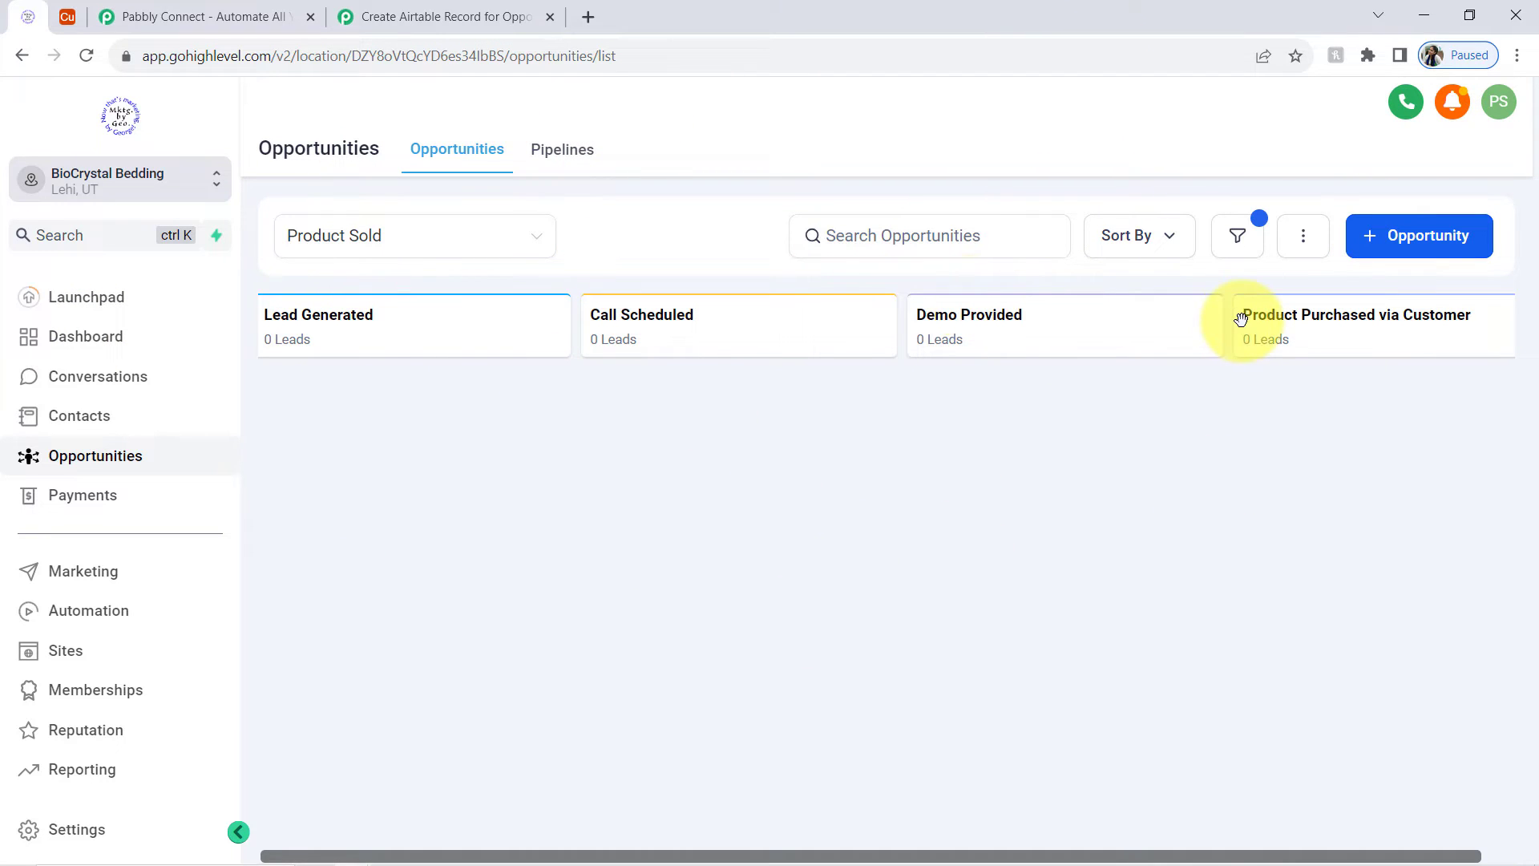
Step: Switch to Pabbly Connect and examine the workflow name, workflow ID, status and pipeline stage in the received webhook response
left_click(399, 8)
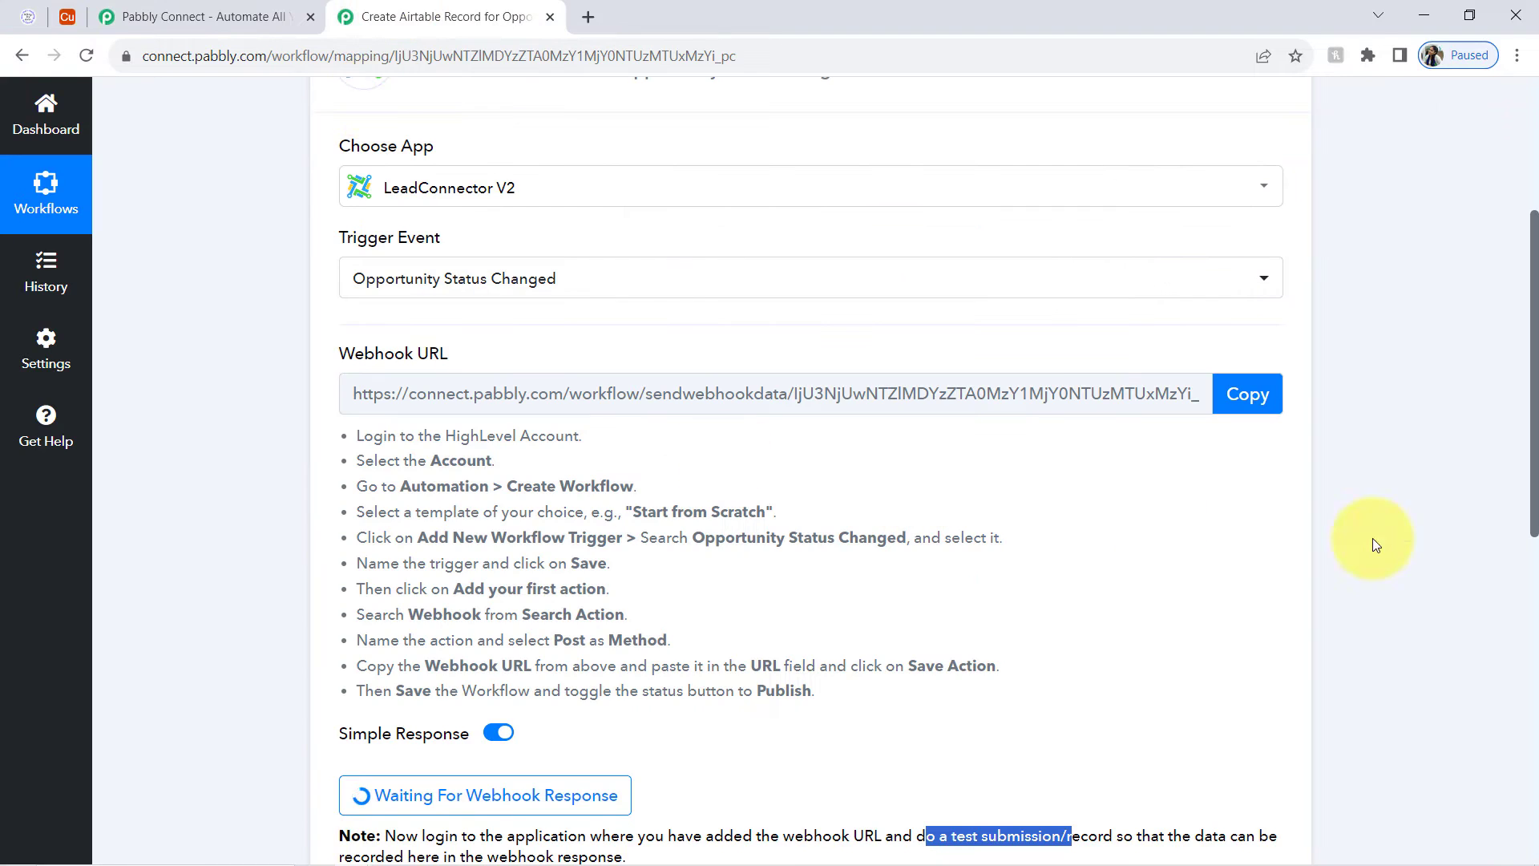
left_click_drag(1535, 411, 1531, 589)
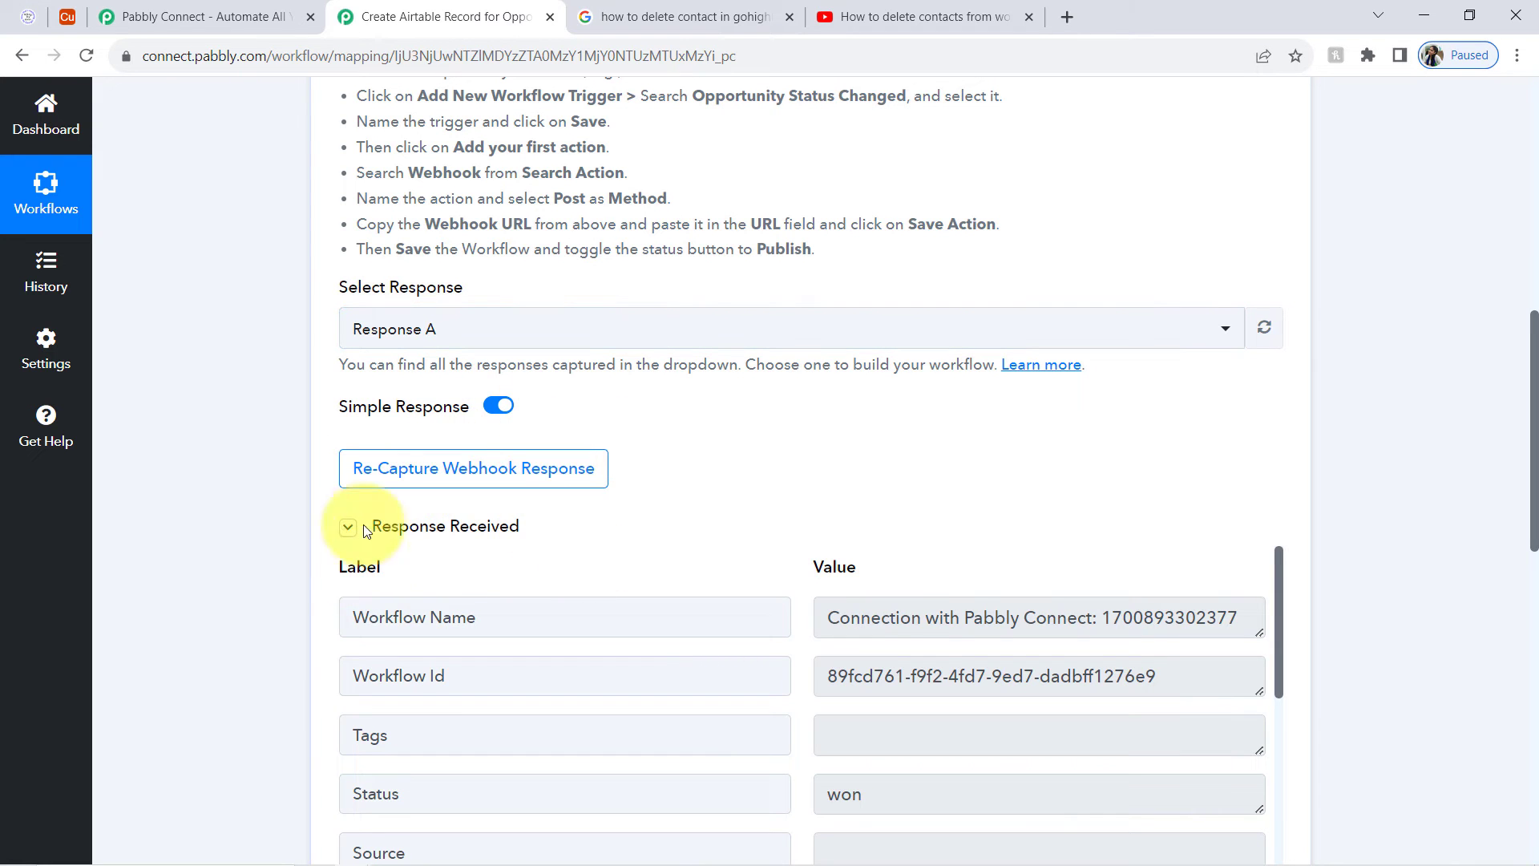
left_click_drag(1535, 406, 1535, 497)
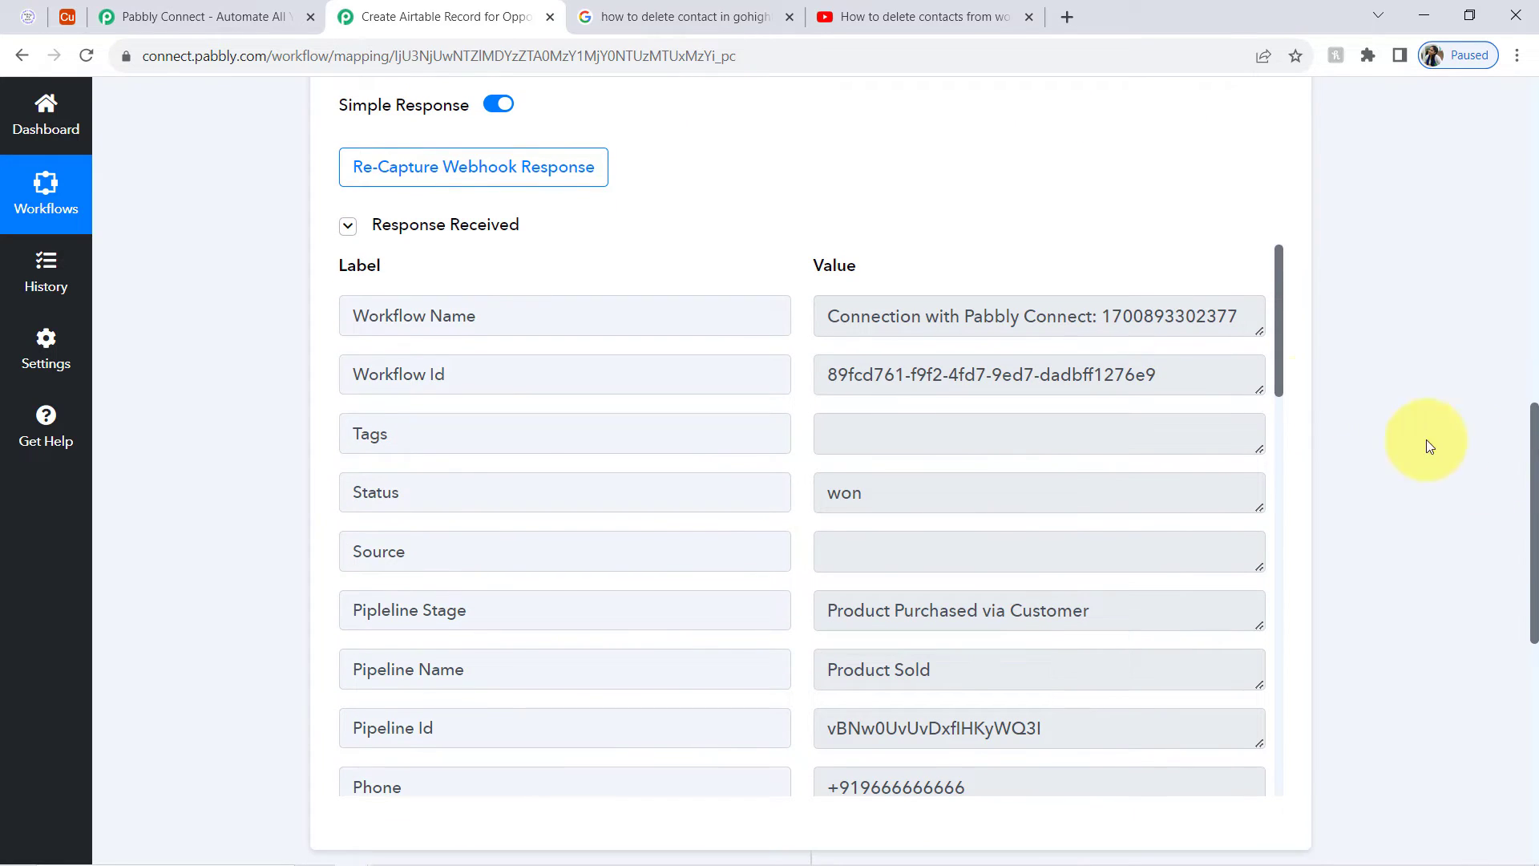
left_click_drag(1121, 316, 892, 325)
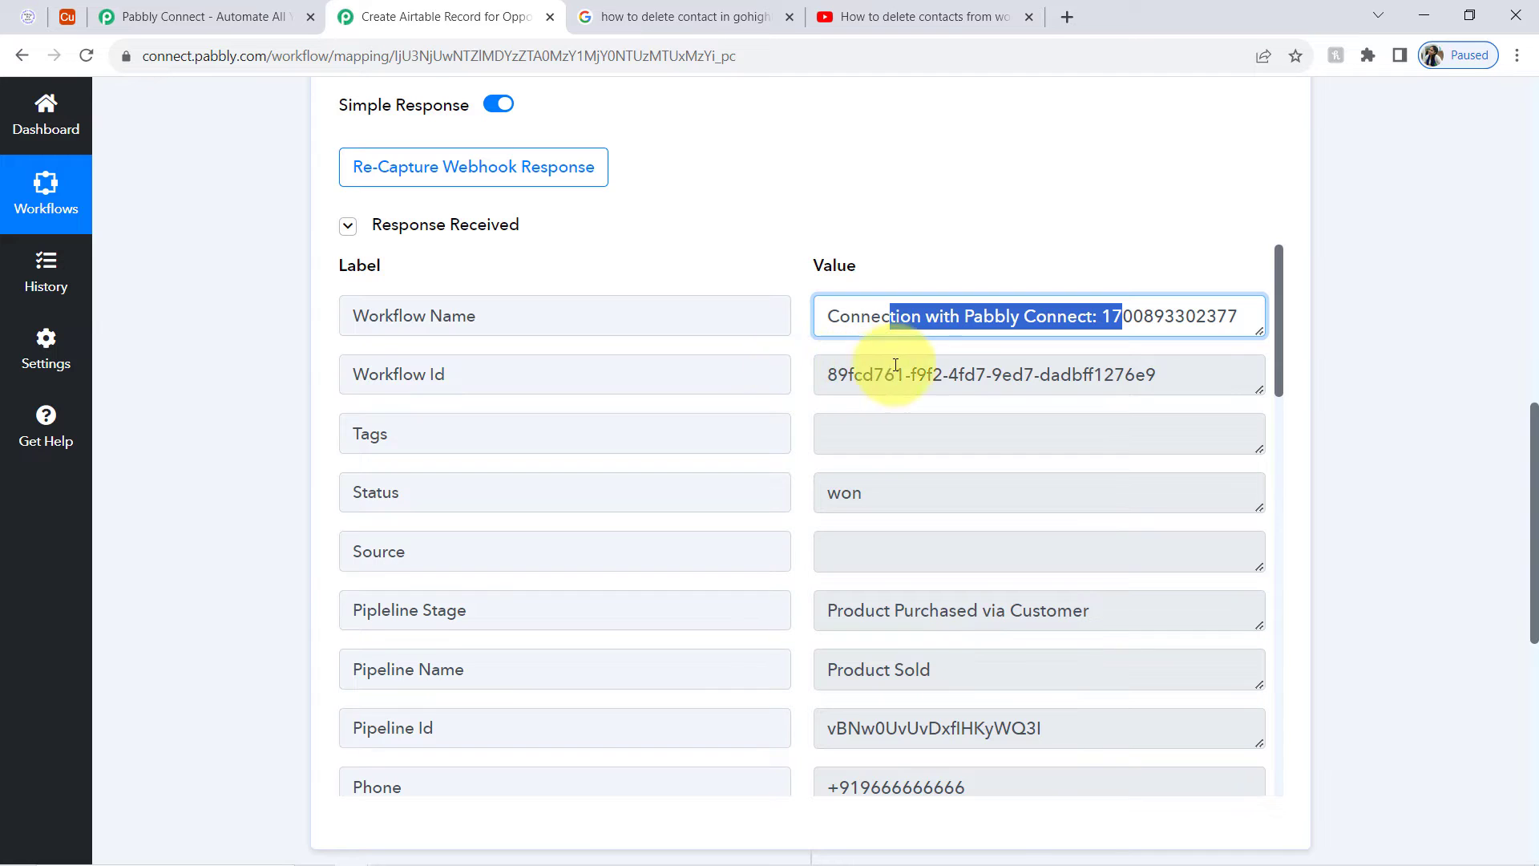
left_click_drag(958, 375, 770, 373)
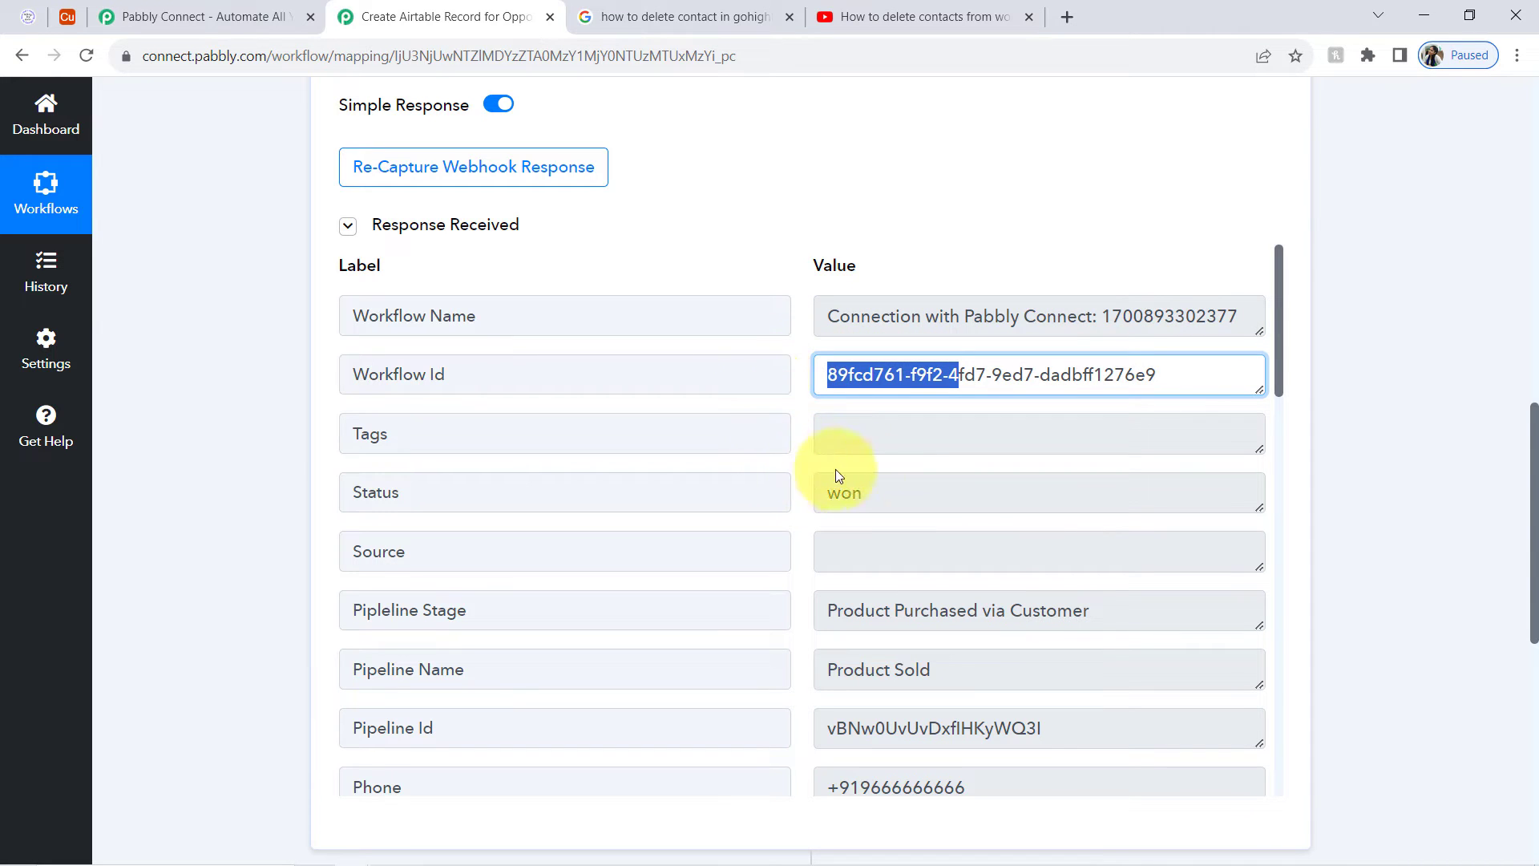
left_click_drag(862, 493, 817, 497)
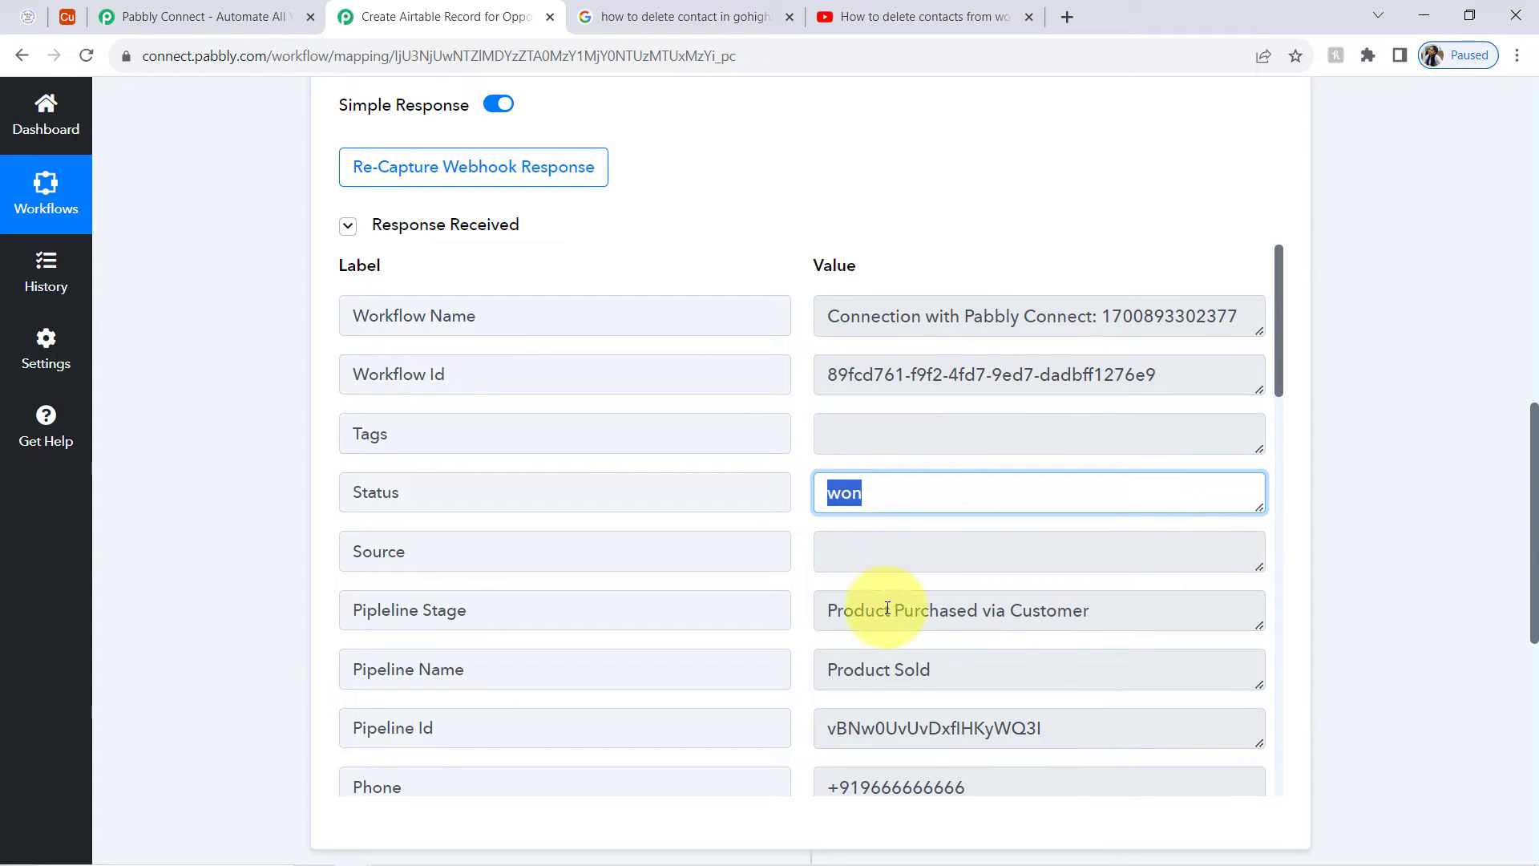
left_click_drag(854, 614, 1083, 611)
Step: Check the pipeline stage, pipeline name, phone and opportunity name values further down the received webhook response
left_click_drag(1281, 386, 1271, 447)
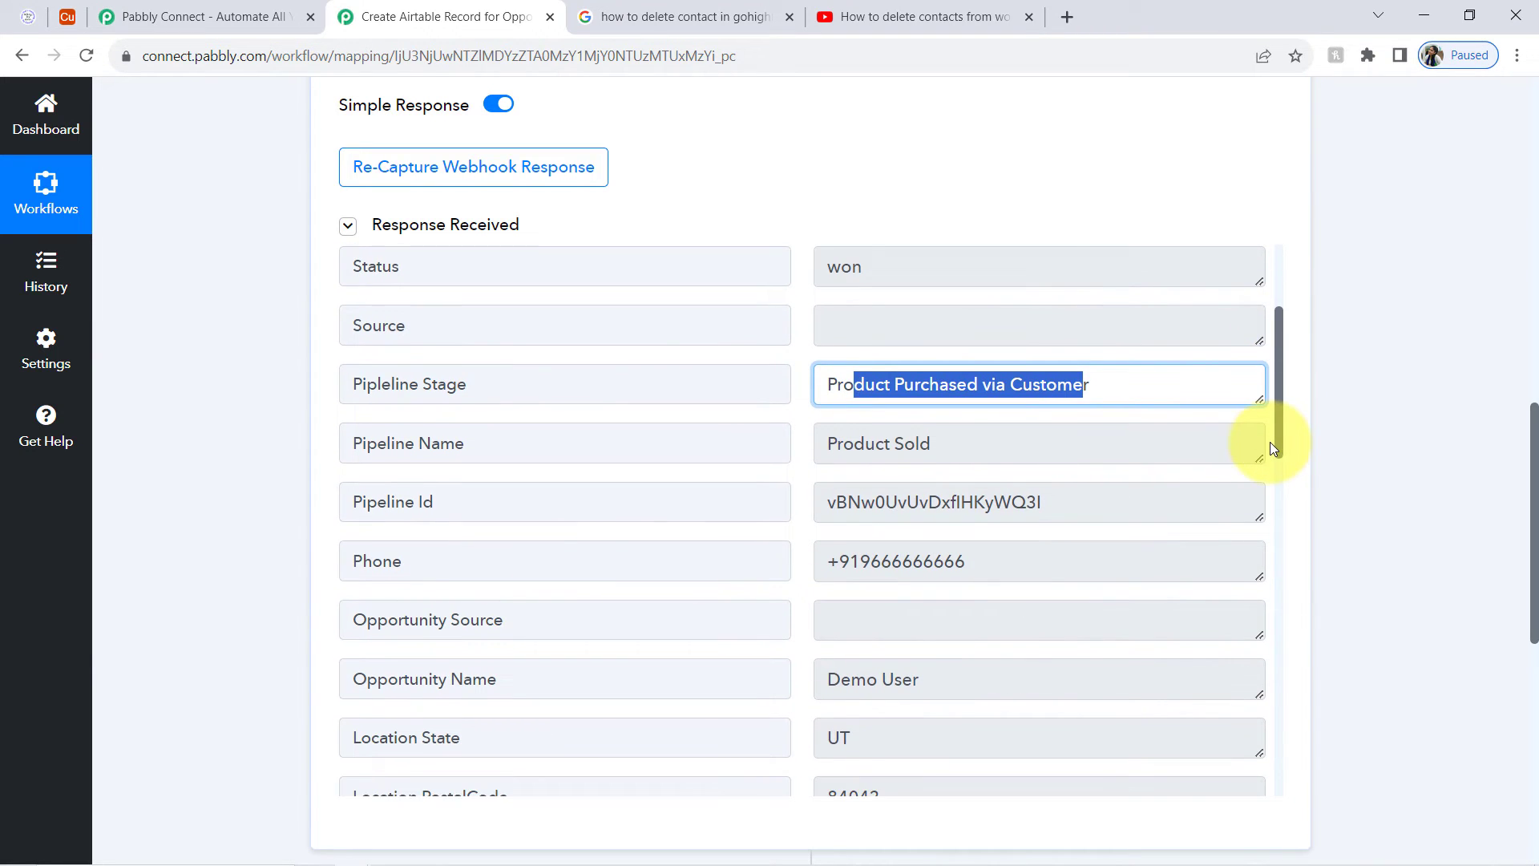
left_click(893, 383)
triple_click(894, 384)
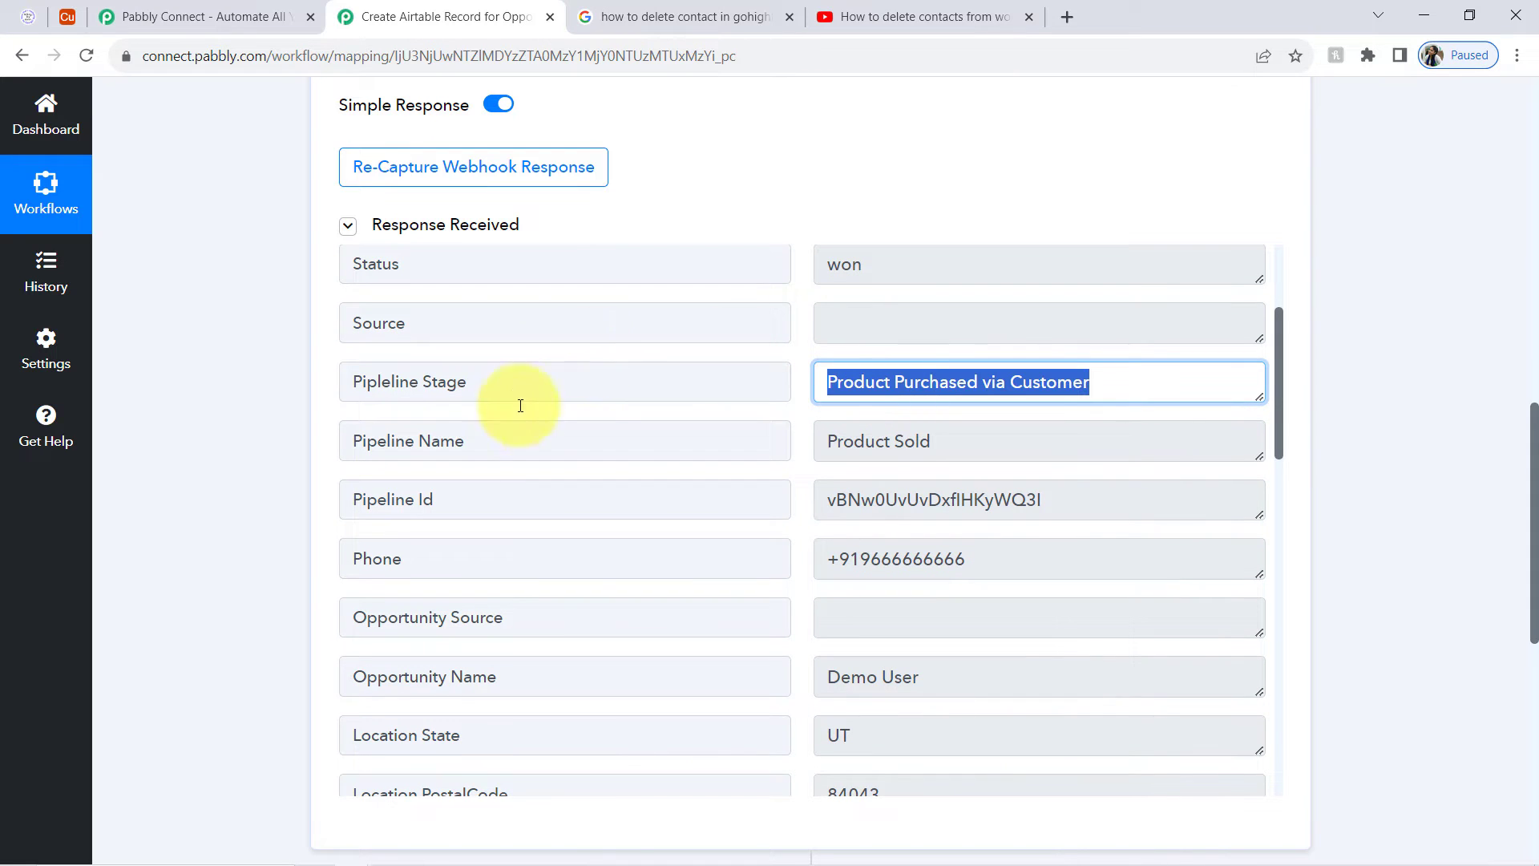
left_click_drag(939, 440, 776, 440)
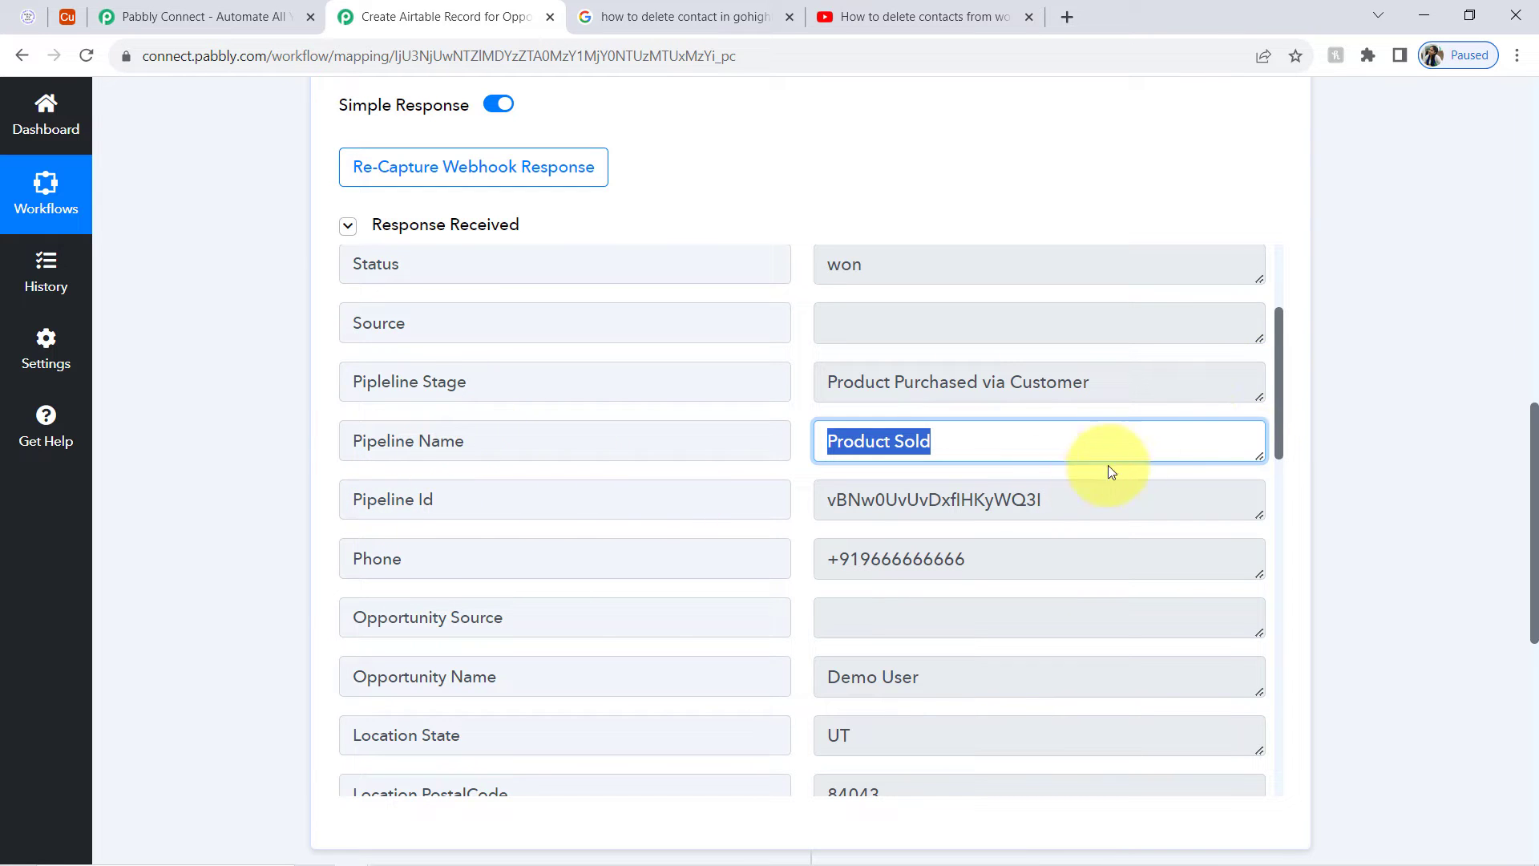
scroll(1277, 385, "down", 2)
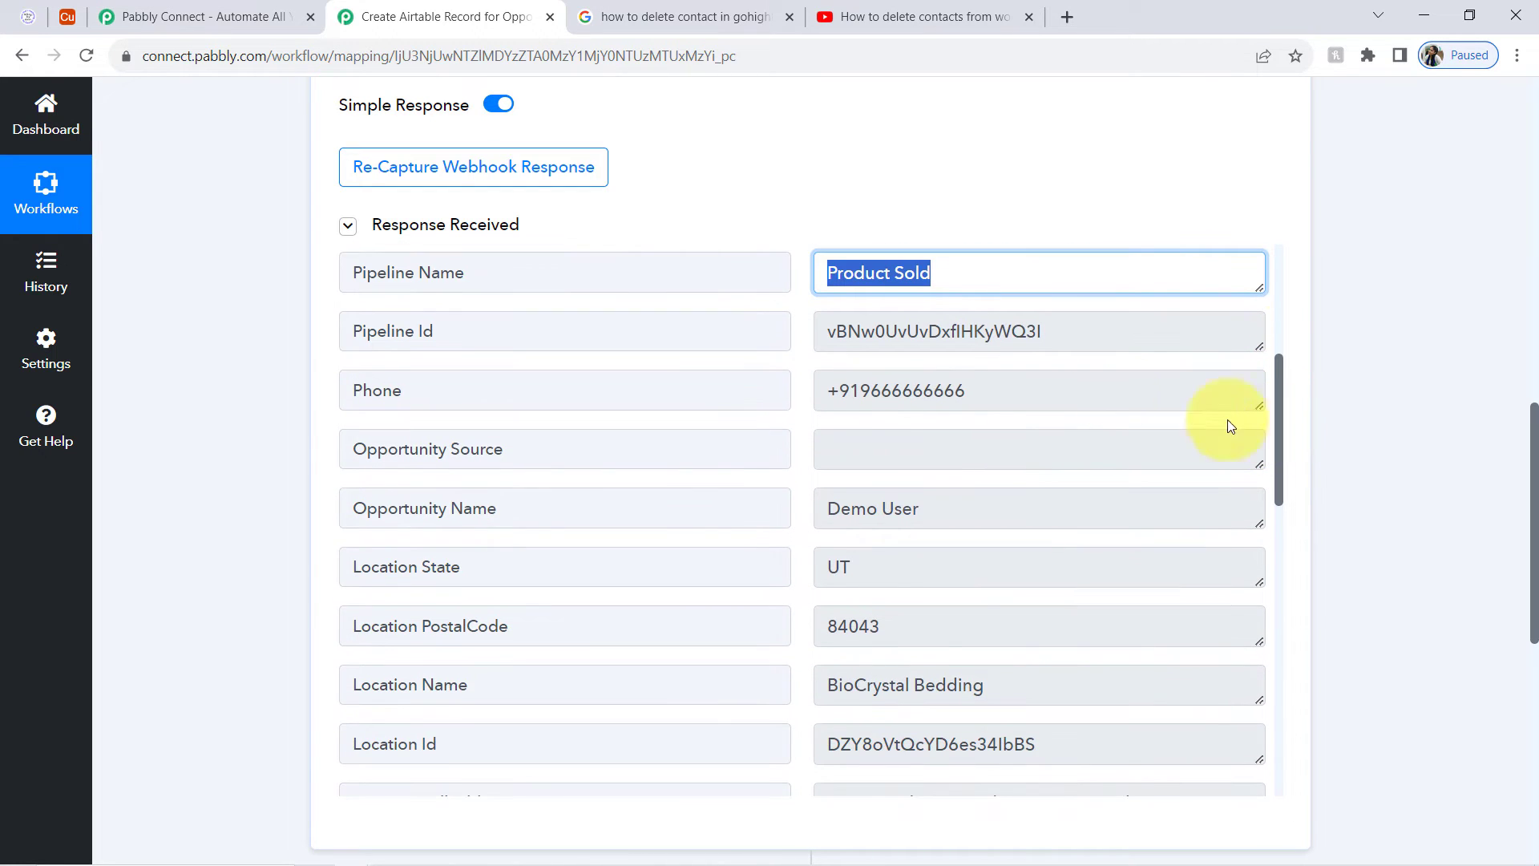
double_click(965, 391)
left_click_drag(892, 513, 811, 508)
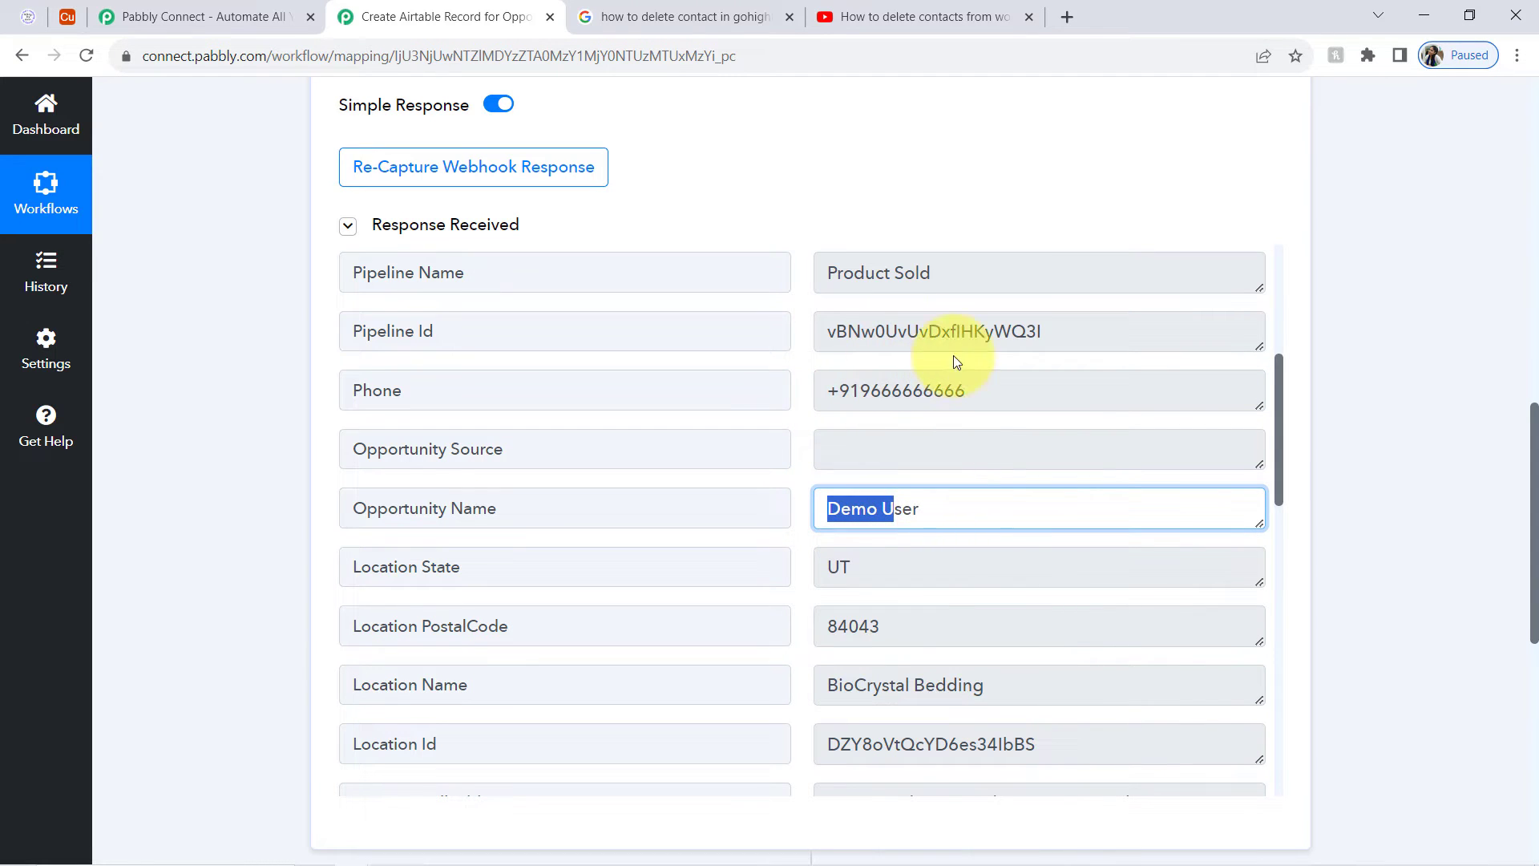
Step: Collapse the received webhook response and the LeadConnector V2 trigger step
left_click_drag(1282, 415, 1227, 275)
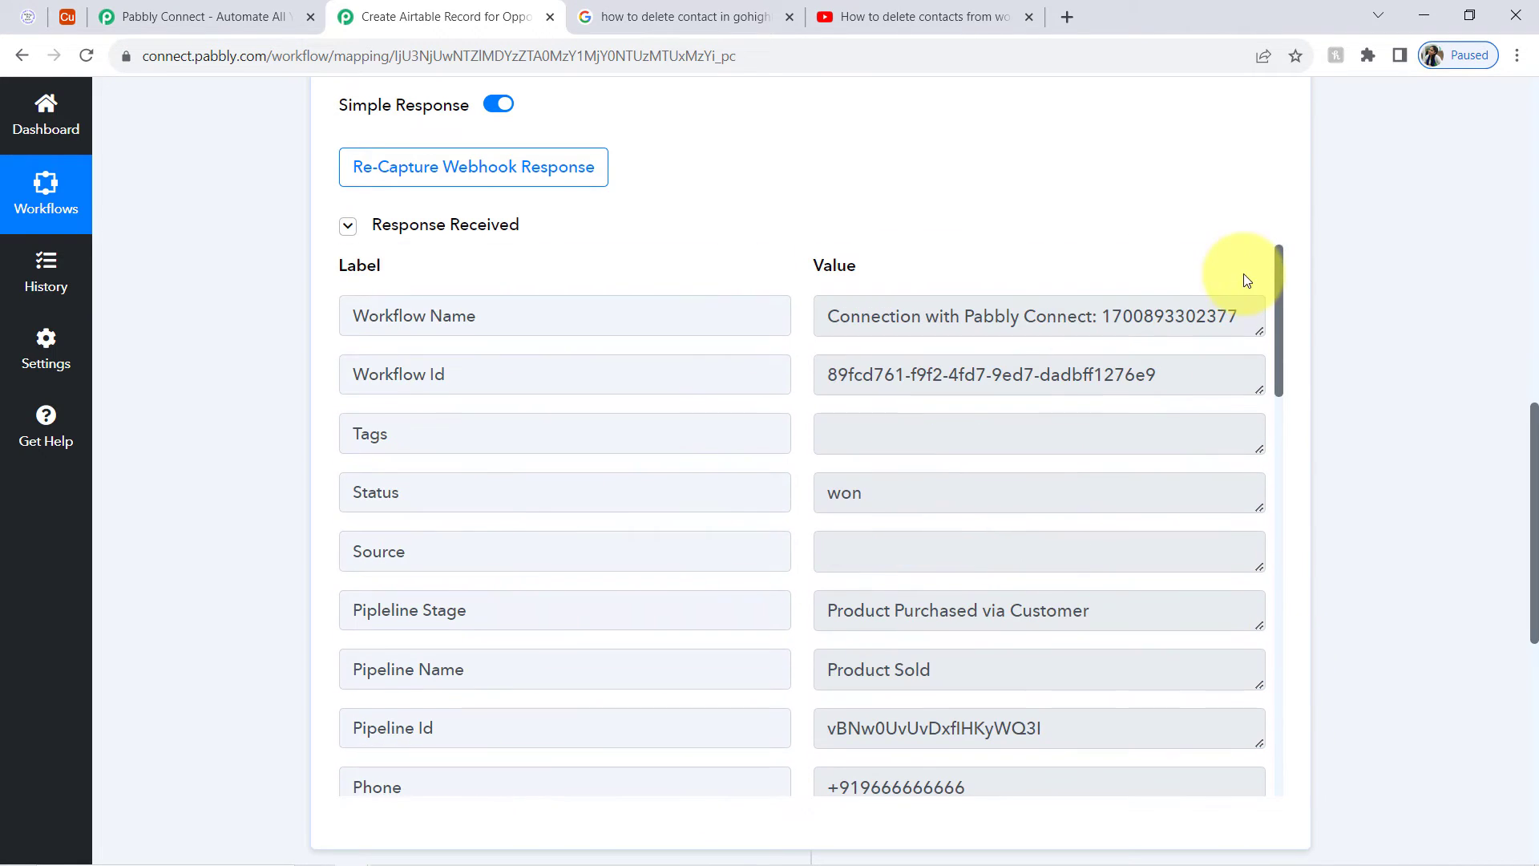
left_click(501, 228)
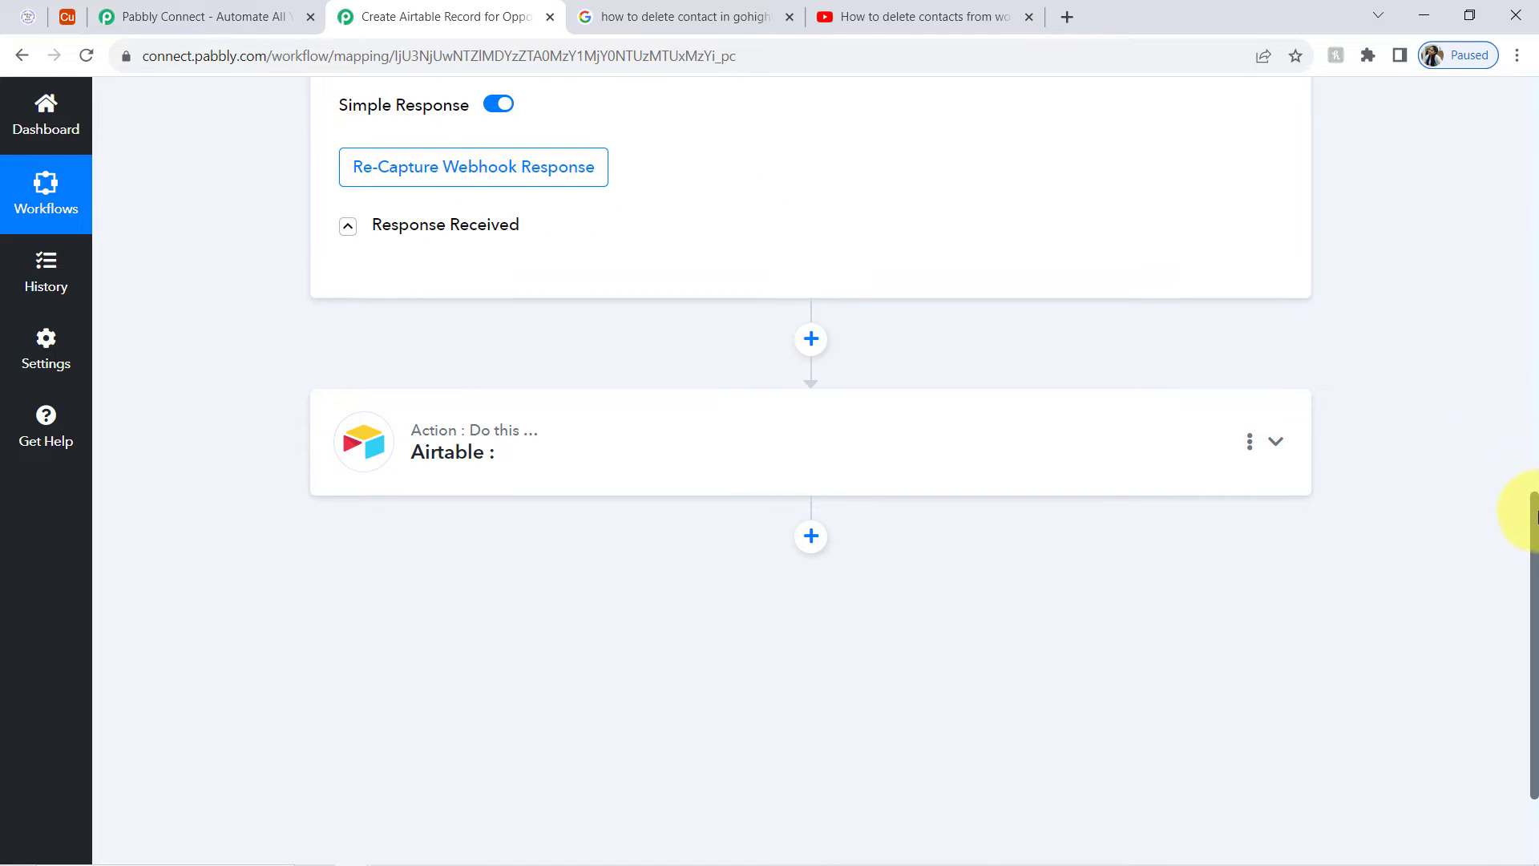
left_click_drag(1527, 529, 1515, 49)
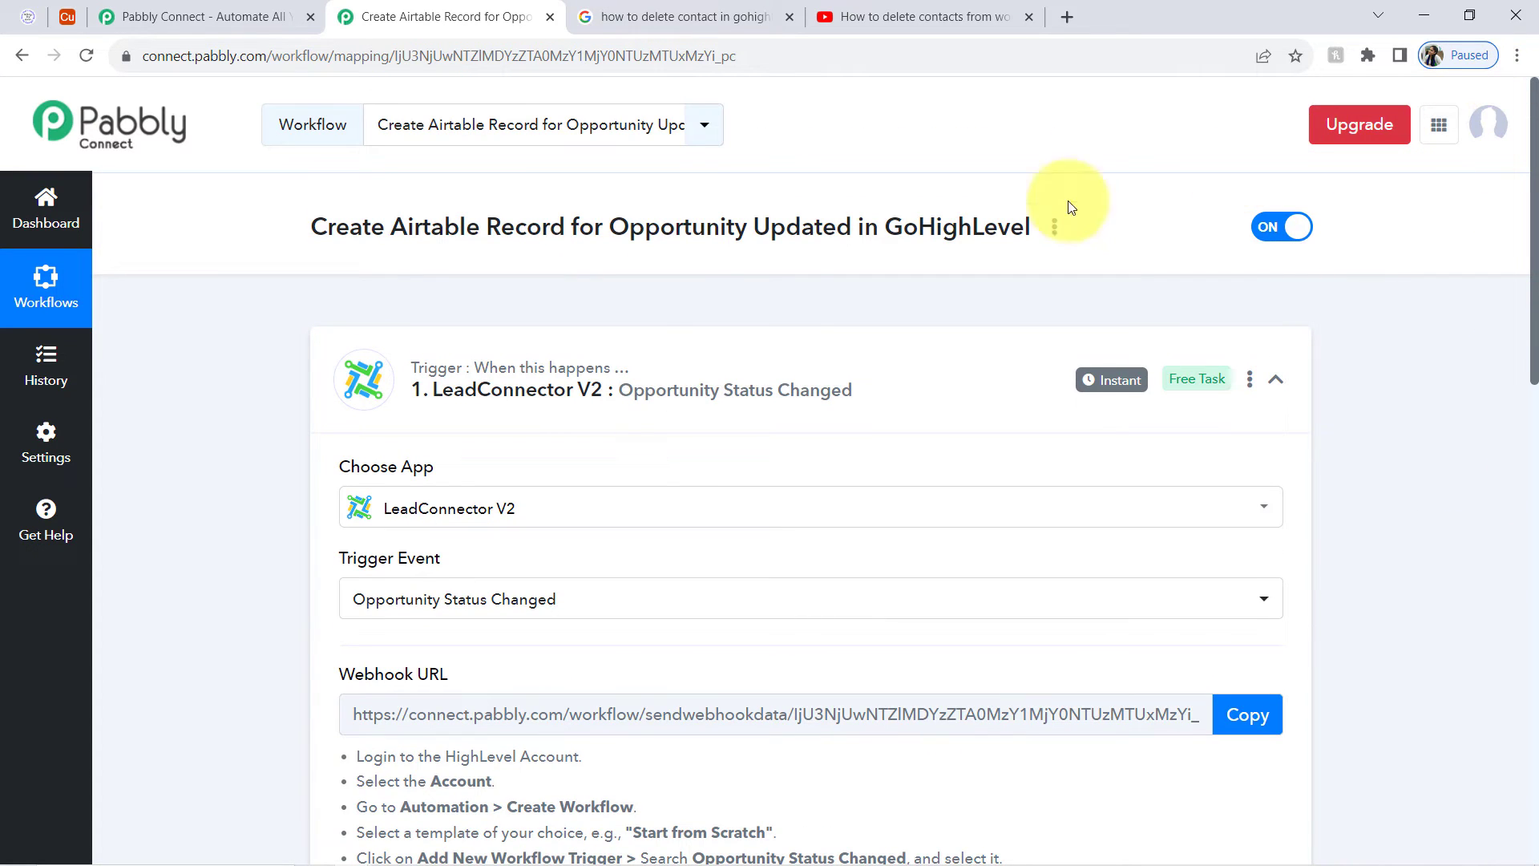
left_click(593, 389)
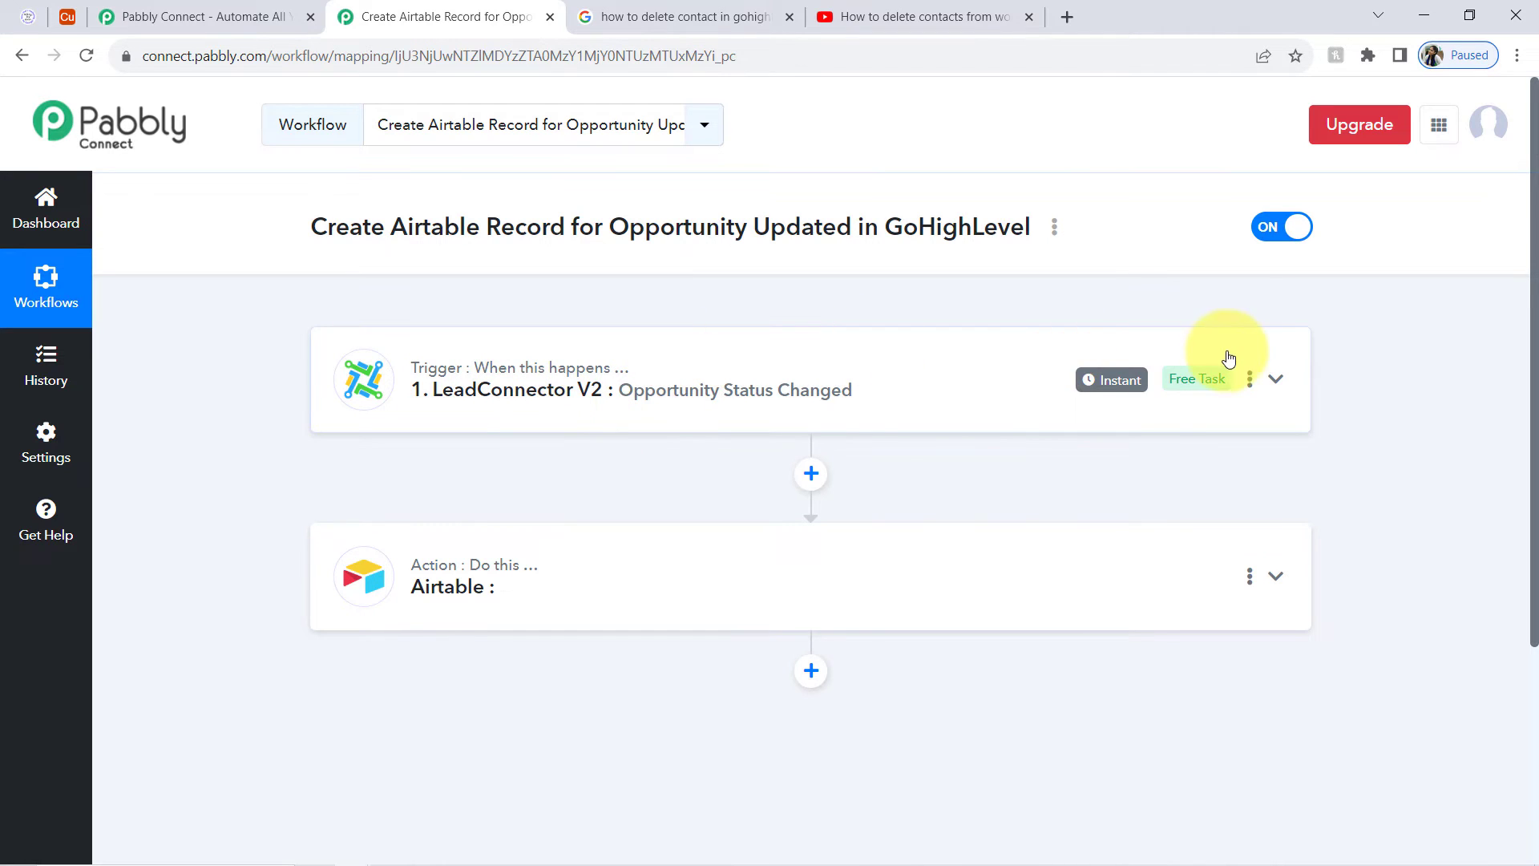
mouse_move(1111, 382)
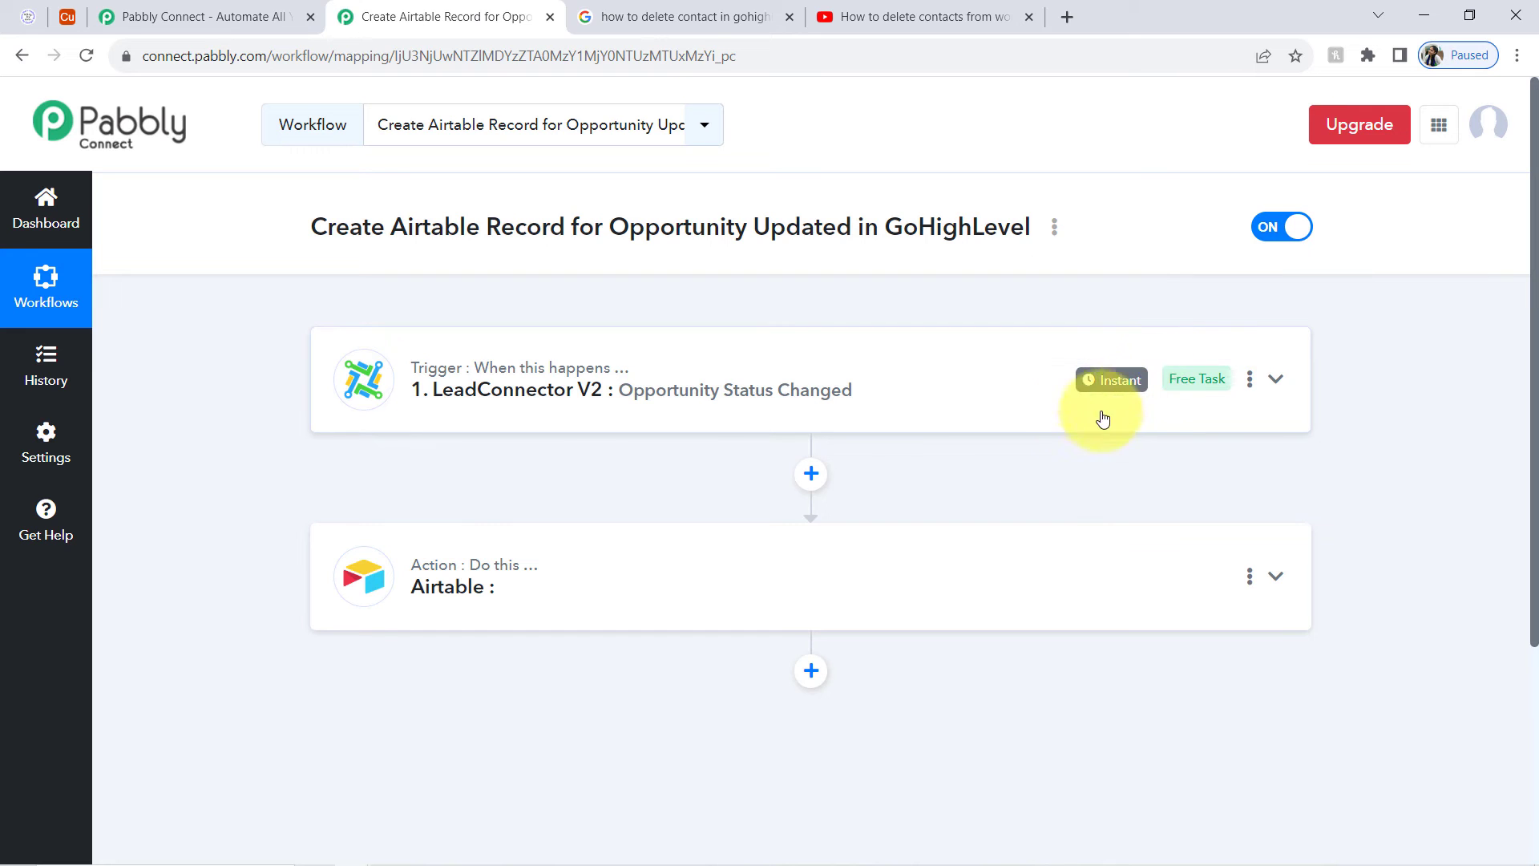
Step: Expand the Airtable action step and set its action event to Create Record
left_click(539, 582)
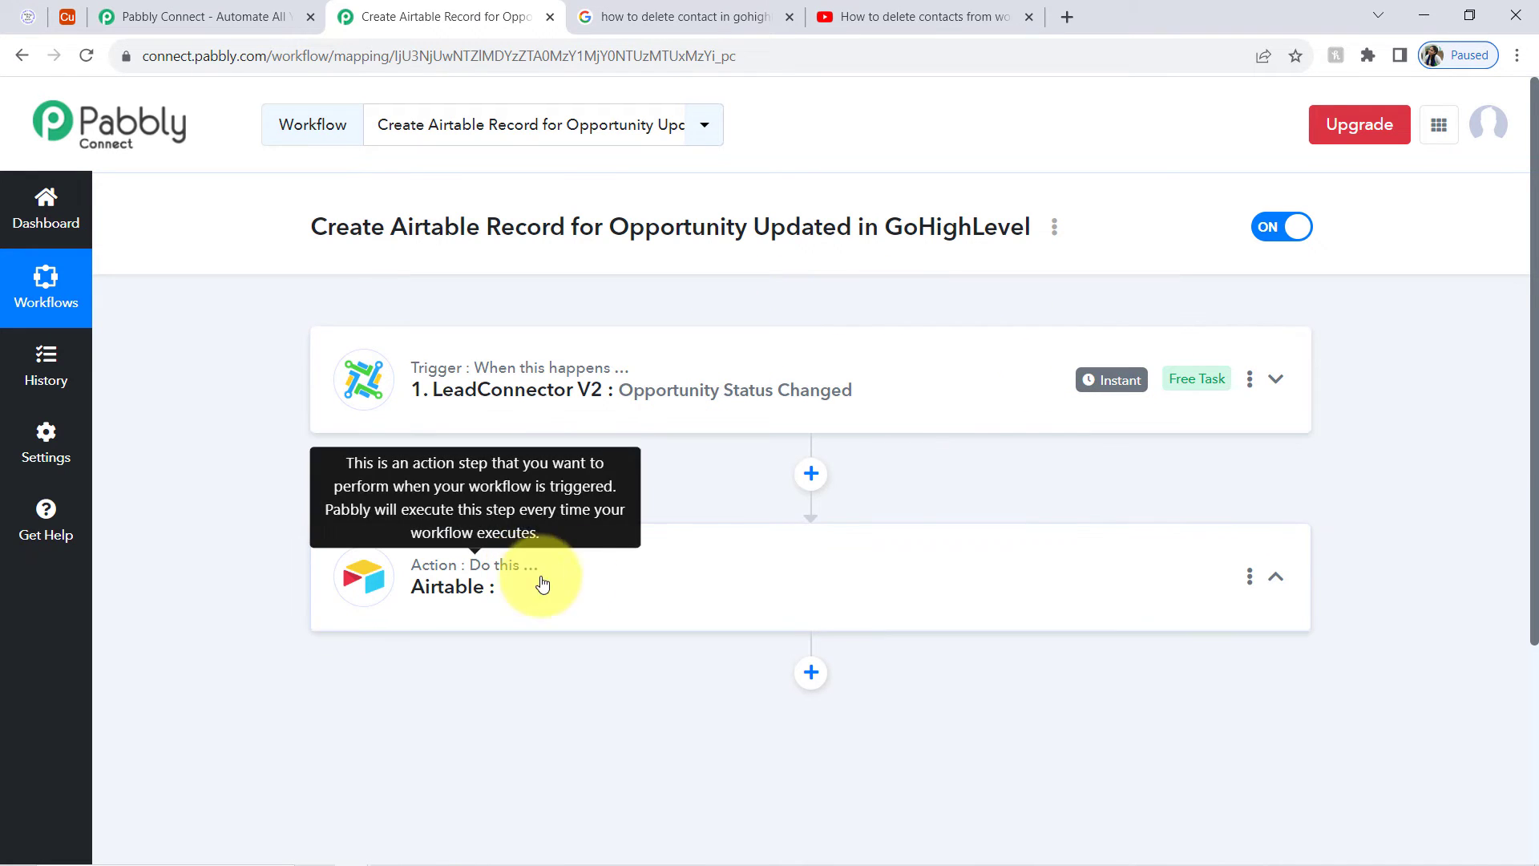
scroll(1535, 367, "down", 5)
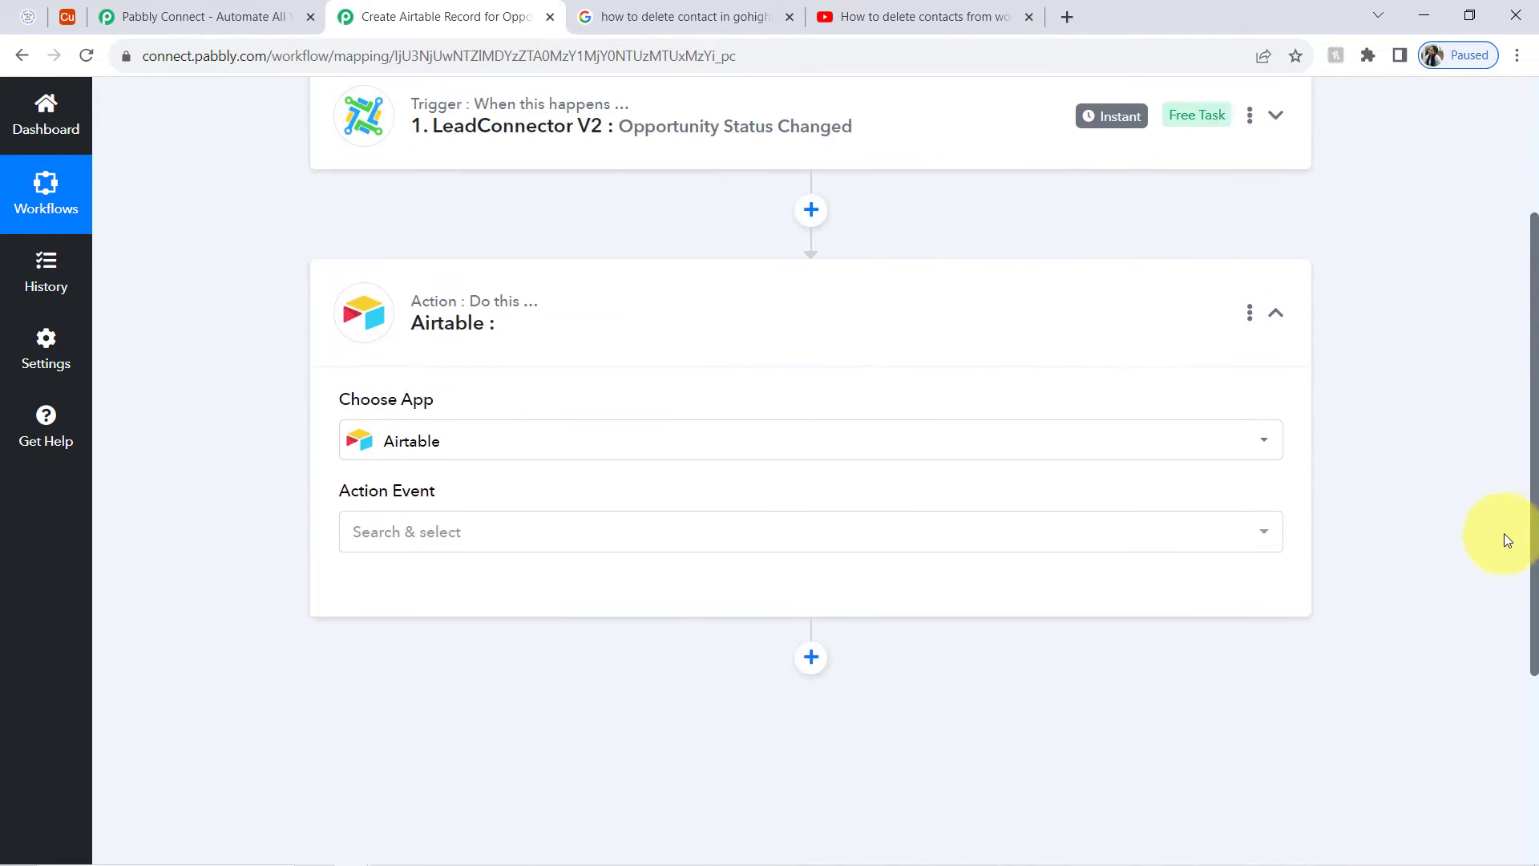
left_click(385, 431)
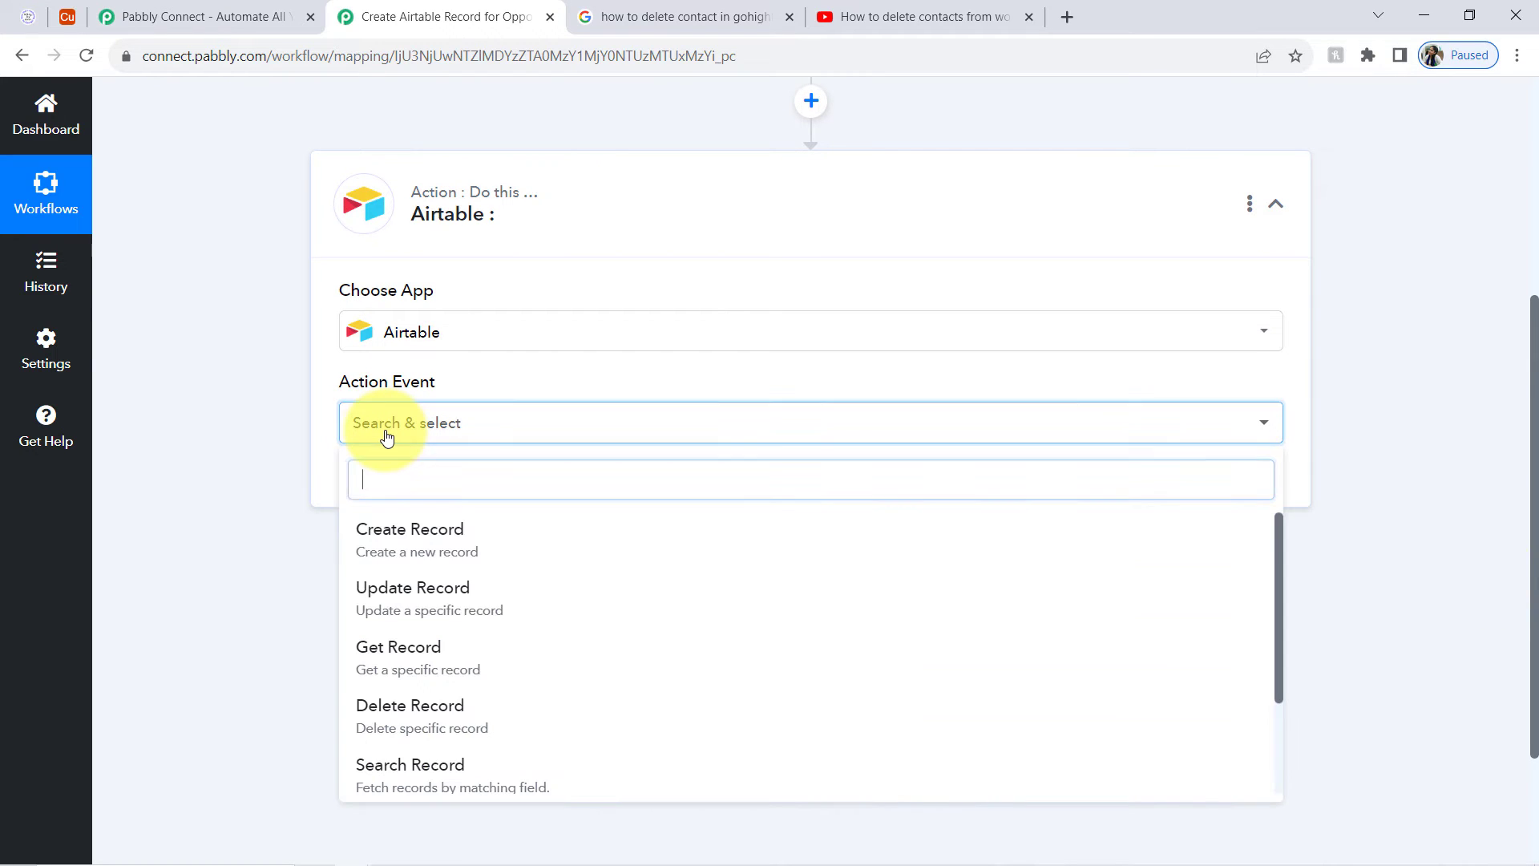
left_click(377, 557)
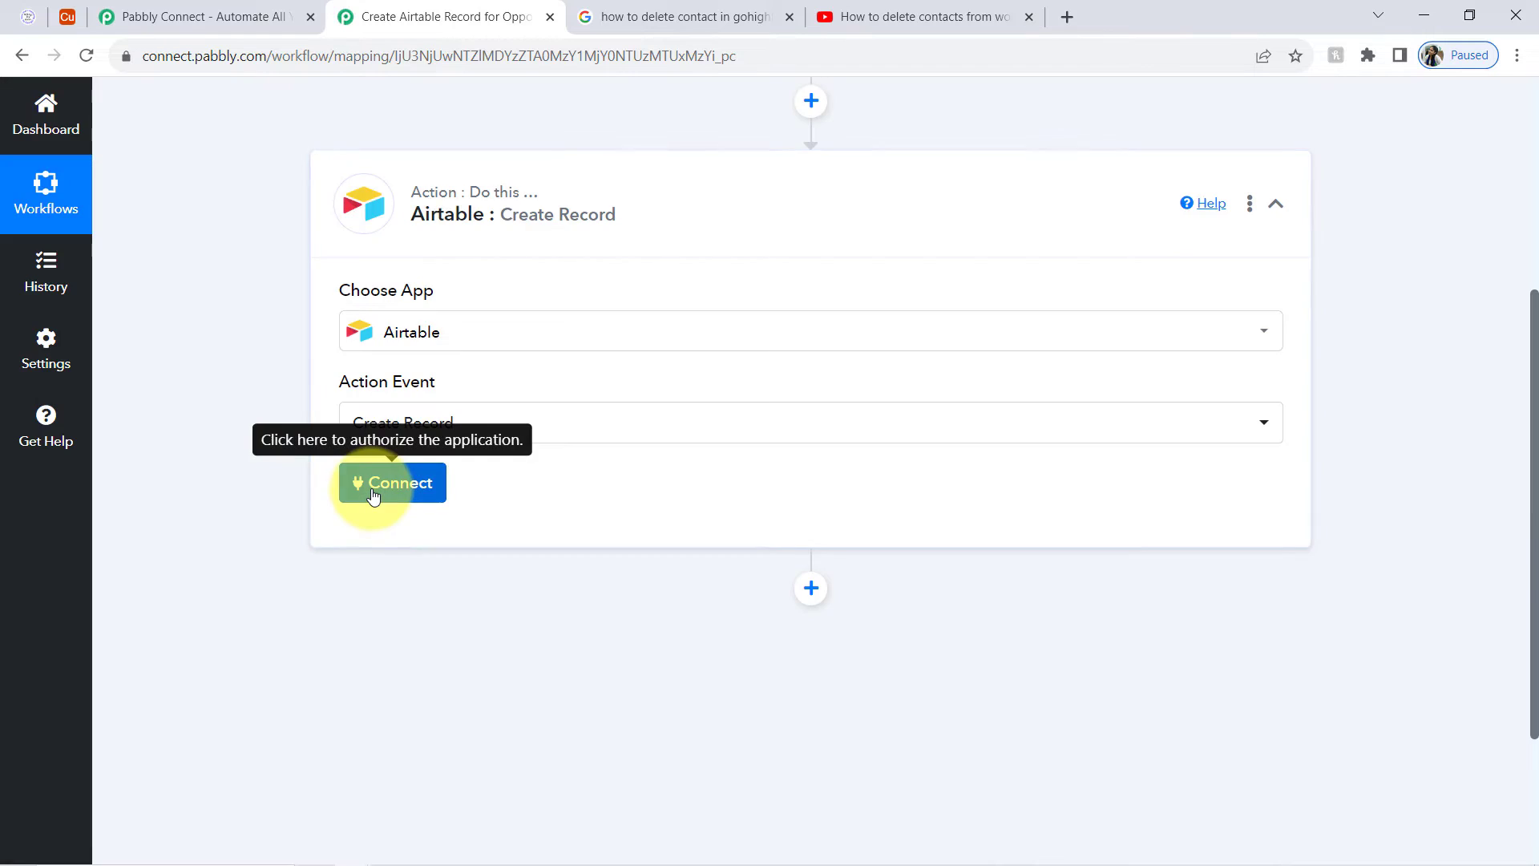
Step: Start adding a new Airtable connection and open the Airtable Developer Hub in a separate browser tab
left_click(373, 496)
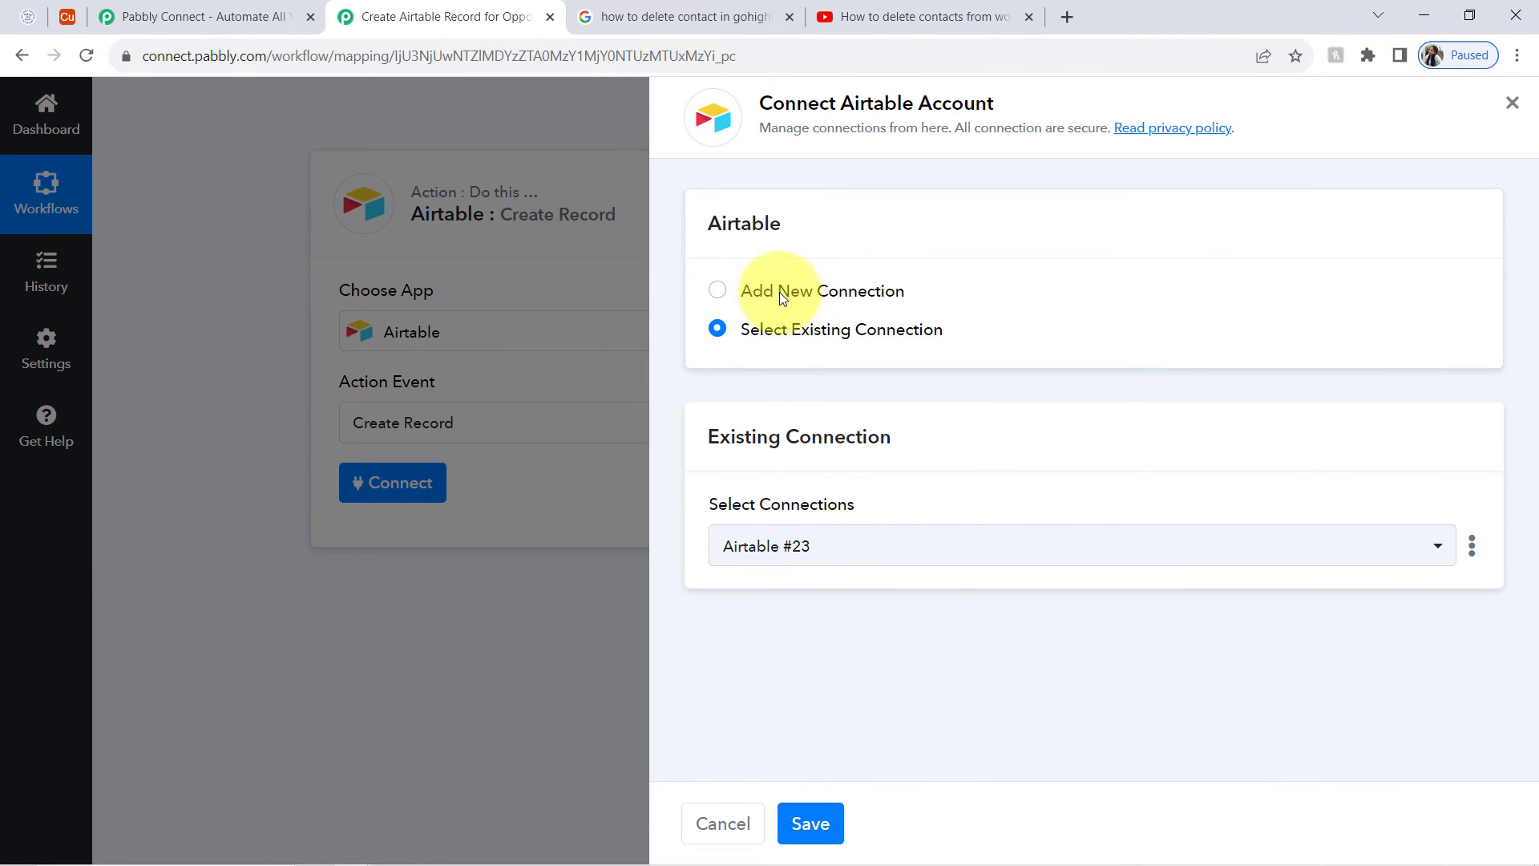
left_click(779, 292)
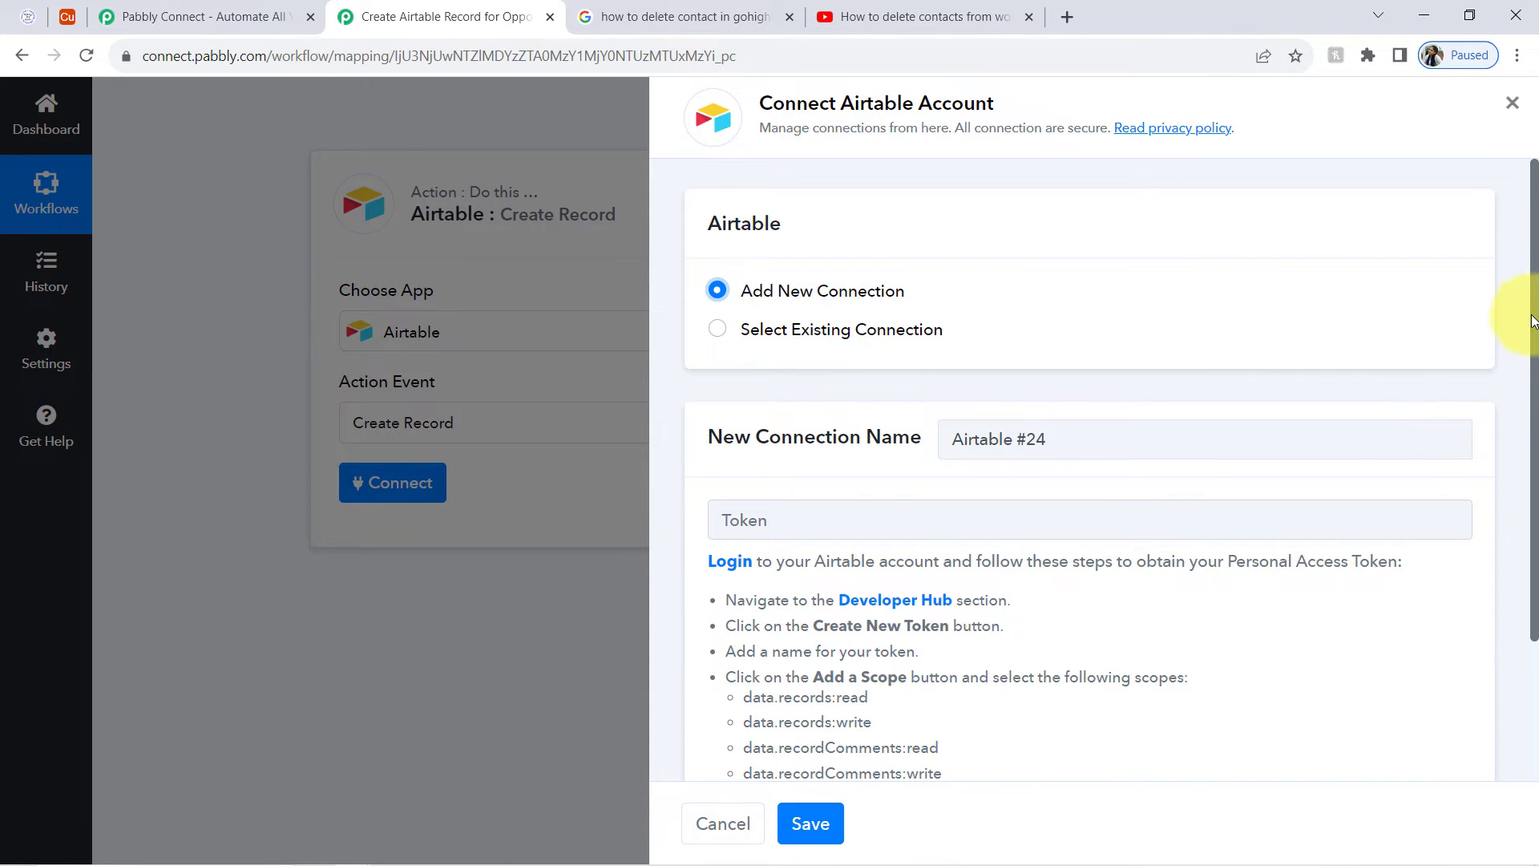
left_click_drag(1532, 321, 1532, 481)
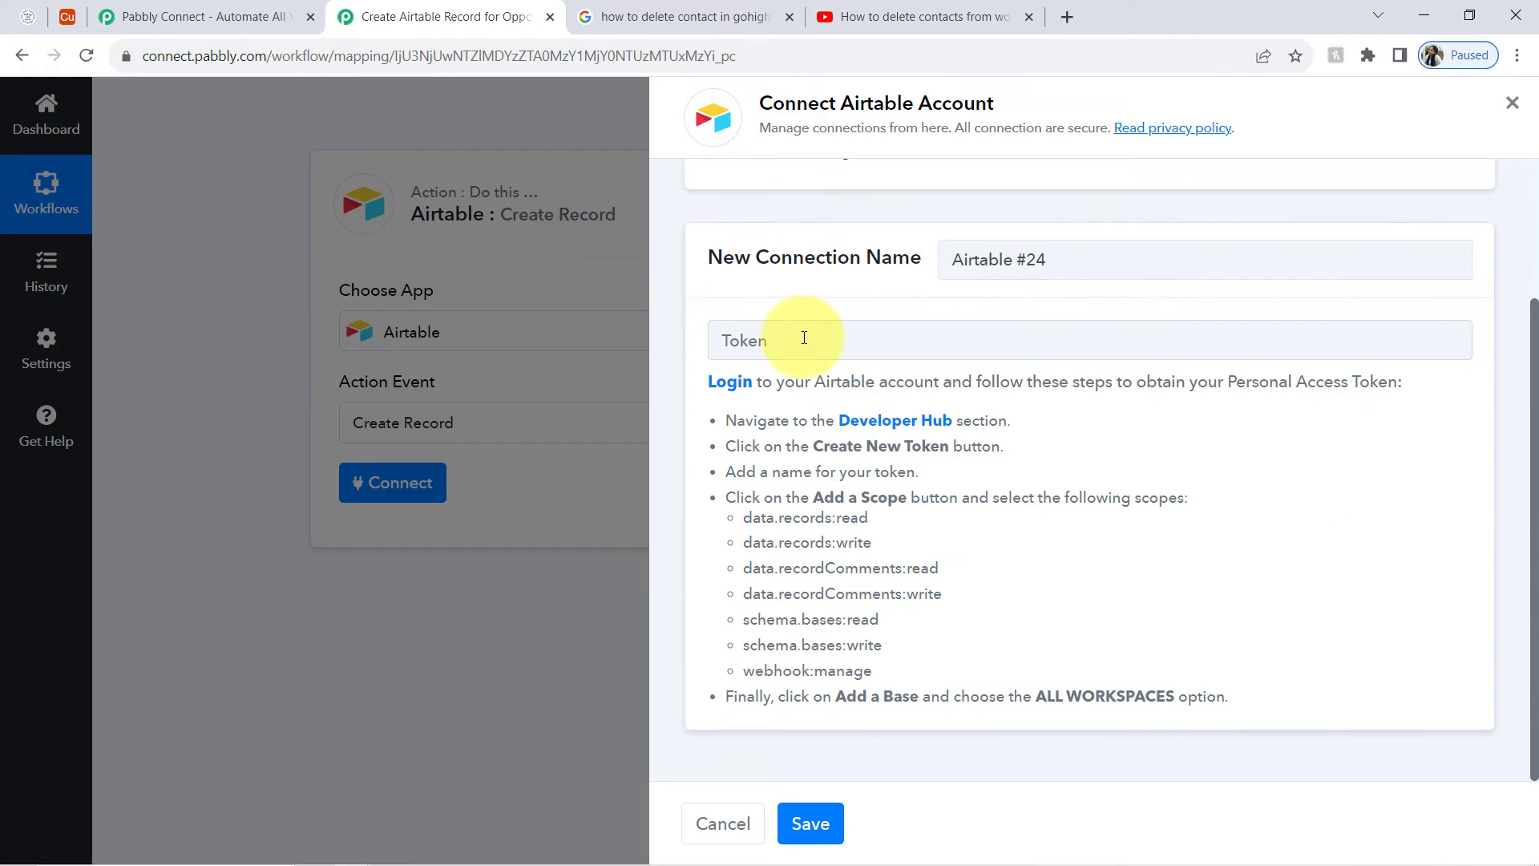
right_click(855, 423)
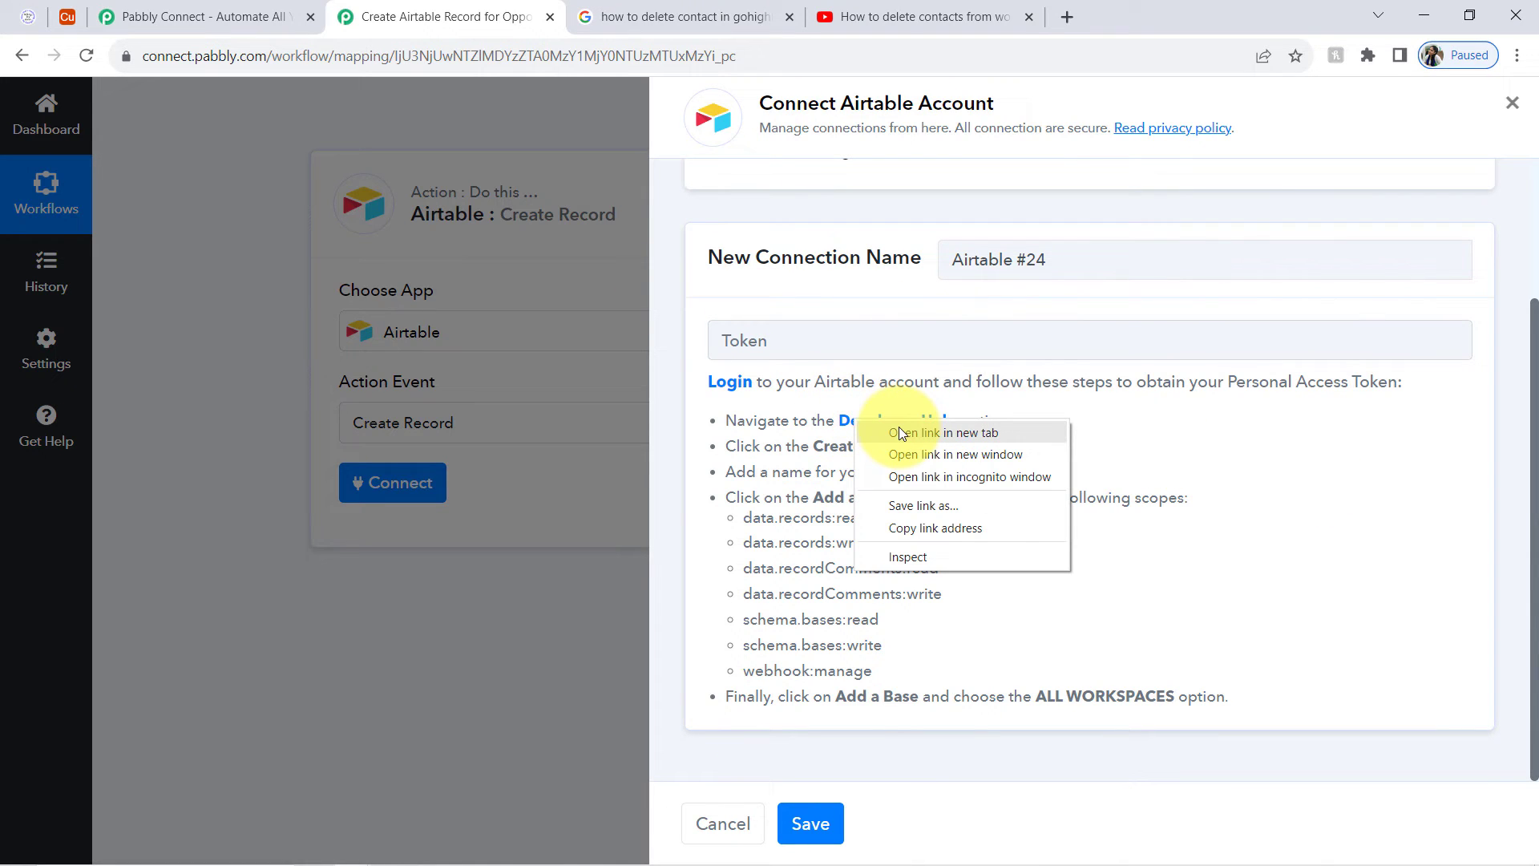
left_click(900, 433)
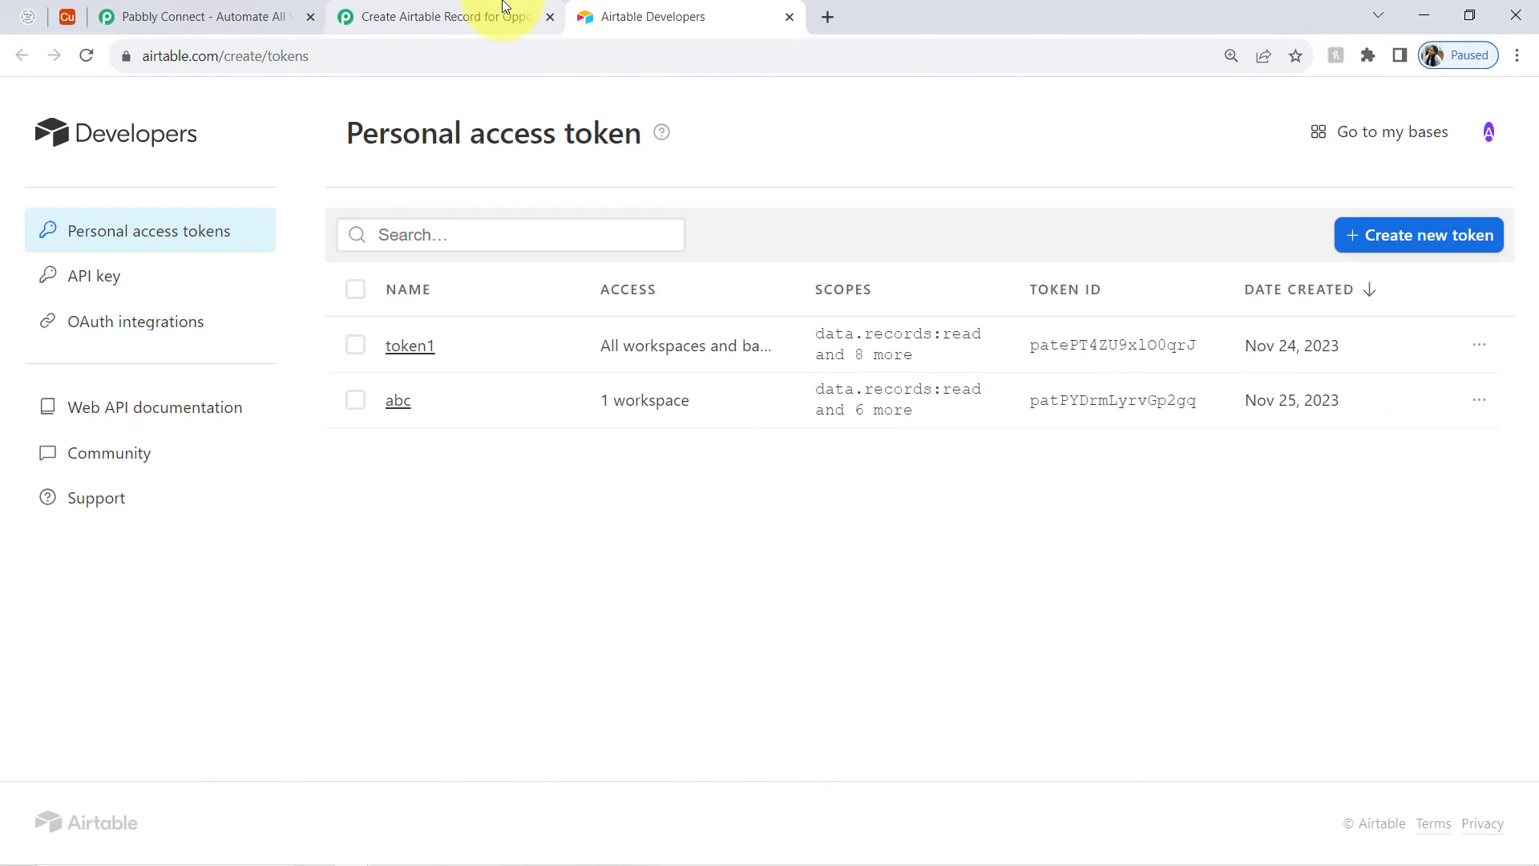
Step: Read the token creation instructions and required scopes in Pabbly Connect, and return to the Airtable token page
left_click(498, 11)
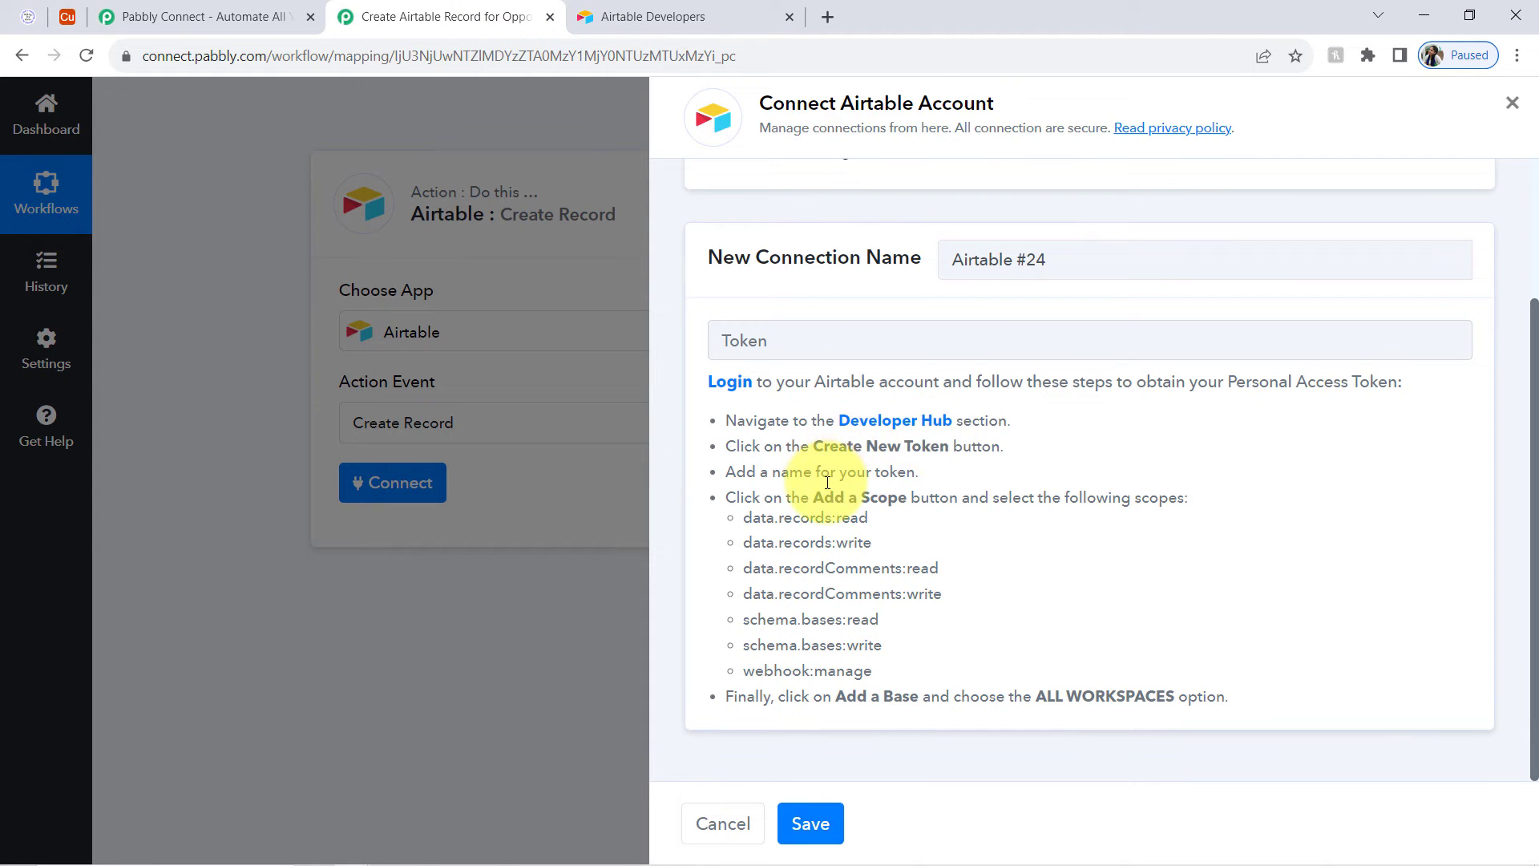
left_click_drag(829, 465, 947, 450)
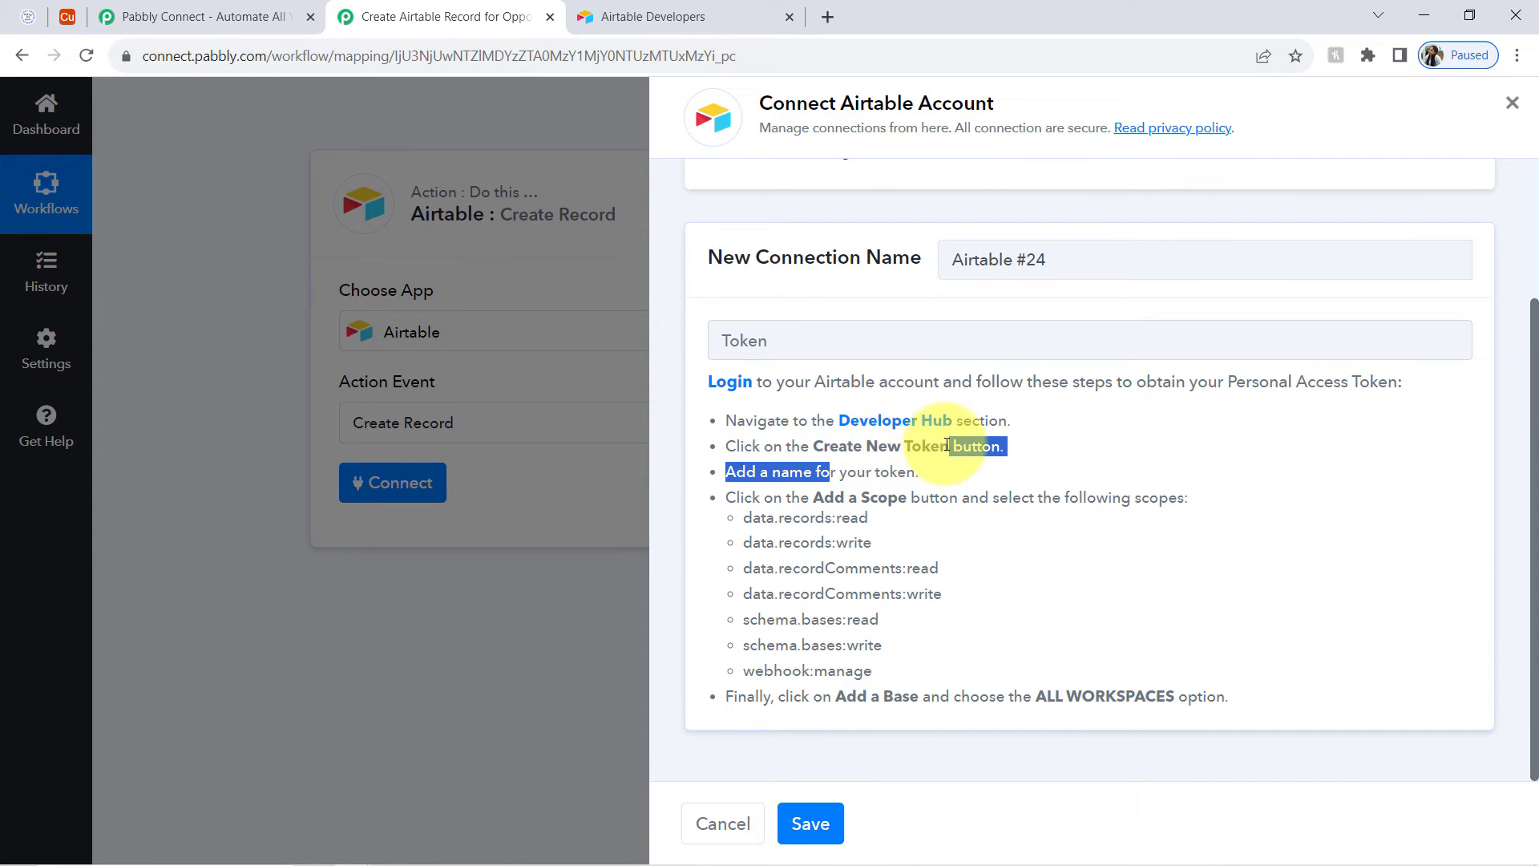
left_click(869, 449)
left_click_drag(755, 519, 846, 646)
left_click(718, 8)
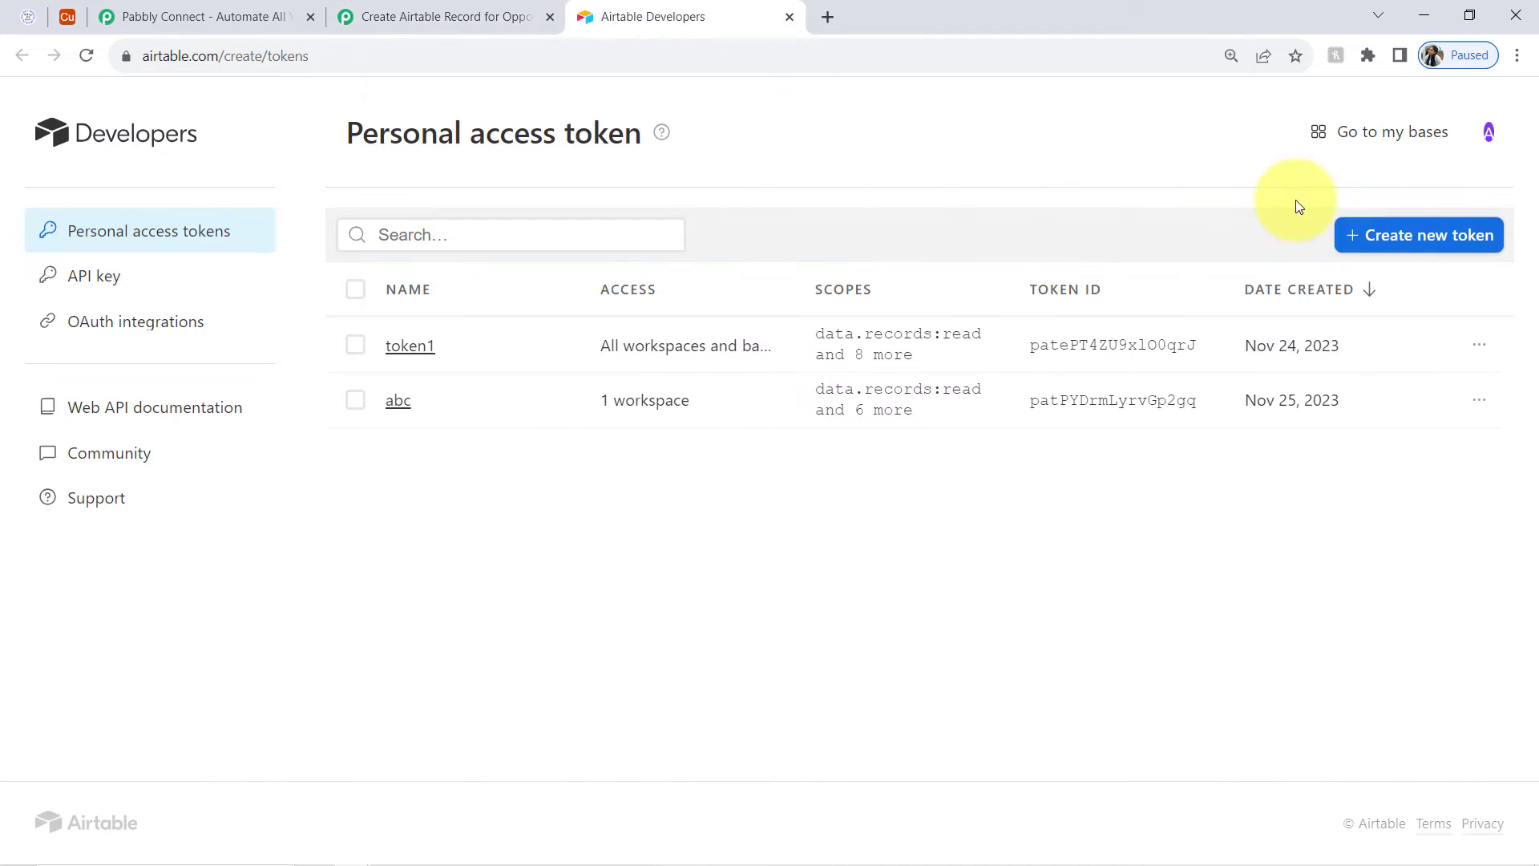
Step: Start a token named "Connection with Pabbly Connect" with scopes data.records:read, data.records:write, data.recordComments:read and data.recordComments:write
left_click(1381, 233)
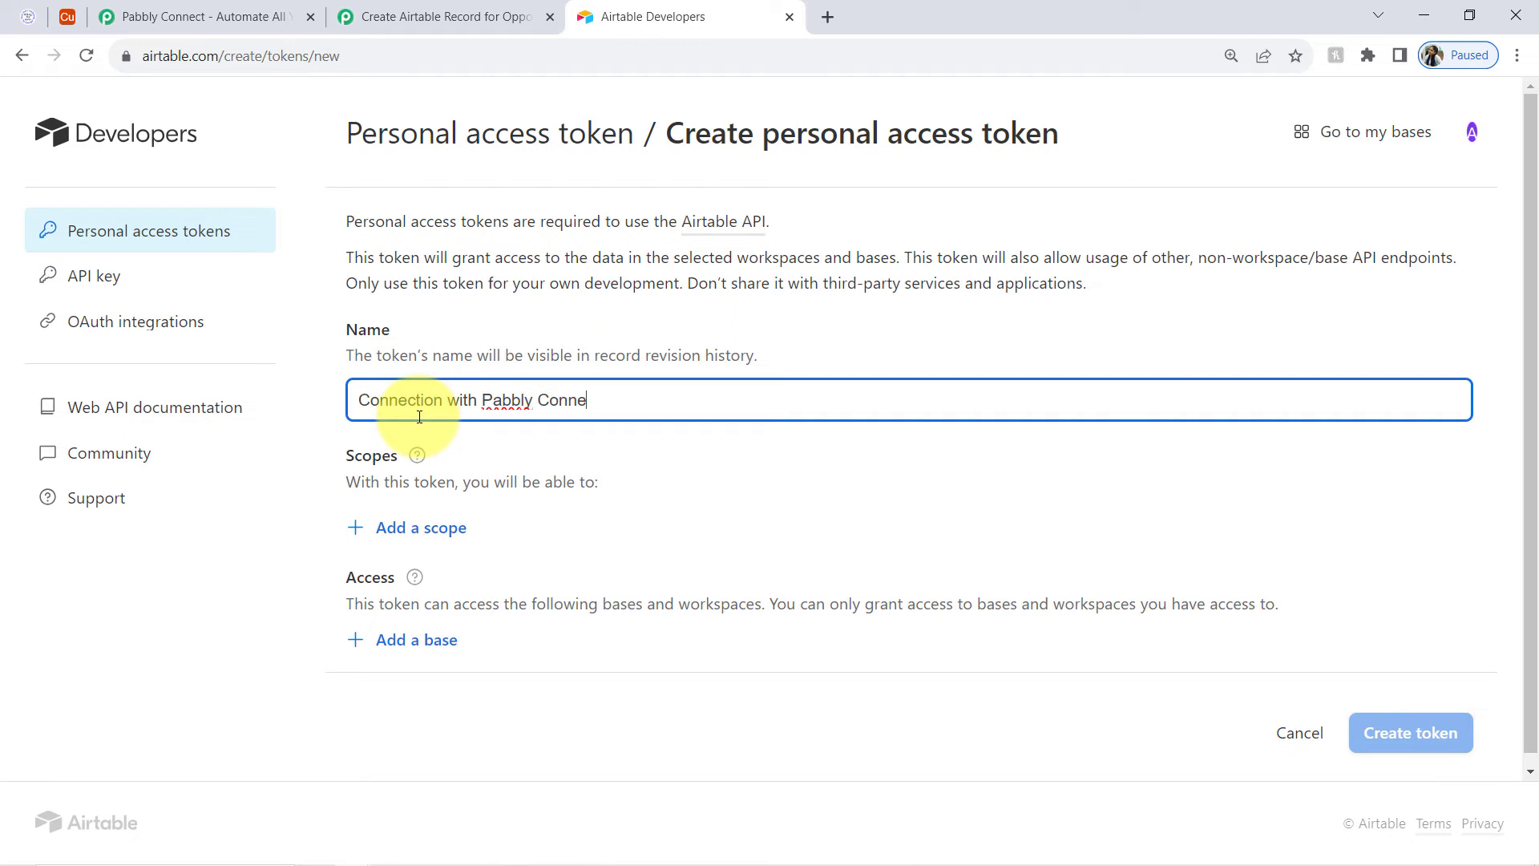
left_click(415, 526)
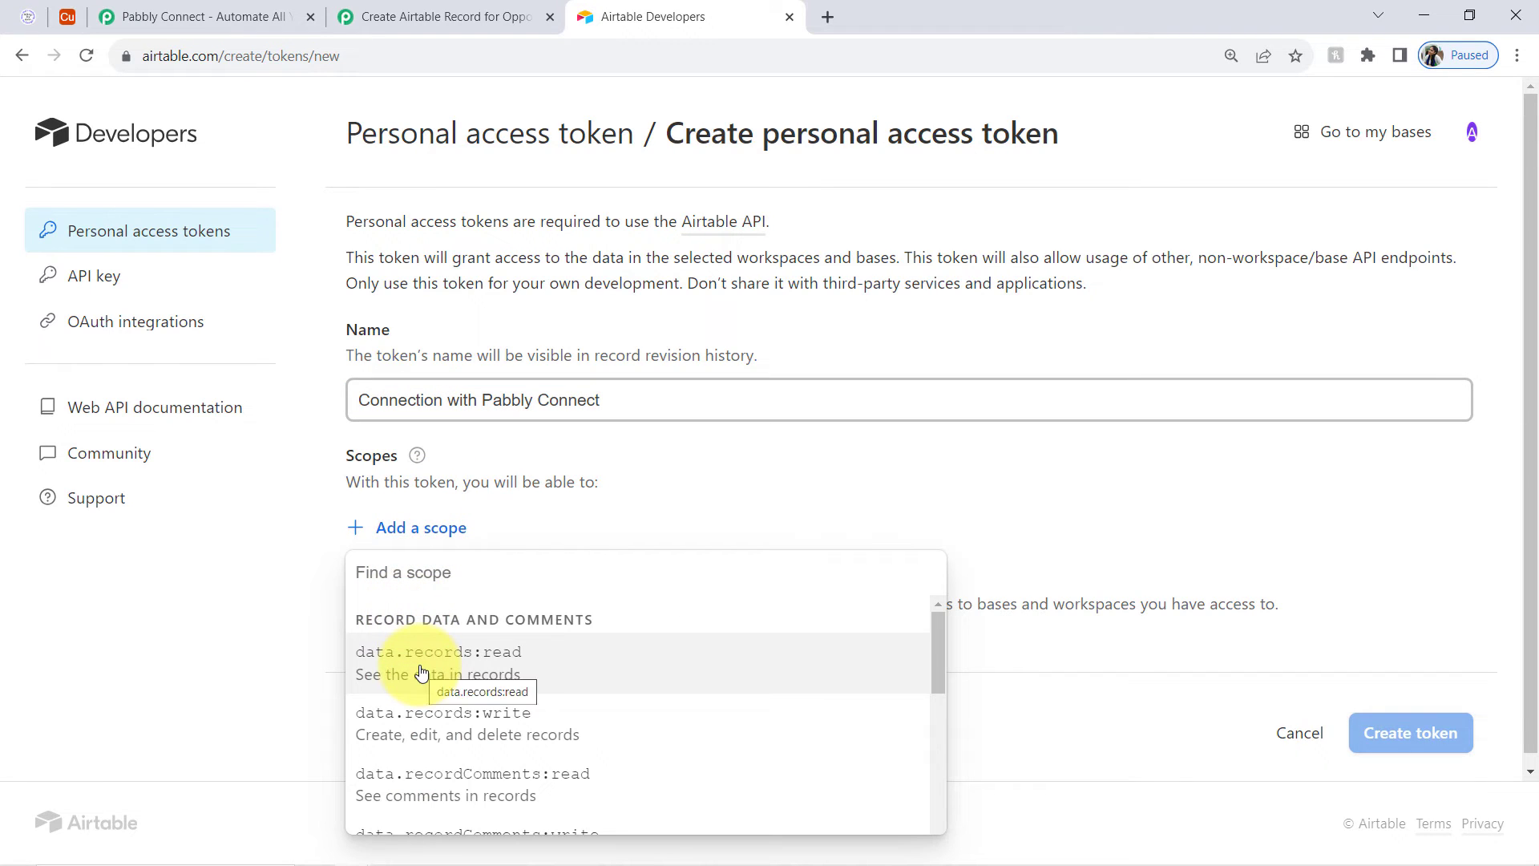
left_click(422, 672)
left_click(401, 583)
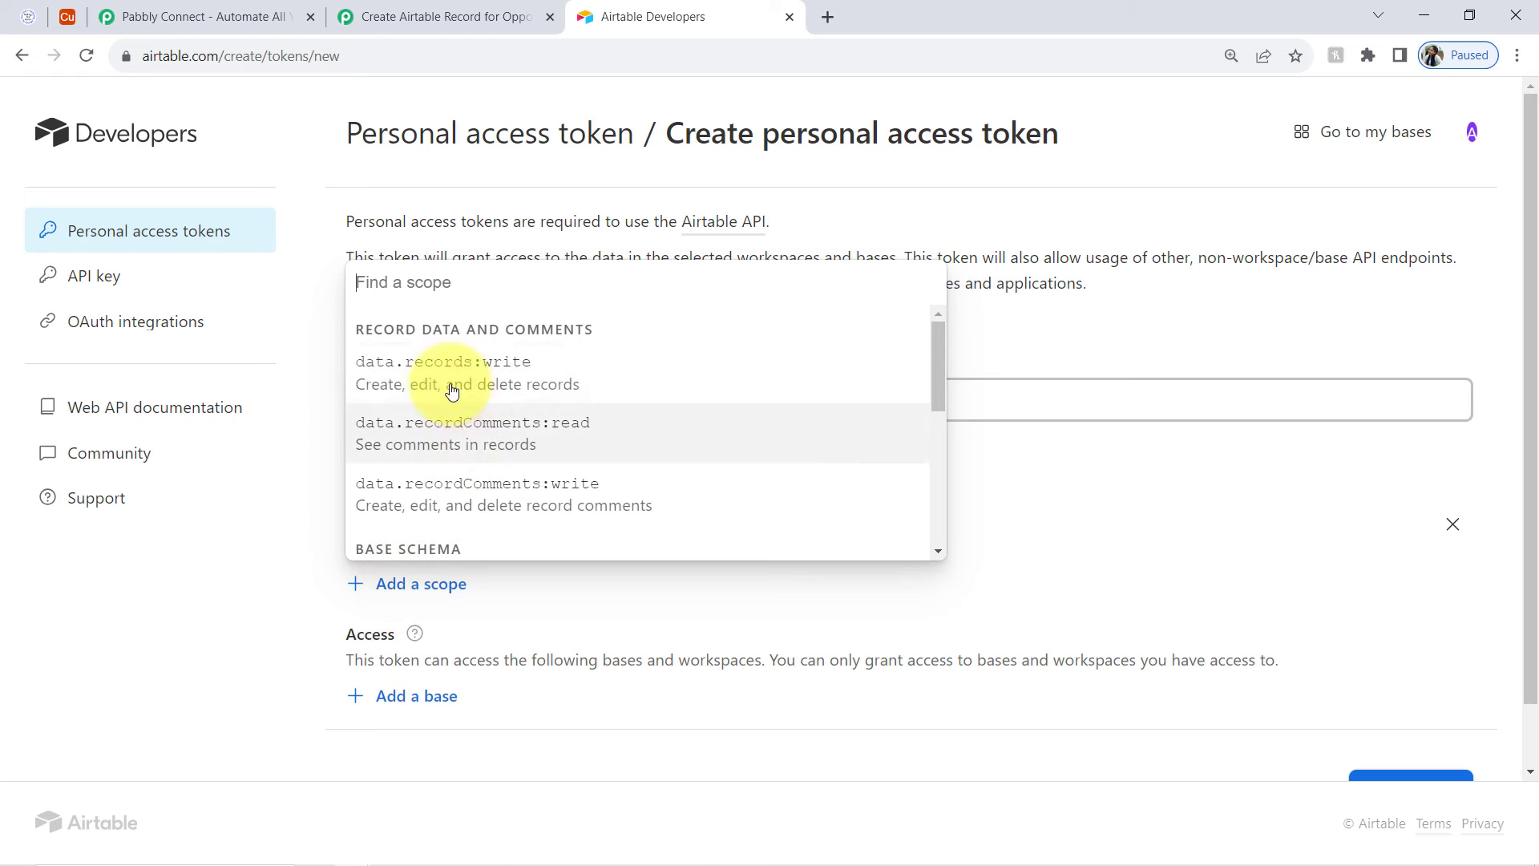
left_click(431, 372)
left_click(401, 640)
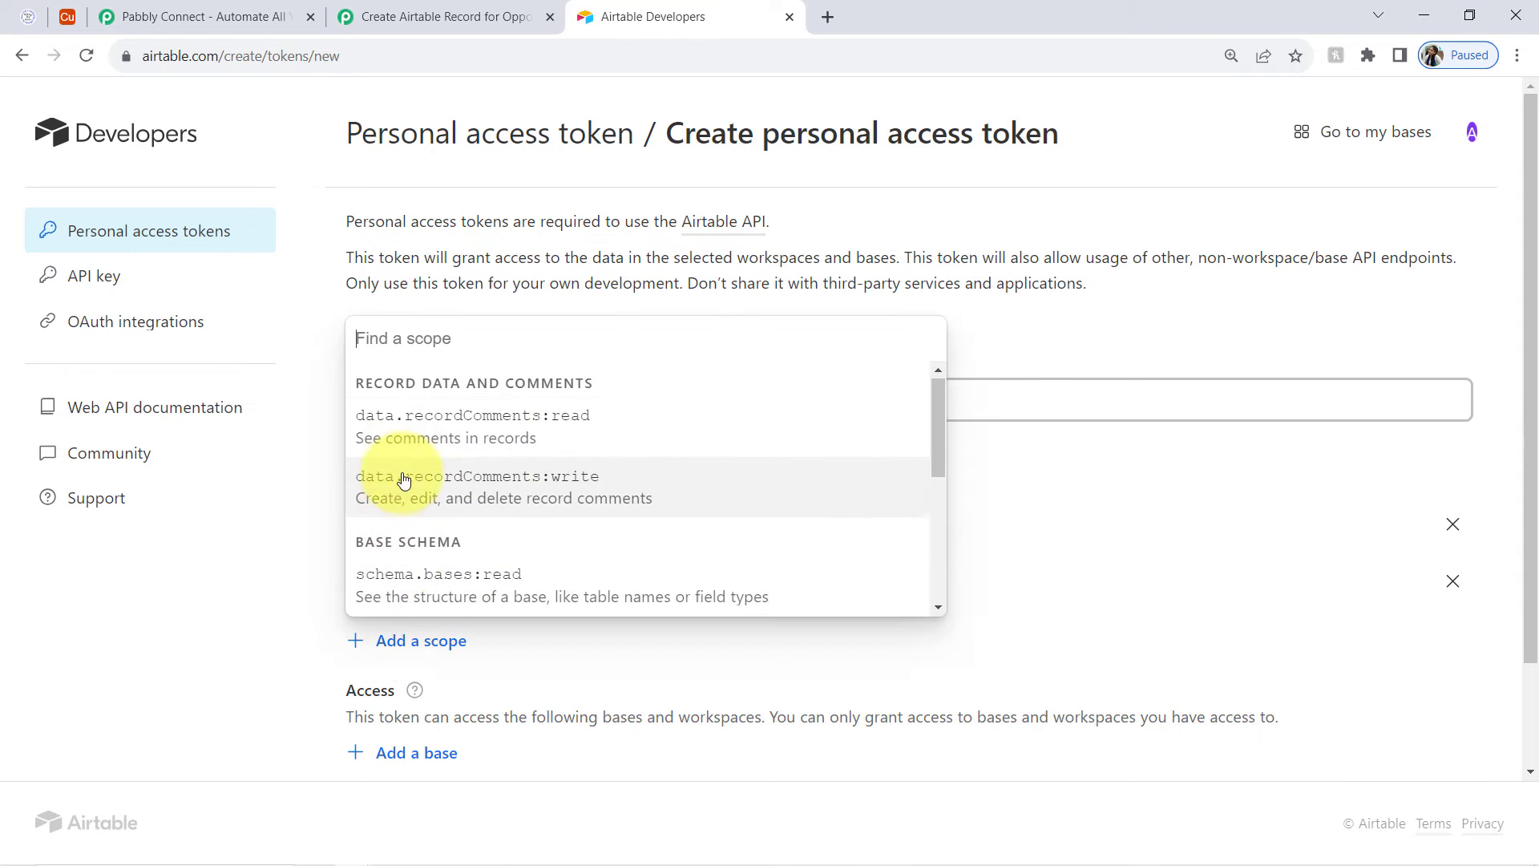
left_click(398, 437)
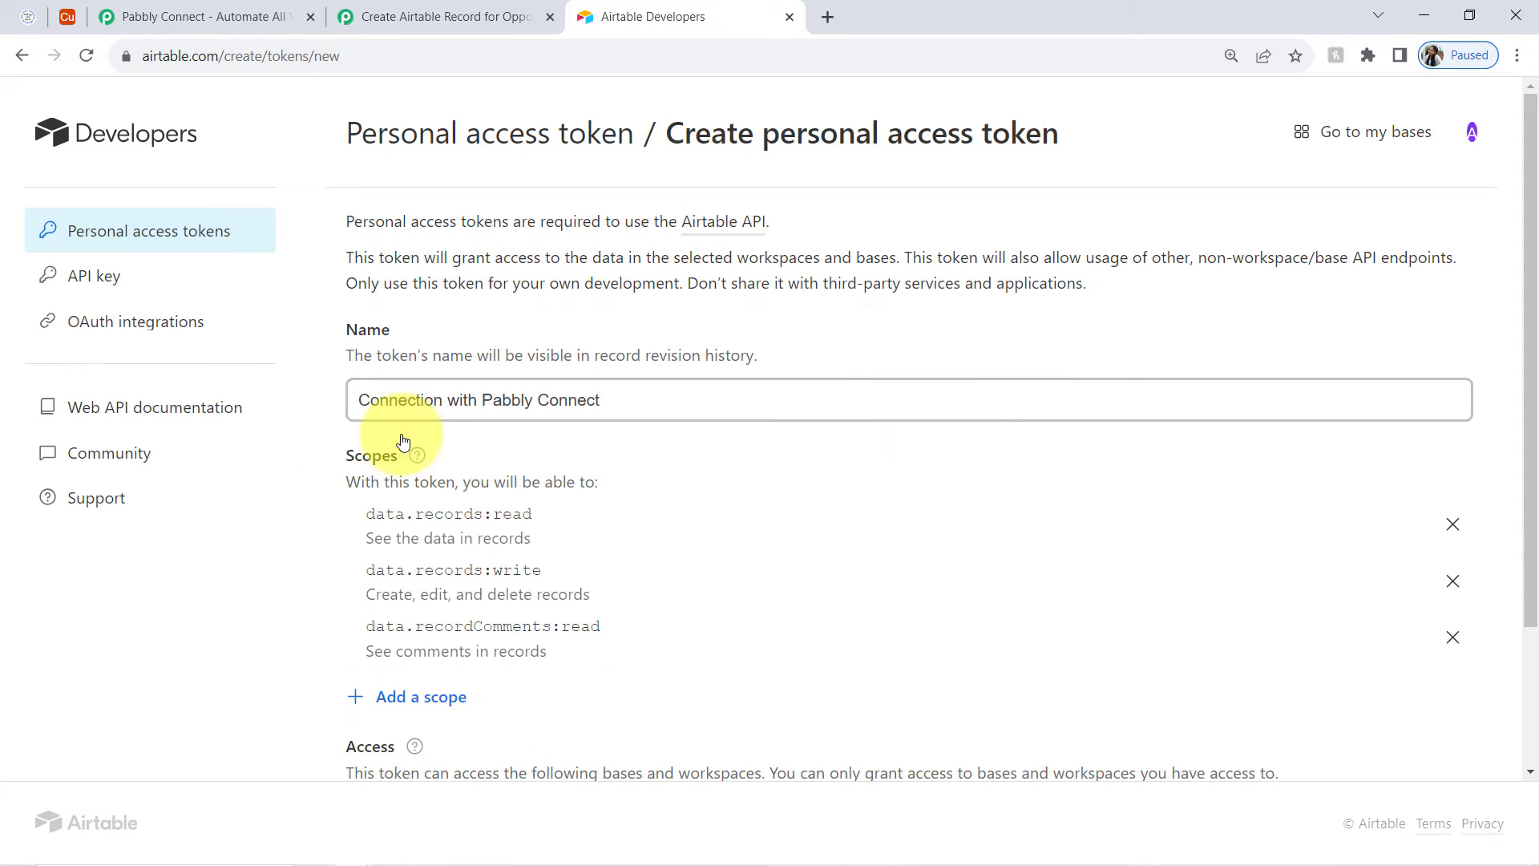
left_click(426, 697)
left_click(445, 505)
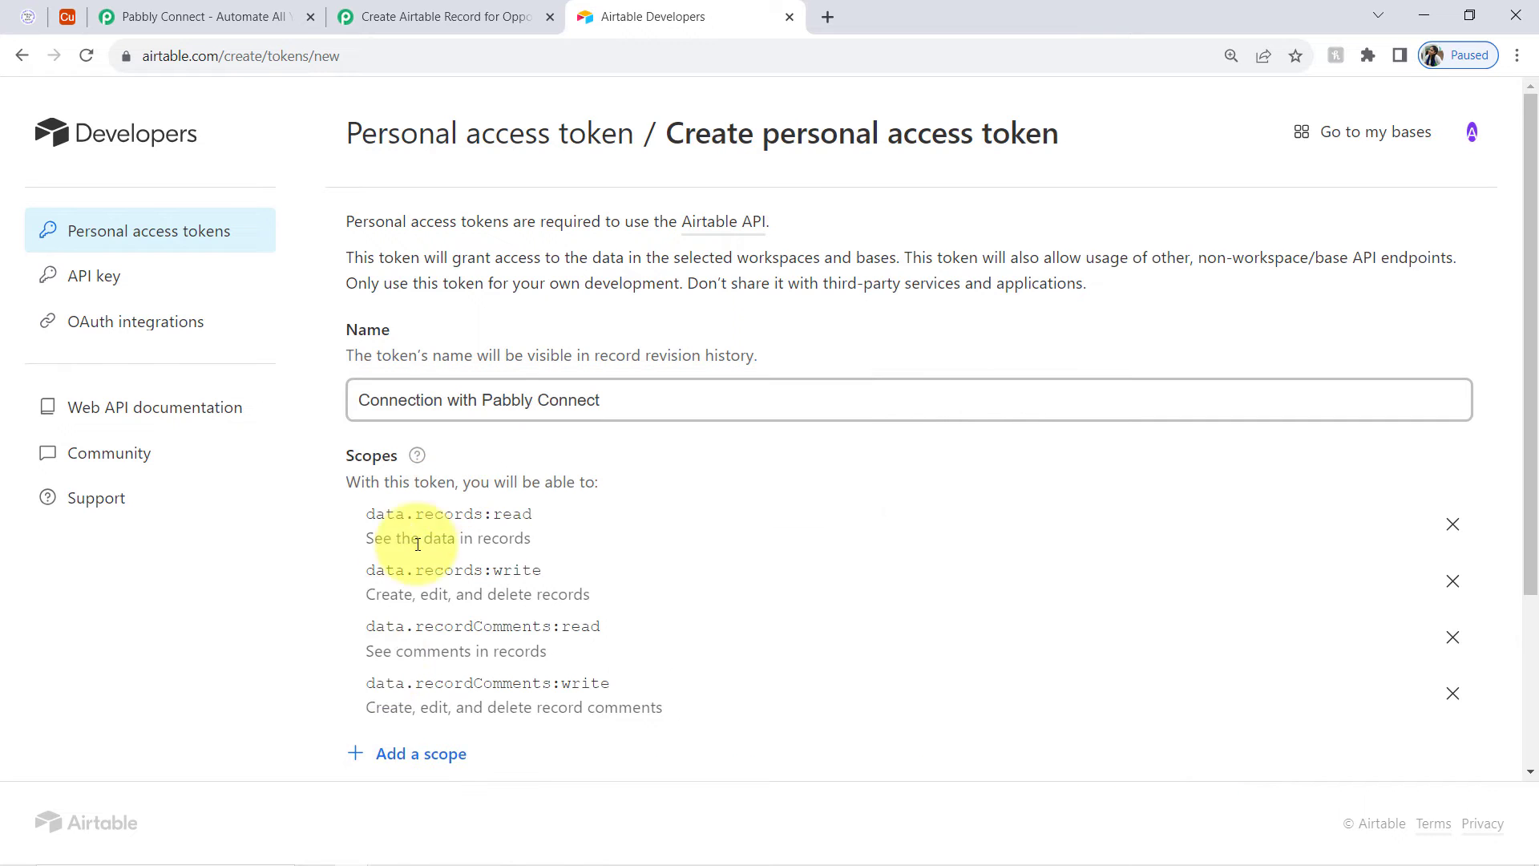
Step: Add the schema.bases:read, schema.bases:write and webhook:manage scopes to the token
left_click(377, 752)
left_click(410, 561)
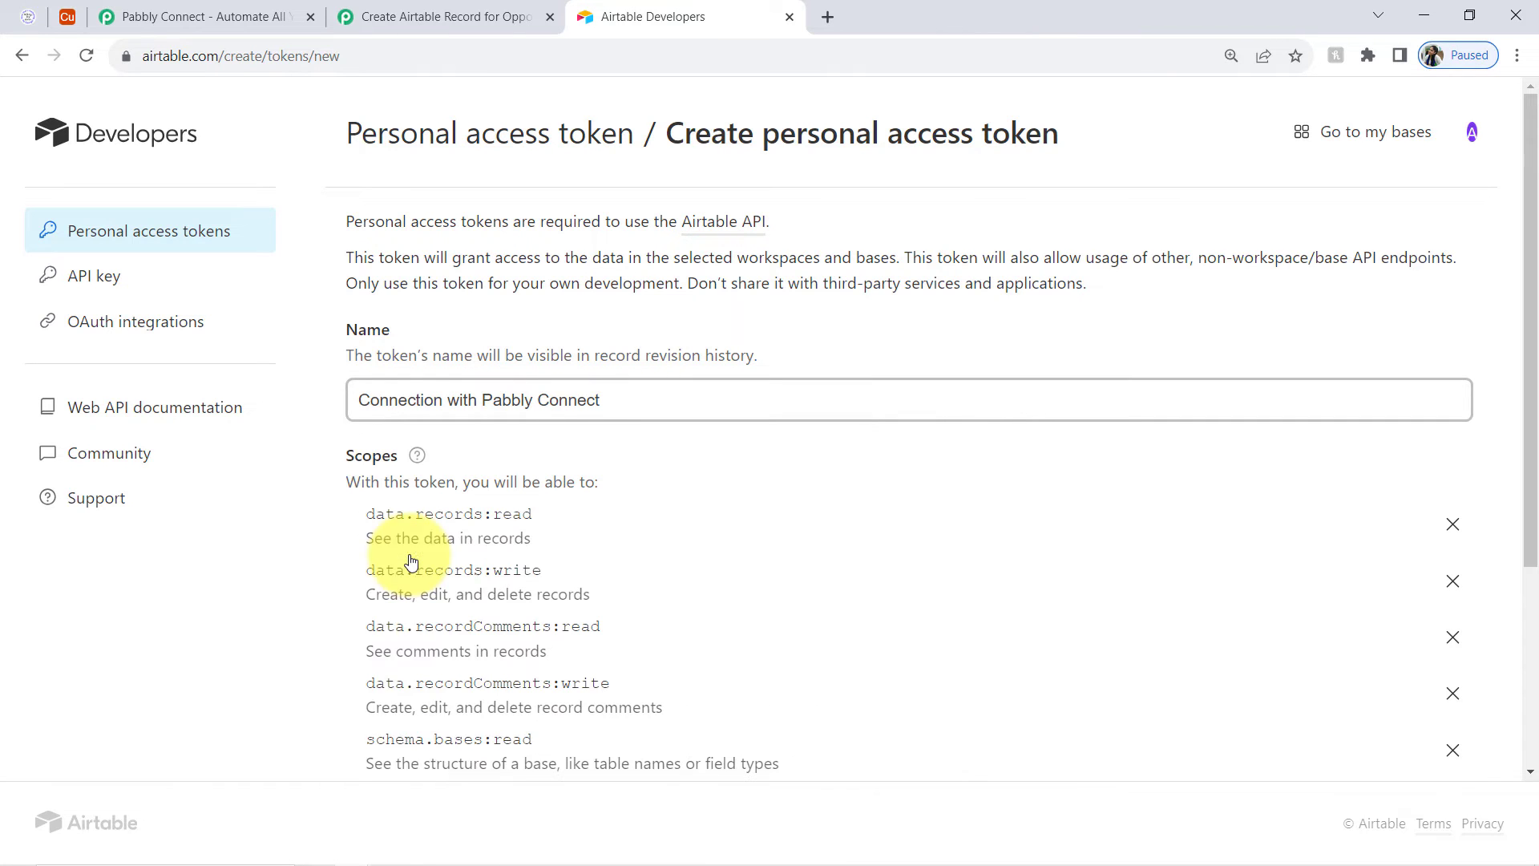
scroll(457, 629, "down", 1)
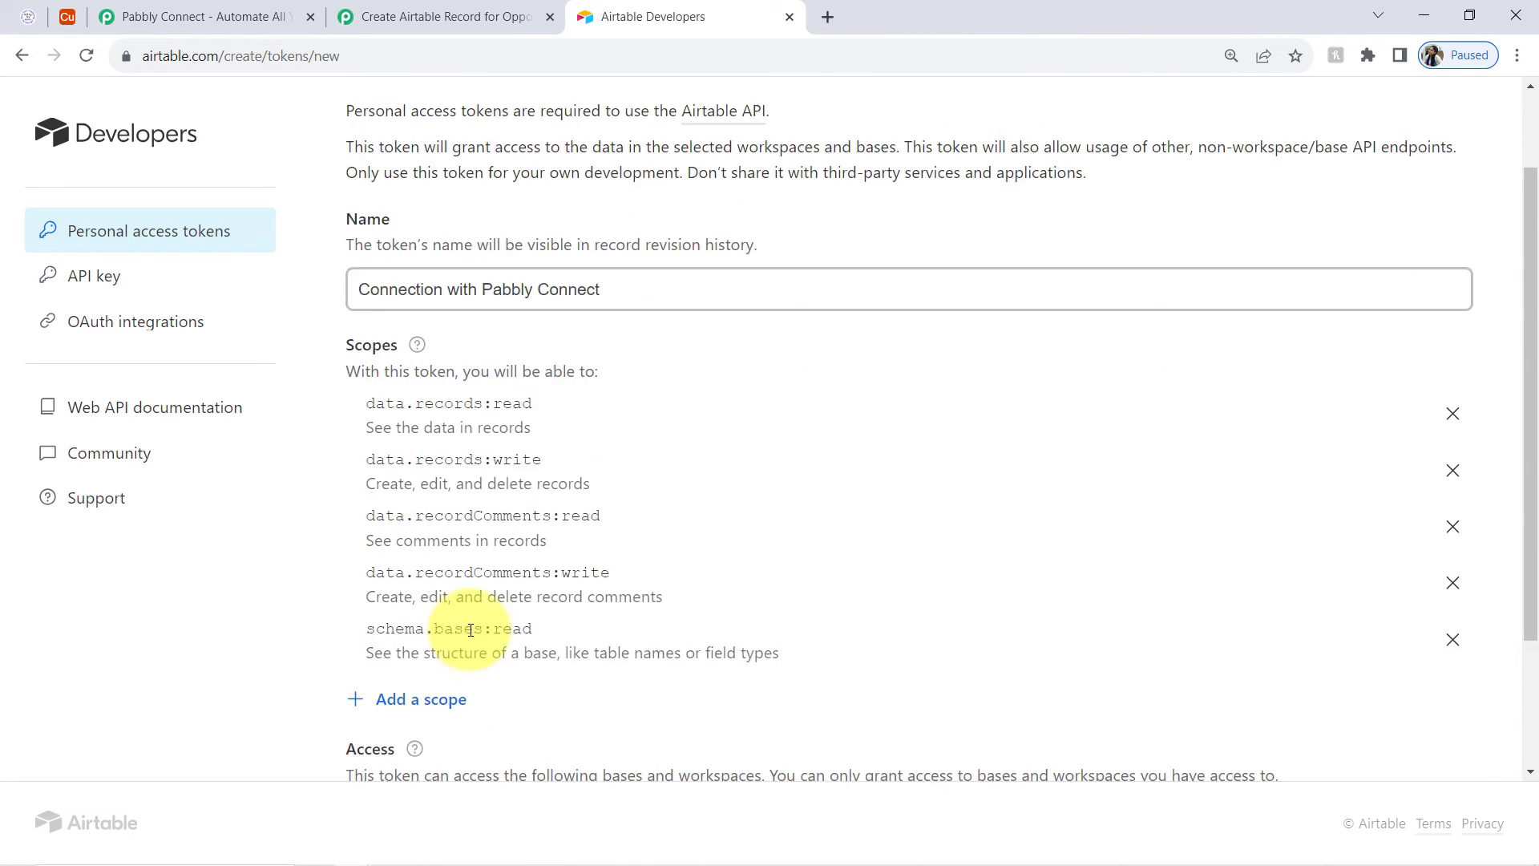
left_click(403, 720)
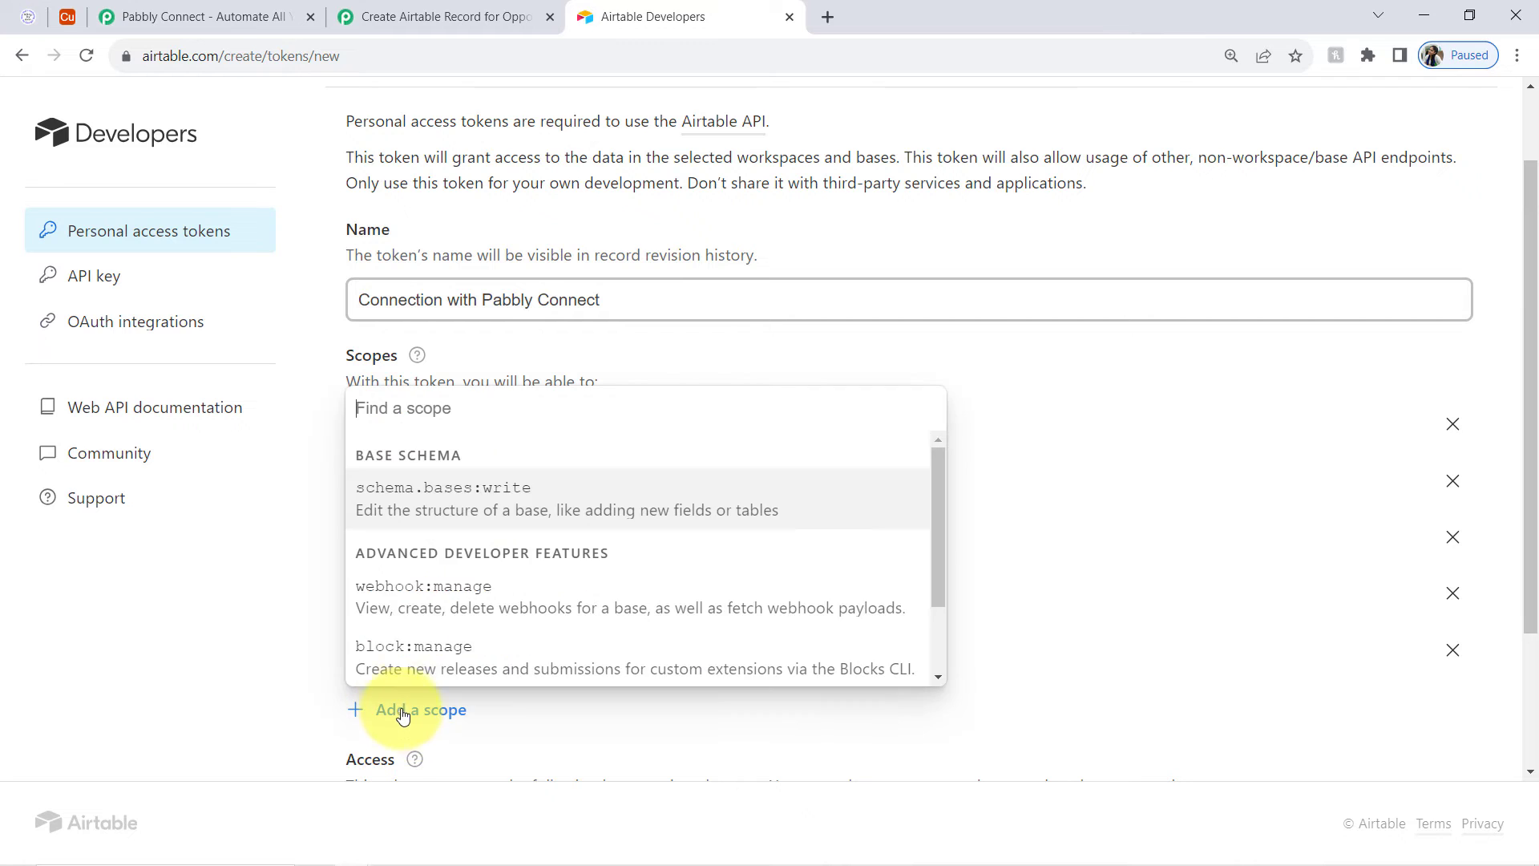
left_click(416, 503)
left_click(405, 763)
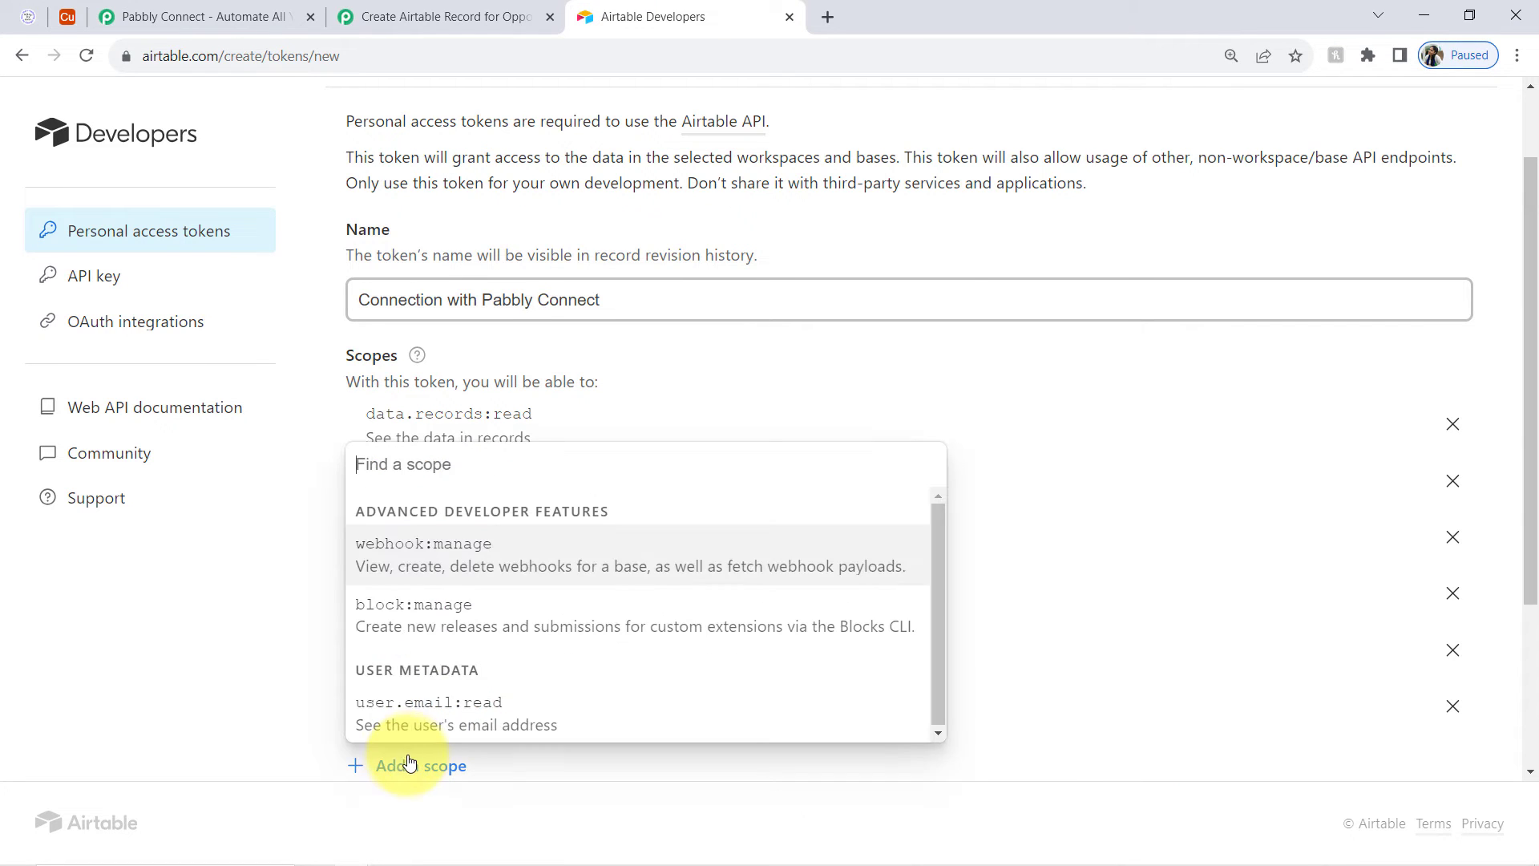
left_click(461, 565)
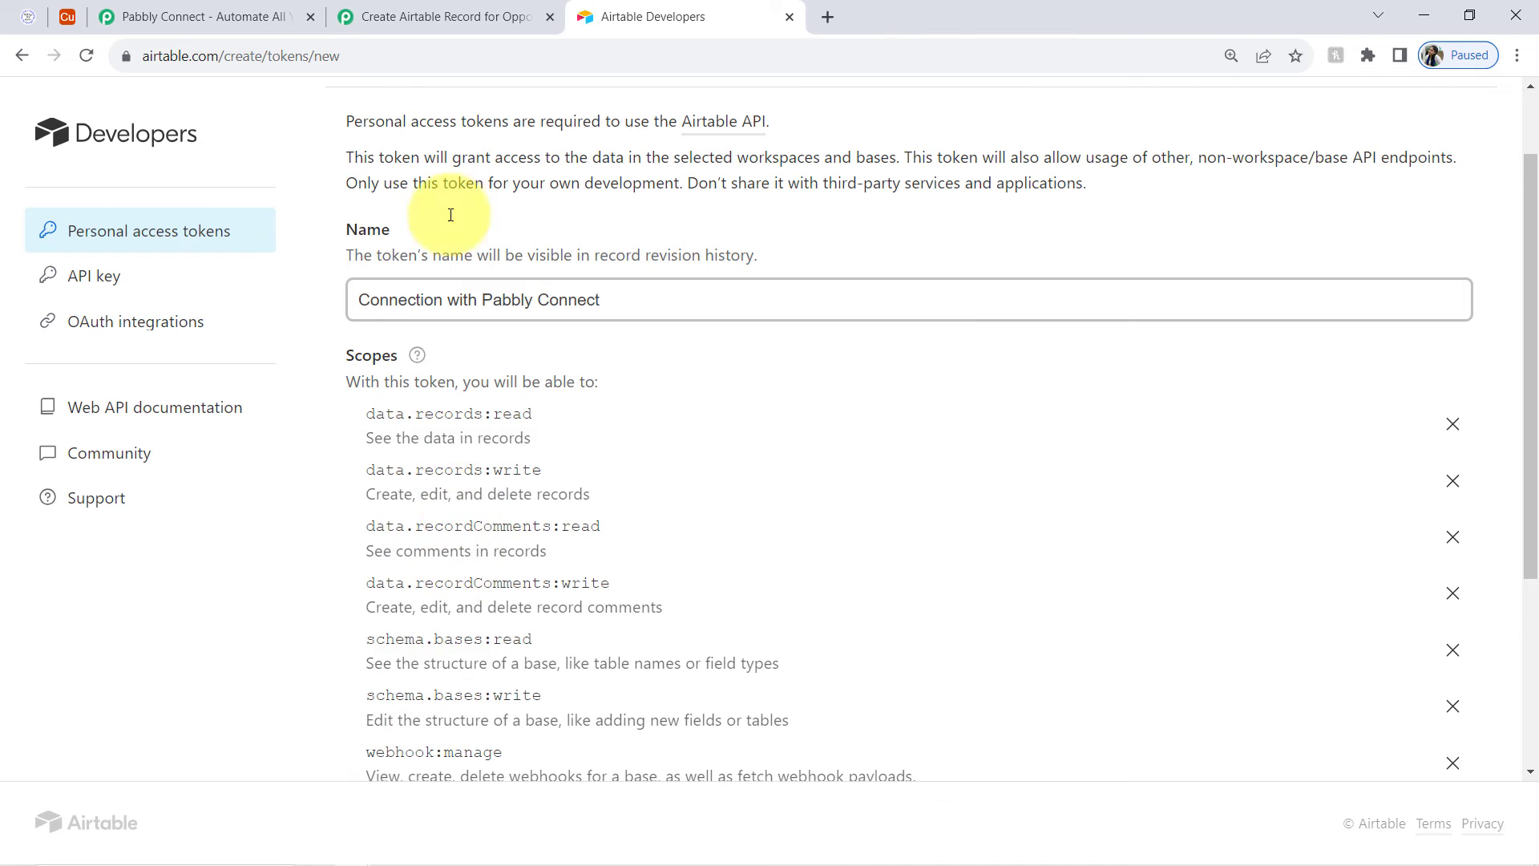
Step: Check the scope list and the base access instruction in Pabbly Connect, and return to the Airtable token form
left_click(384, 16)
left_click_drag(865, 646, 803, 546)
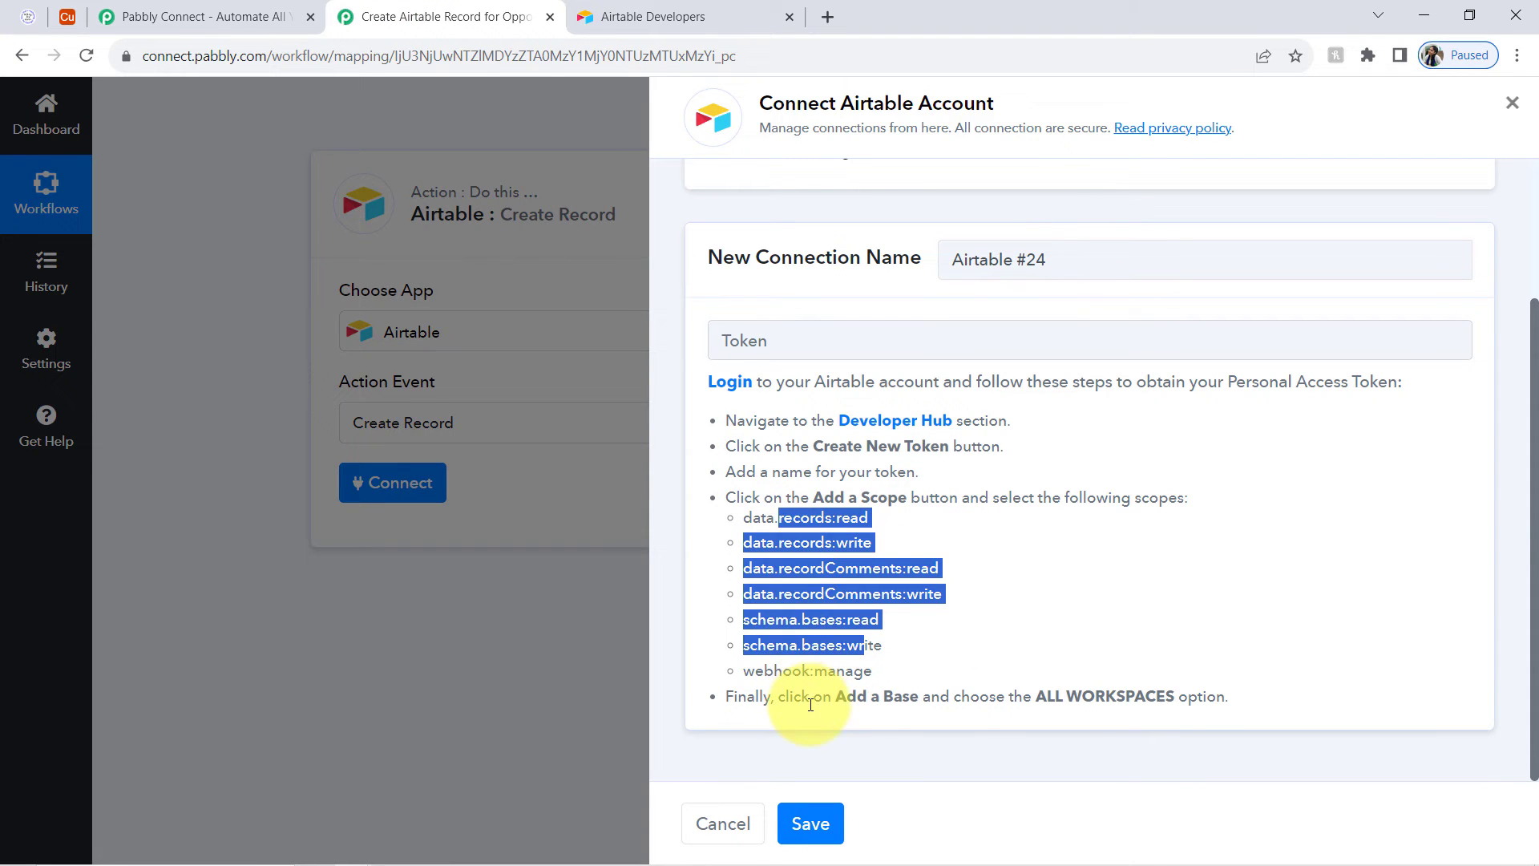
left_click_drag(811, 696, 1165, 696)
left_click(645, 9)
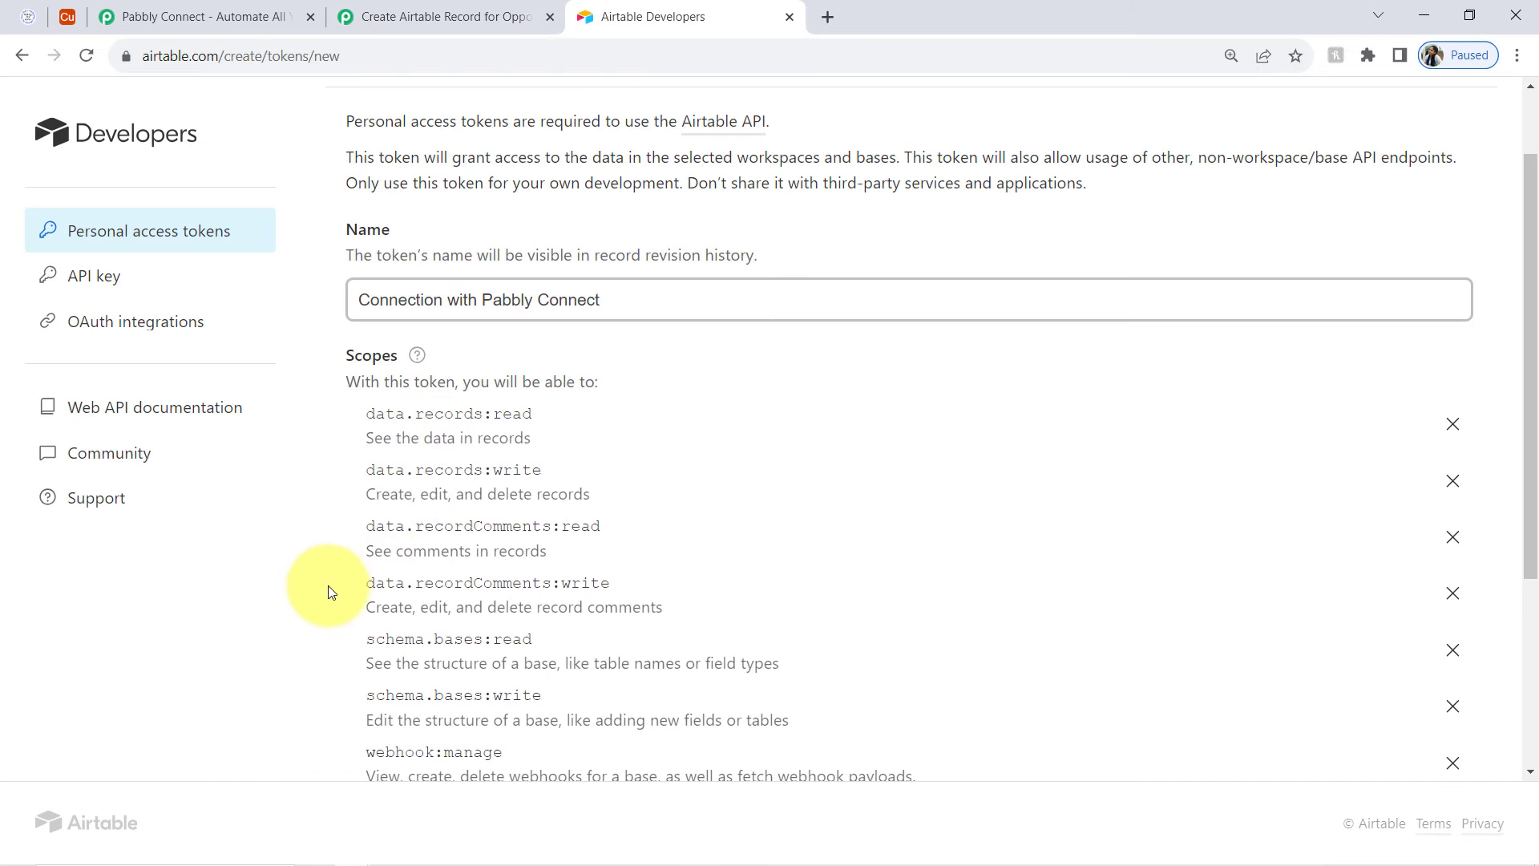
Step: Grant the token access to all current and future bases in all current and future workspaces
left_click_drag(1533, 505, 1501, 790)
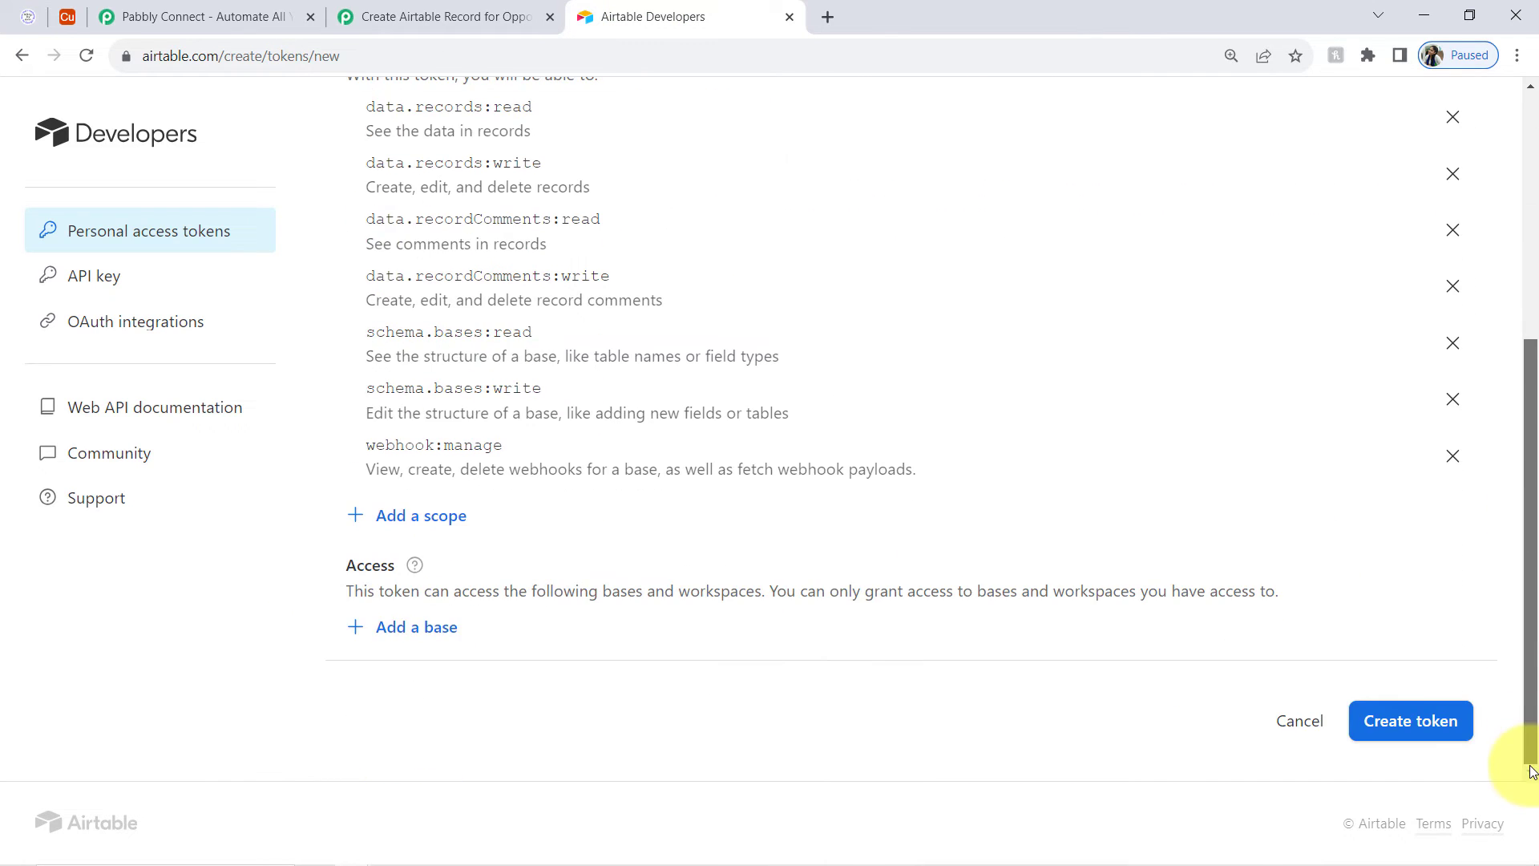
left_click(413, 637)
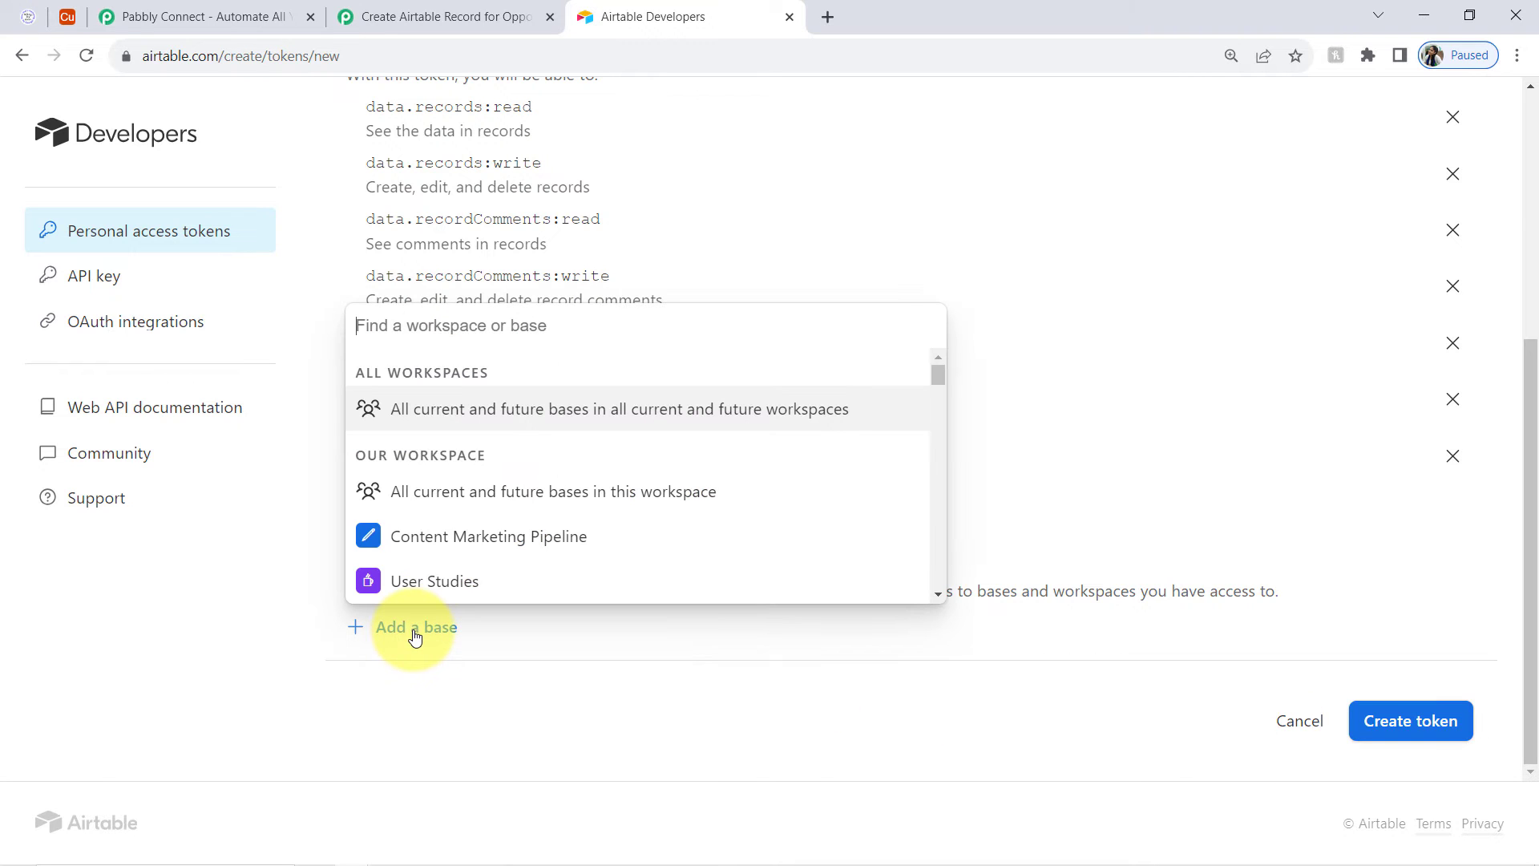
left_click(447, 410)
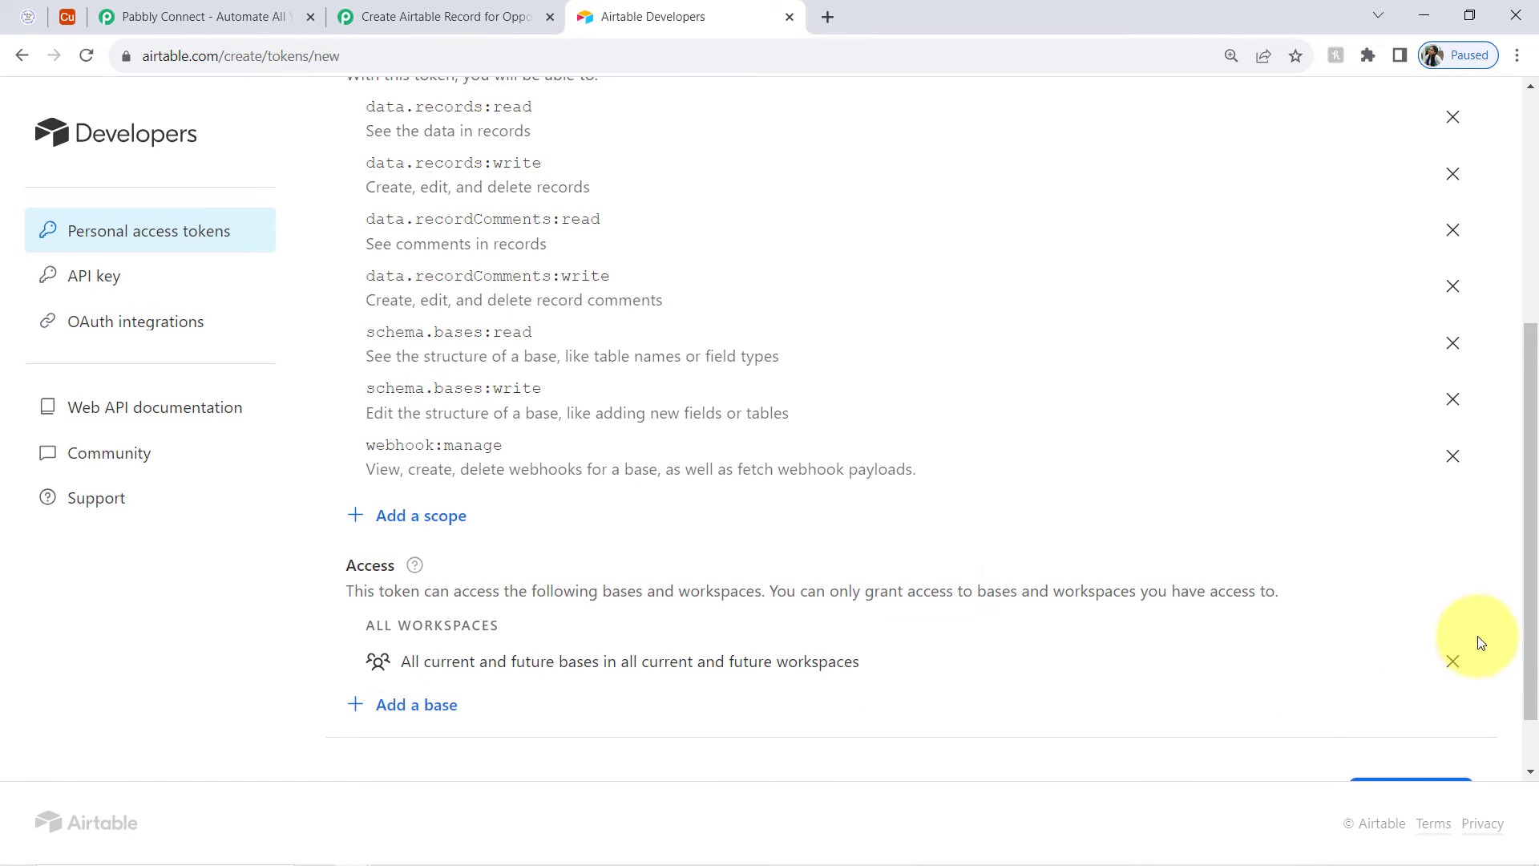
Step: Create the personal access token, copy it, and switch back to the Airtable connection form in Pabbly Connect
left_click(1402, 722)
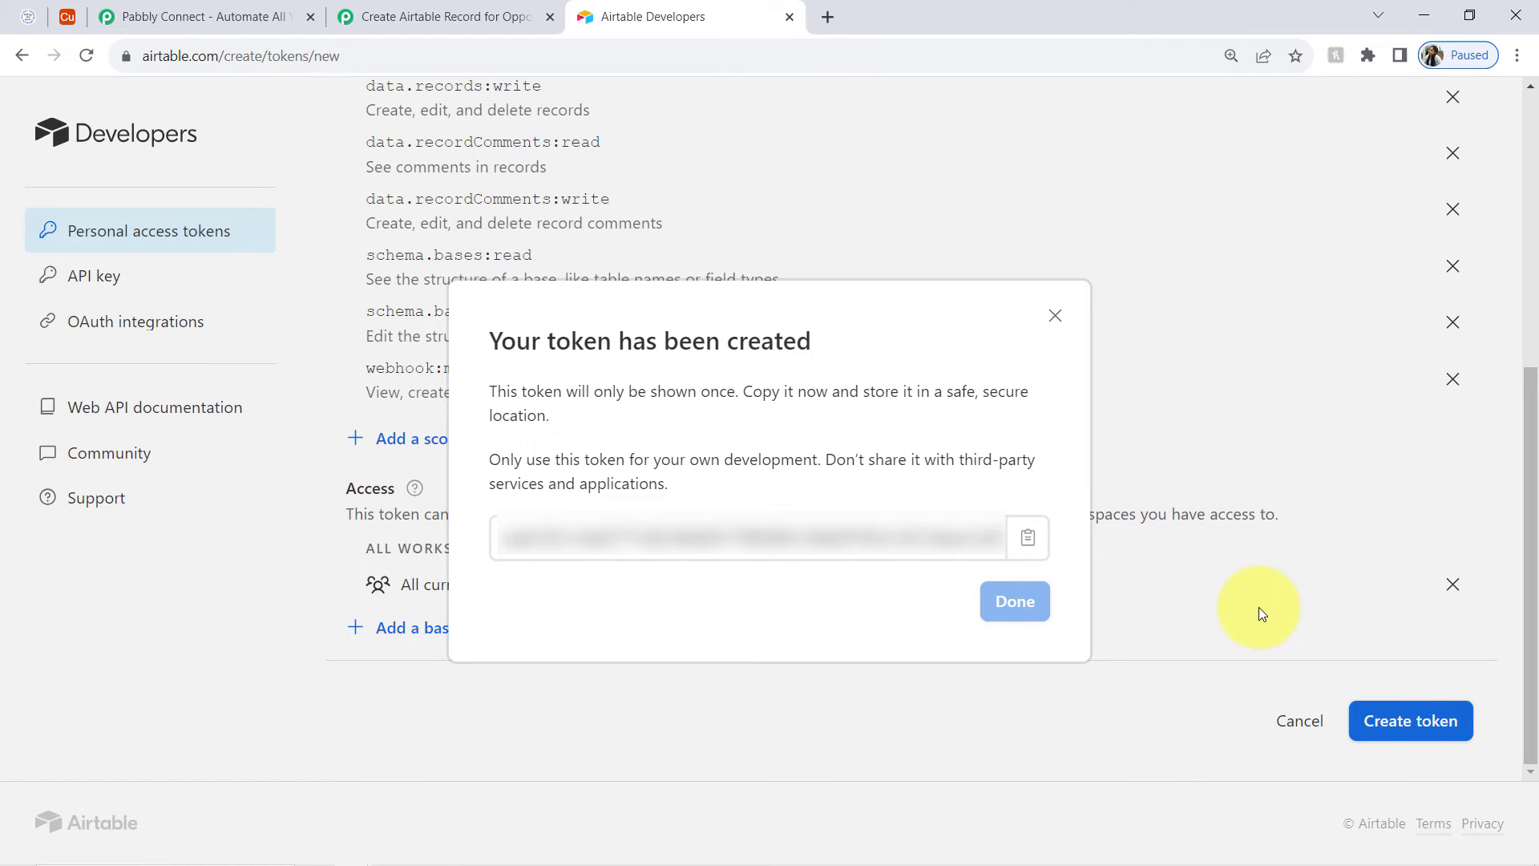
left_click(1026, 537)
left_click(1016, 601)
left_click(463, 8)
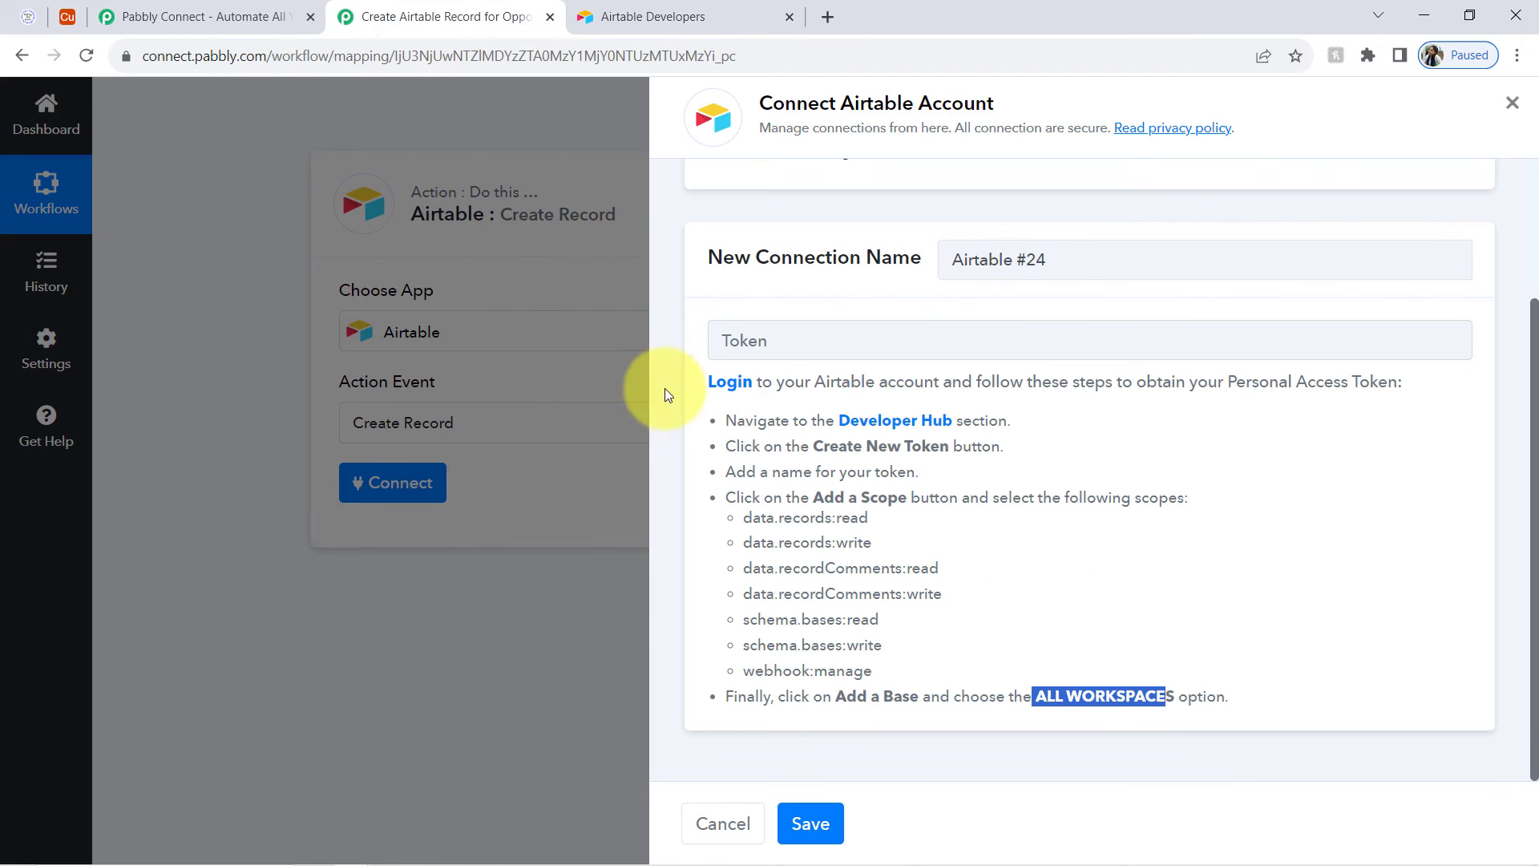
Step: Paste the Airtable personal access token into the new connection's Token field and save the connection
left_click(750, 340)
key("ctrl+v")
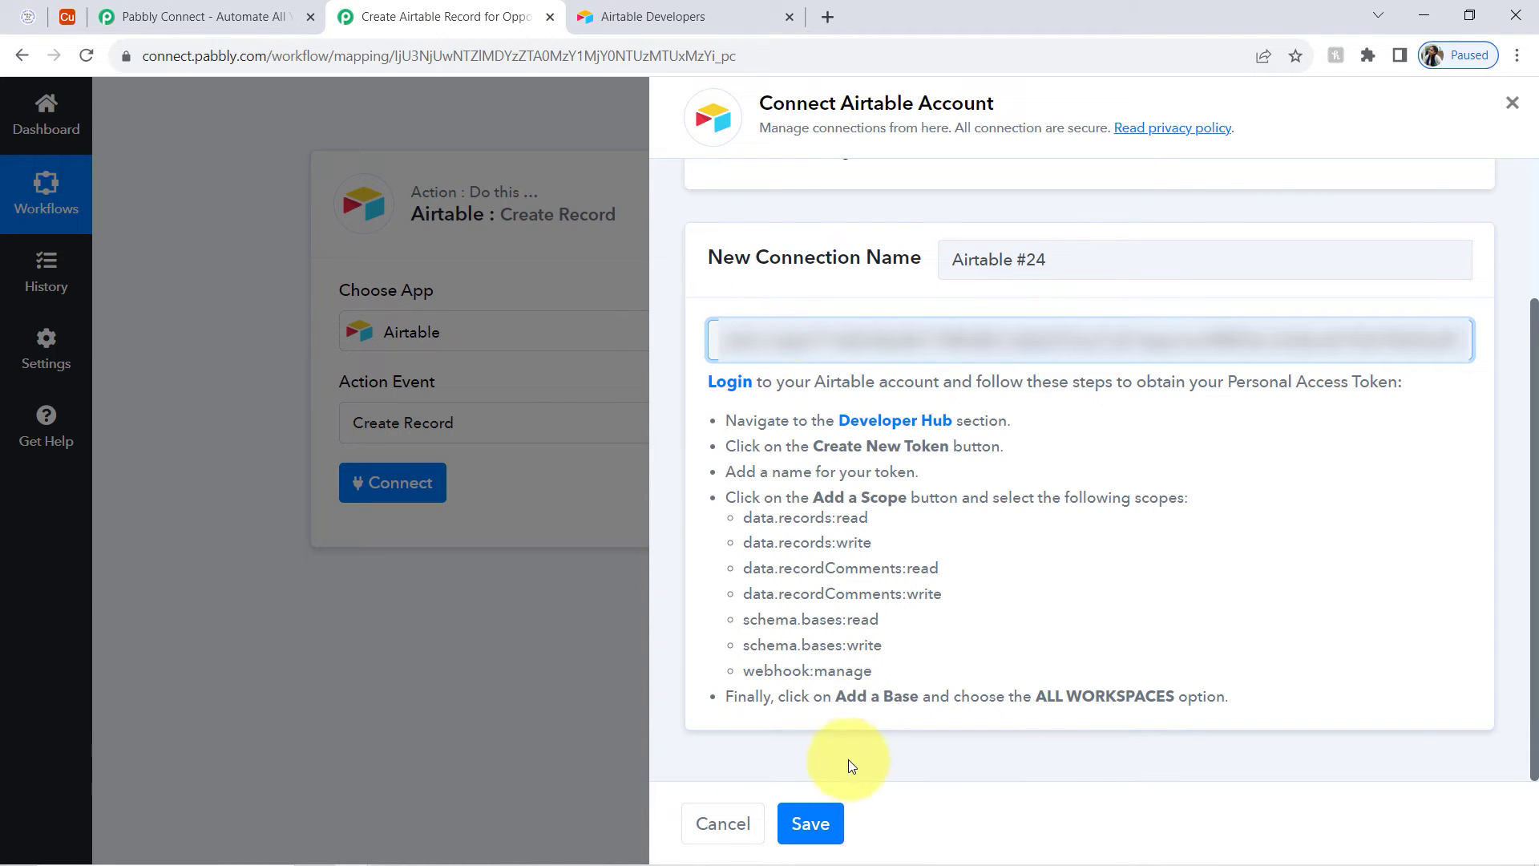
left_click(804, 822)
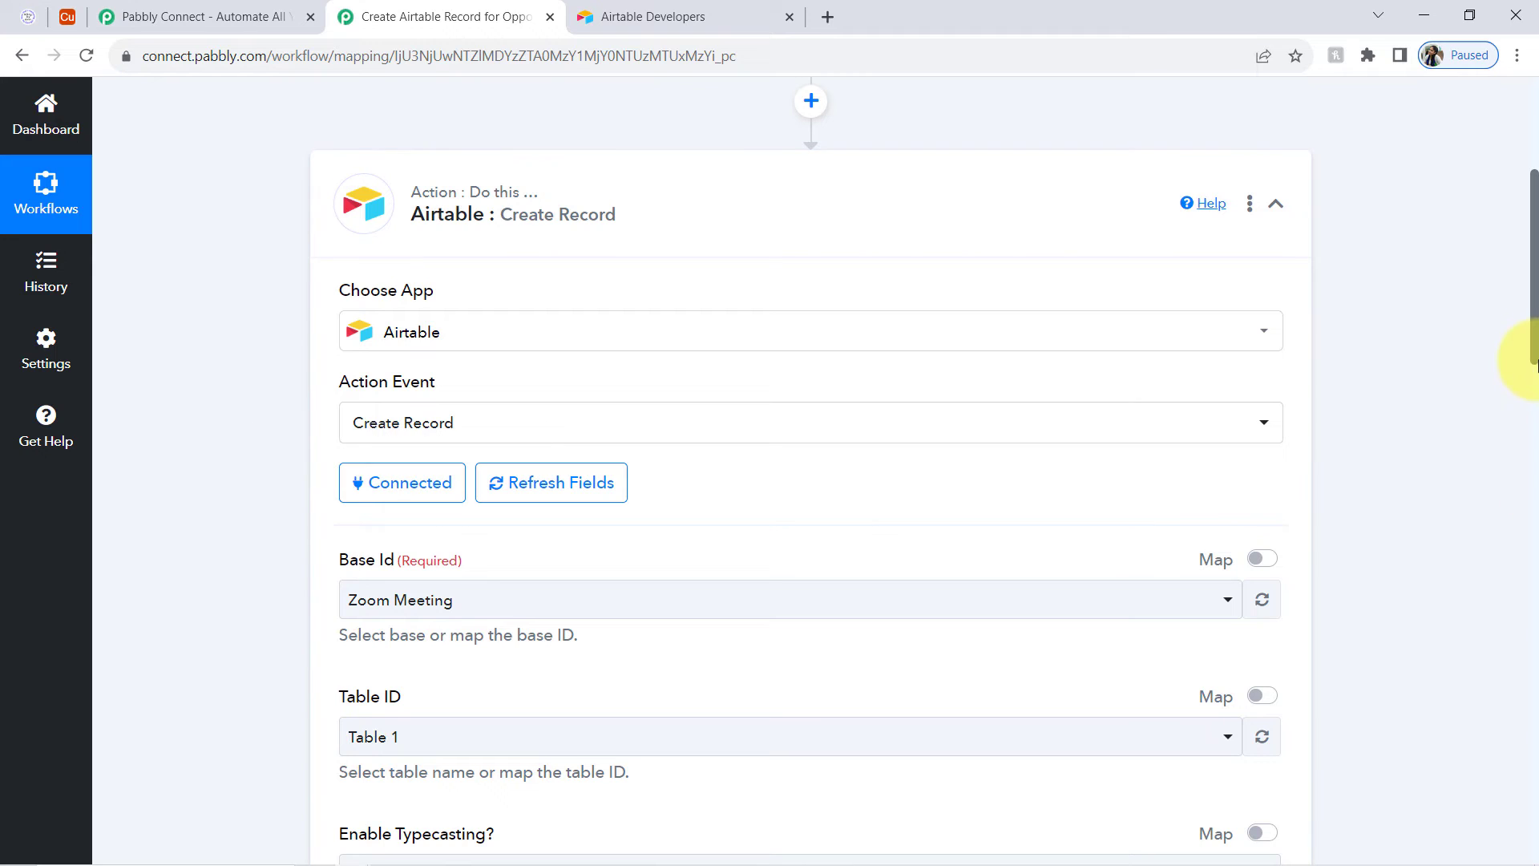
Step: Review the available bases, check the target base's name in Airtable, and close the Airtable Developers page
scroll(1523, 368, "down", 4)
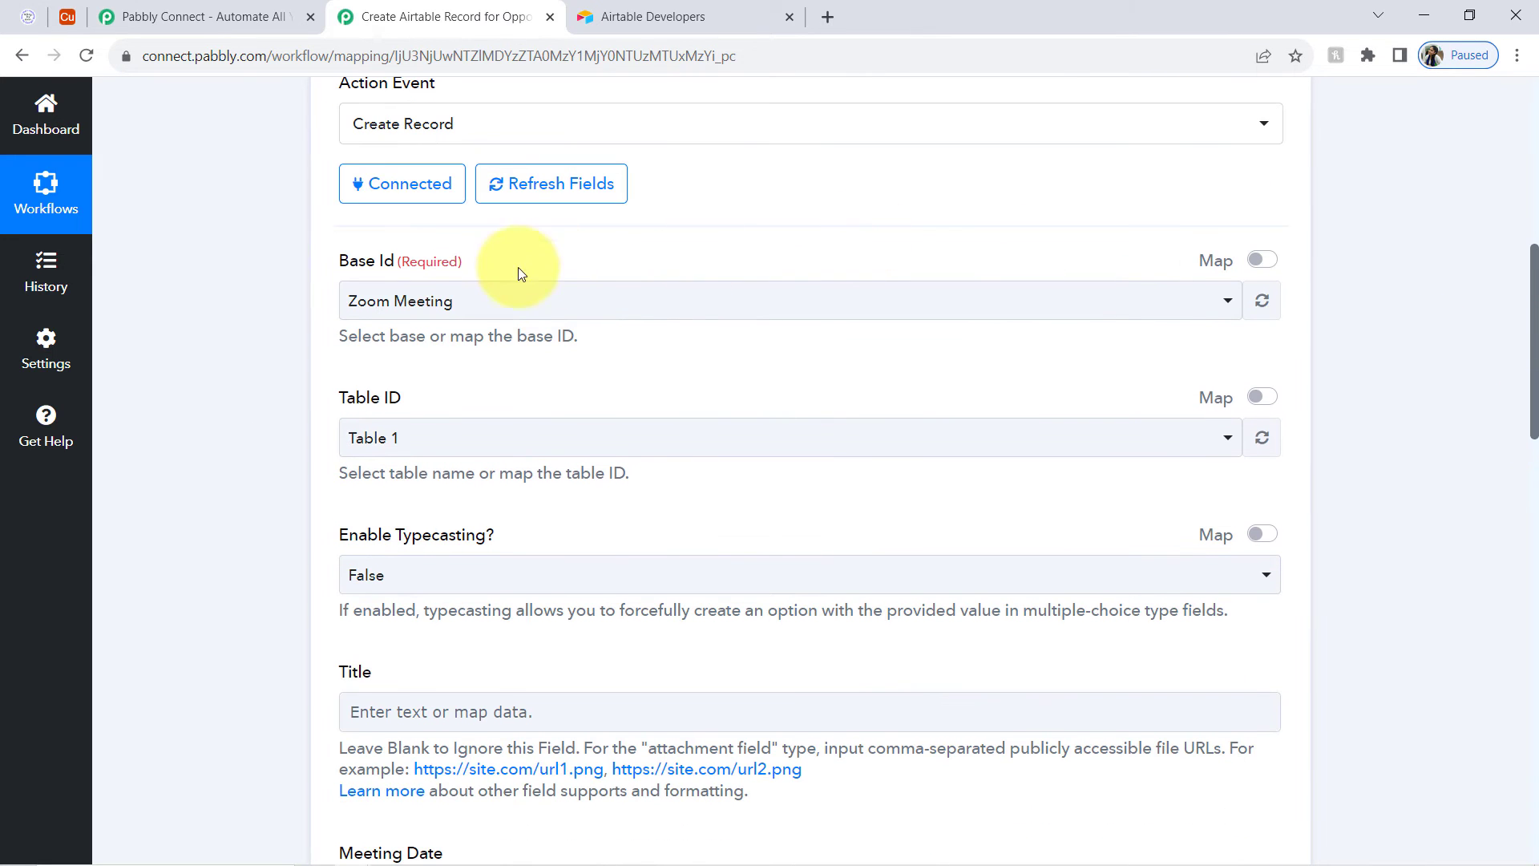
left_click_drag(350, 266, 394, 264)
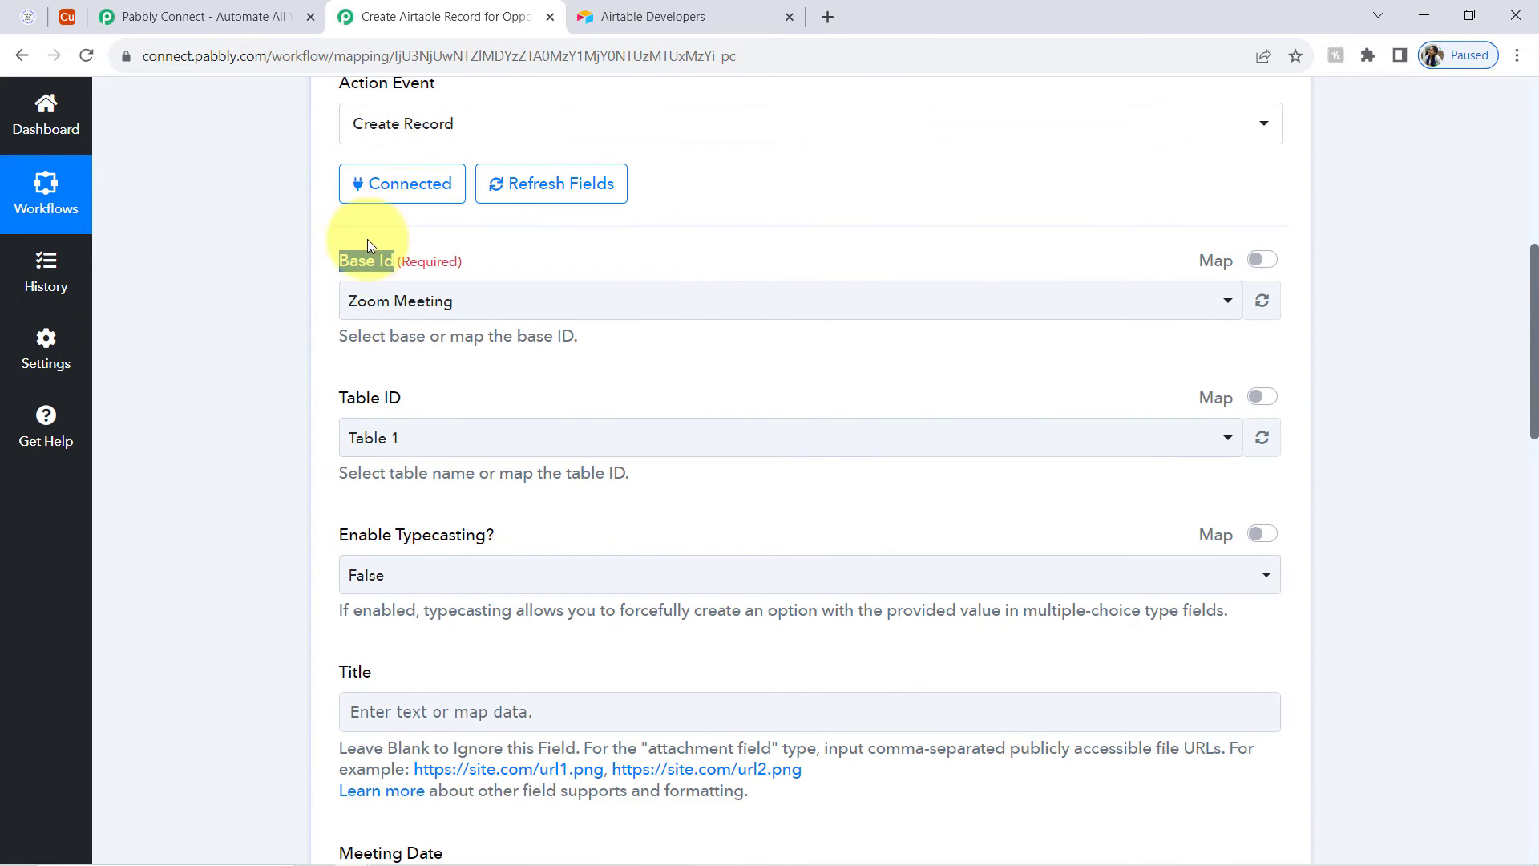
left_click(366, 303)
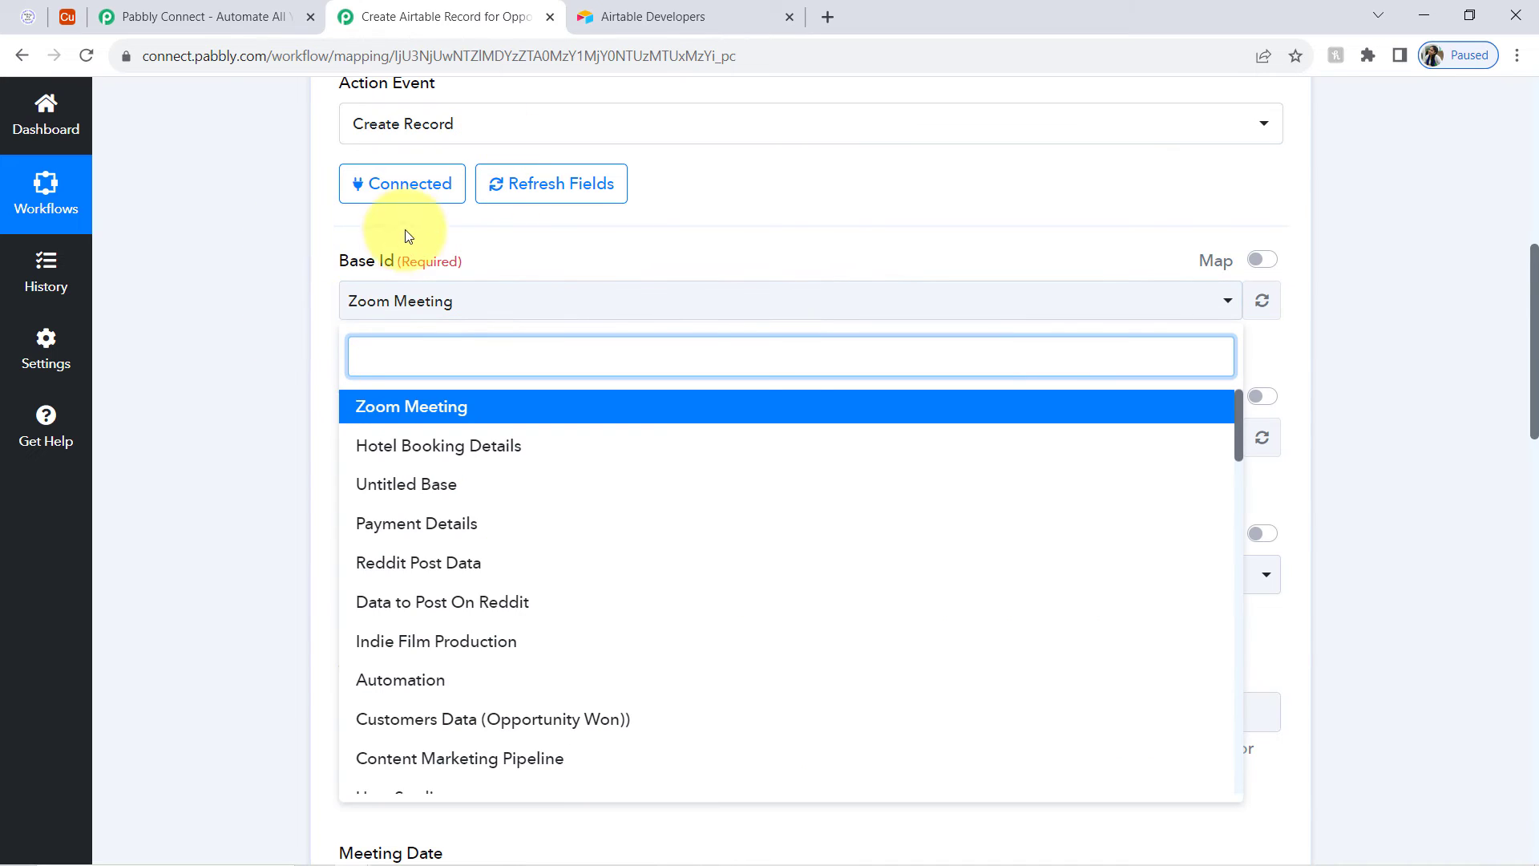
left_click(228, 404)
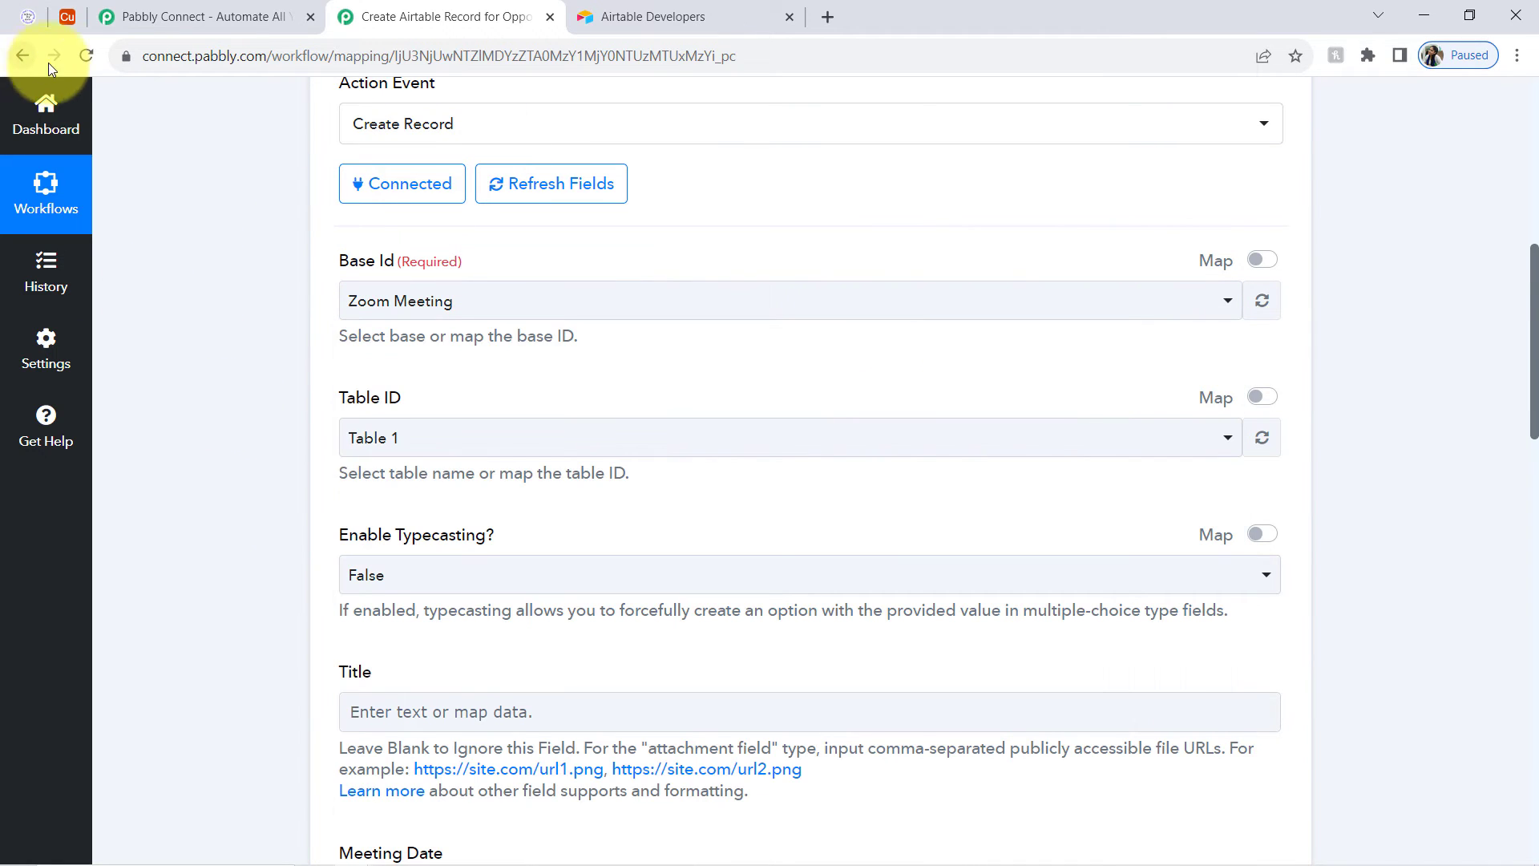
left_click(64, 23)
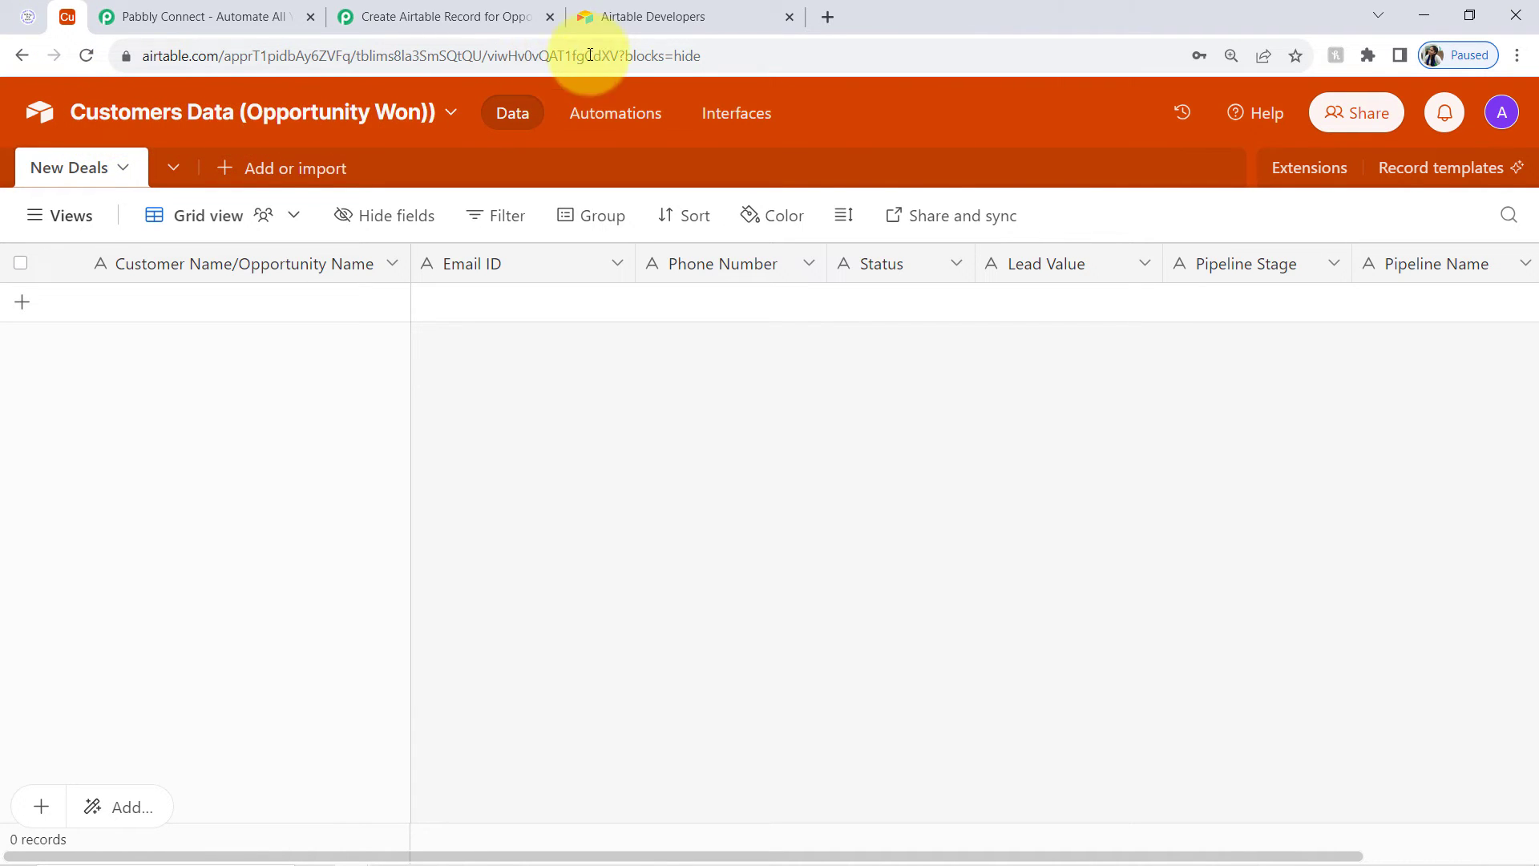
left_click(652, 16)
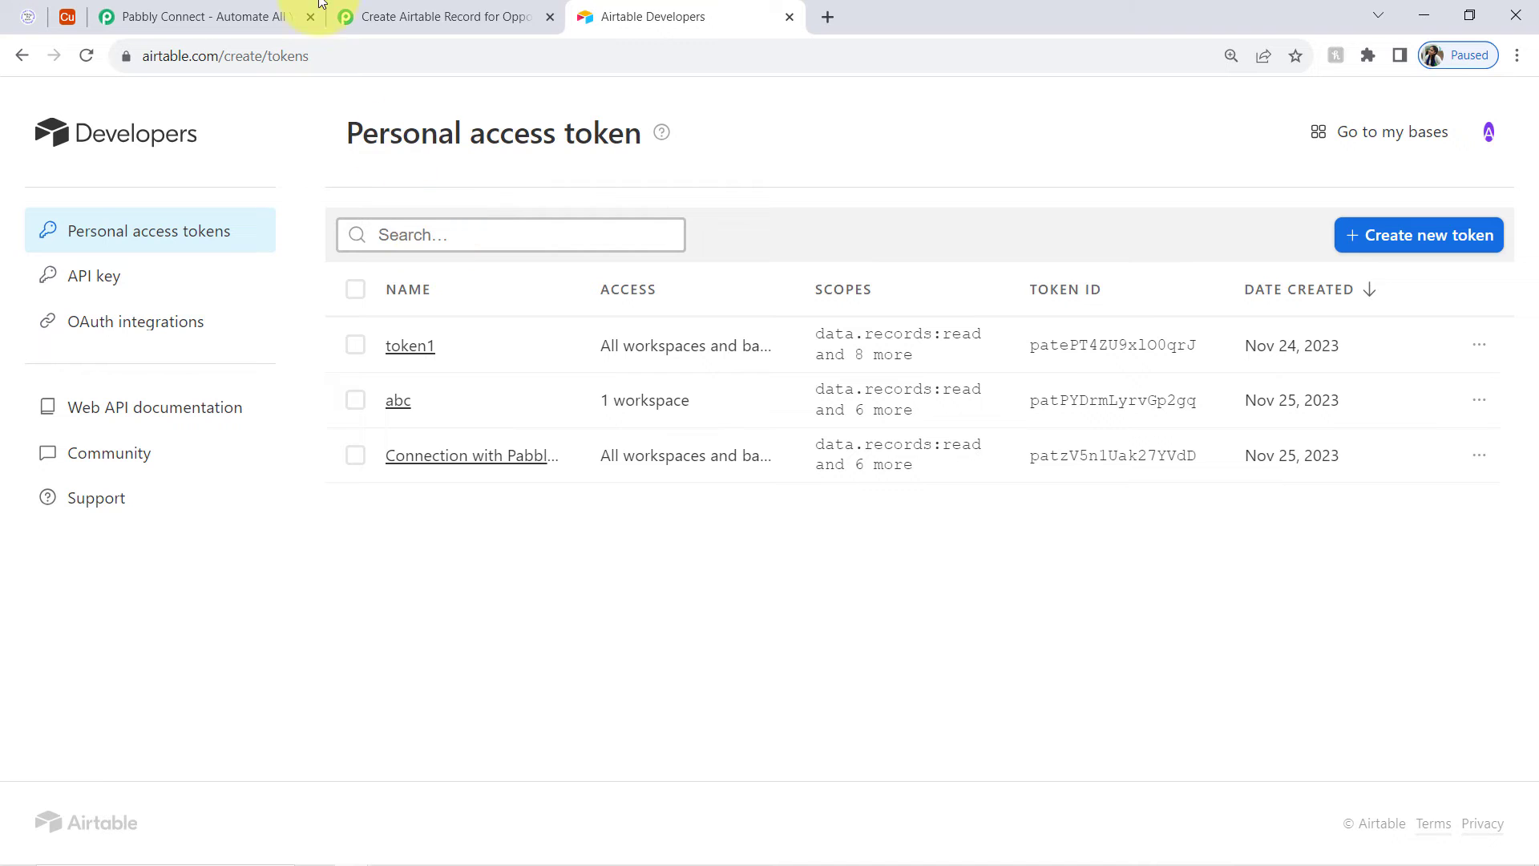
left_click(788, 17)
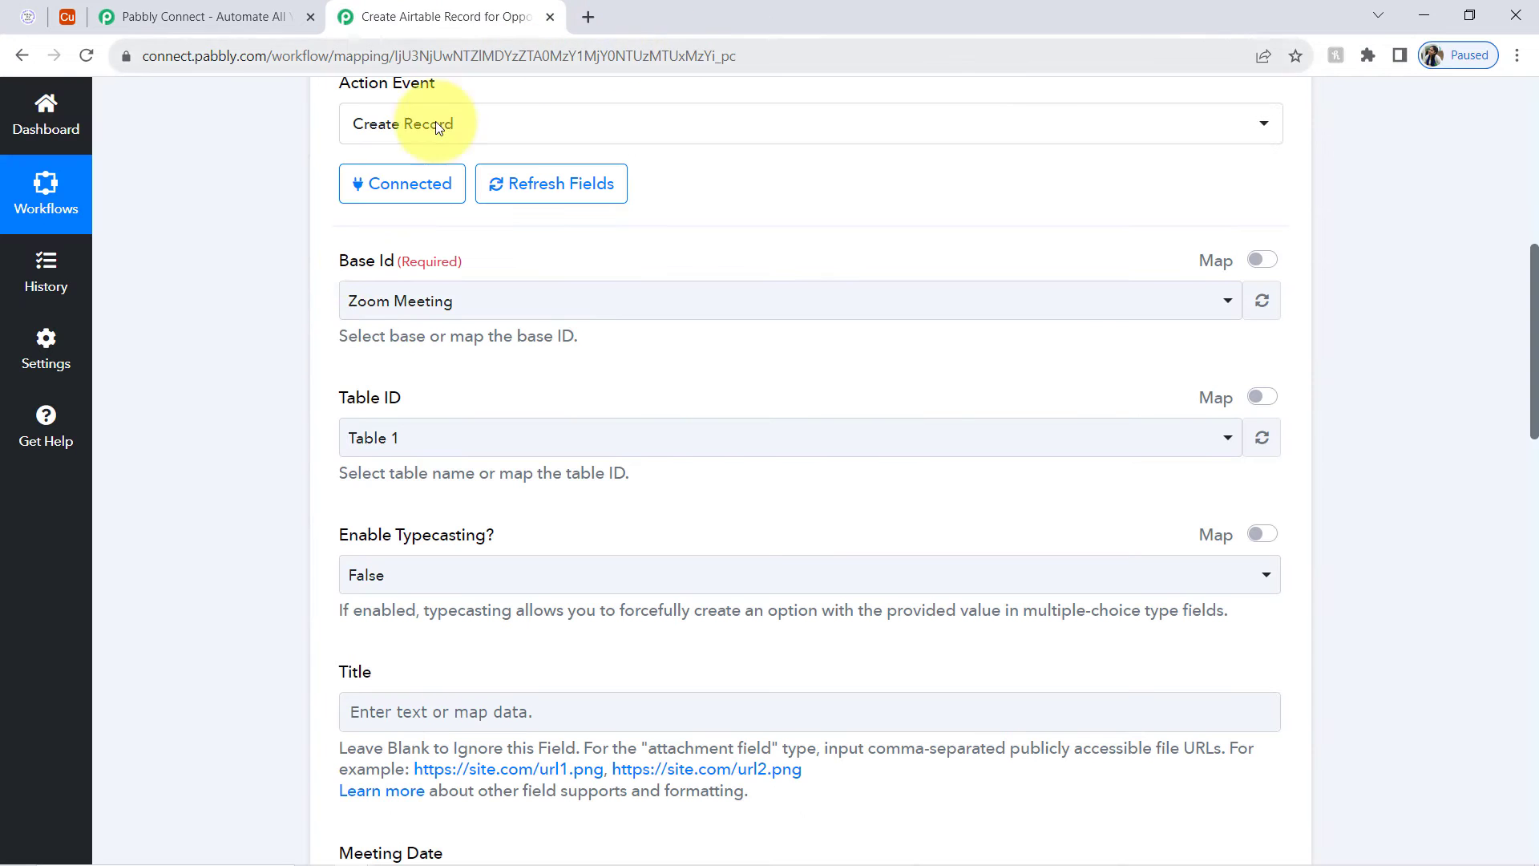
Step: Set the Base Id to Customers Data (Opportunity Won)) and check the New Deals table selection against Airtable
left_click(370, 303)
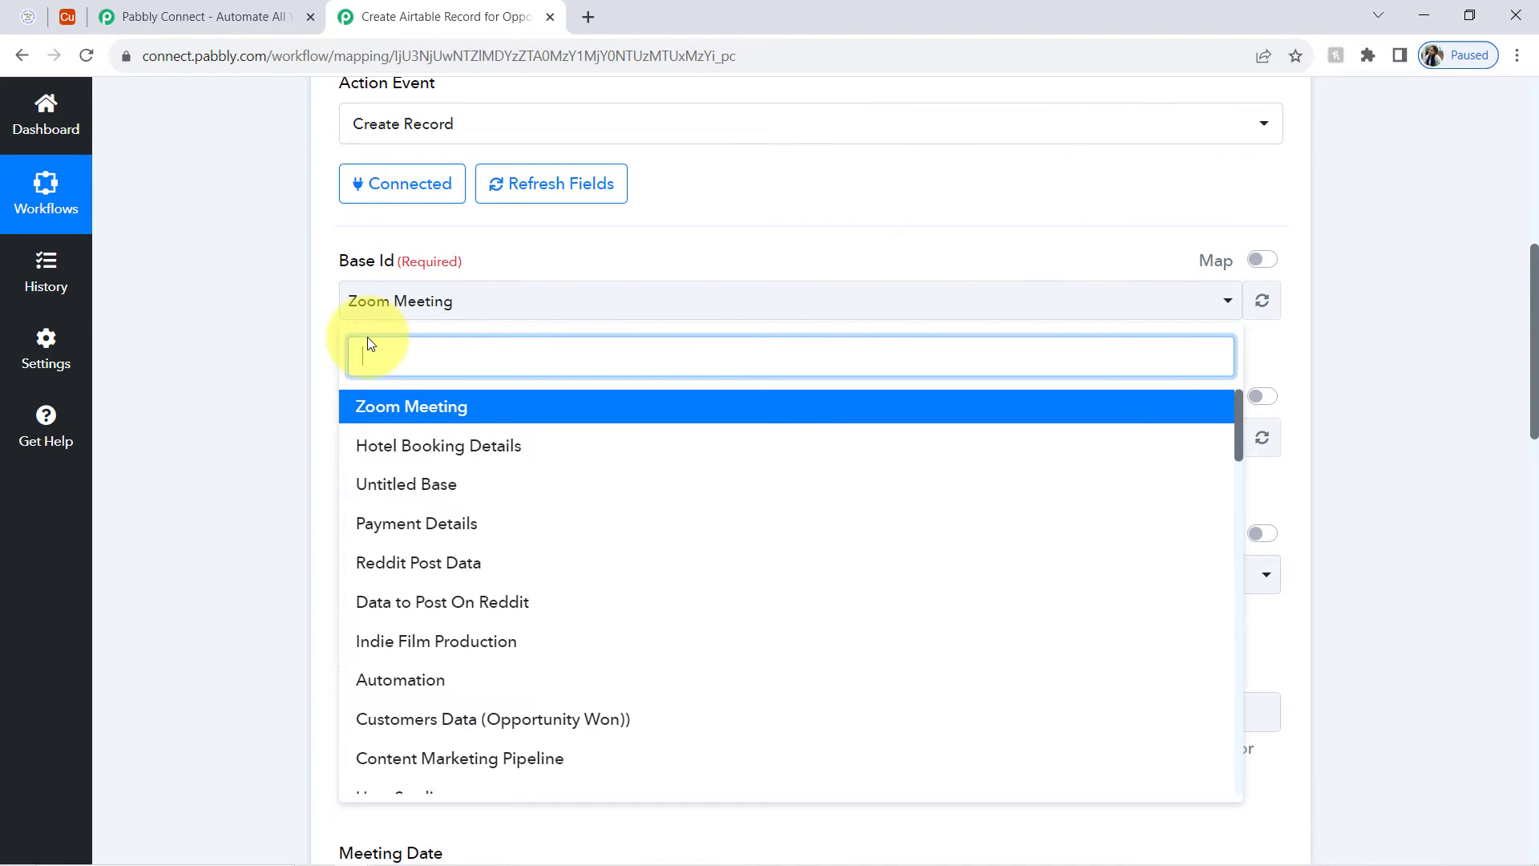
type("cust")
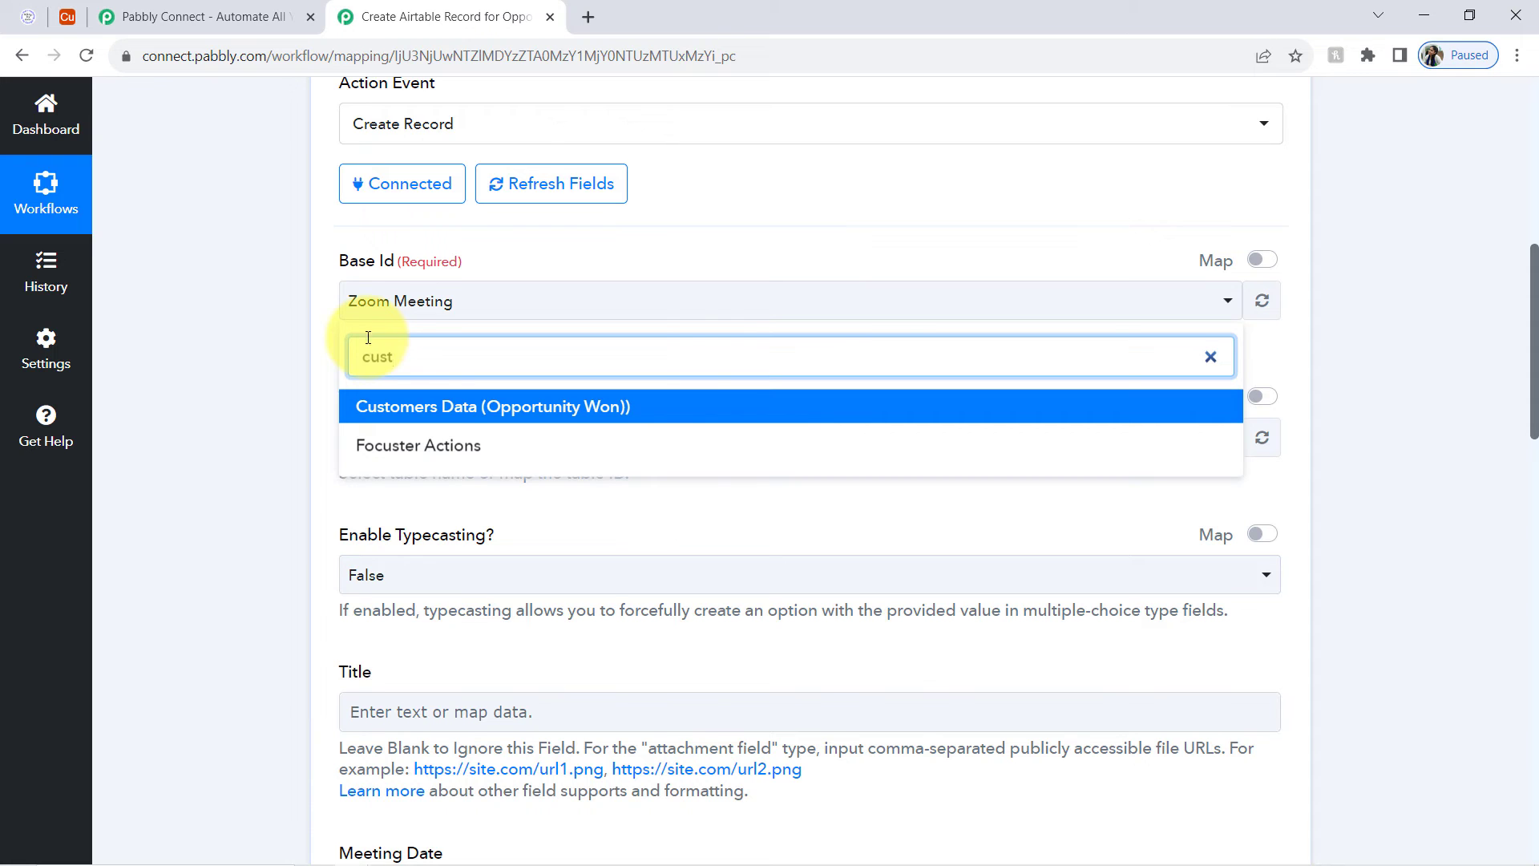
left_click(375, 406)
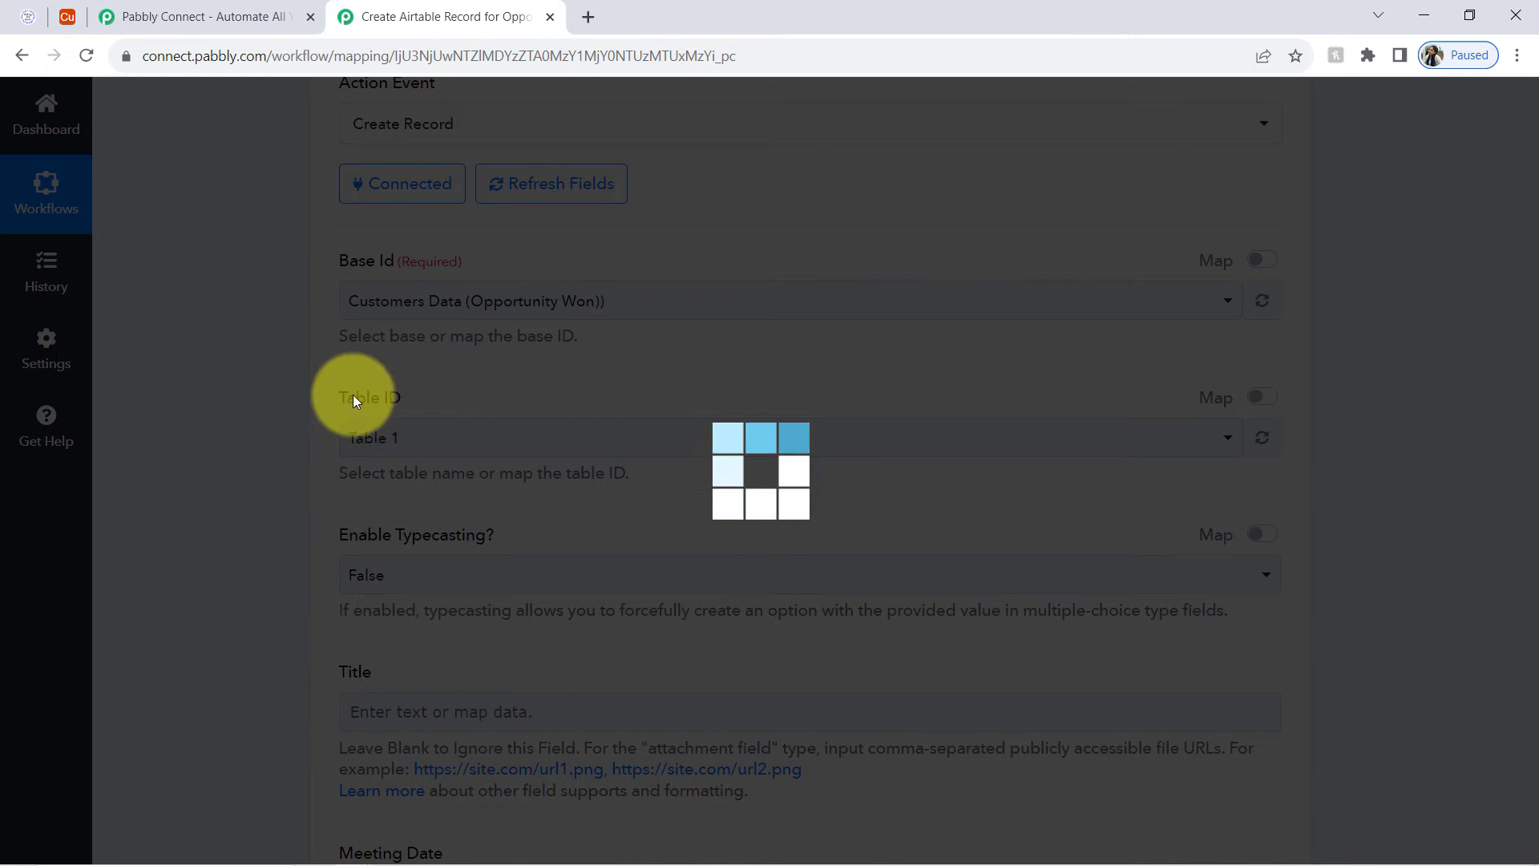
left_click(67, 17)
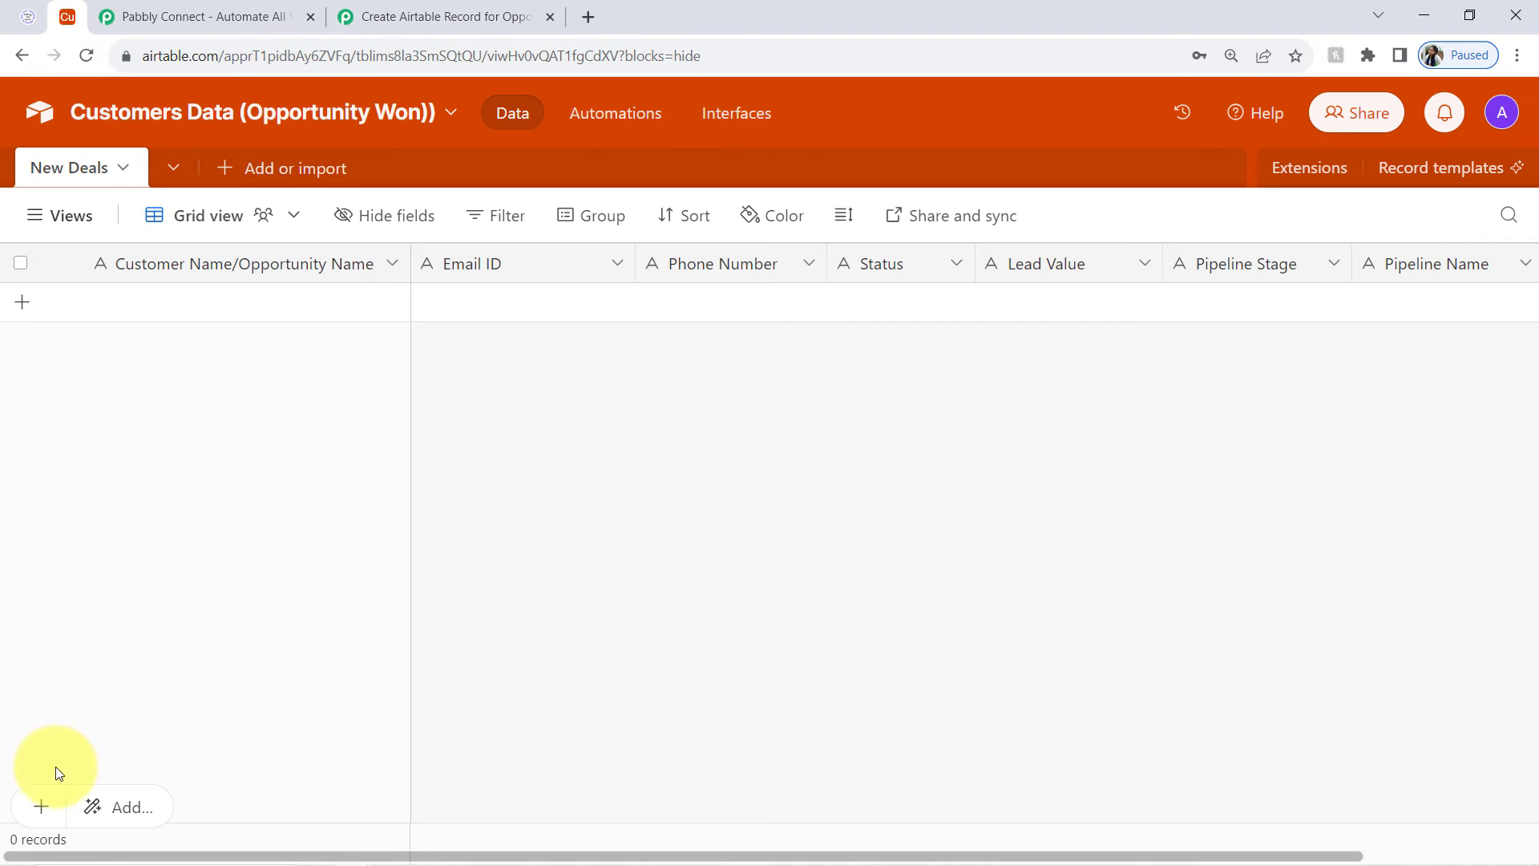
left_click(403, 17)
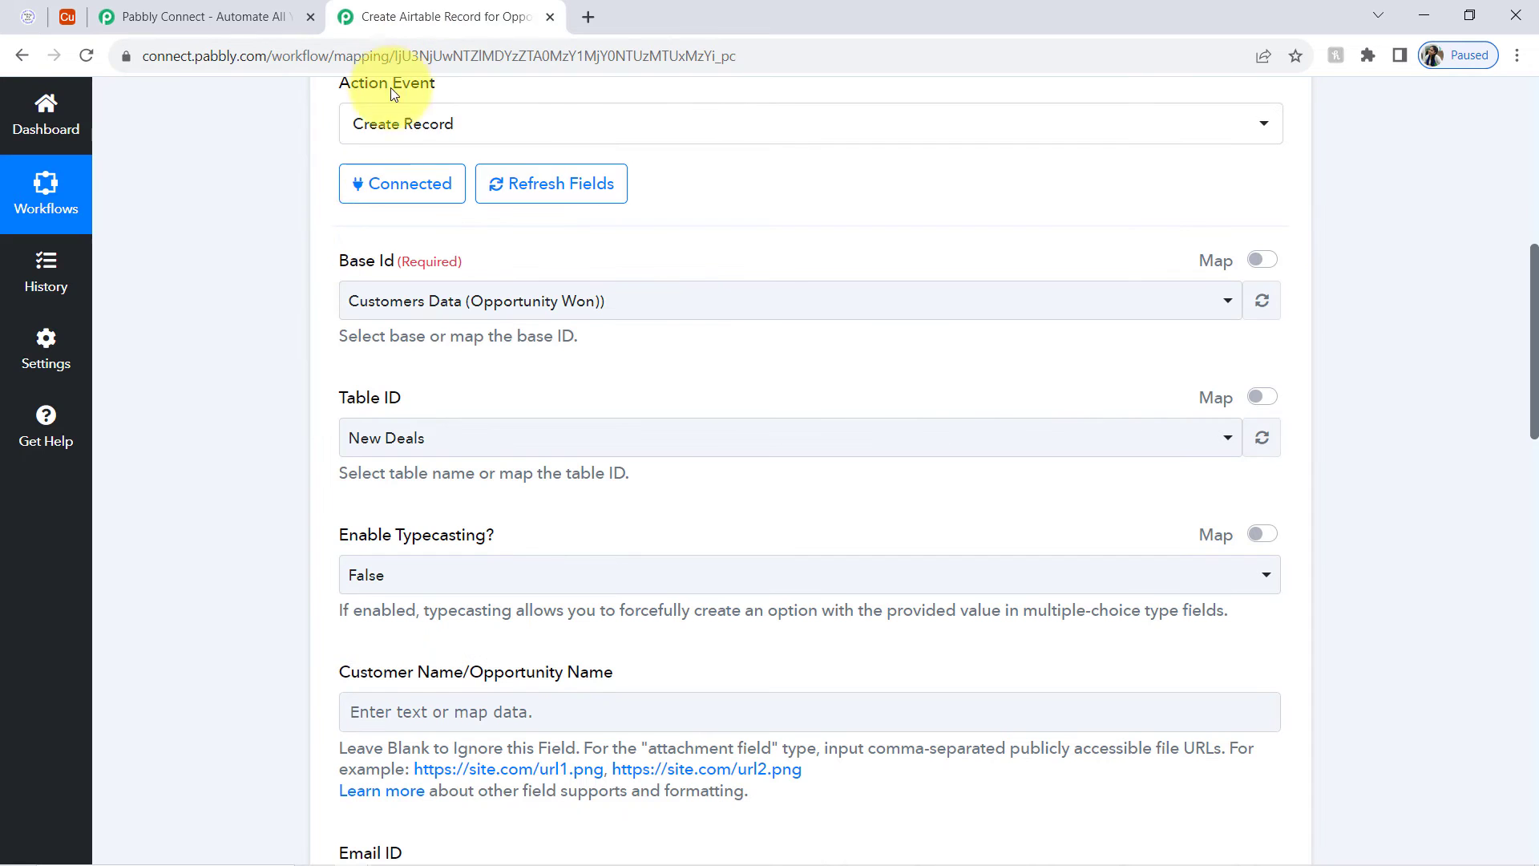
left_click(425, 440)
left_click(277, 455)
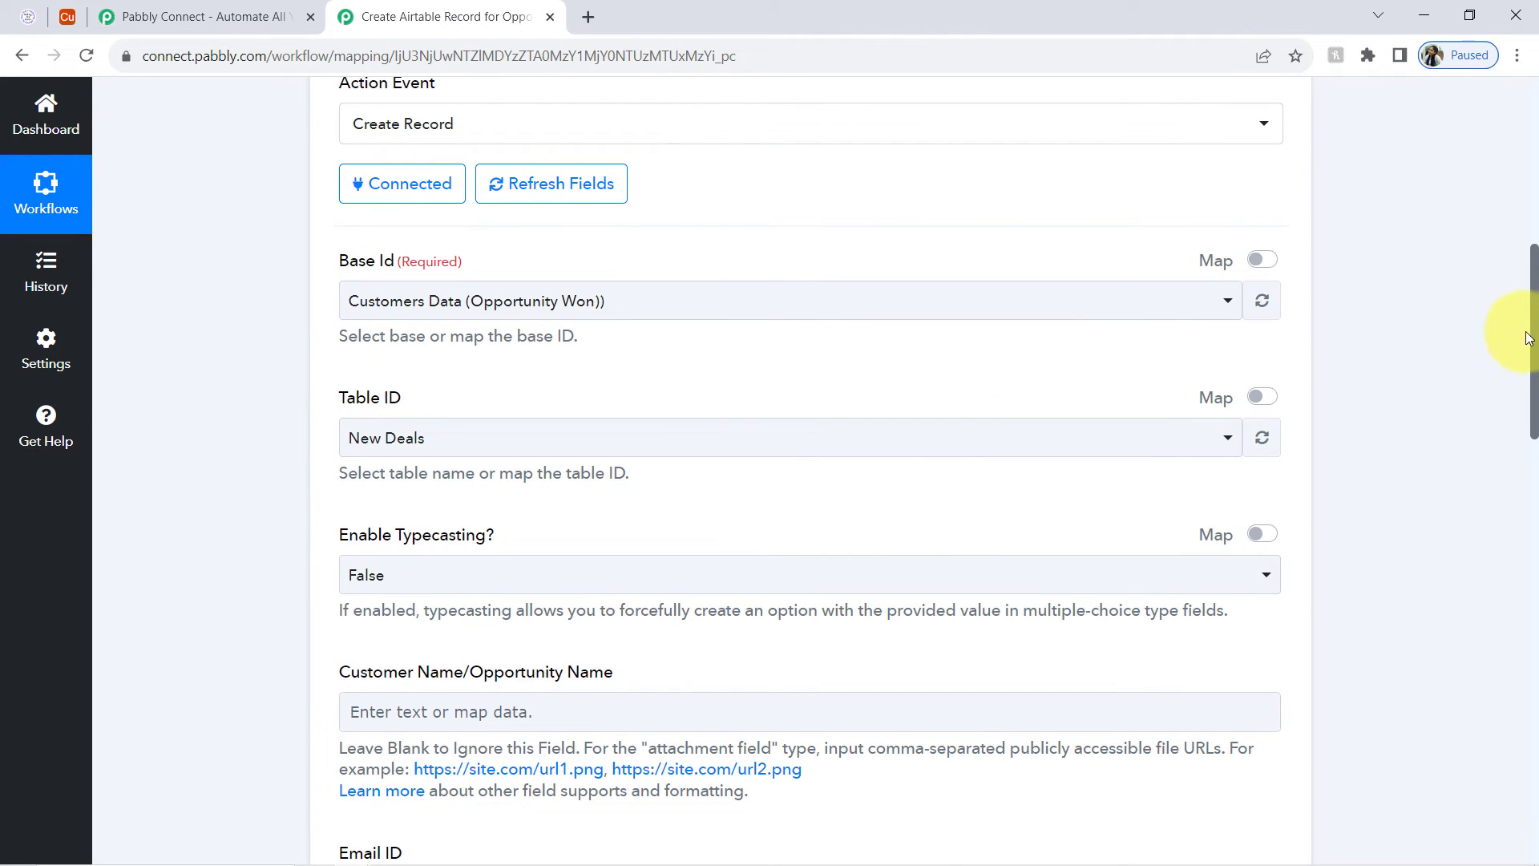
Step: Compare the Create Record action's mapping fields with the columns of the New Deals table in Airtable
scroll(1535, 350, "down", 3)
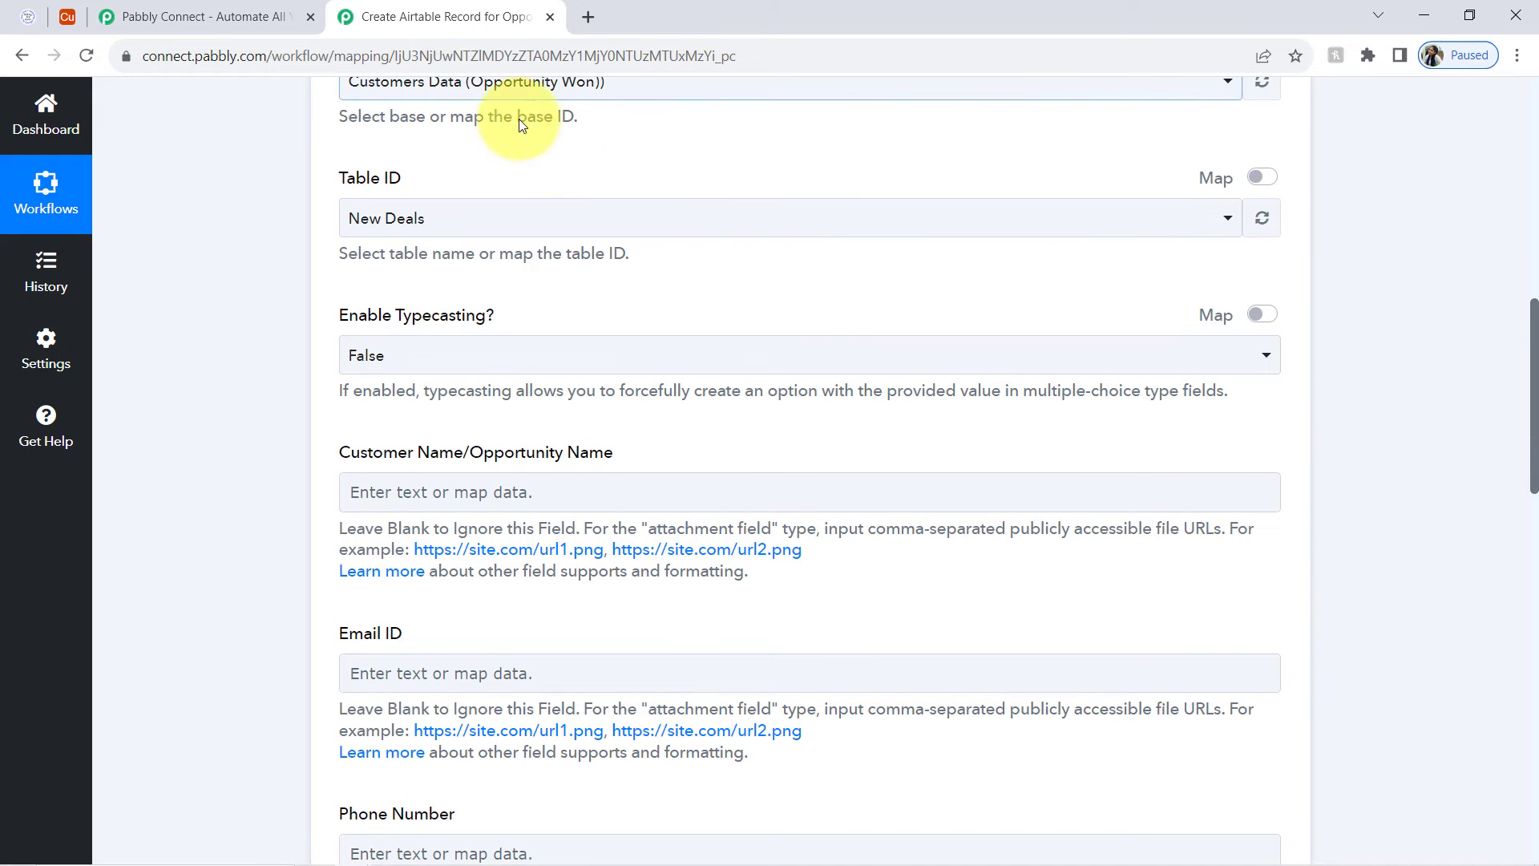
left_click(67, 16)
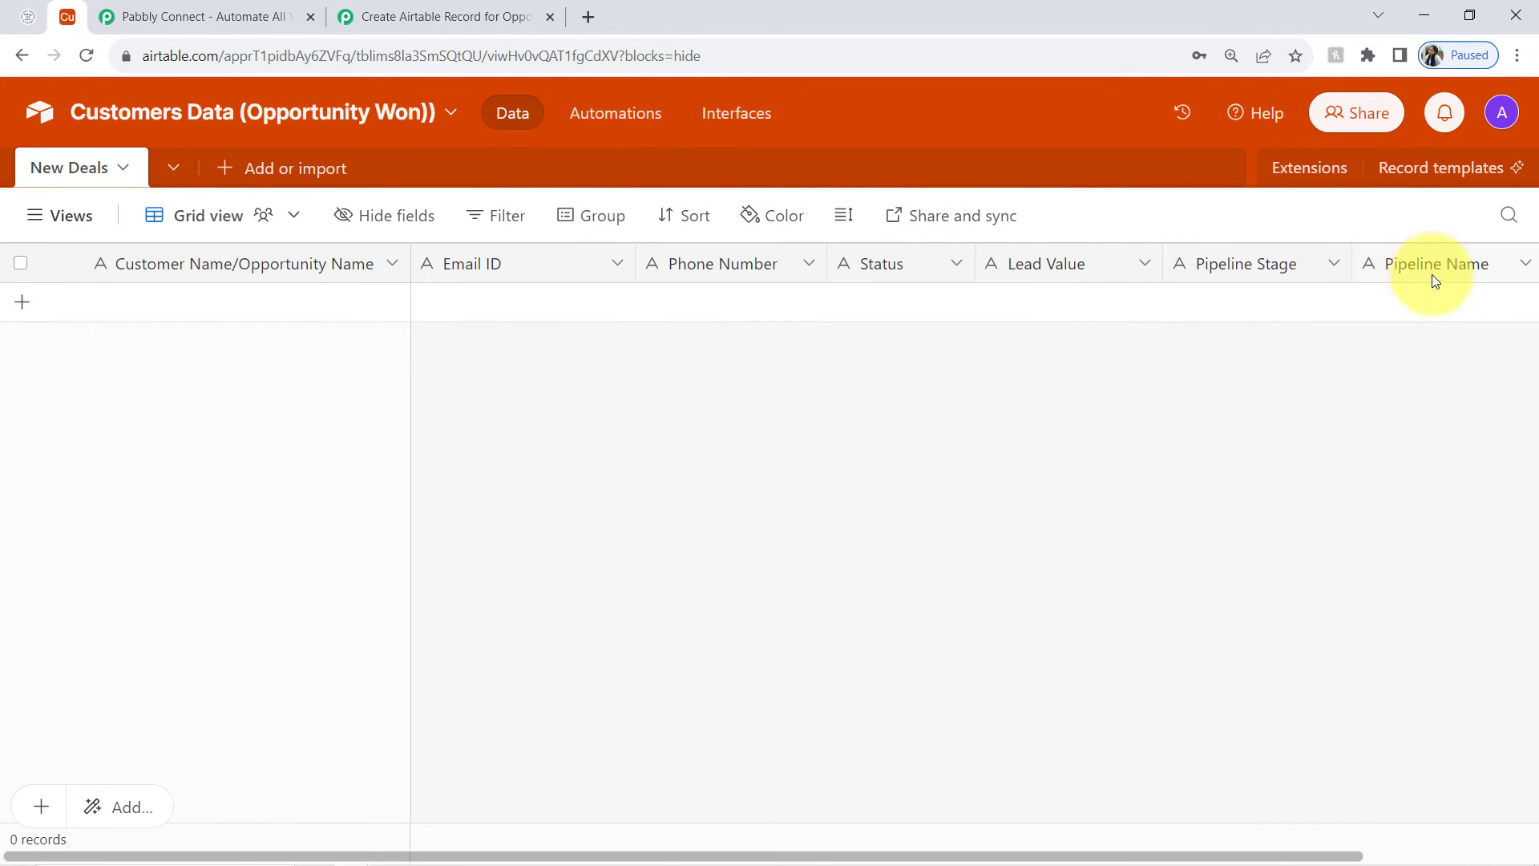
left_click(462, 9)
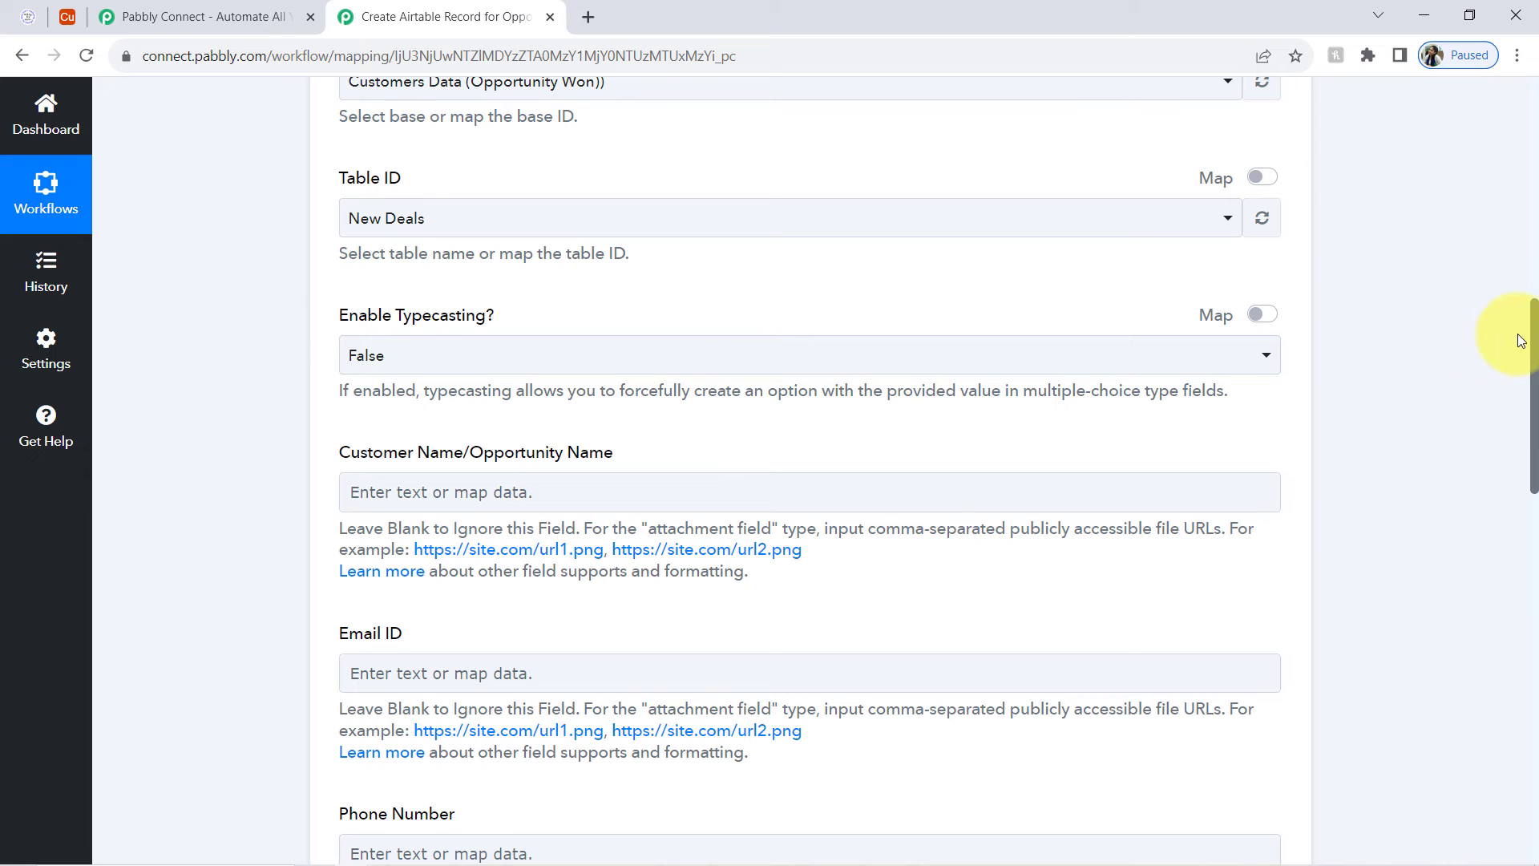
left_click_drag(1535, 344, 1509, 405)
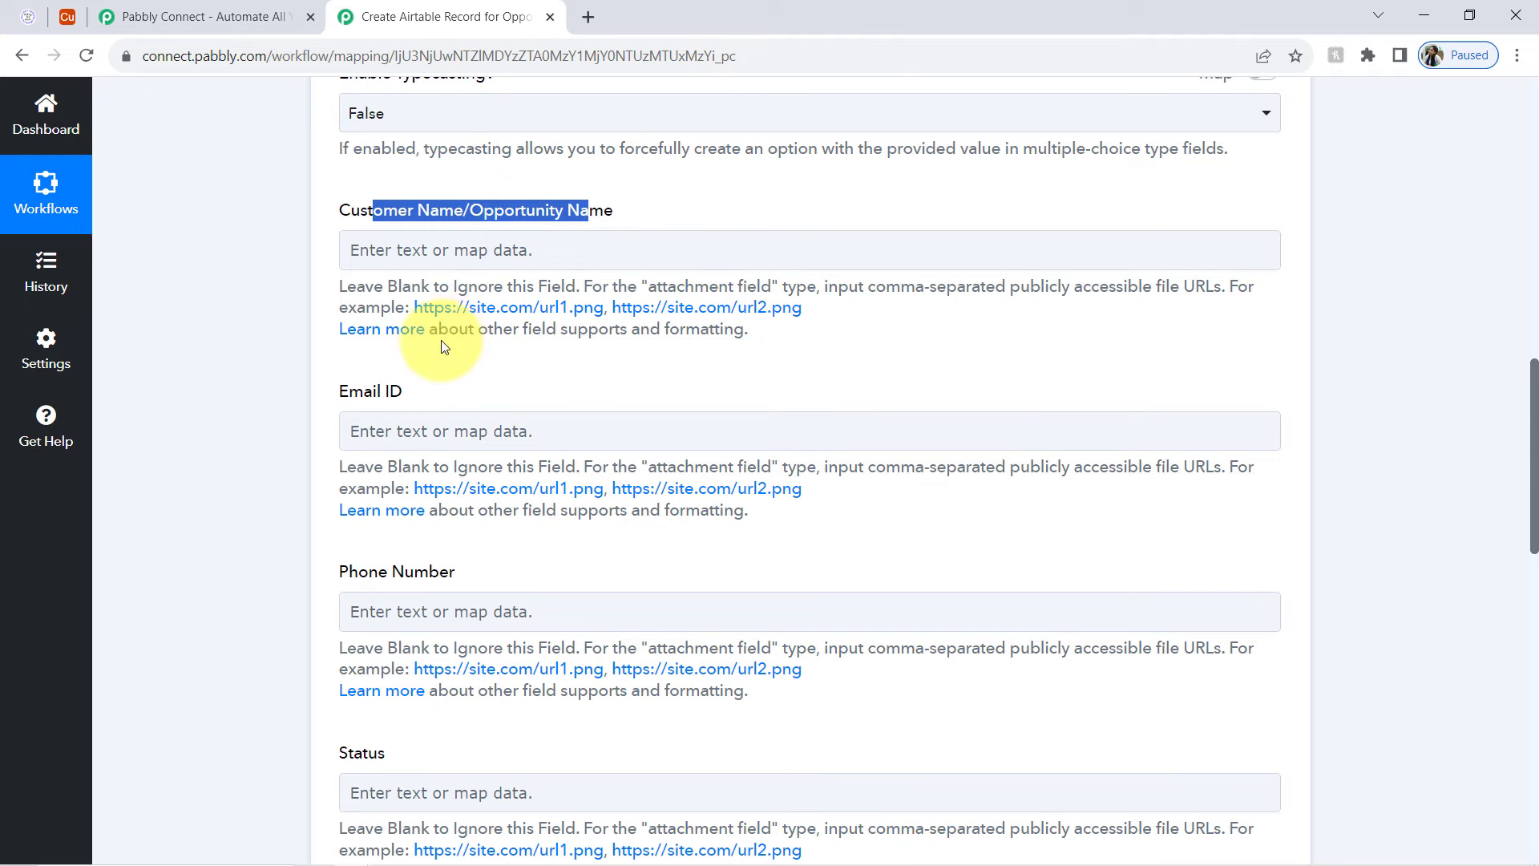
left_click_drag(373, 391, 412, 359)
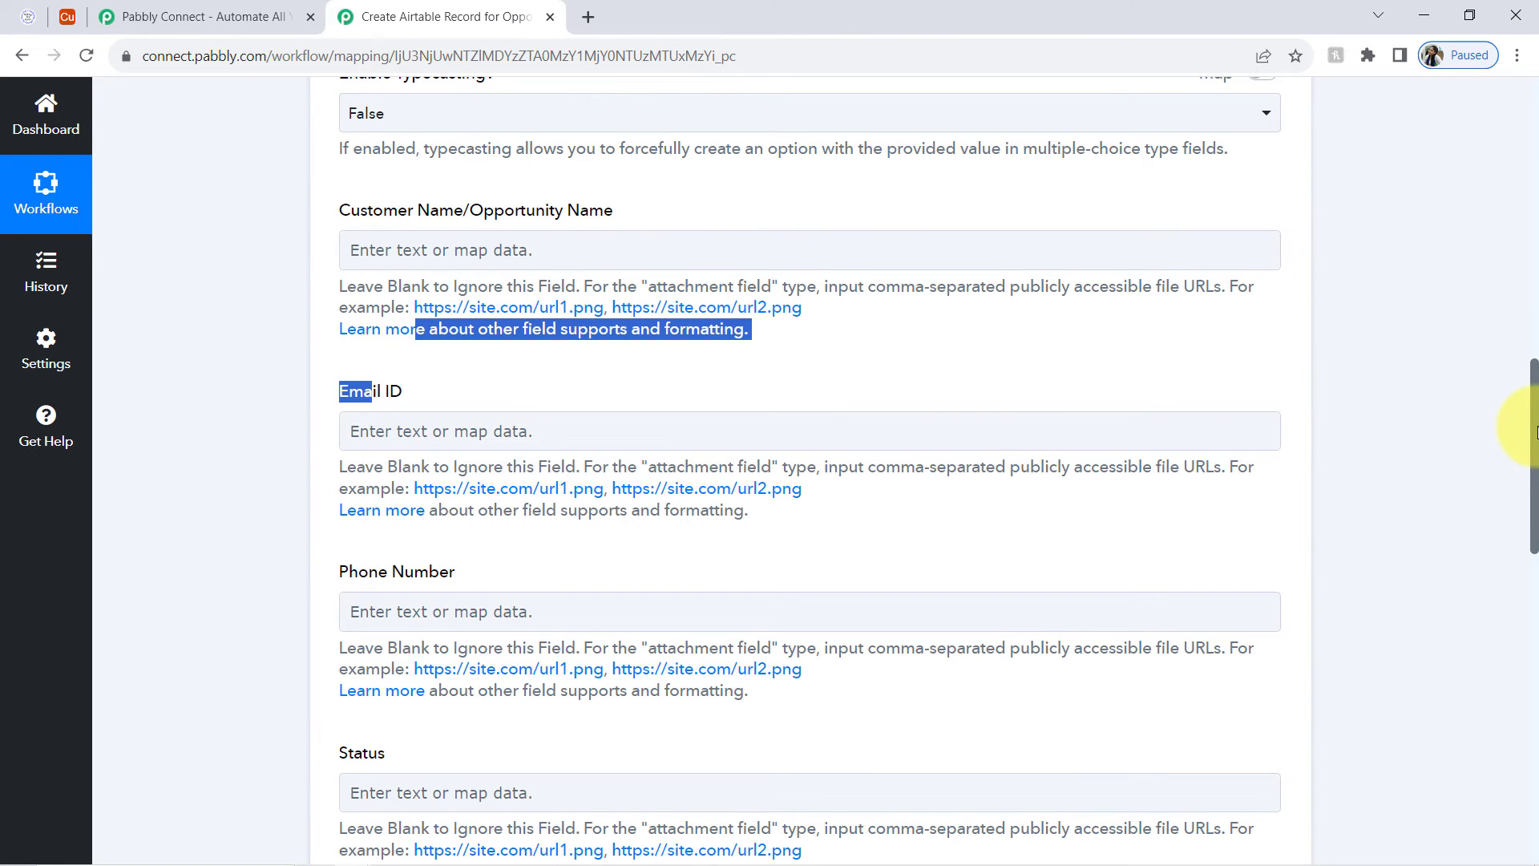
left_click_drag(1535, 433, 1471, 231)
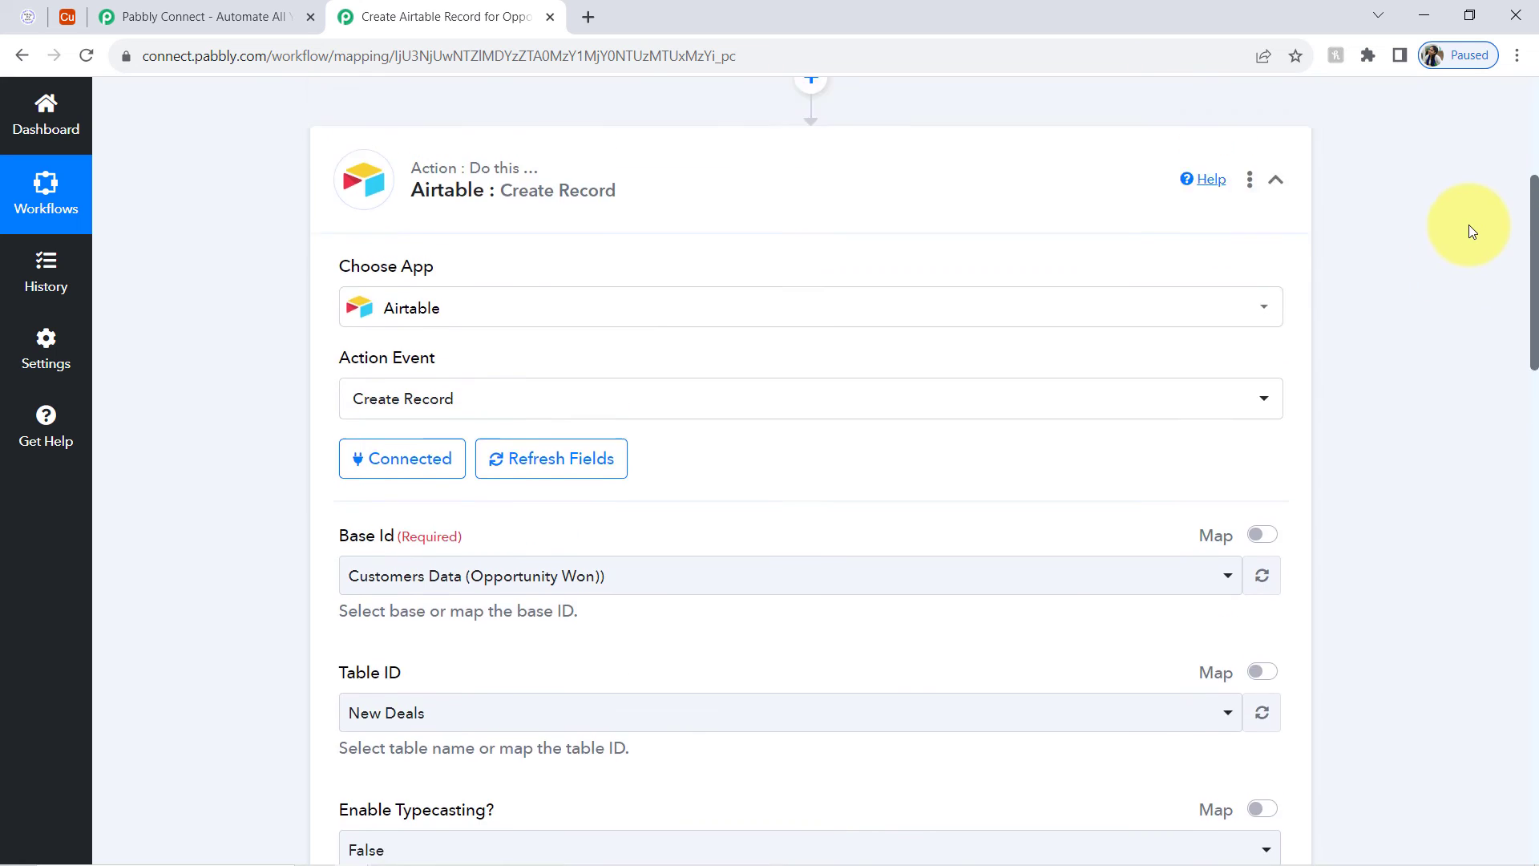
scroll(1472, 228, "up", 1)
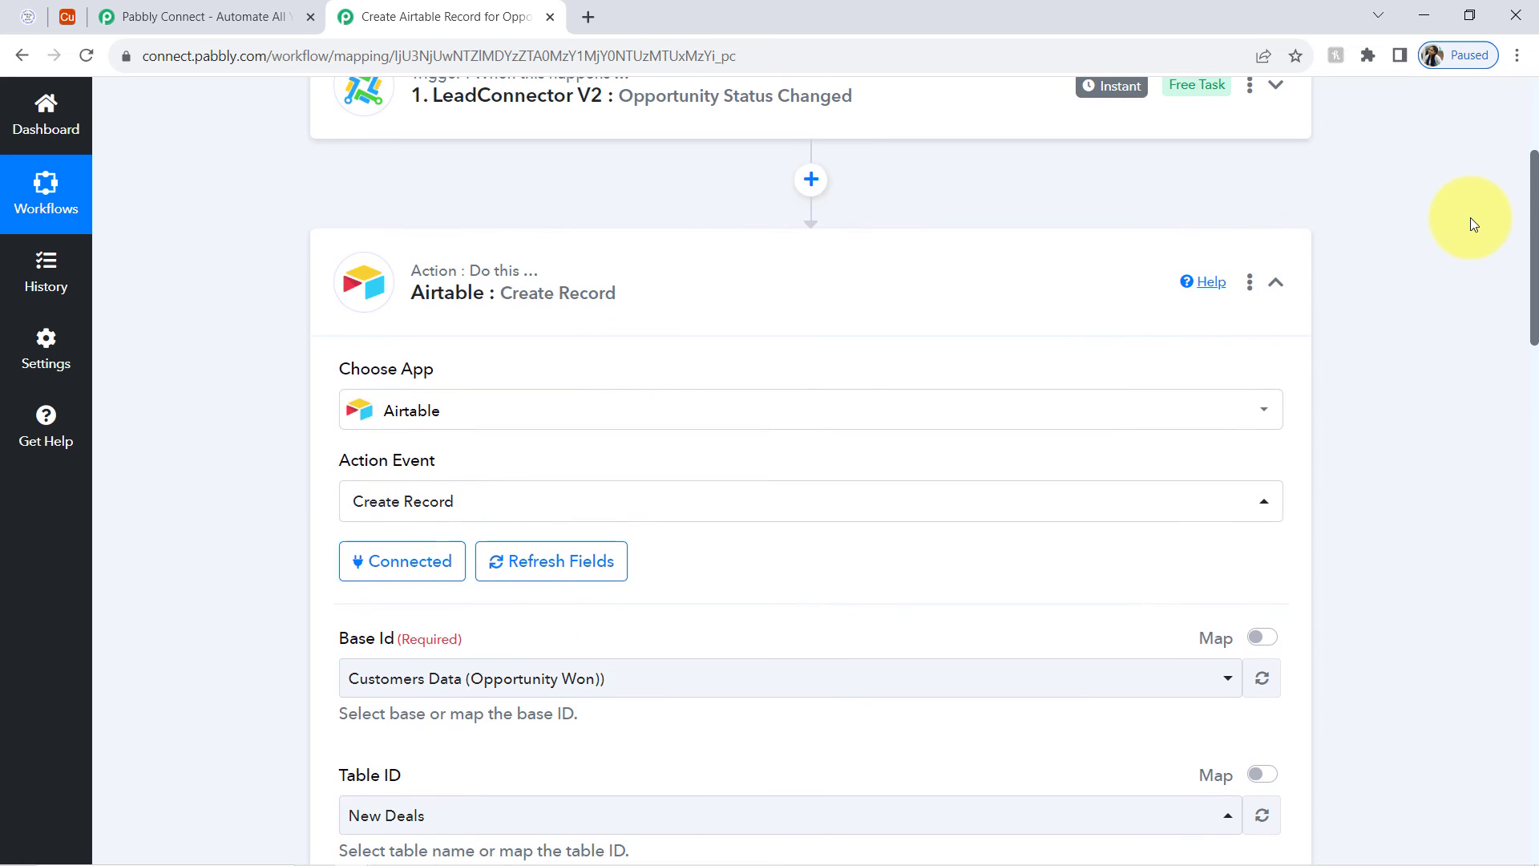
left_click(392, 287)
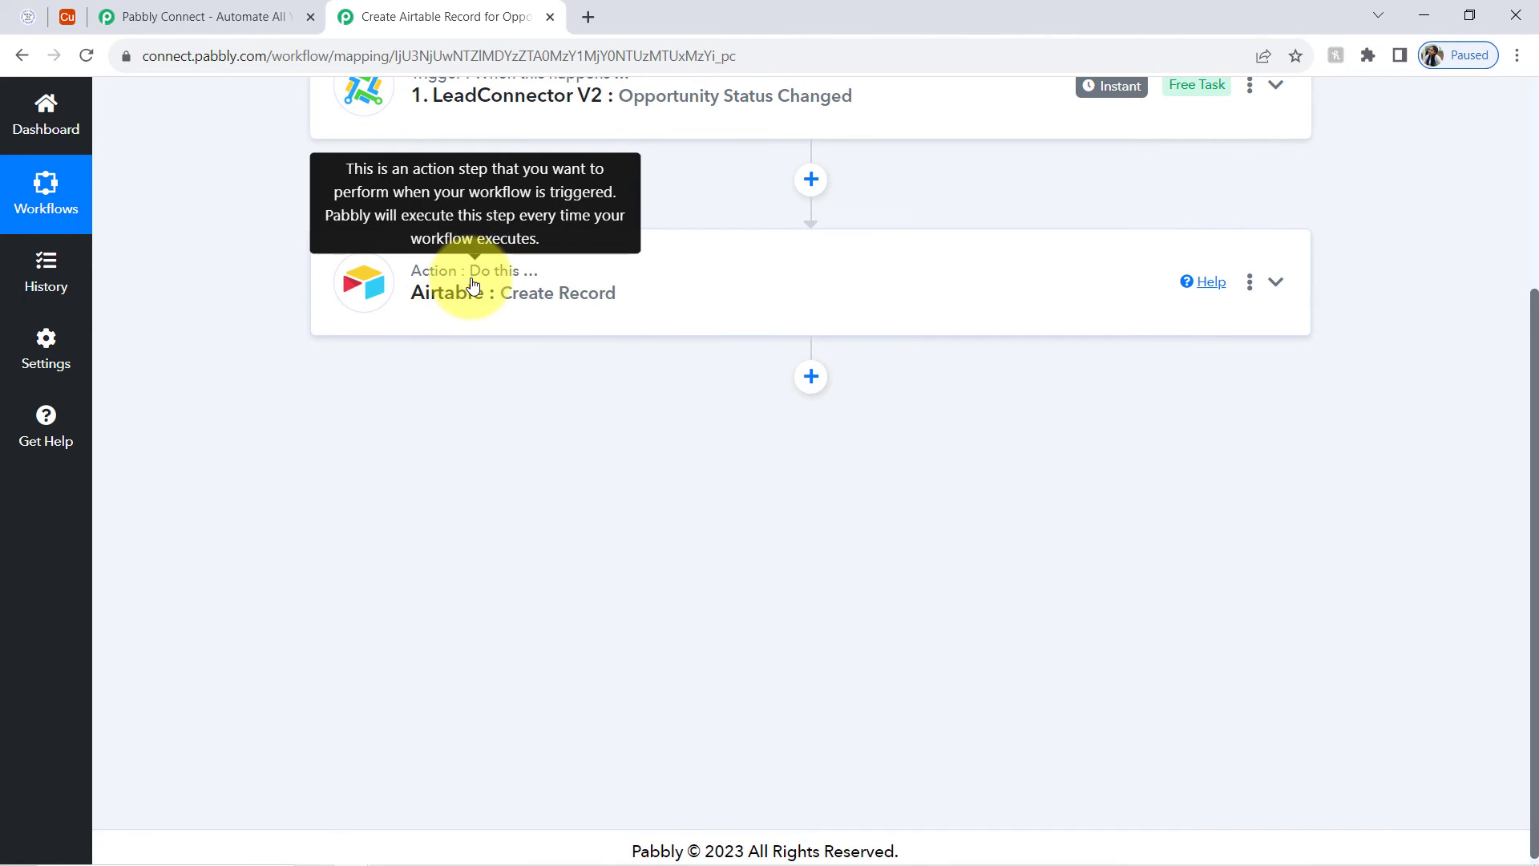
left_click(461, 290)
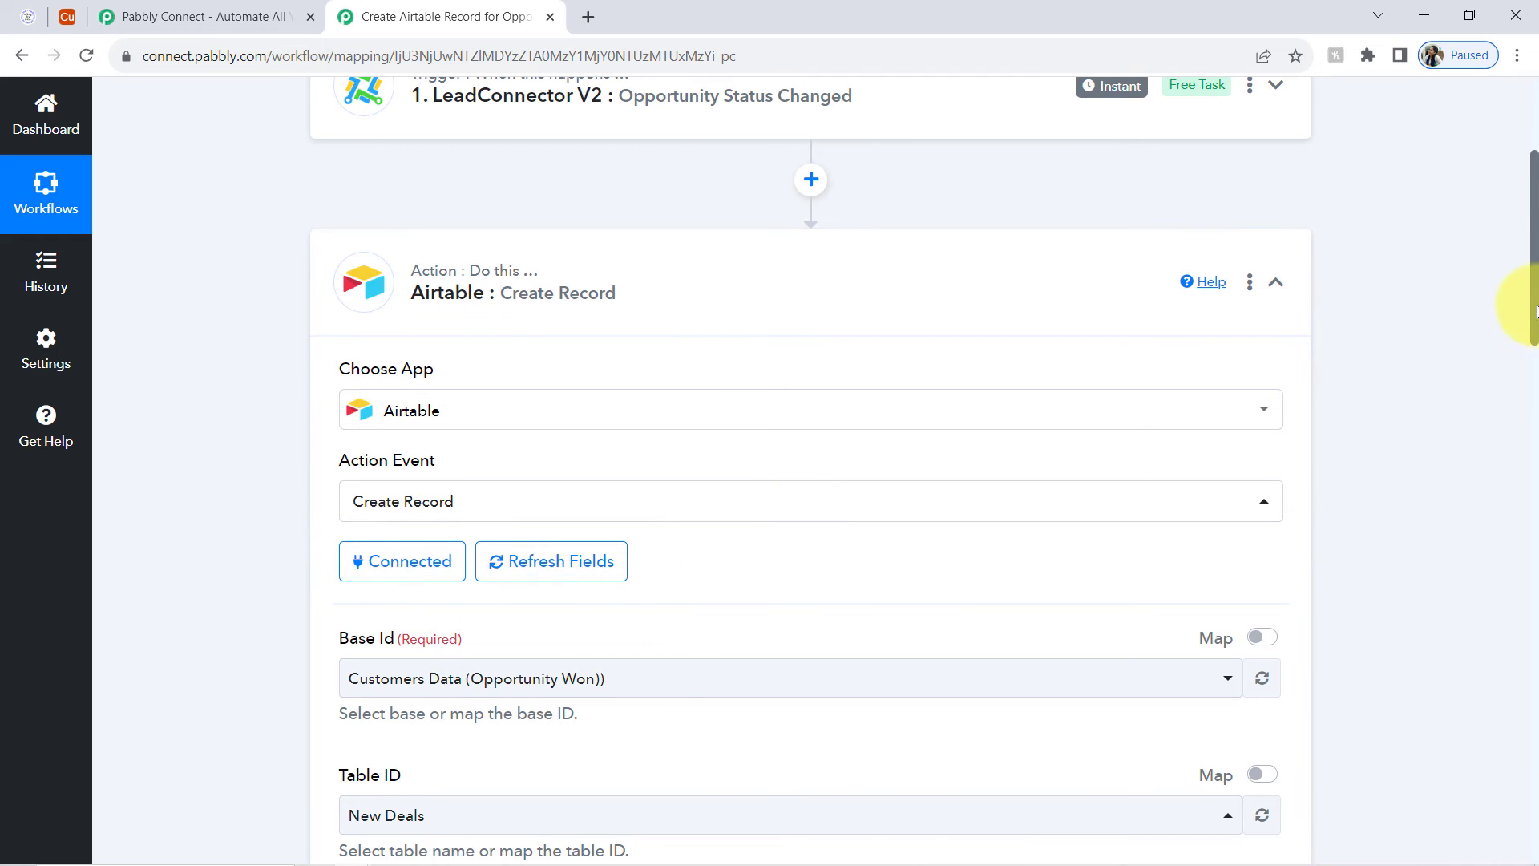
left_click_drag(1535, 310, 1523, 481)
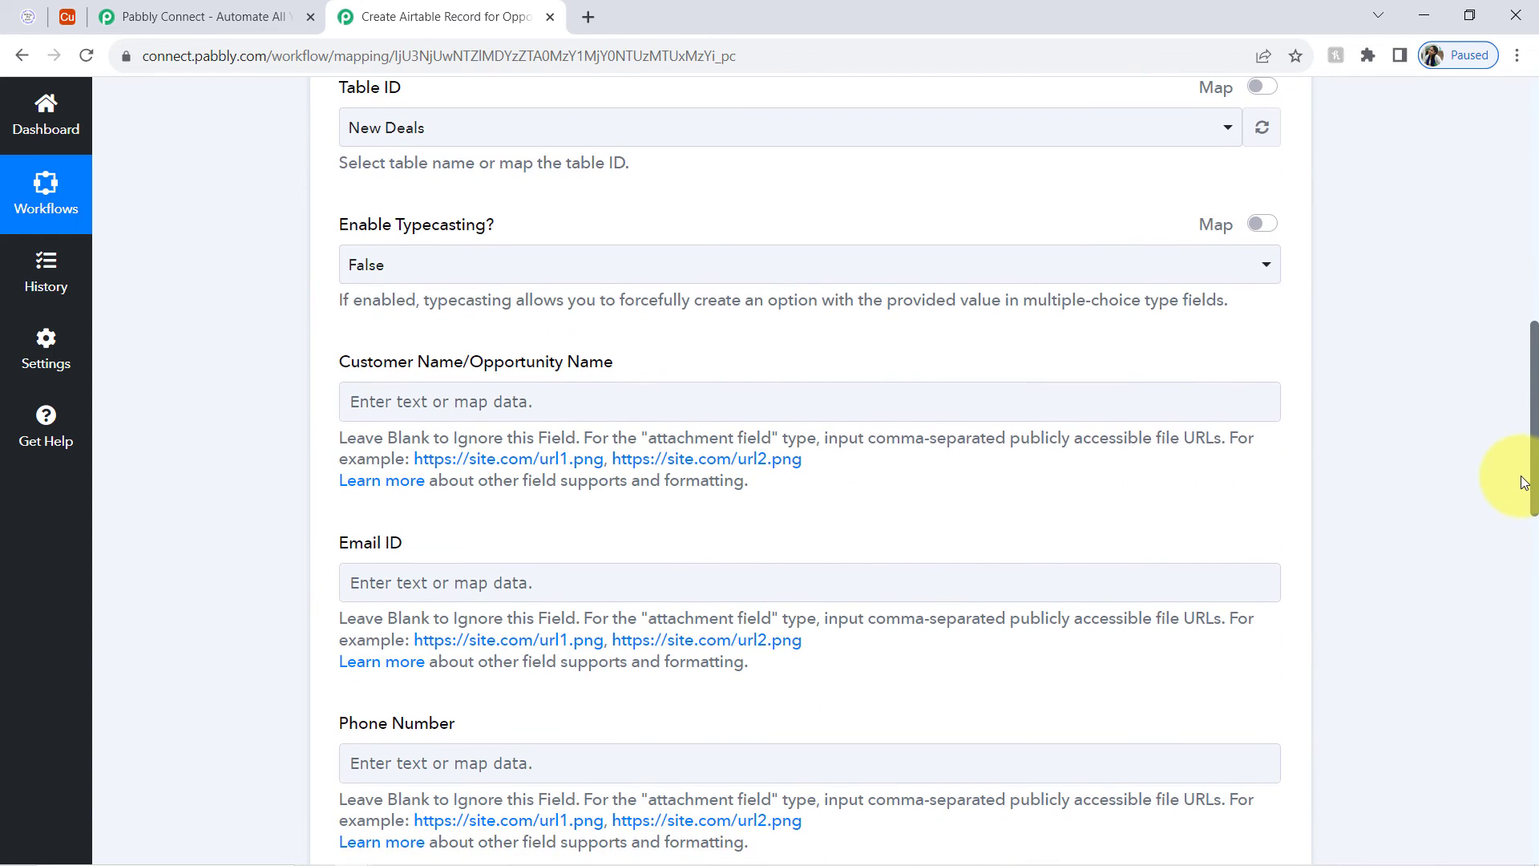
left_click(67, 16)
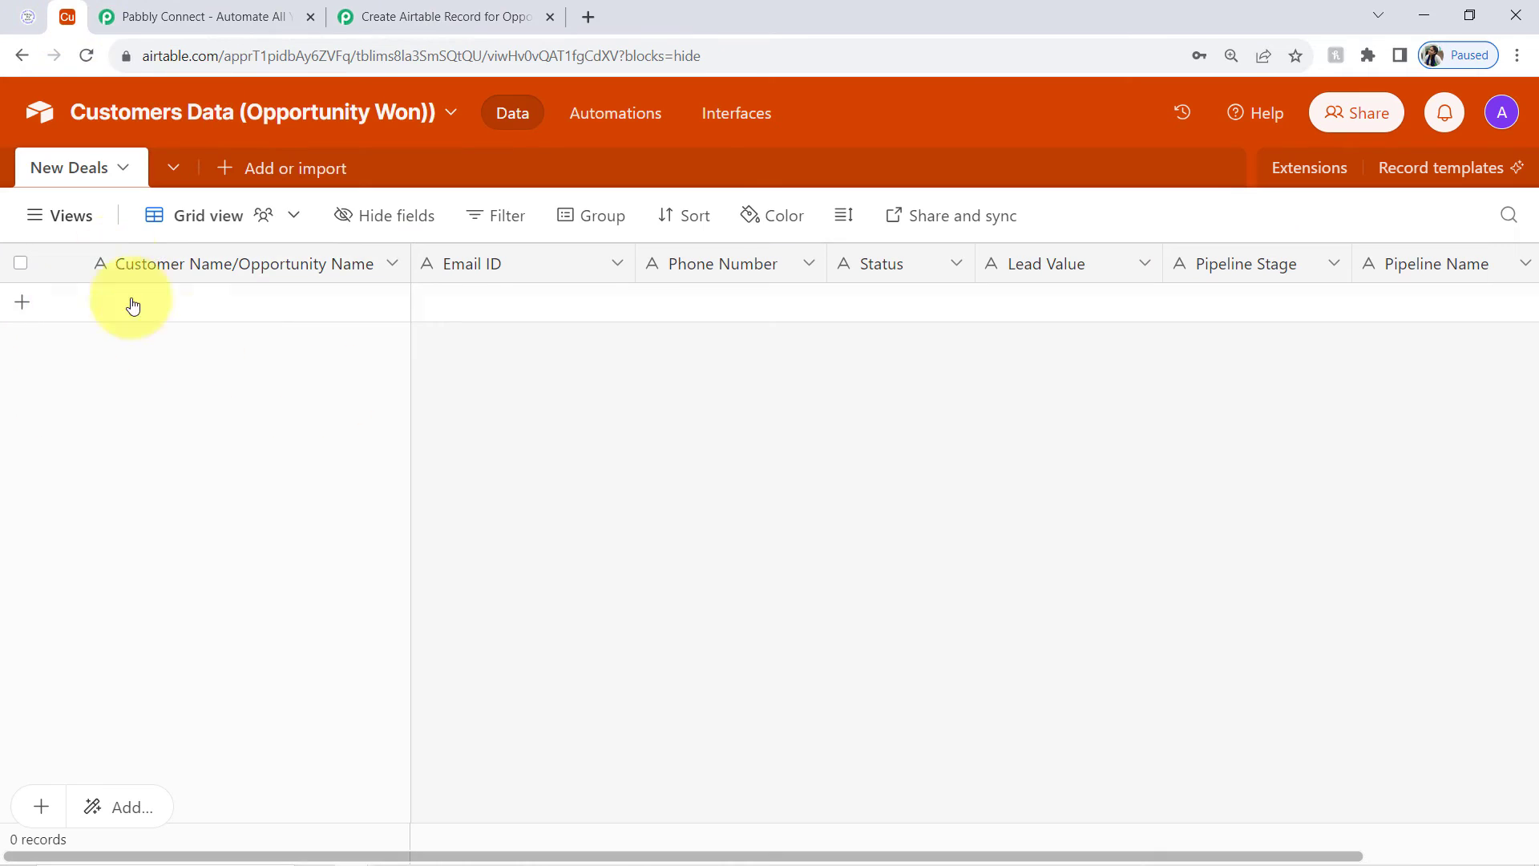
left_click(405, 16)
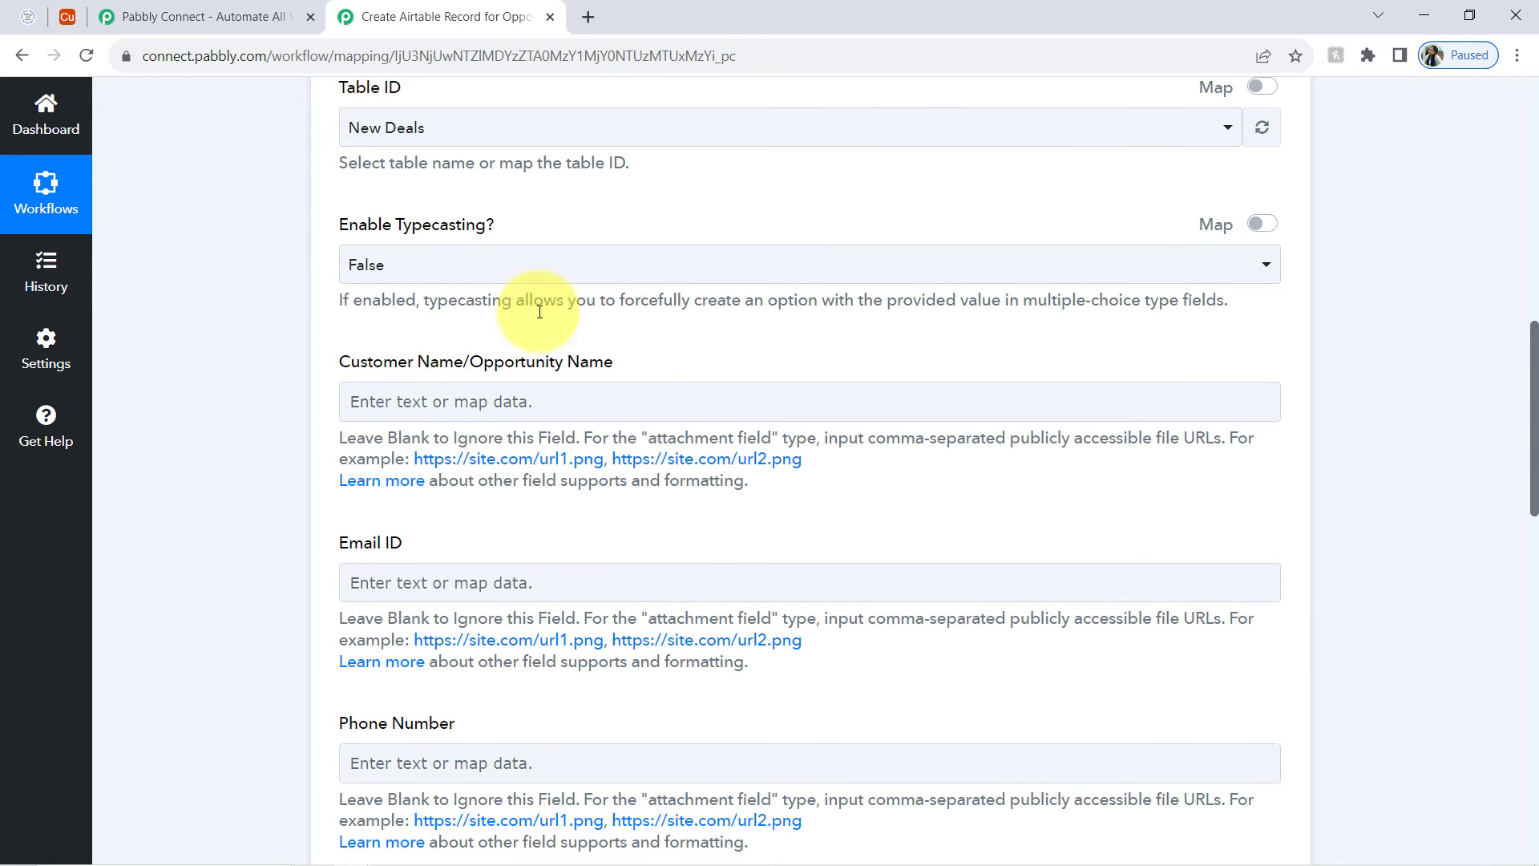
Step: Examine the pipeline and phone data in the LeadConnector V2 trigger's received response, and return to the Airtable record fields
scroll(1480, 446, "up", 8)
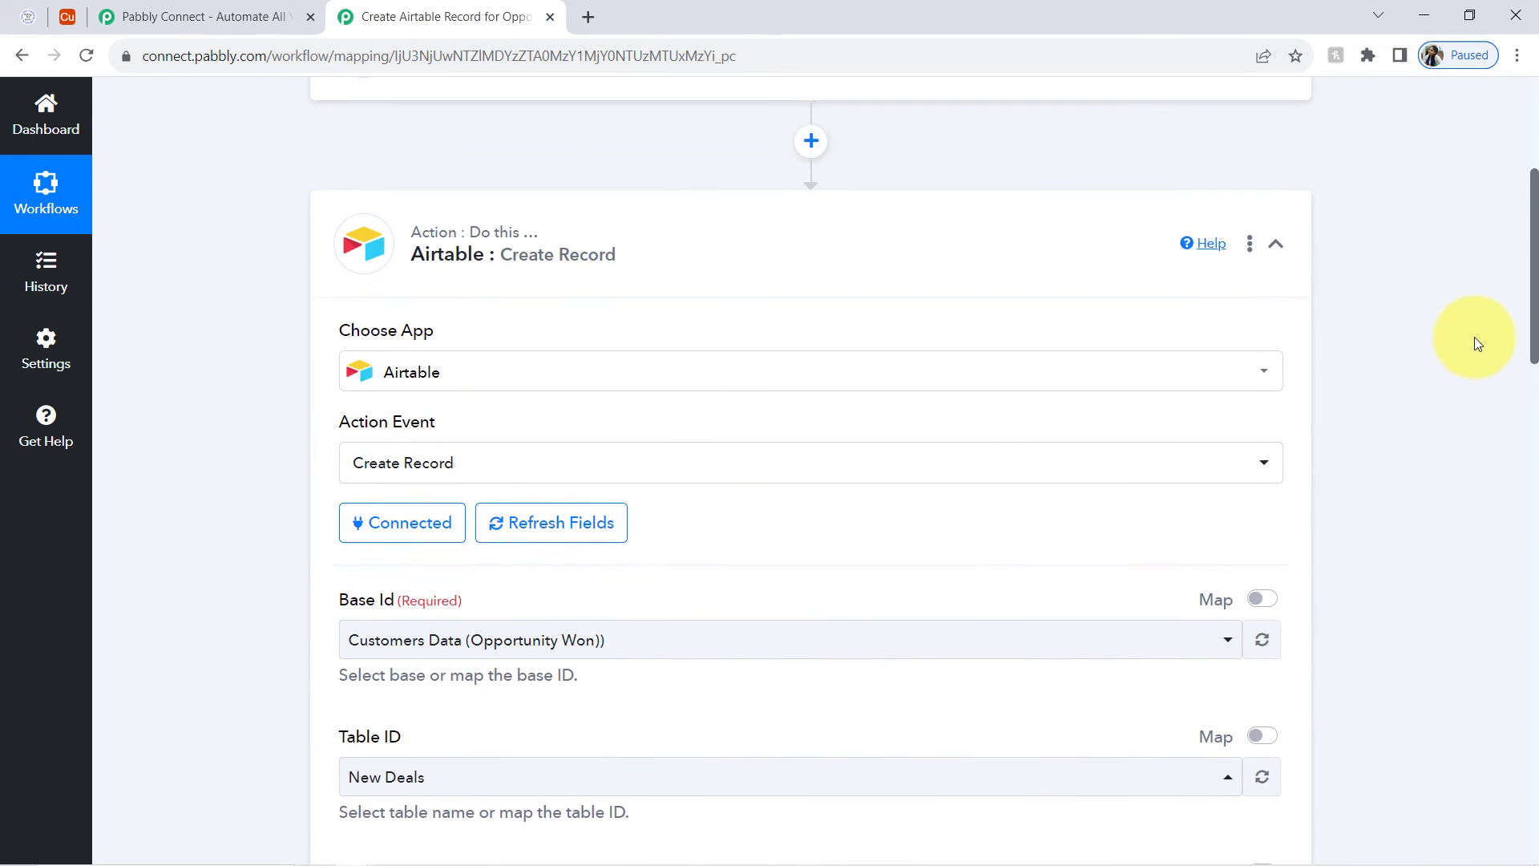
scroll(1478, 321, "up", 2)
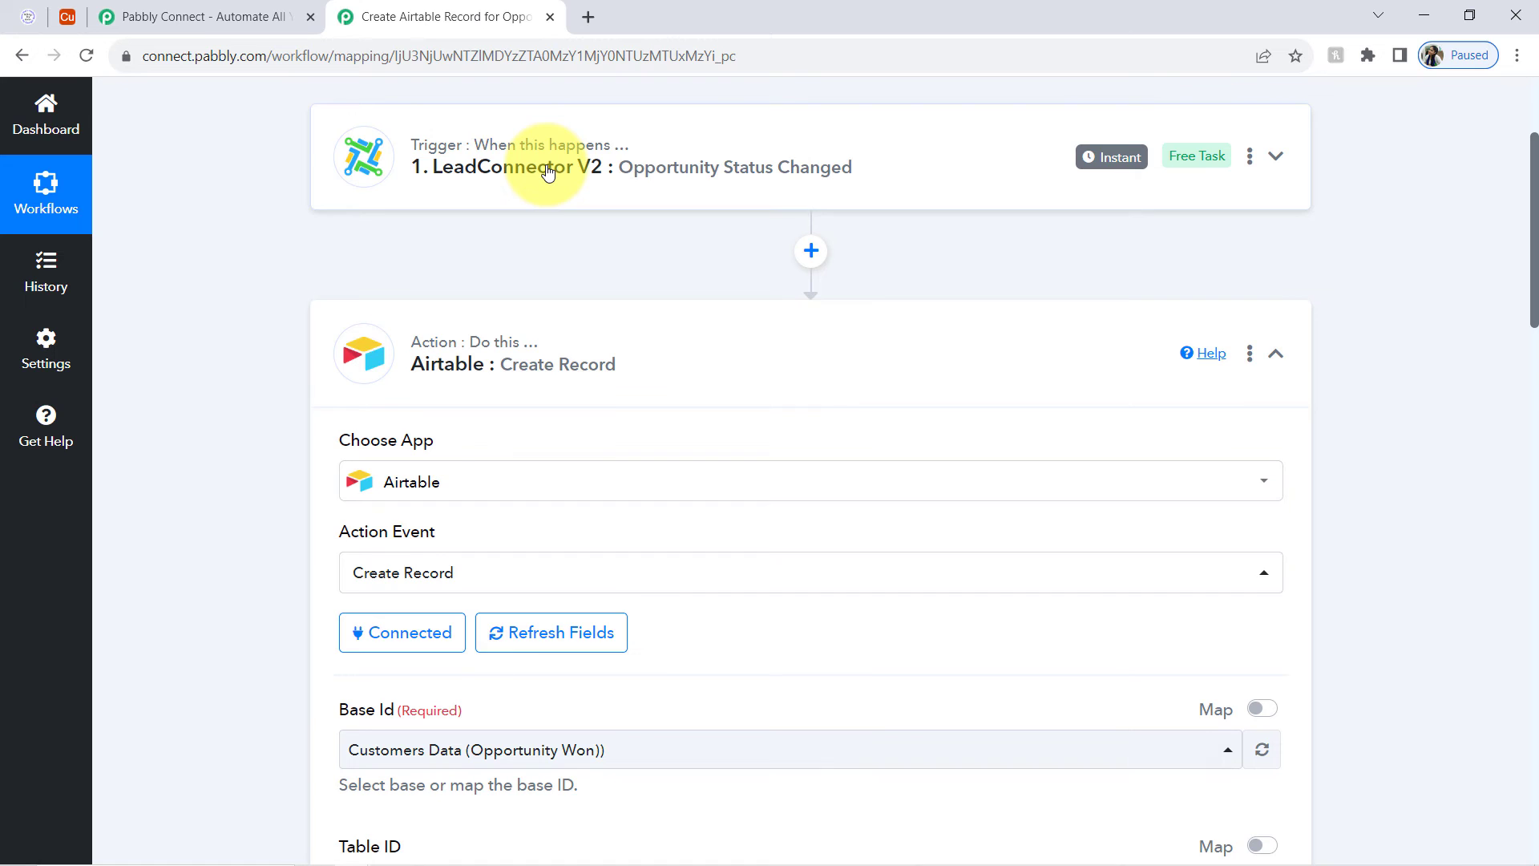
left_click(548, 172)
left_click_drag(1535, 183, 1513, 326)
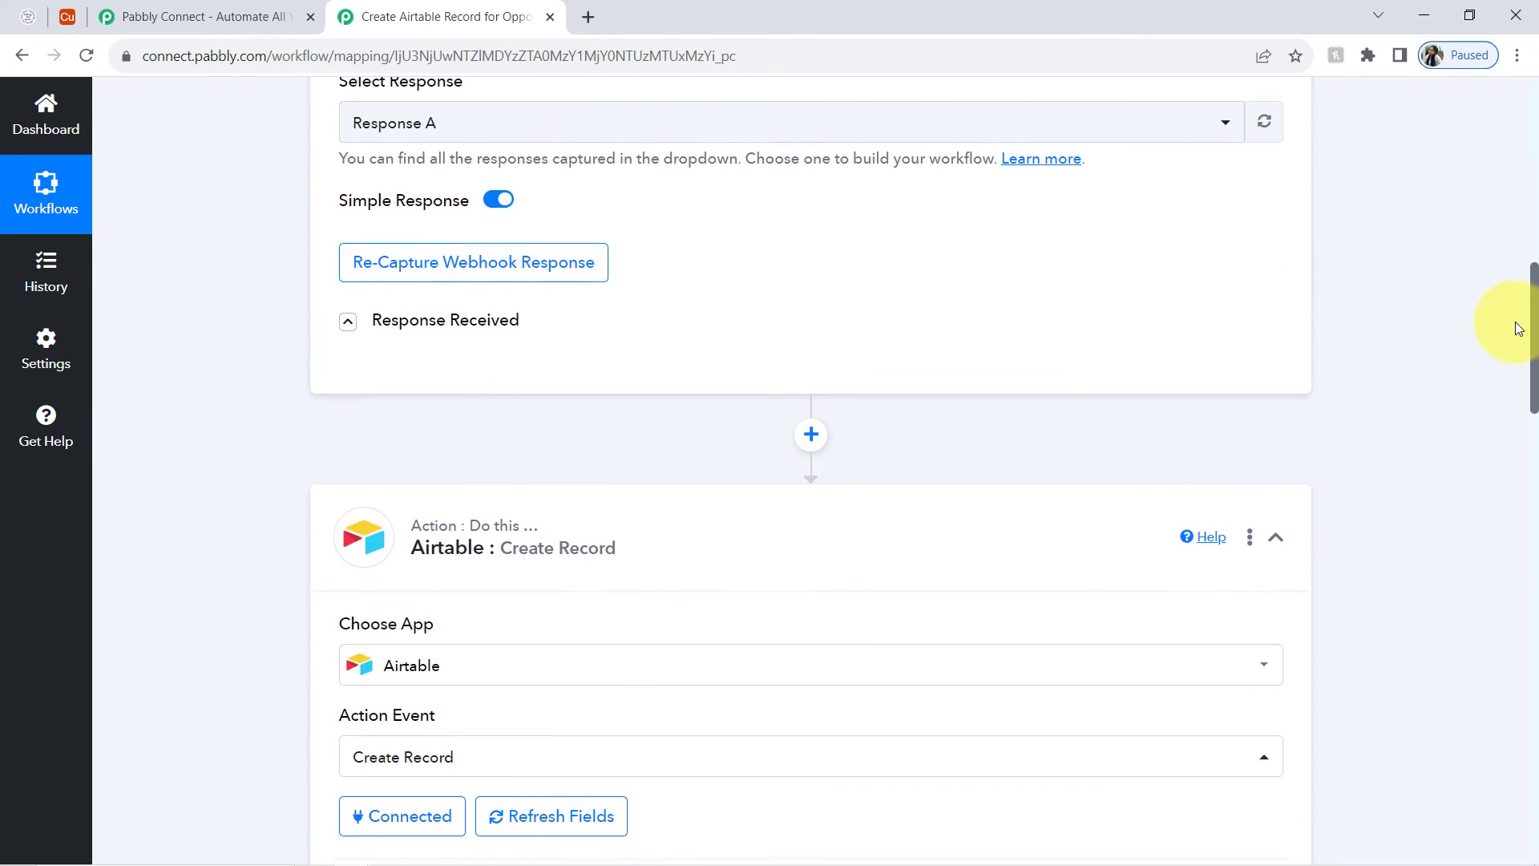
left_click(465, 320)
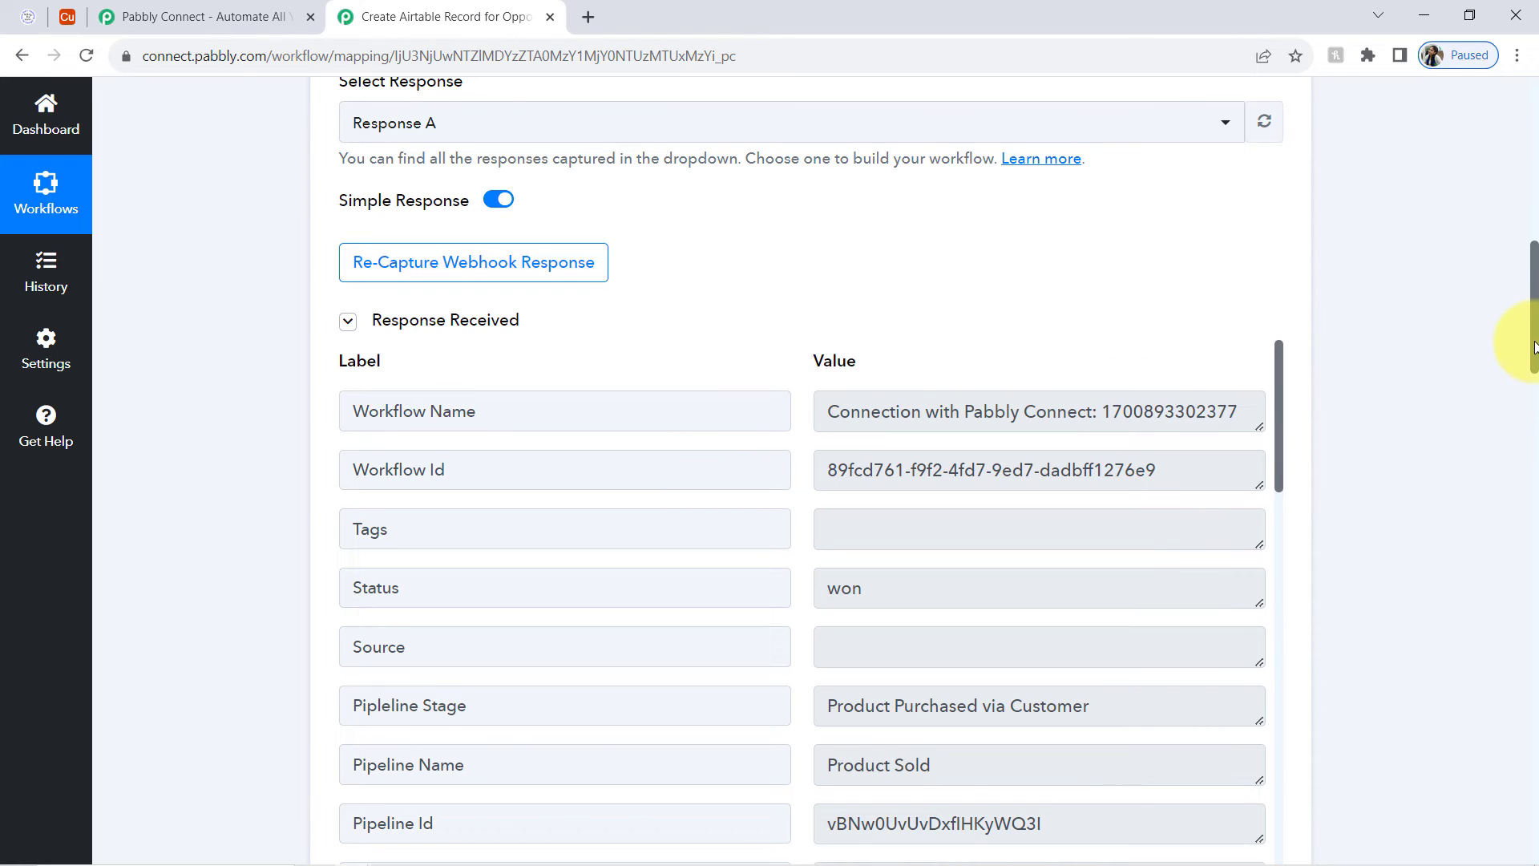
left_click_drag(1536, 346, 1531, 396)
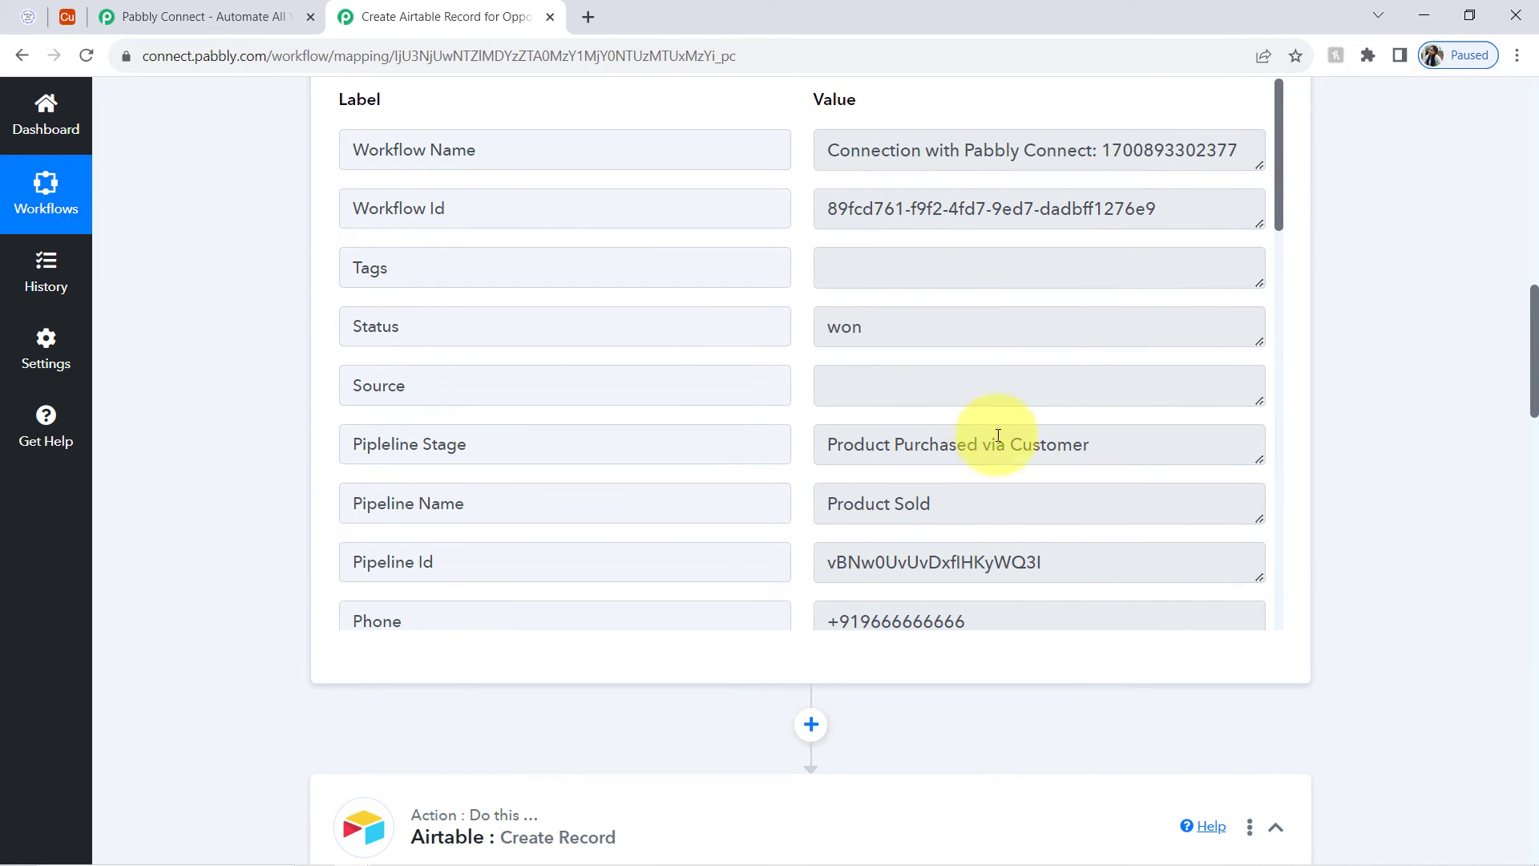
left_click_drag(1007, 444, 840, 504)
left_click_drag(913, 624, 1329, 438)
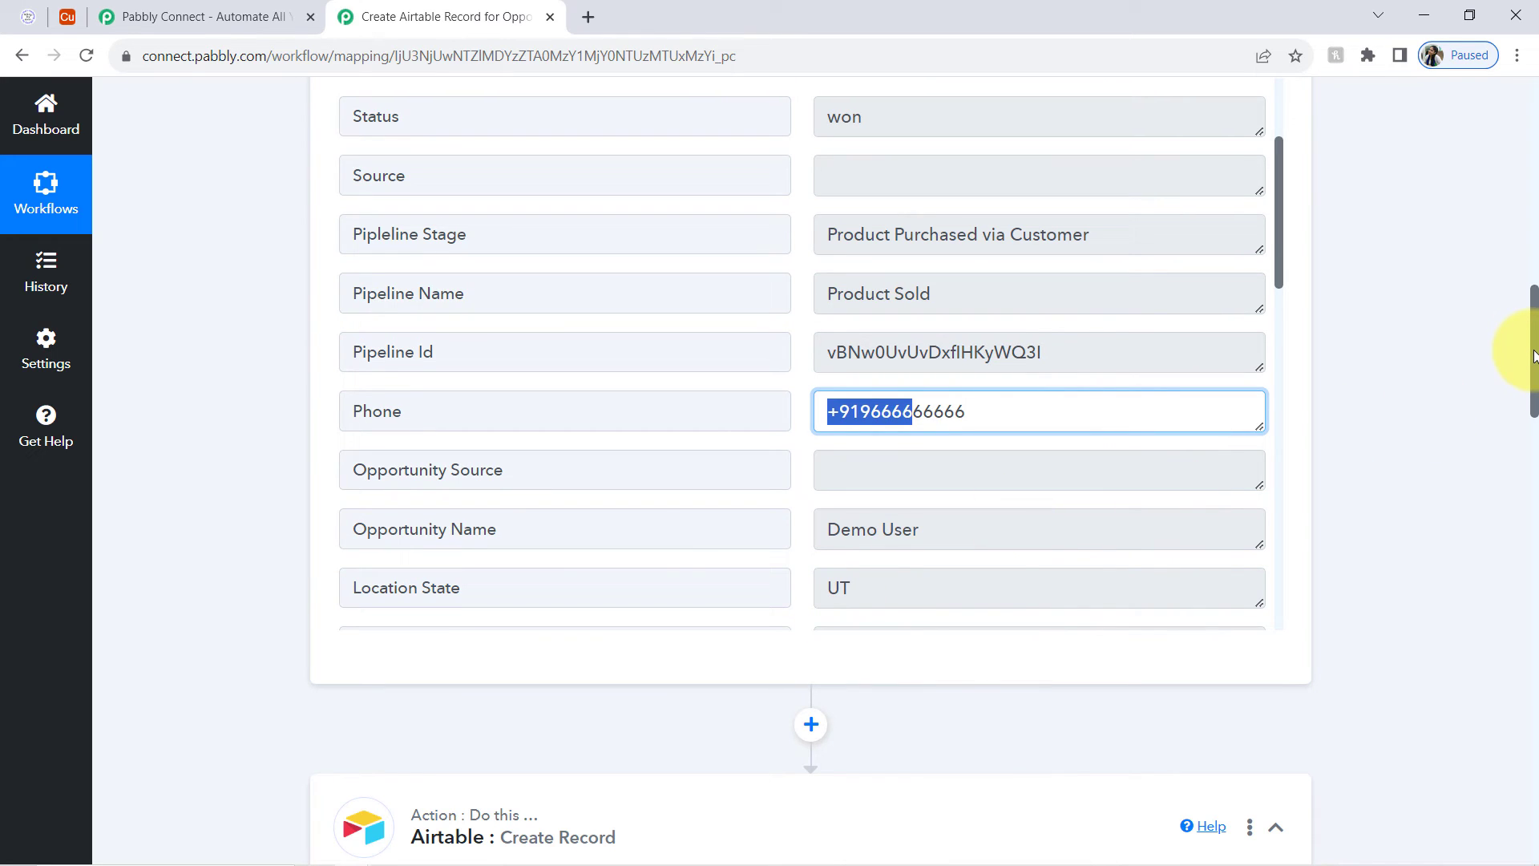
scroll(1523, 383, "down", 8)
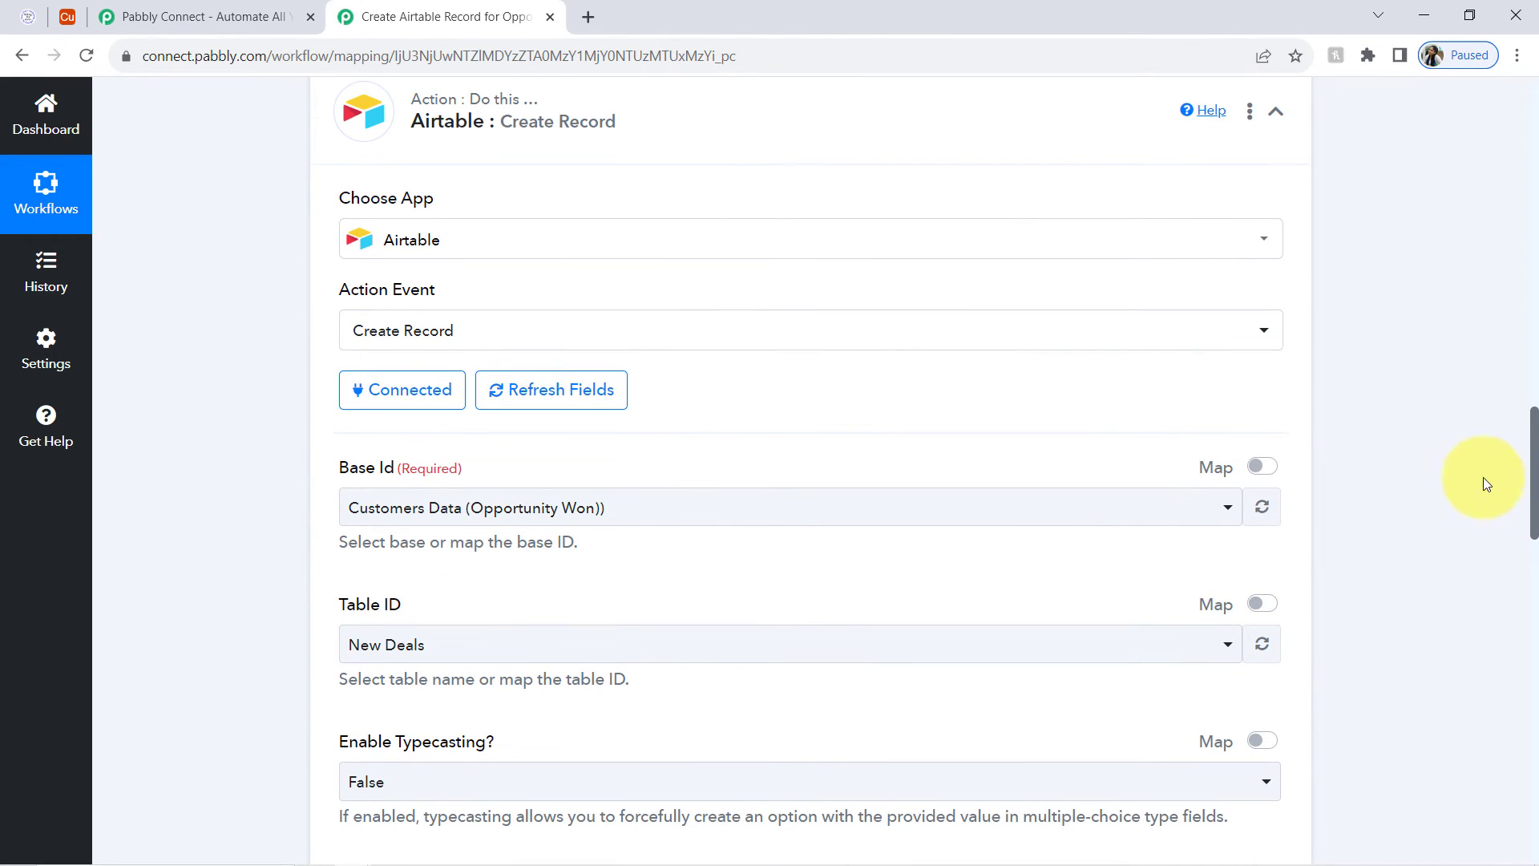
scroll(1483, 481, "down", 5)
scroll(1449, 553, "down", 3)
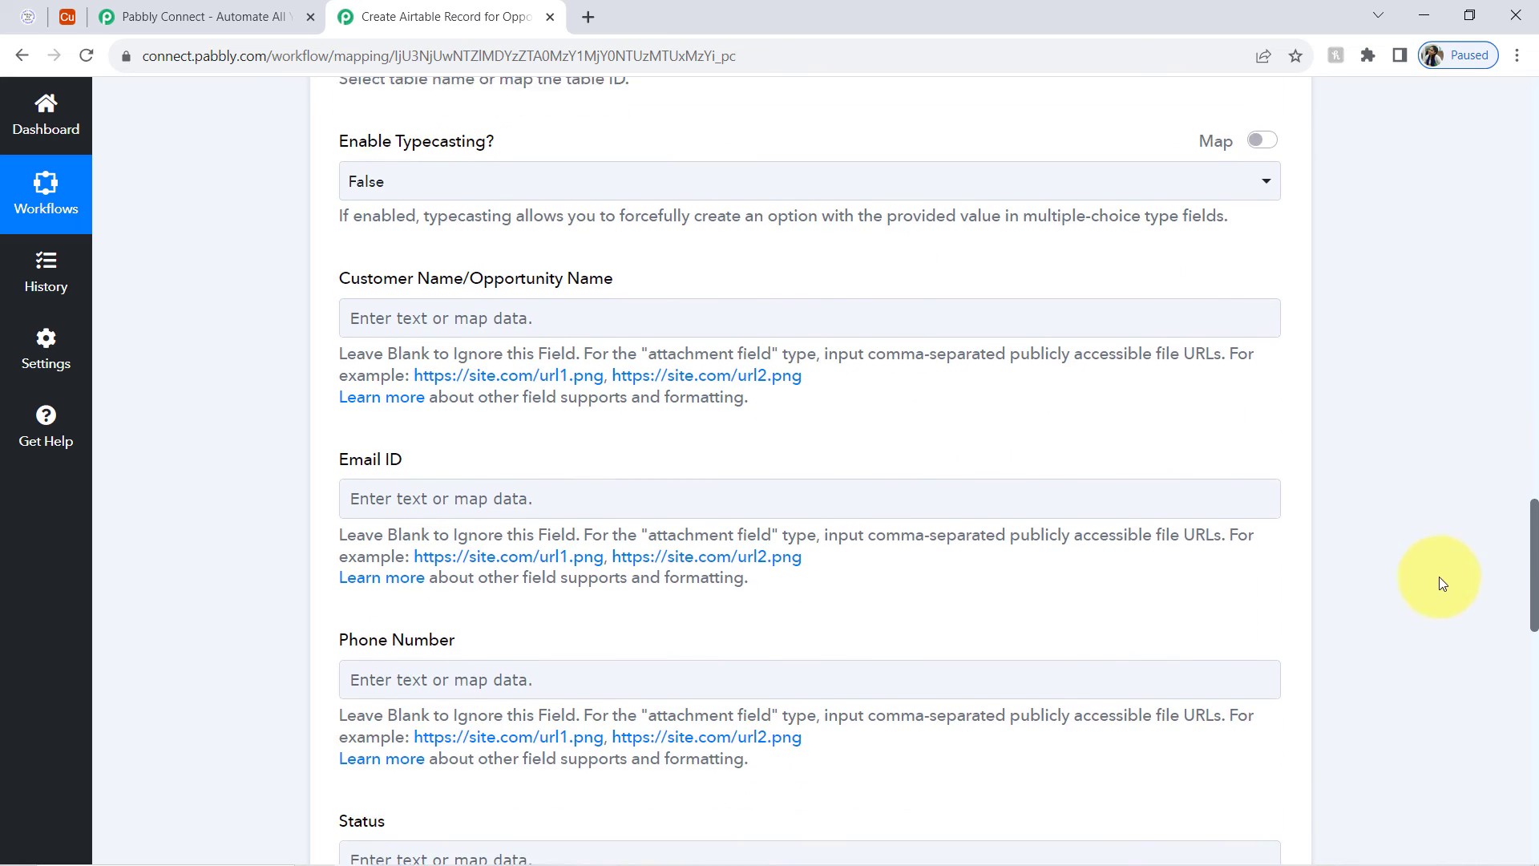
Step: Map the Customer Name/Opportunity Name field to the Opportunity Name value from the LeadConnector V2 trigger
left_click(407, 252)
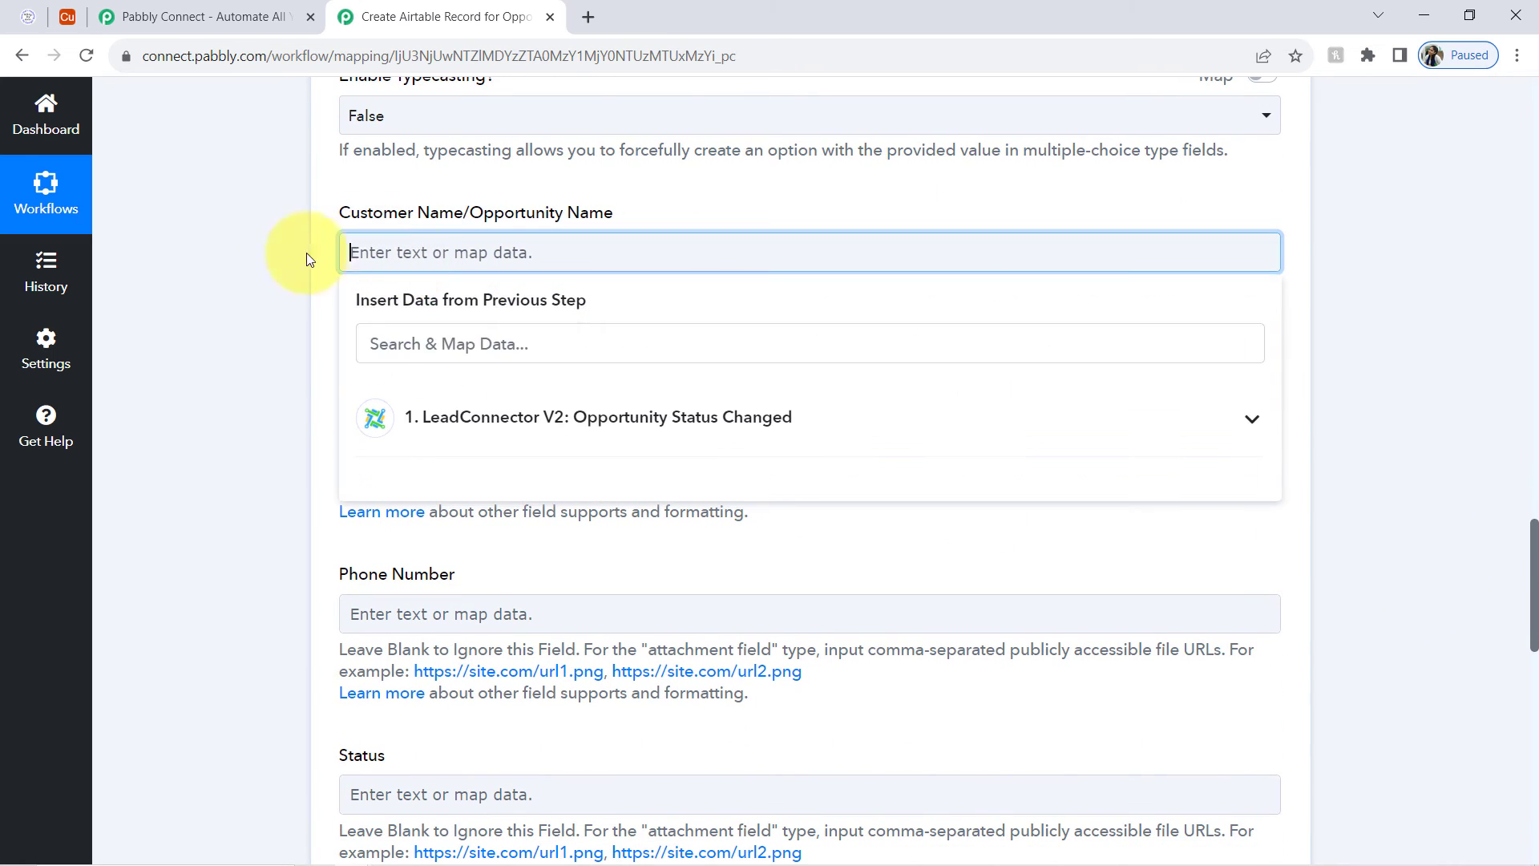
left_click(450, 415)
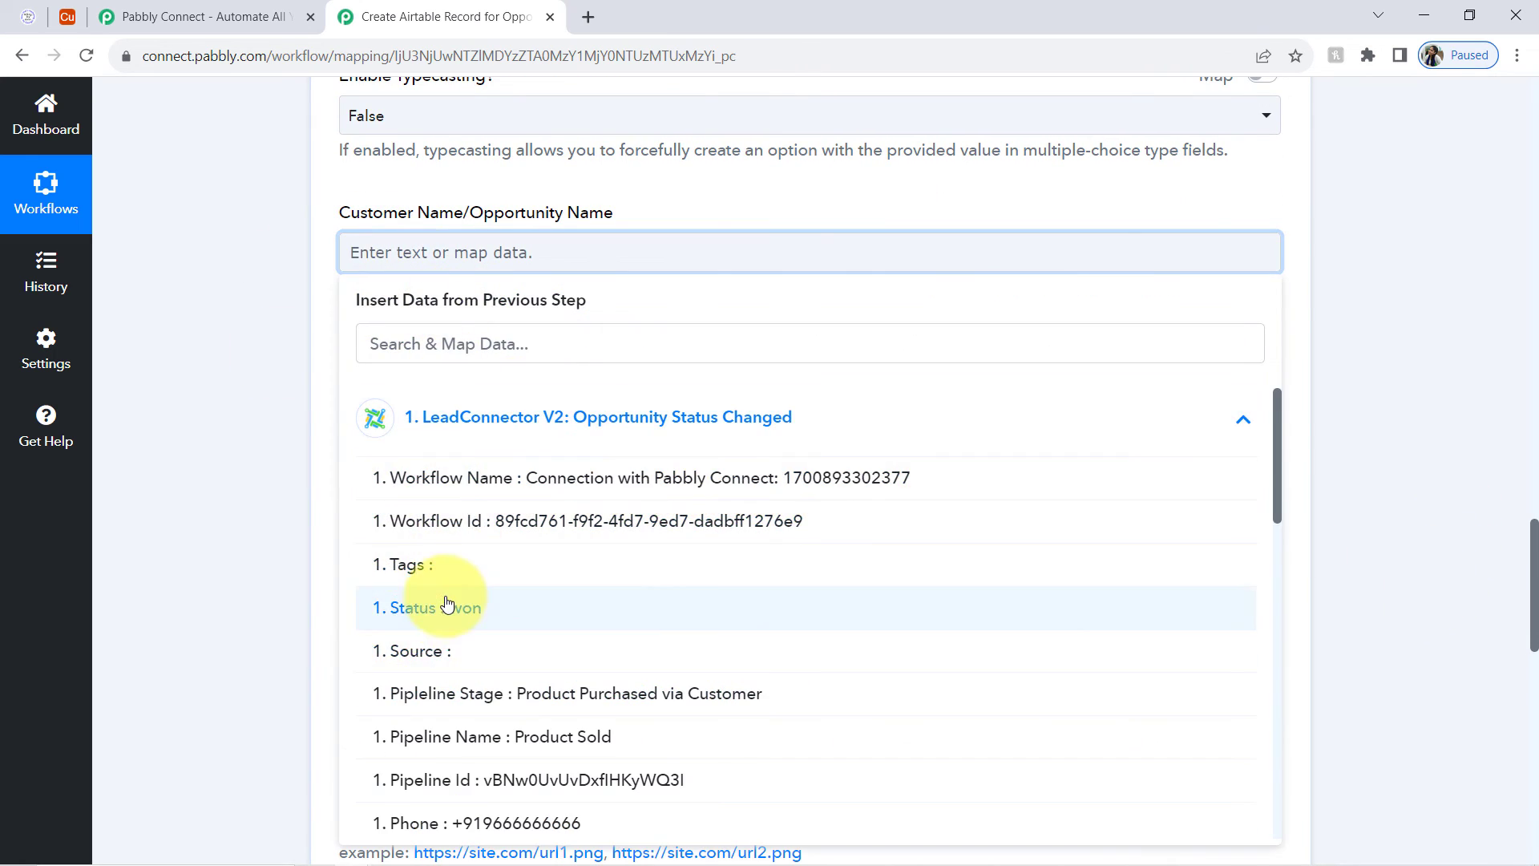
left_click(414, 346)
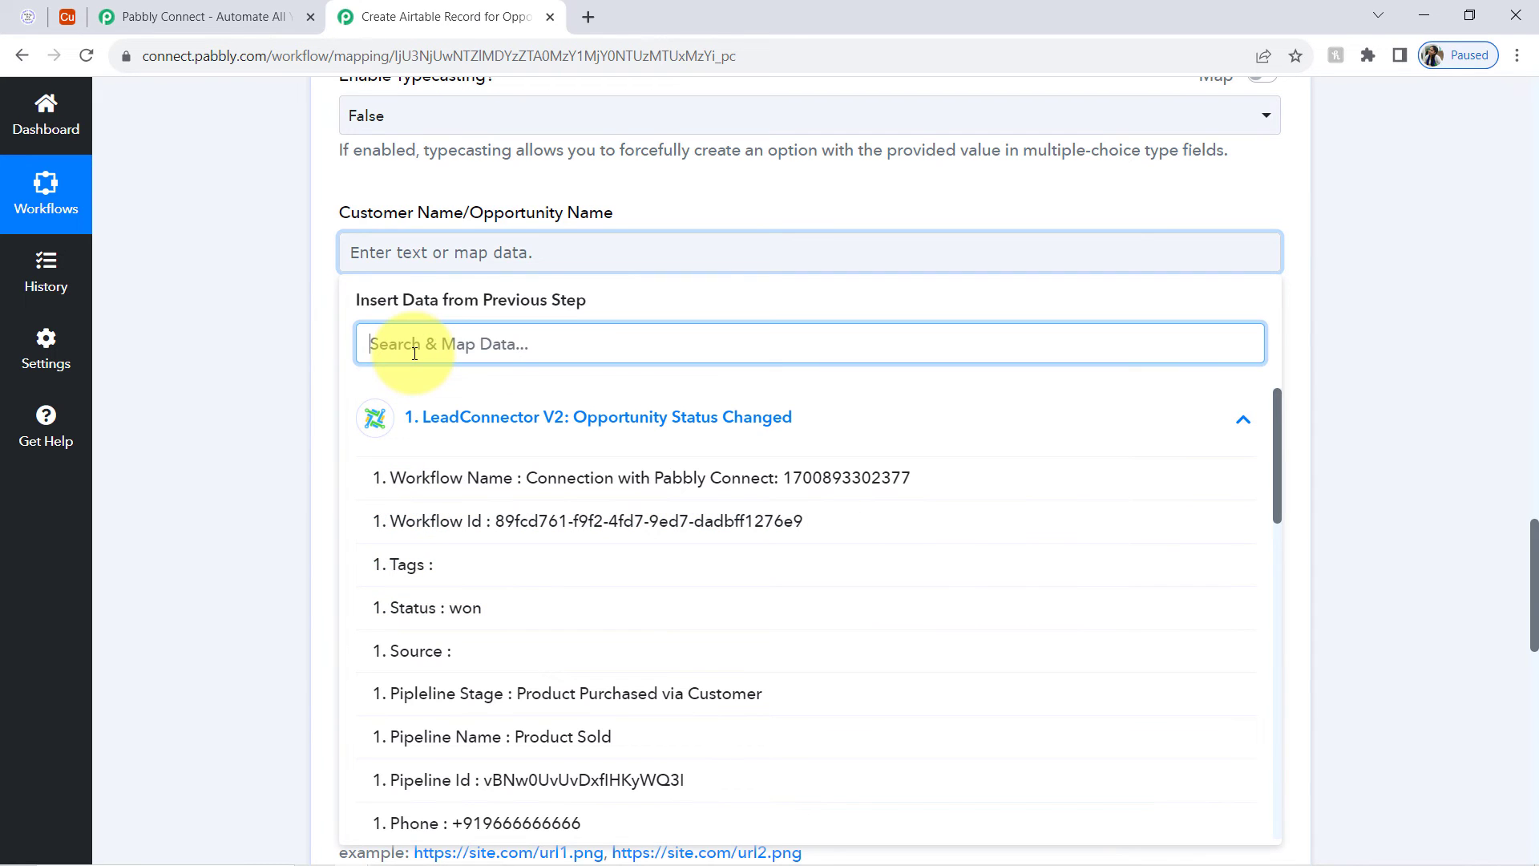
type("dem")
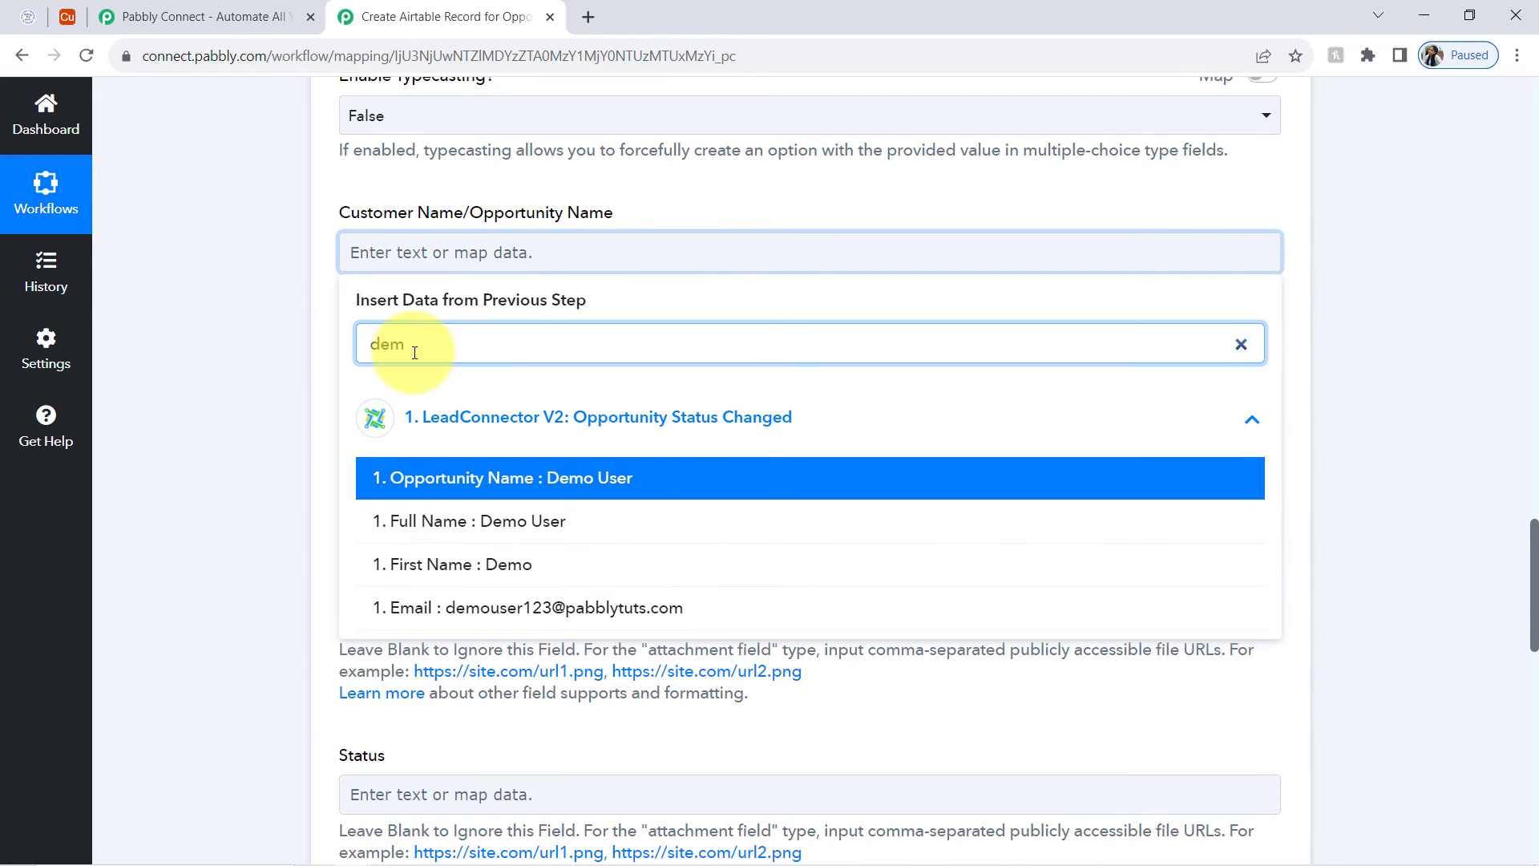
left_click(447, 479)
left_click(228, 378)
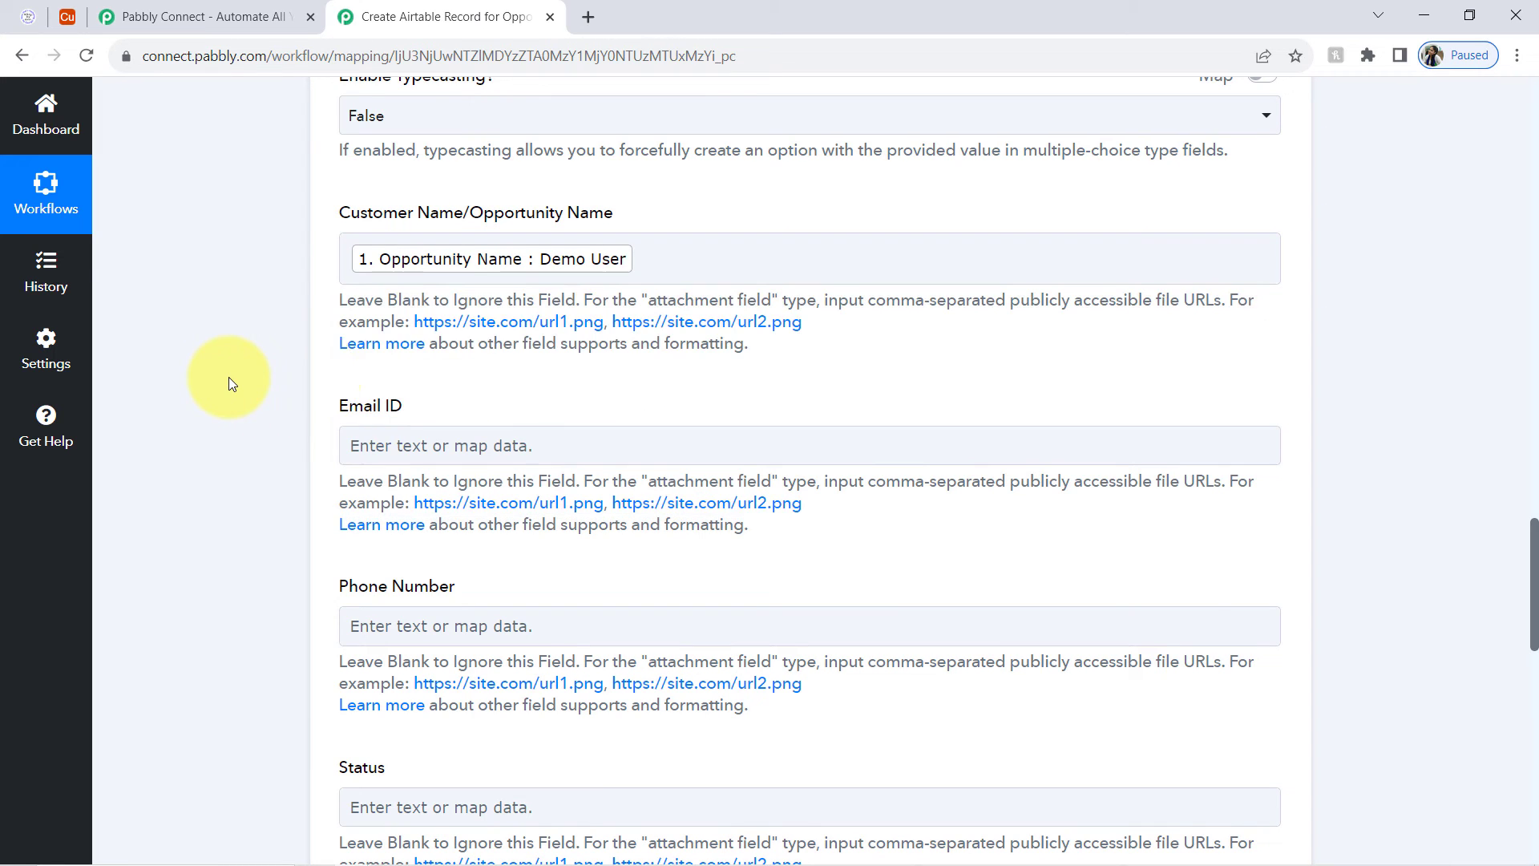
Step: Map the Email ID field to the trigger's Email value
left_click(369, 438)
left_click(363, 534)
type("@")
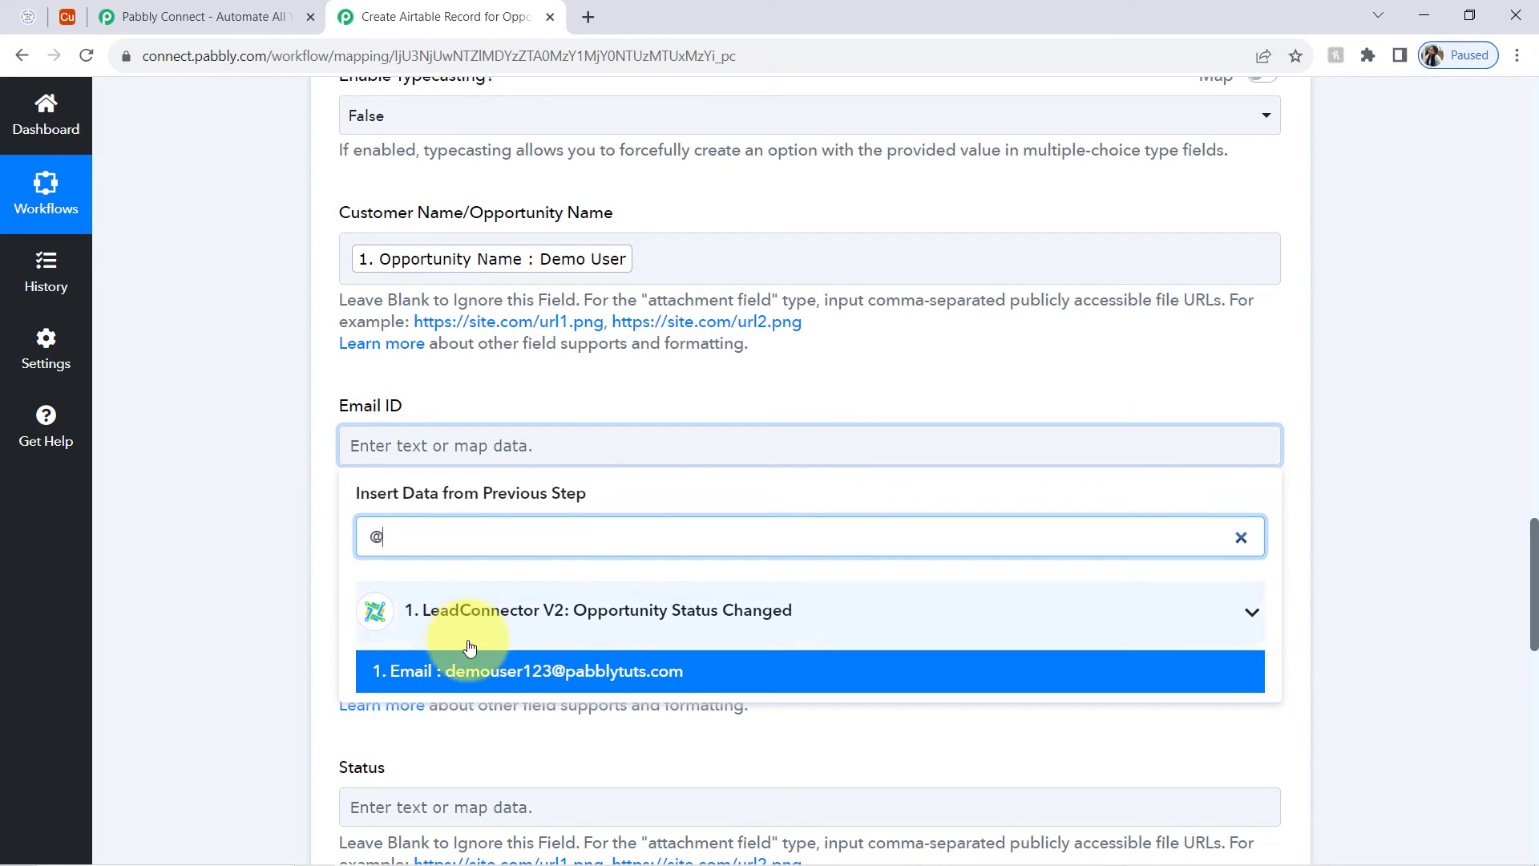
left_click(474, 678)
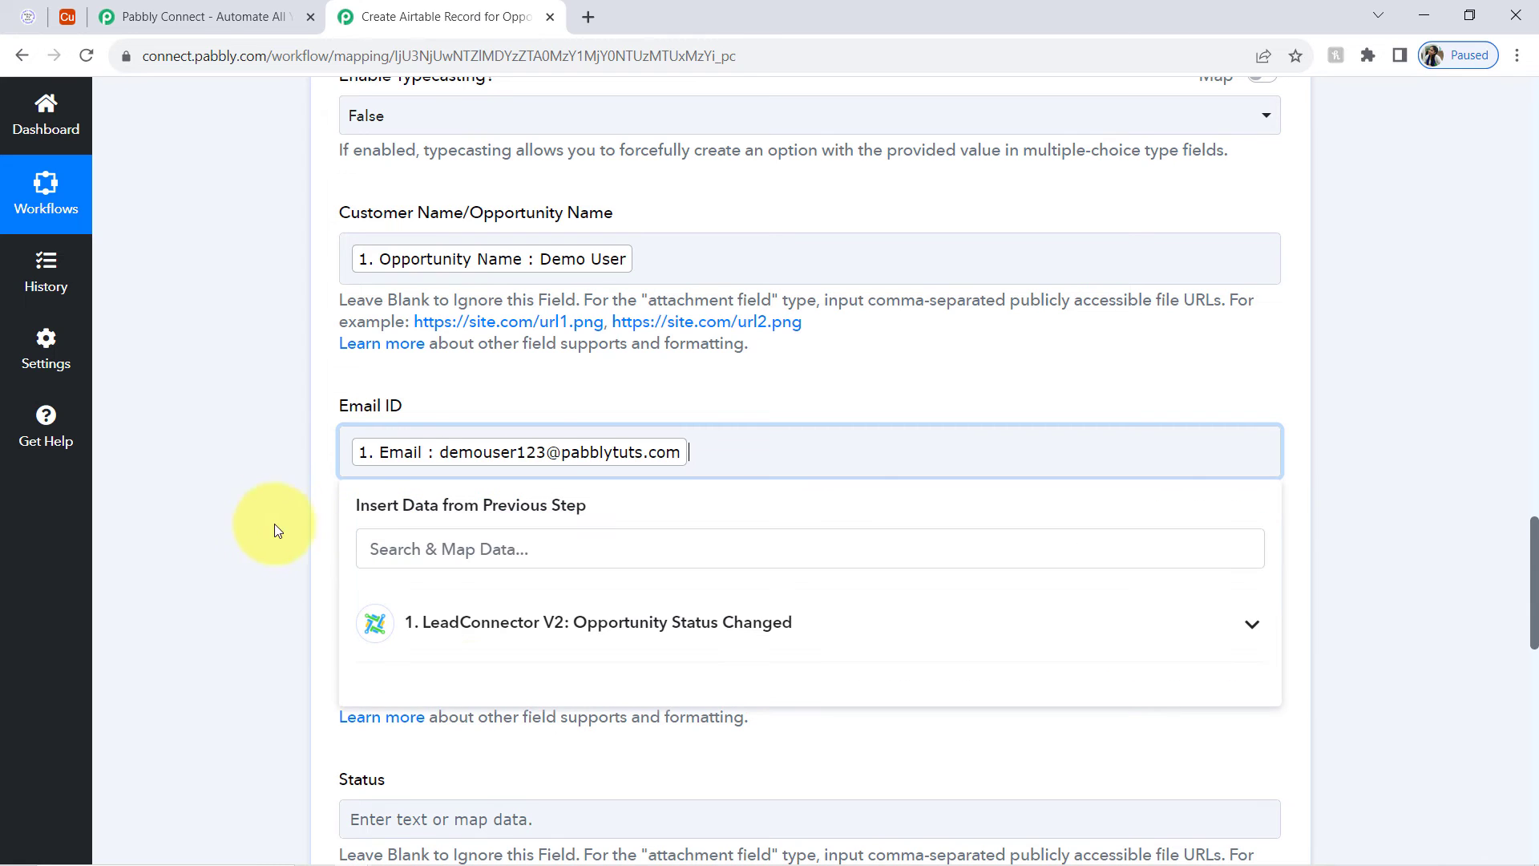
left_click(254, 523)
Step: Map the Phone Number field to the trigger's Phone value
scroll(254, 523, "down", 3)
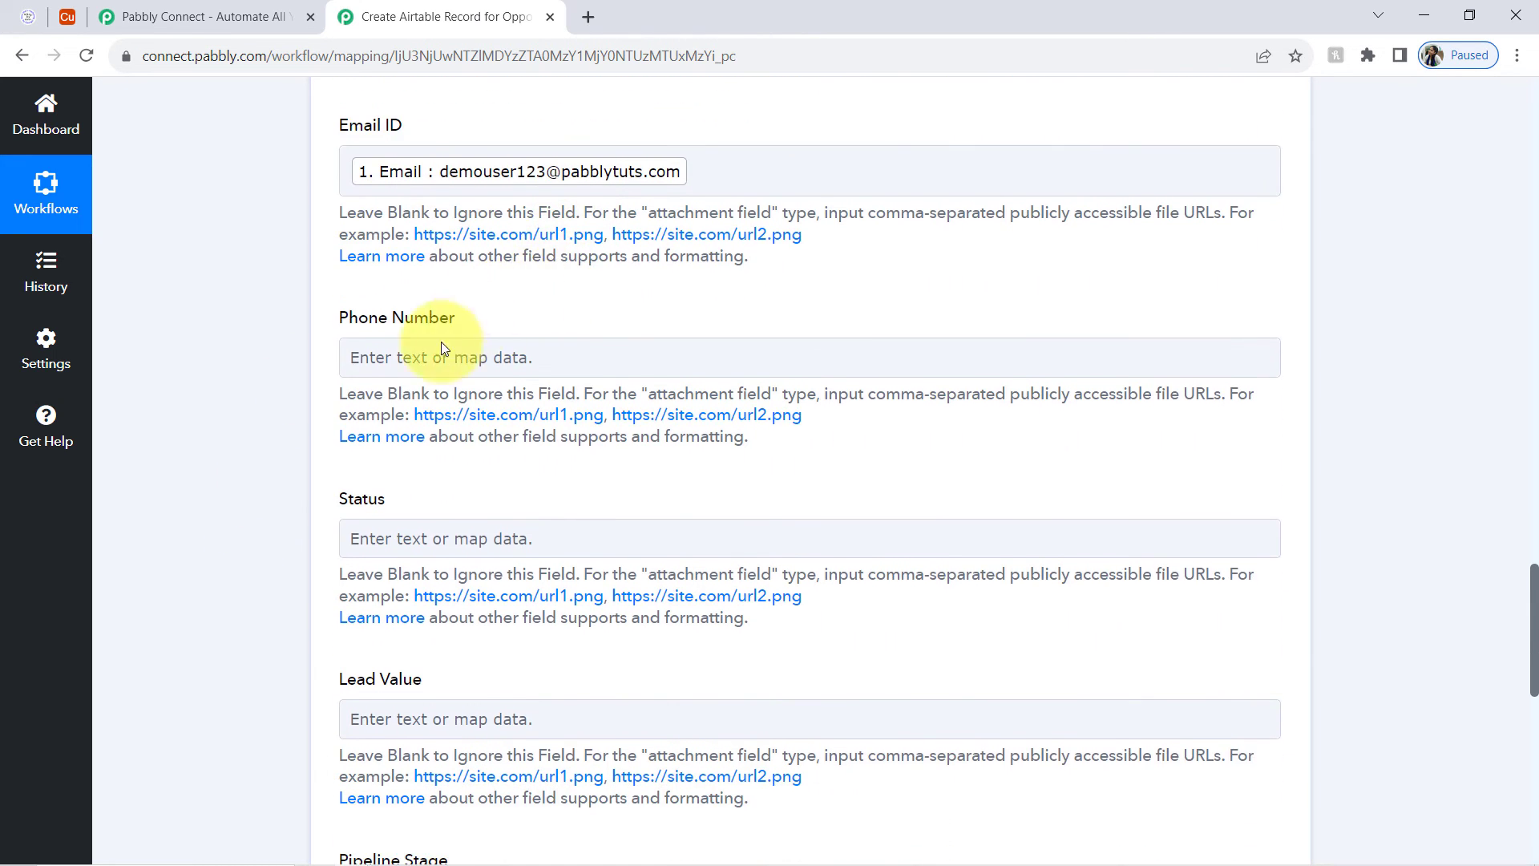
left_click(391, 355)
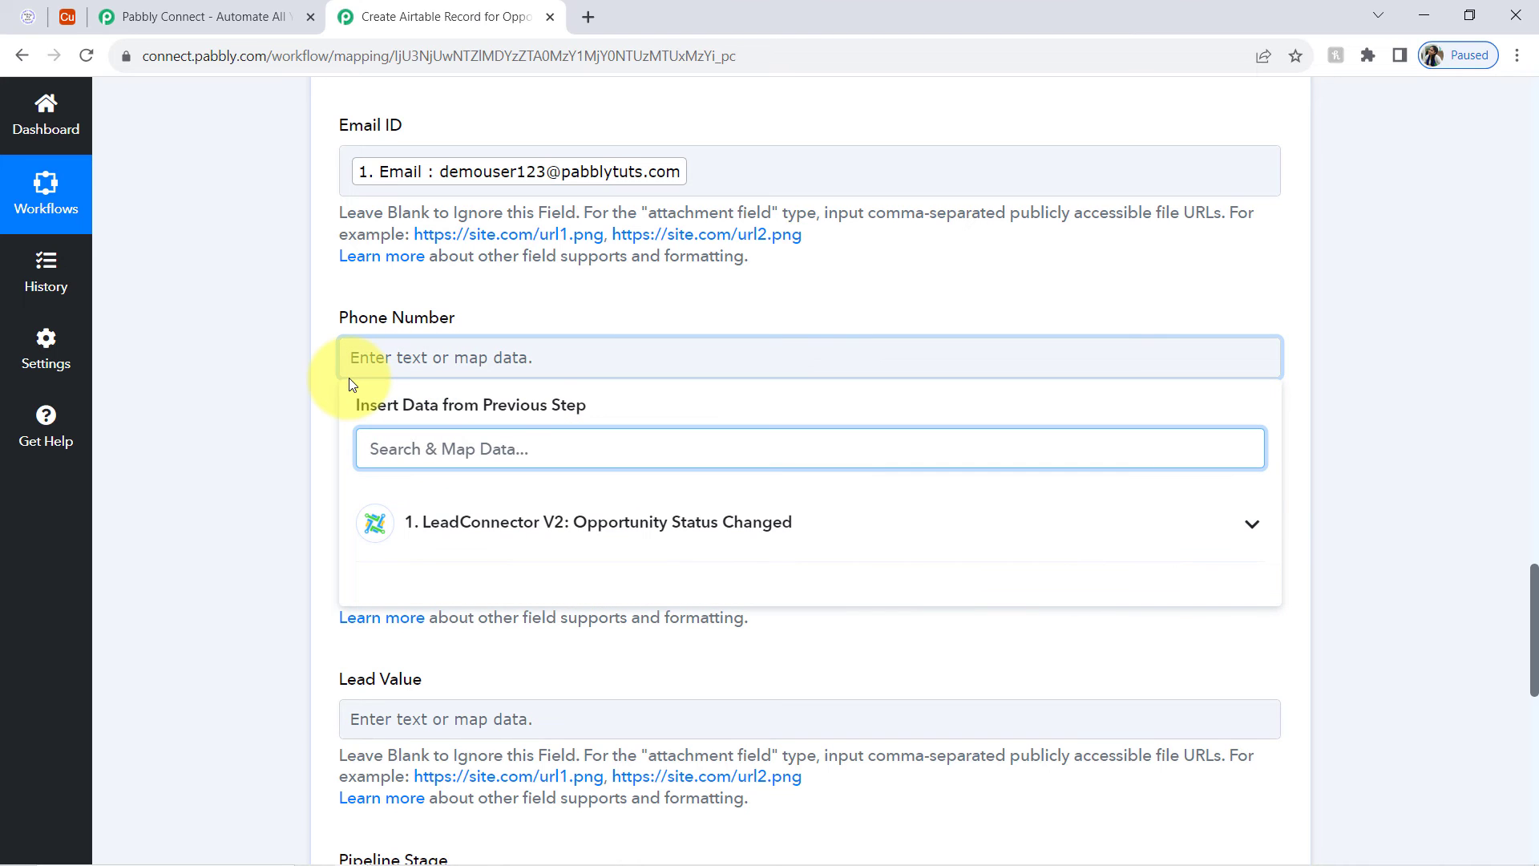
type("96")
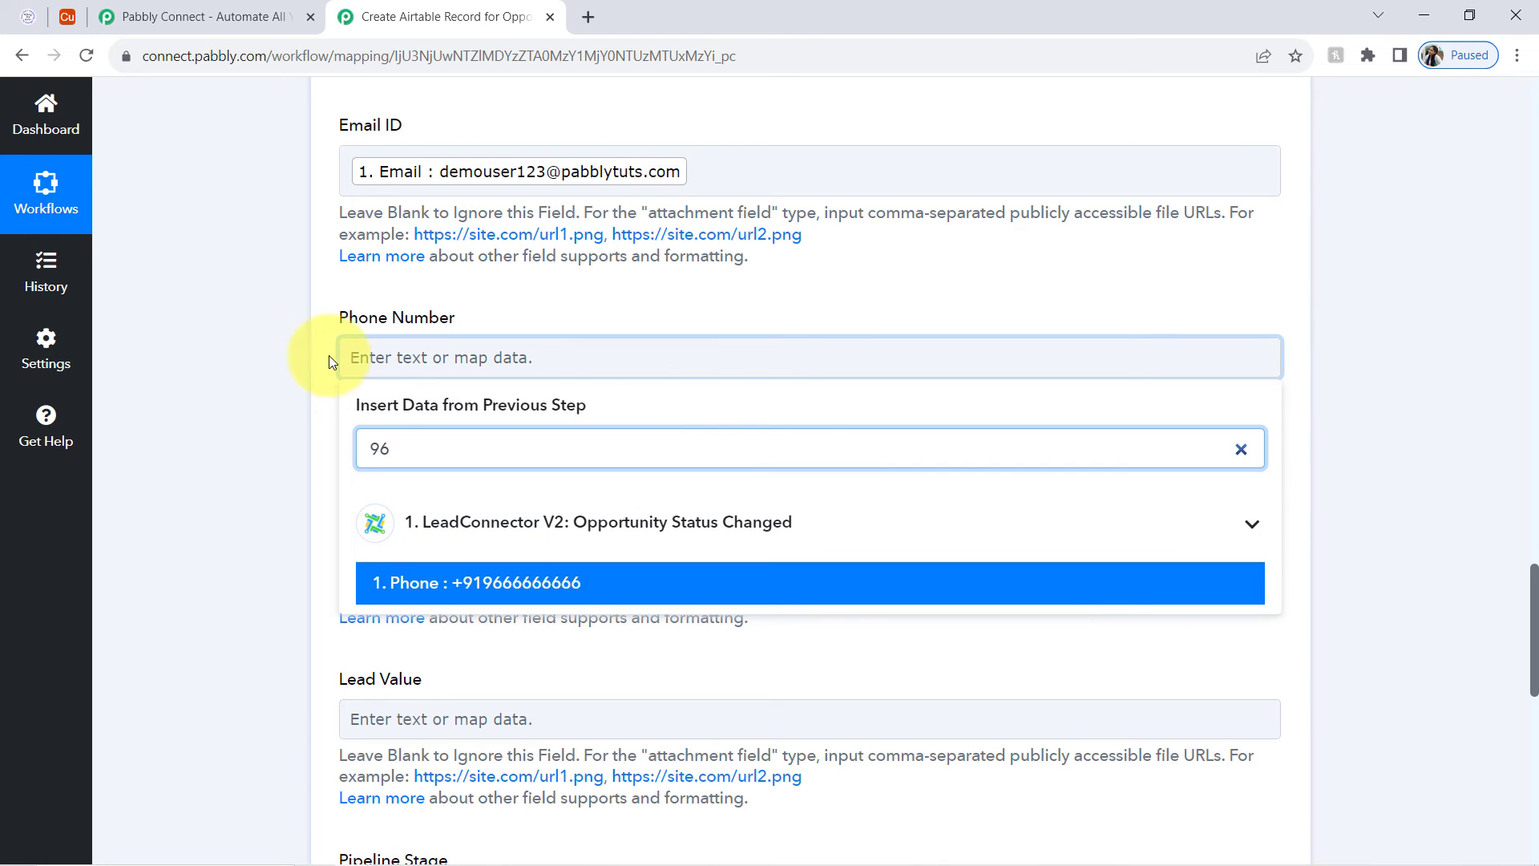
left_click(412, 584)
left_click(283, 484)
Step: Find the trigger's Status value by searching for "won" and map it to the Status field
scroll(281, 481, "down", 5)
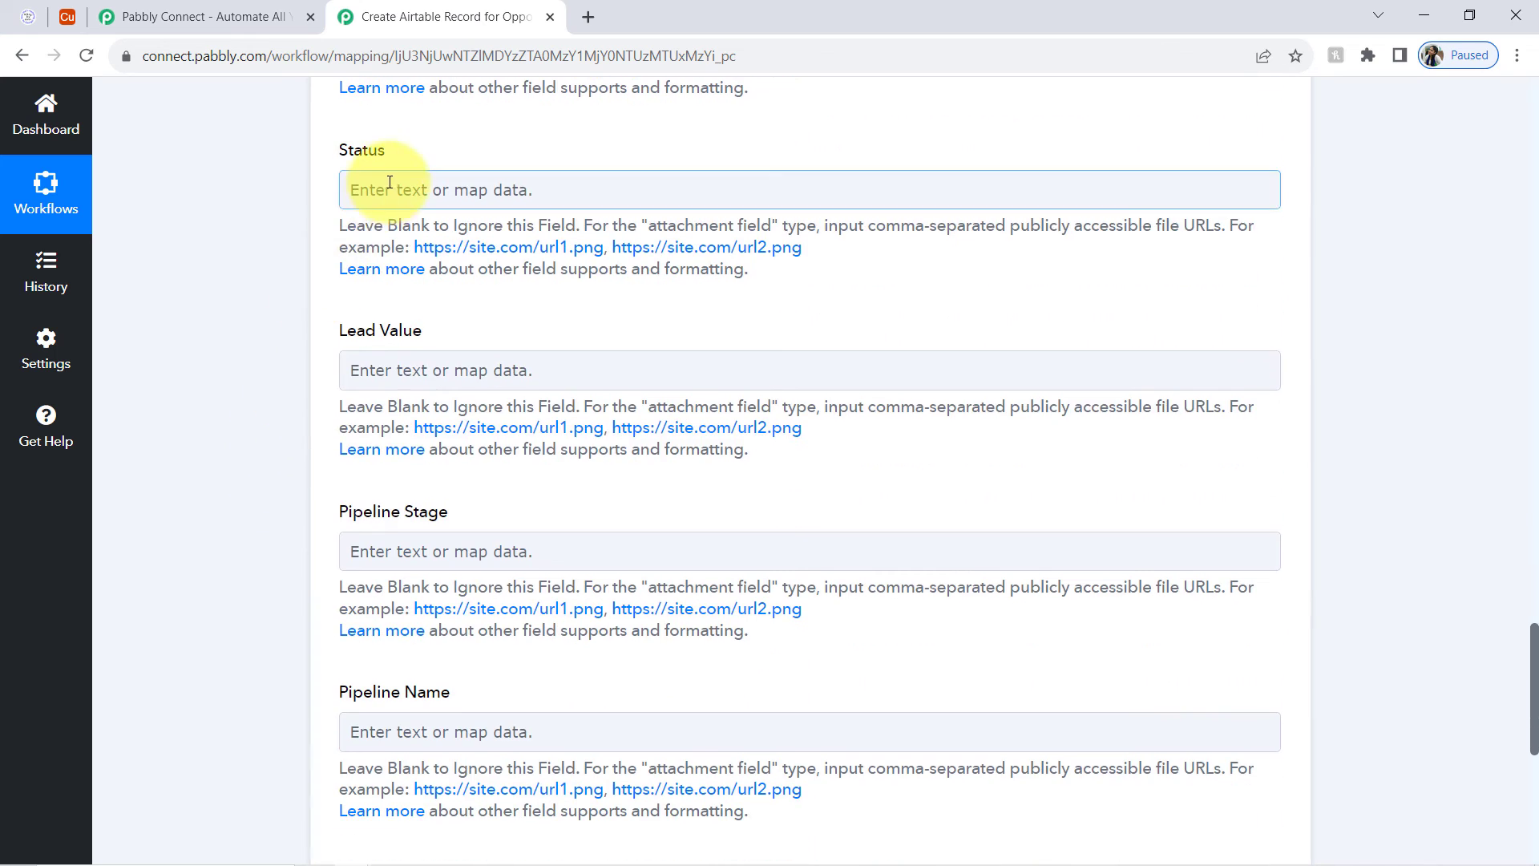
left_click(389, 183)
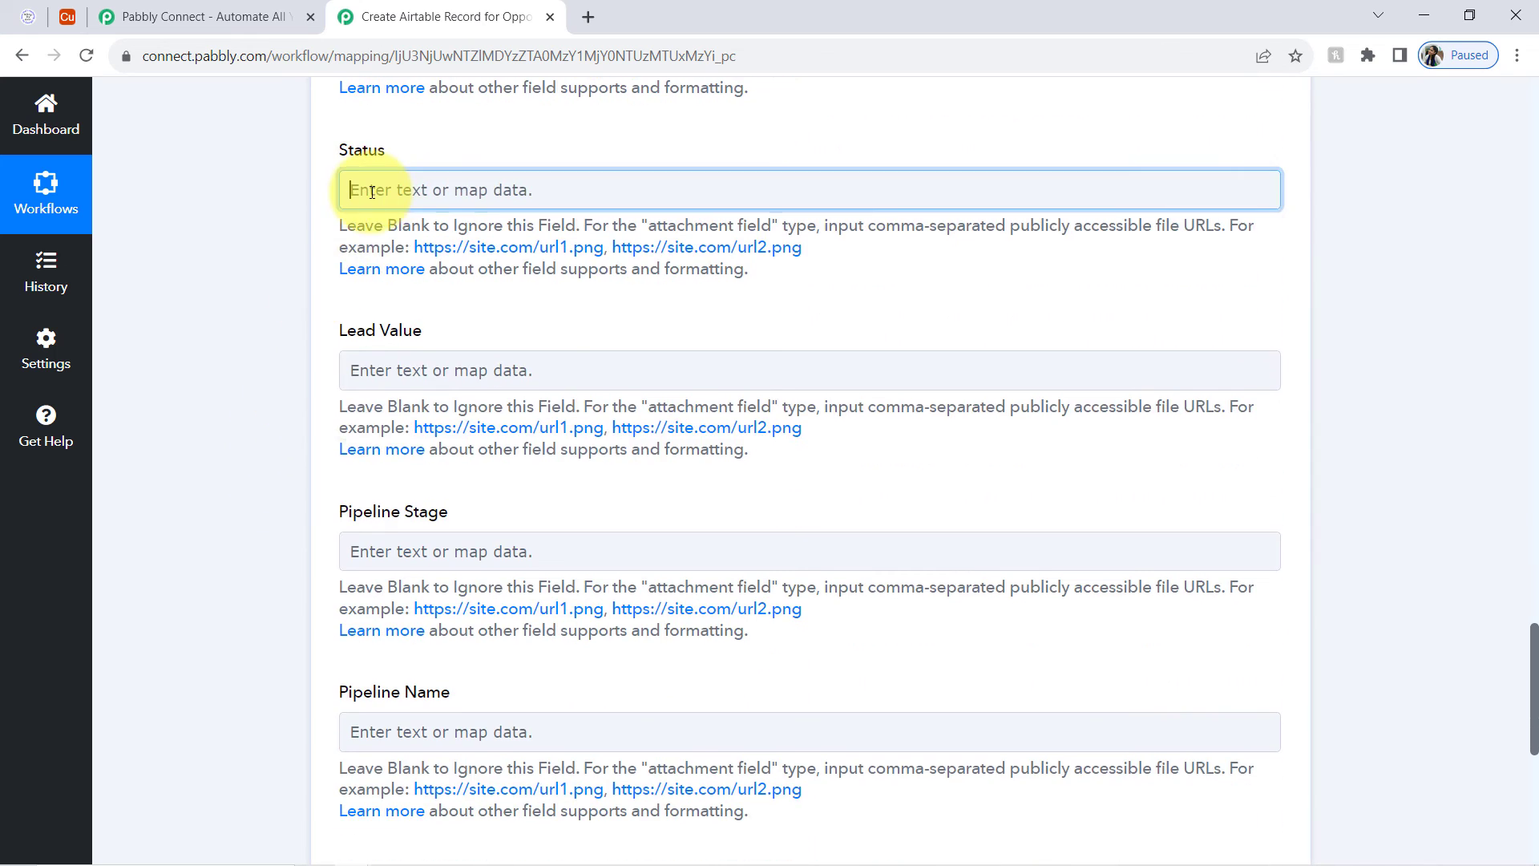
left_click(422, 362)
left_click(363, 272)
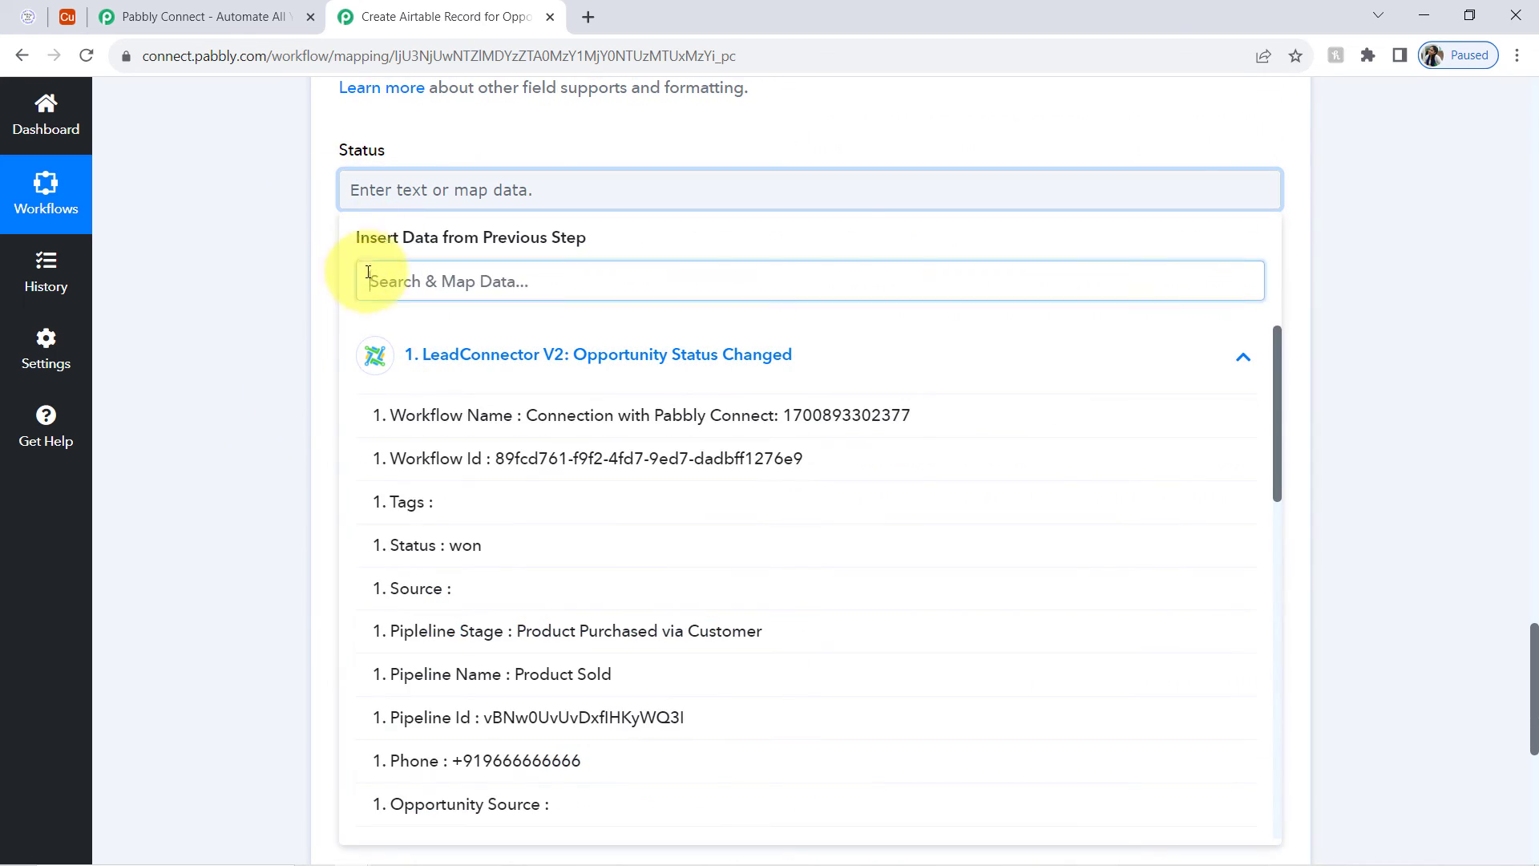
type("won")
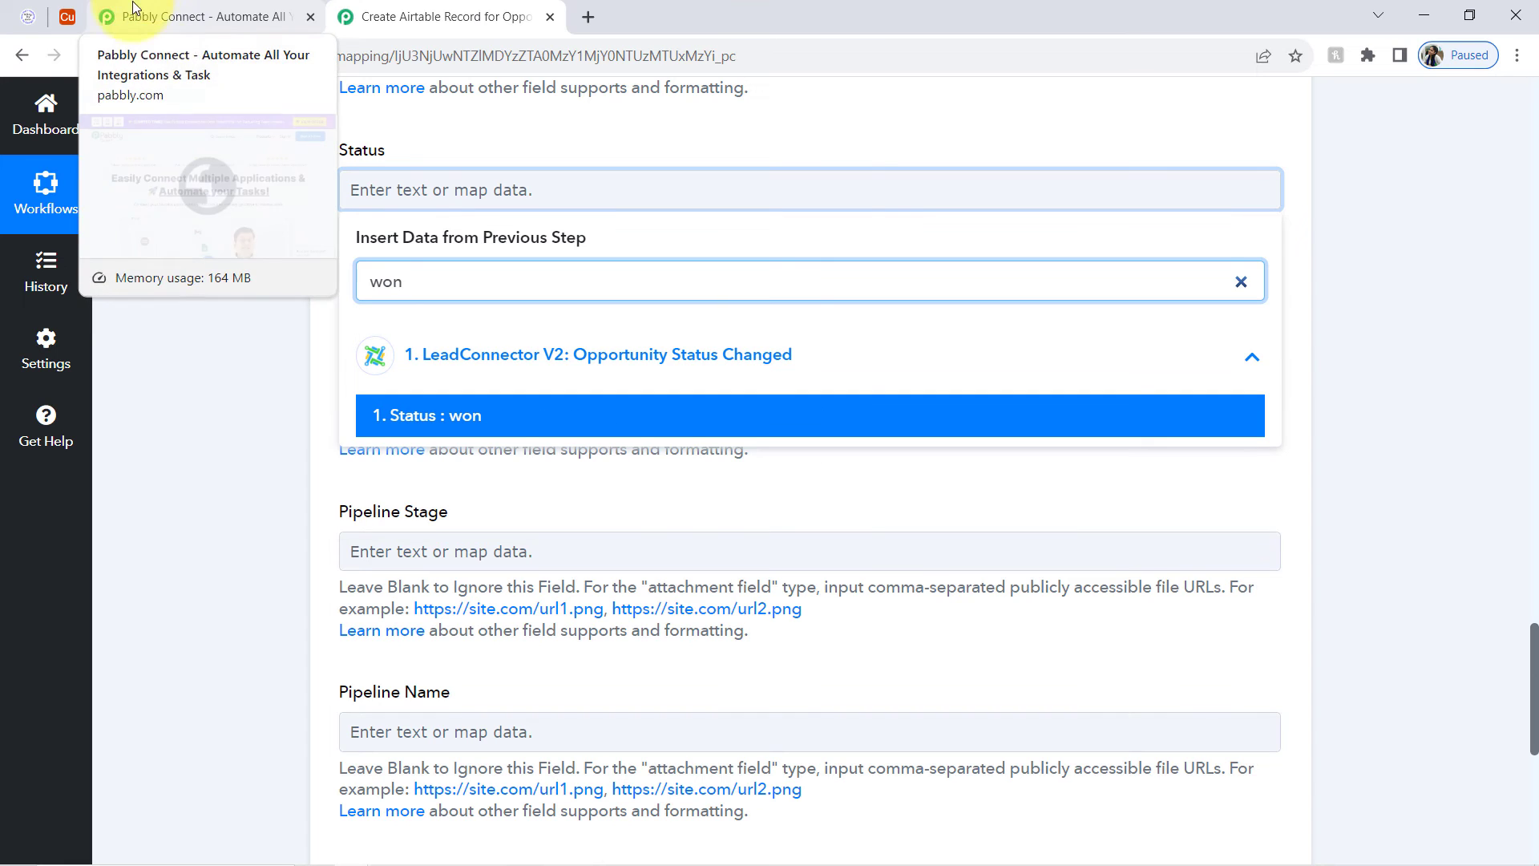
left_click(388, 413)
left_click(304, 391)
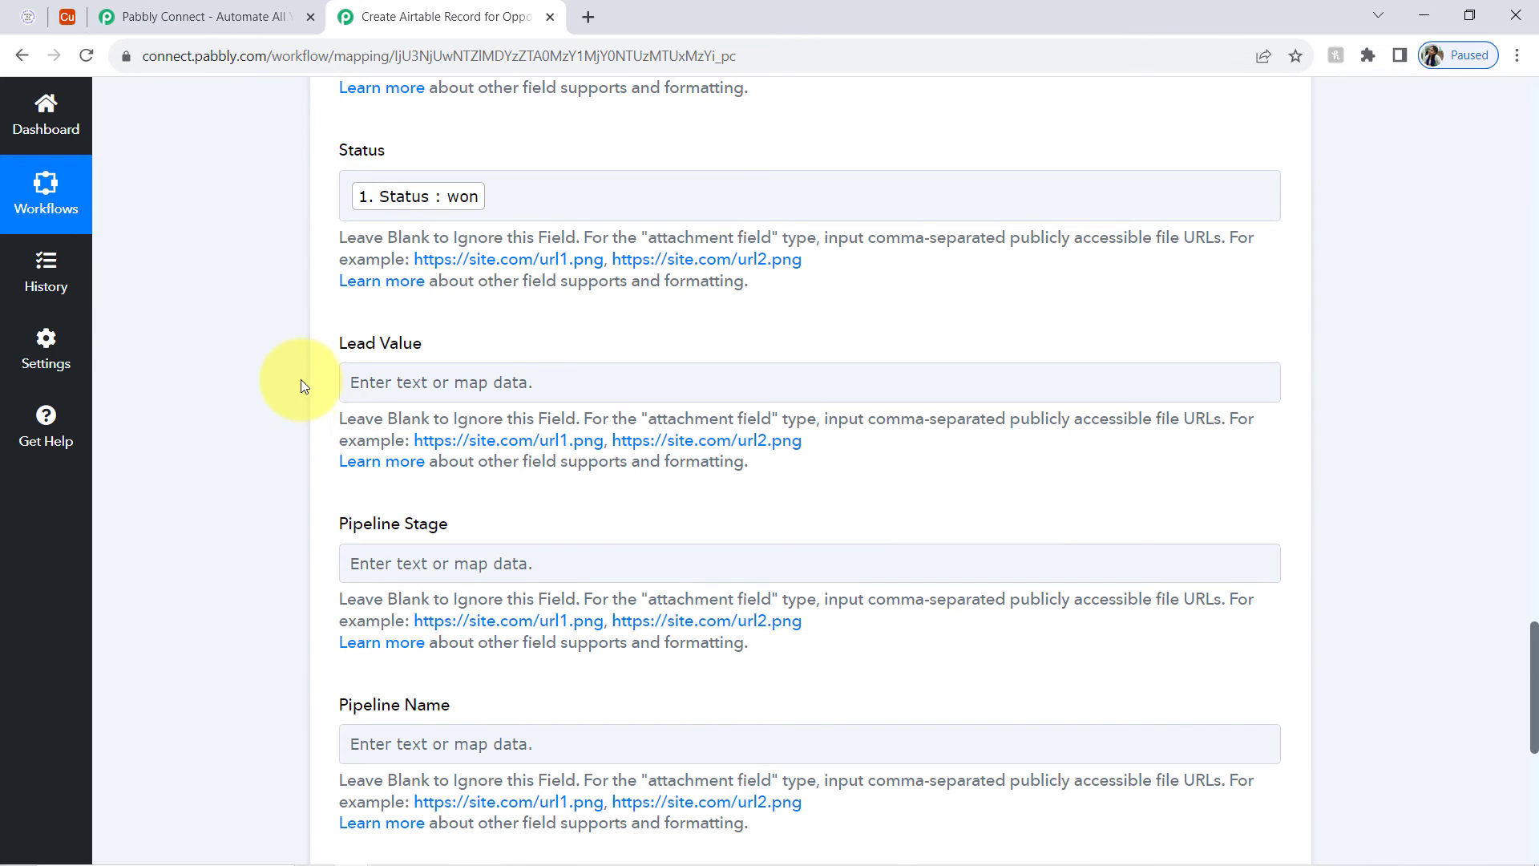
Step: Clear any stray text from the Lead Value field and map it to the trigger's Lead Value
left_click(358, 385)
type("dfvdvdv")
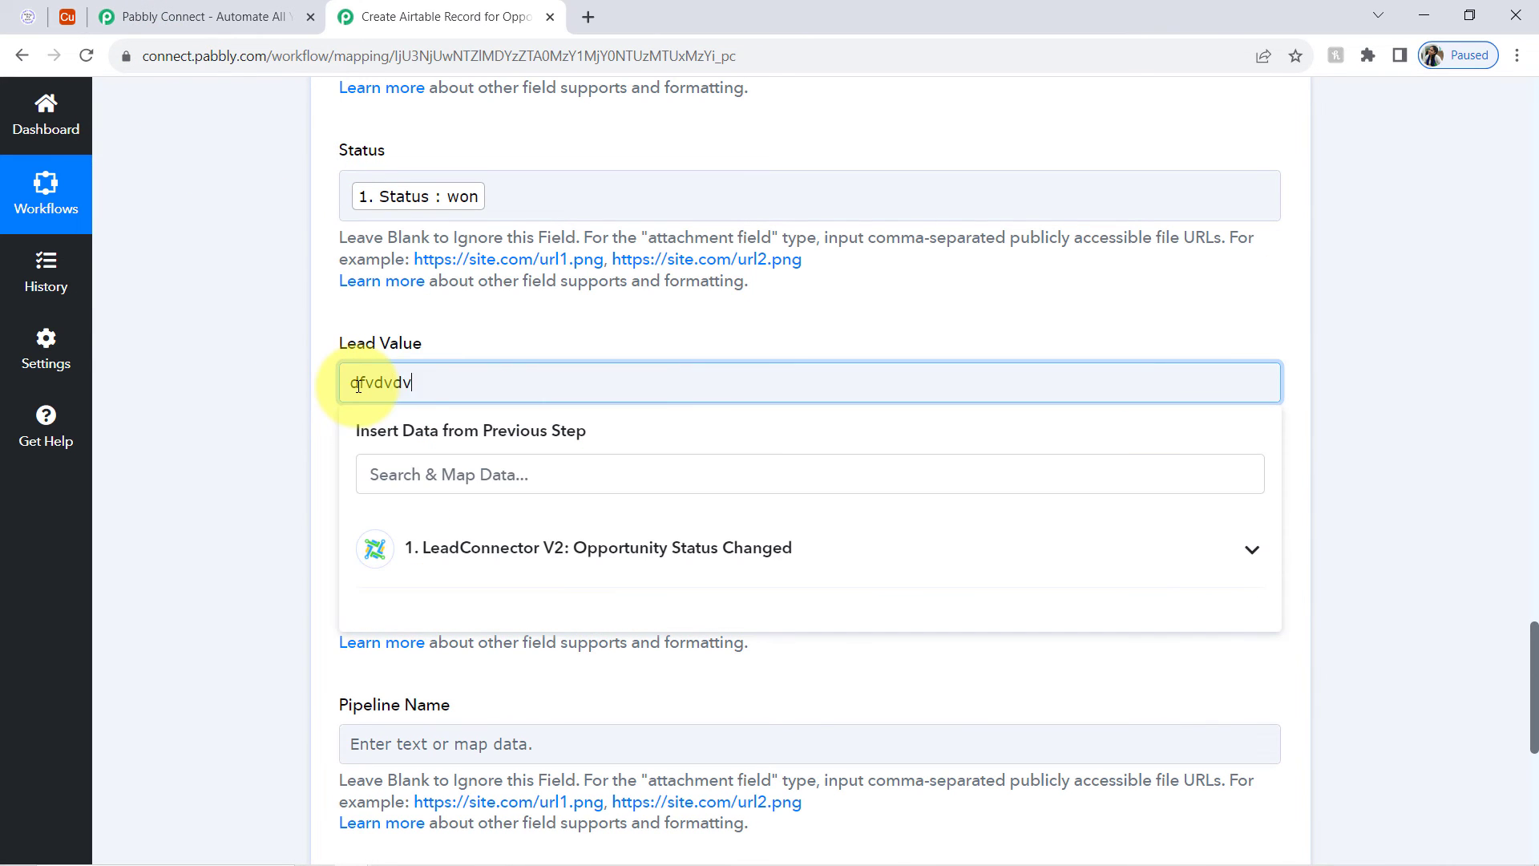
key("BackSpace")
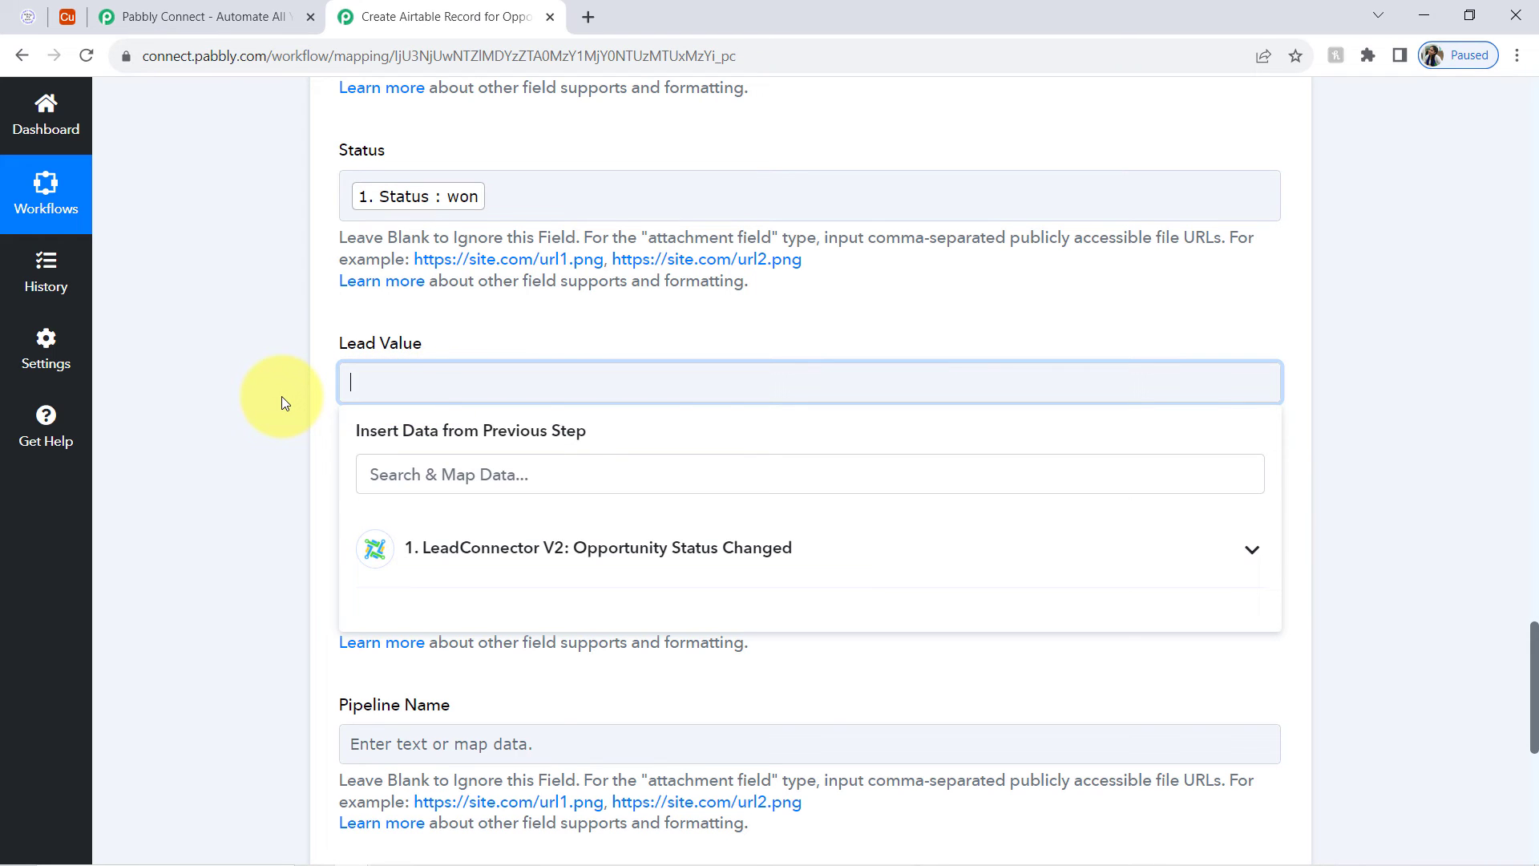
left_click(429, 549)
left_click(389, 473)
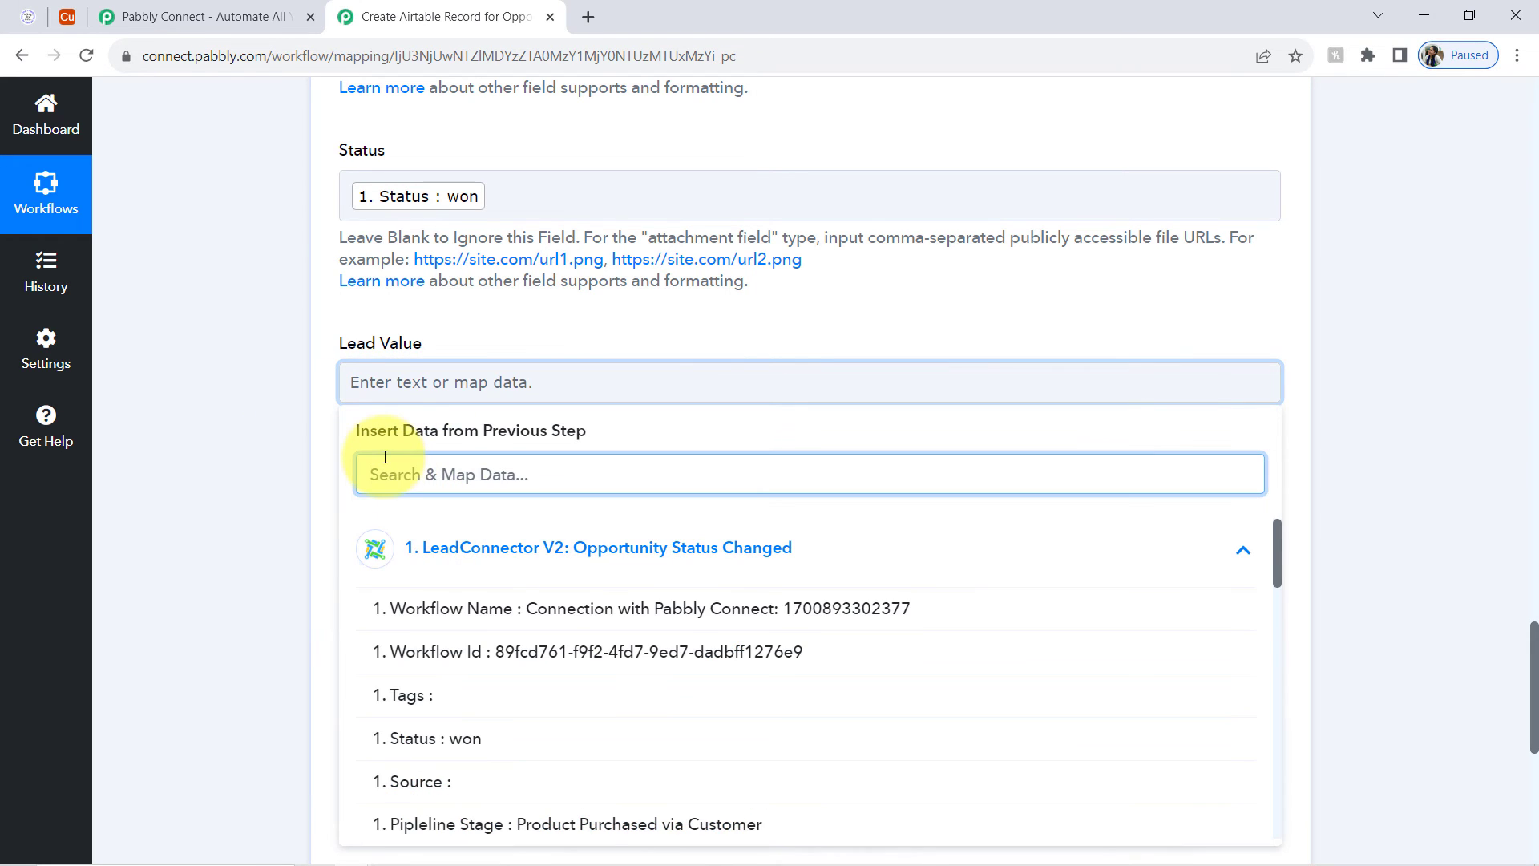
type("lead")
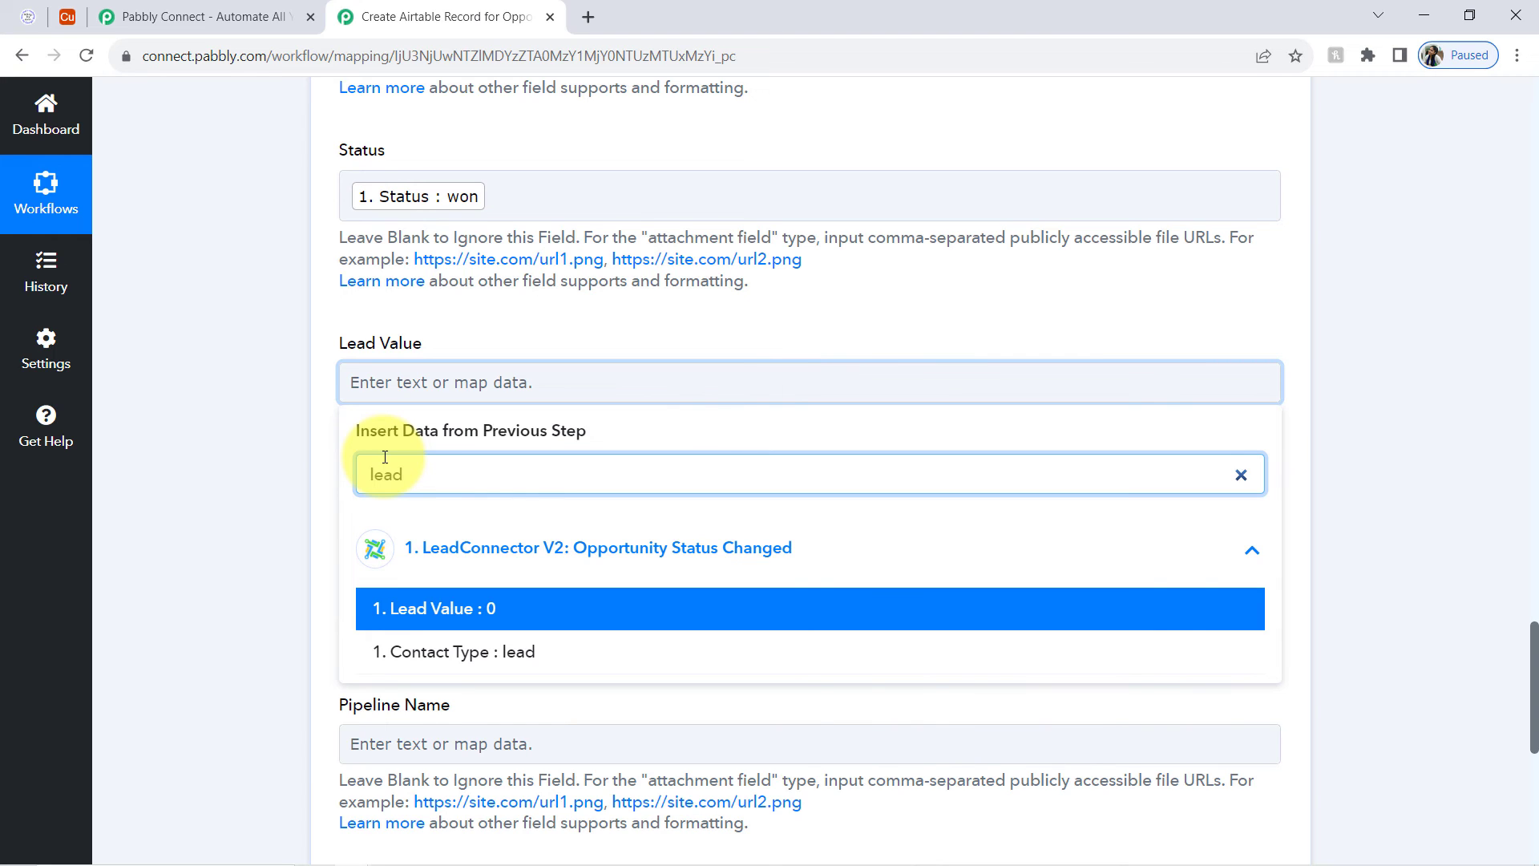
left_click(491, 607)
left_click(207, 453)
Step: Map the Pipeline Stage field to the trigger's Pipeline Name value
scroll(205, 453, "down", 3)
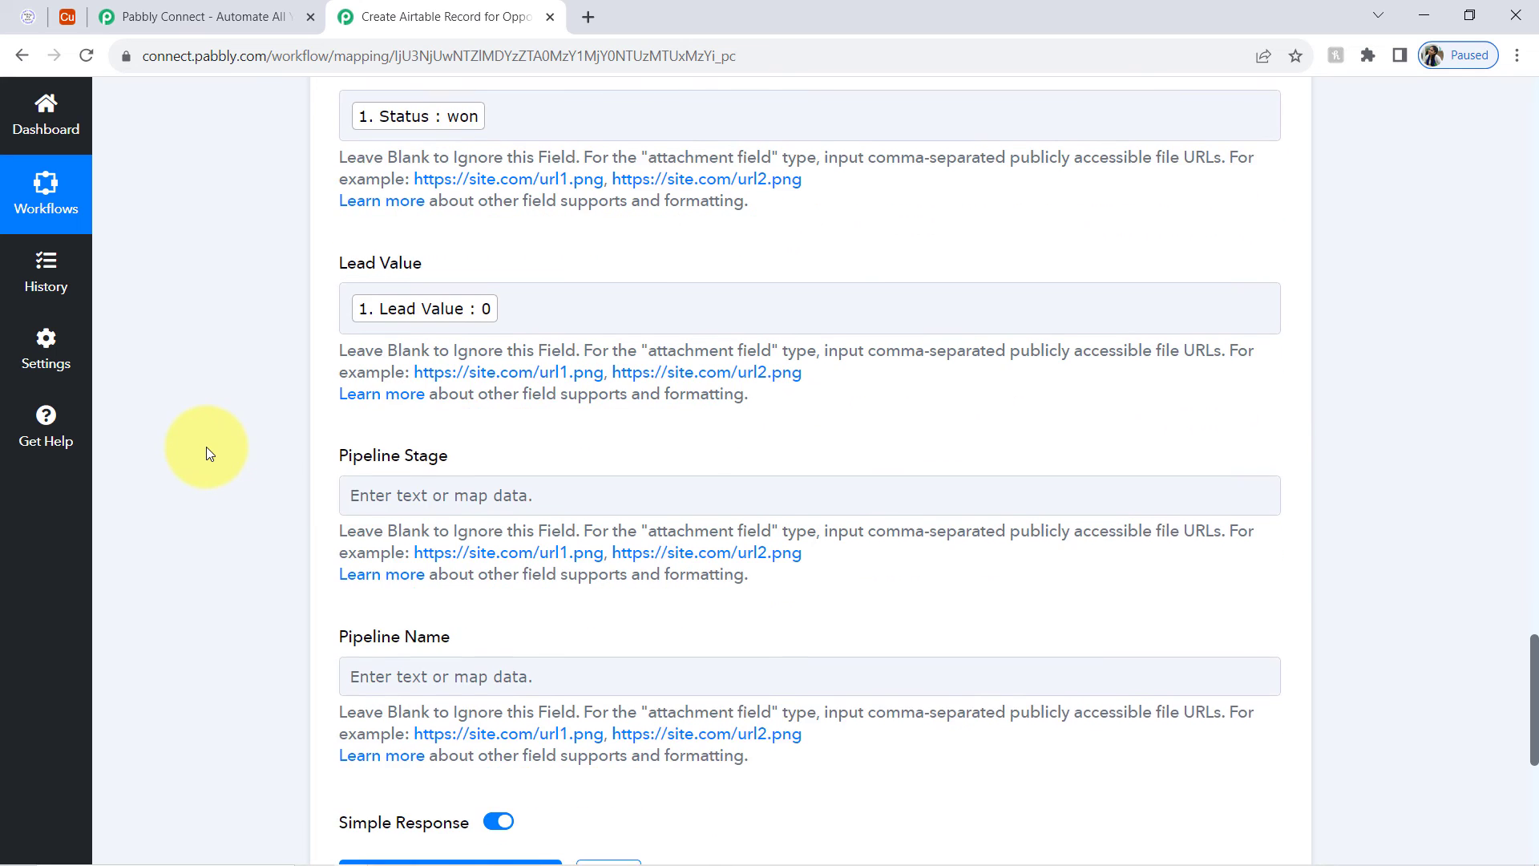
left_click(393, 367)
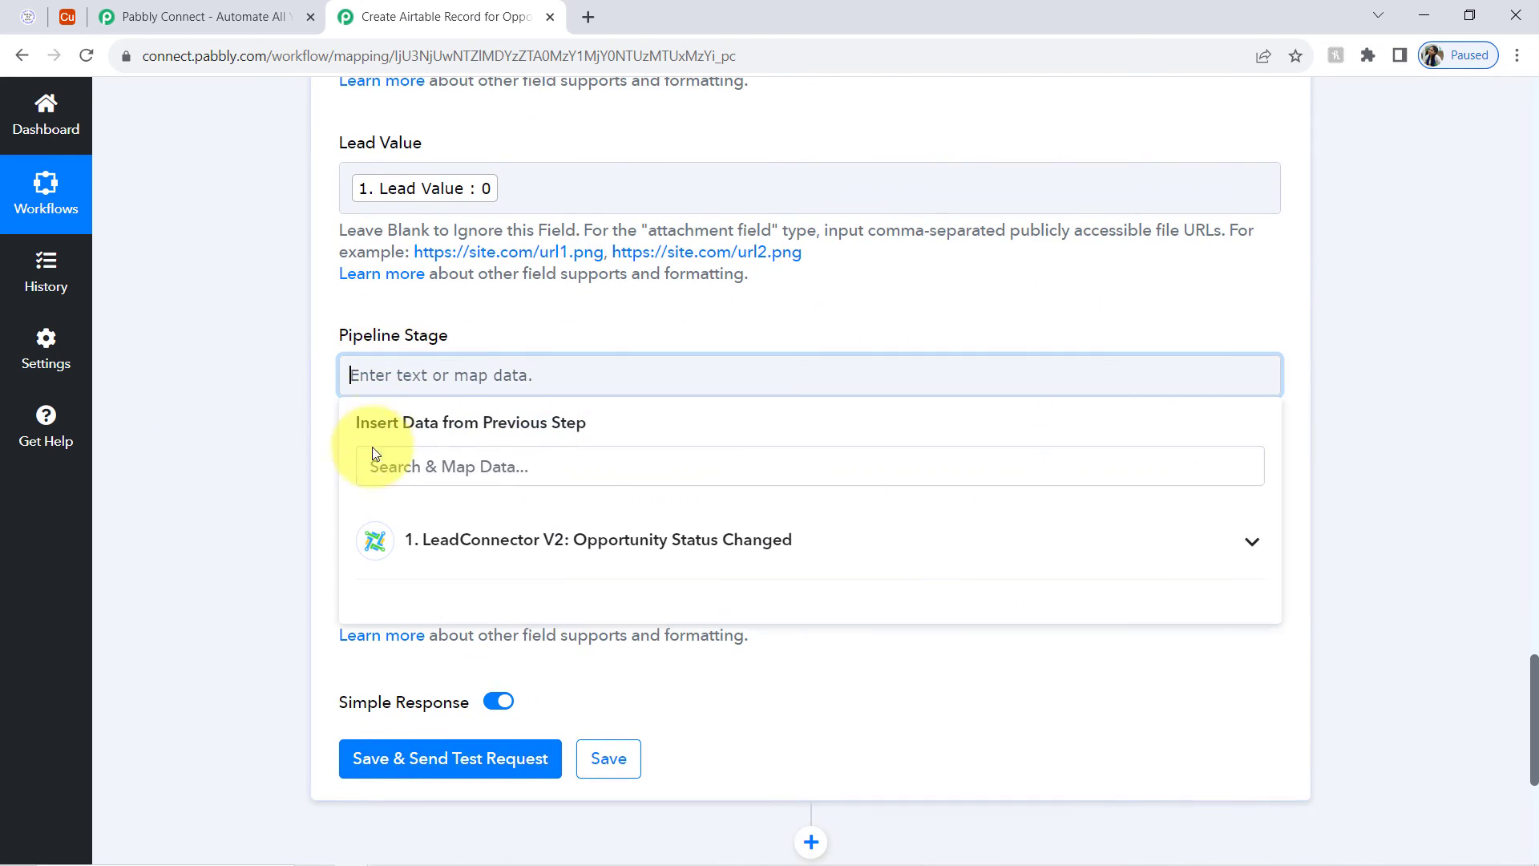
type("pipe")
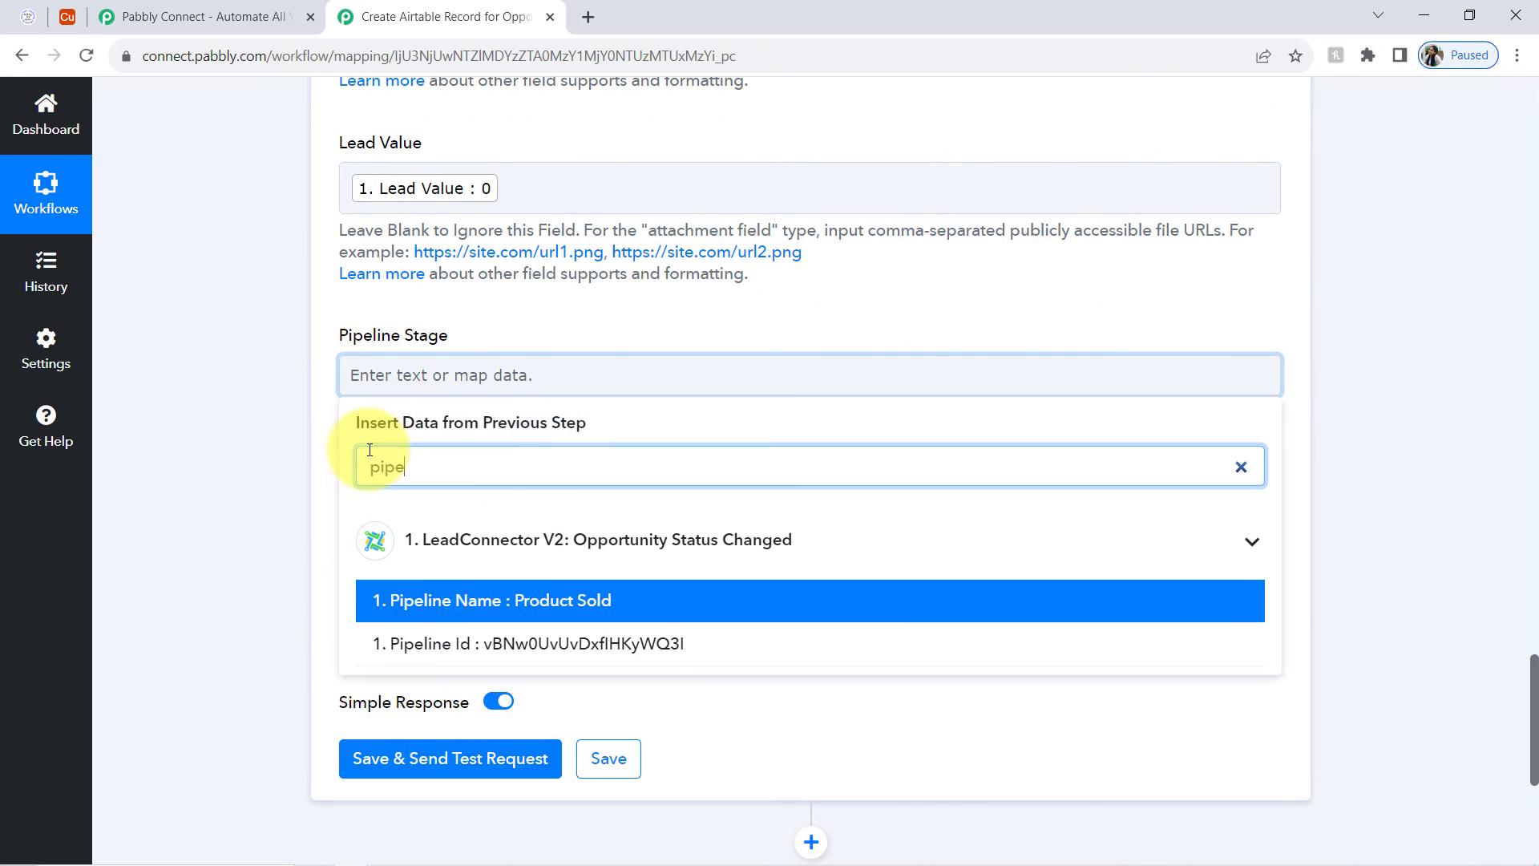
left_click(505, 601)
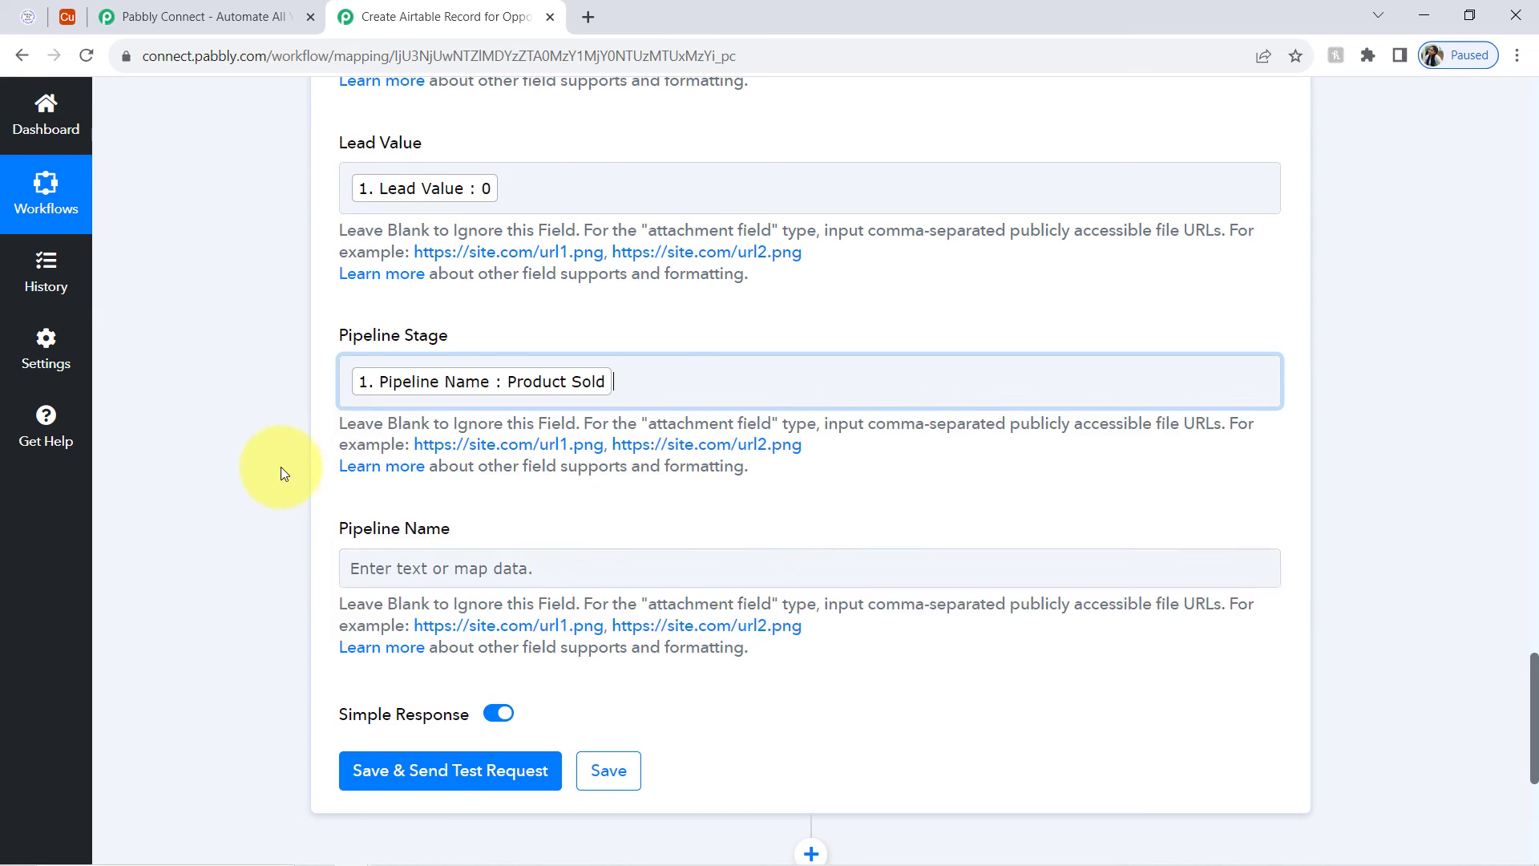
Step: Map the Pipeline Name field to the trigger's Pipeline Name value, found by searching for "name"
left_click(357, 567)
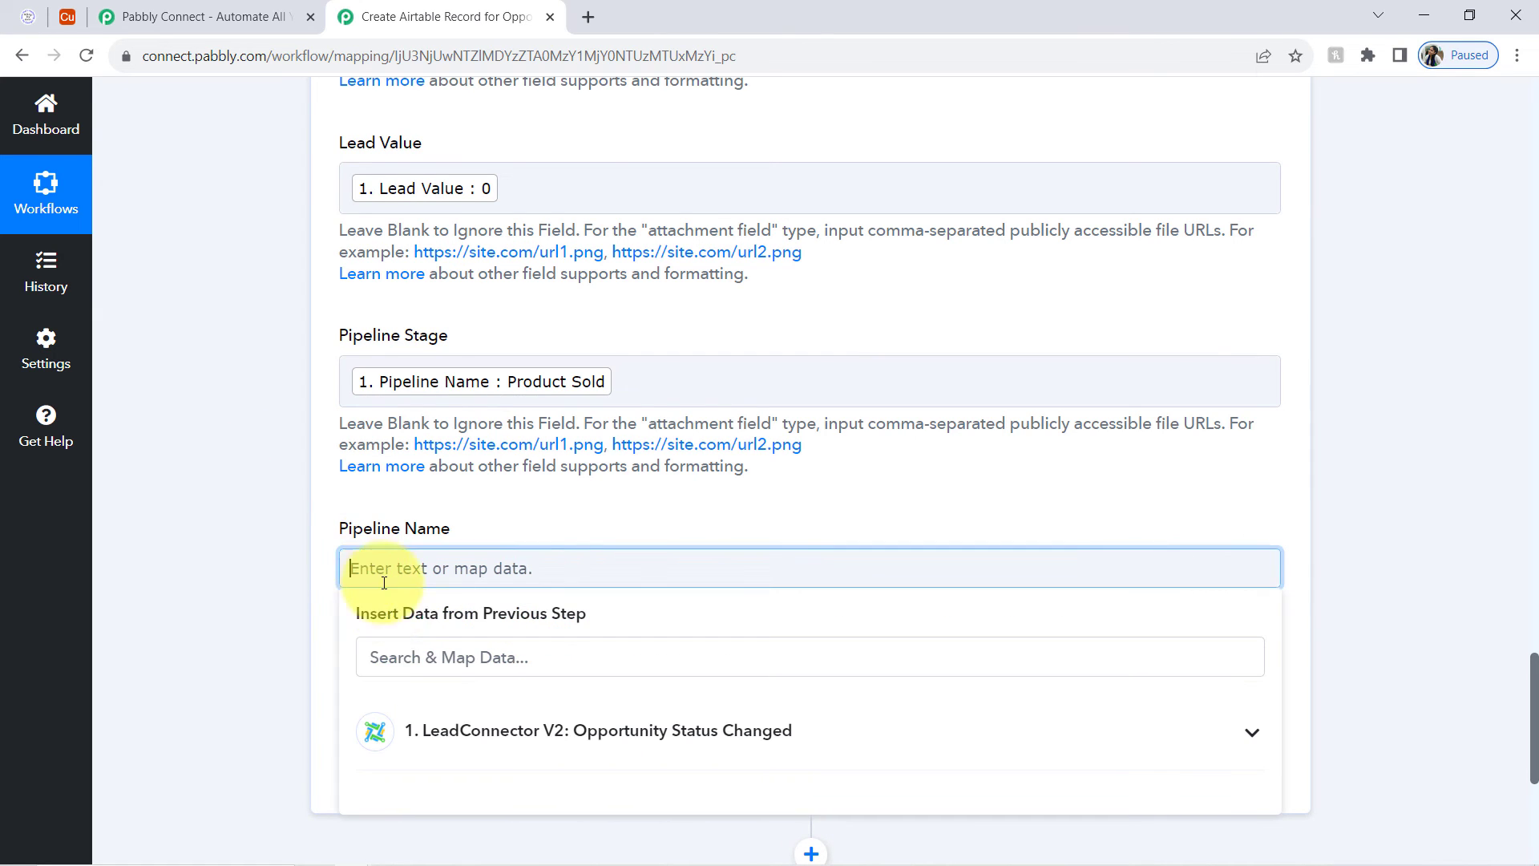
left_click(386, 646)
type("pipe")
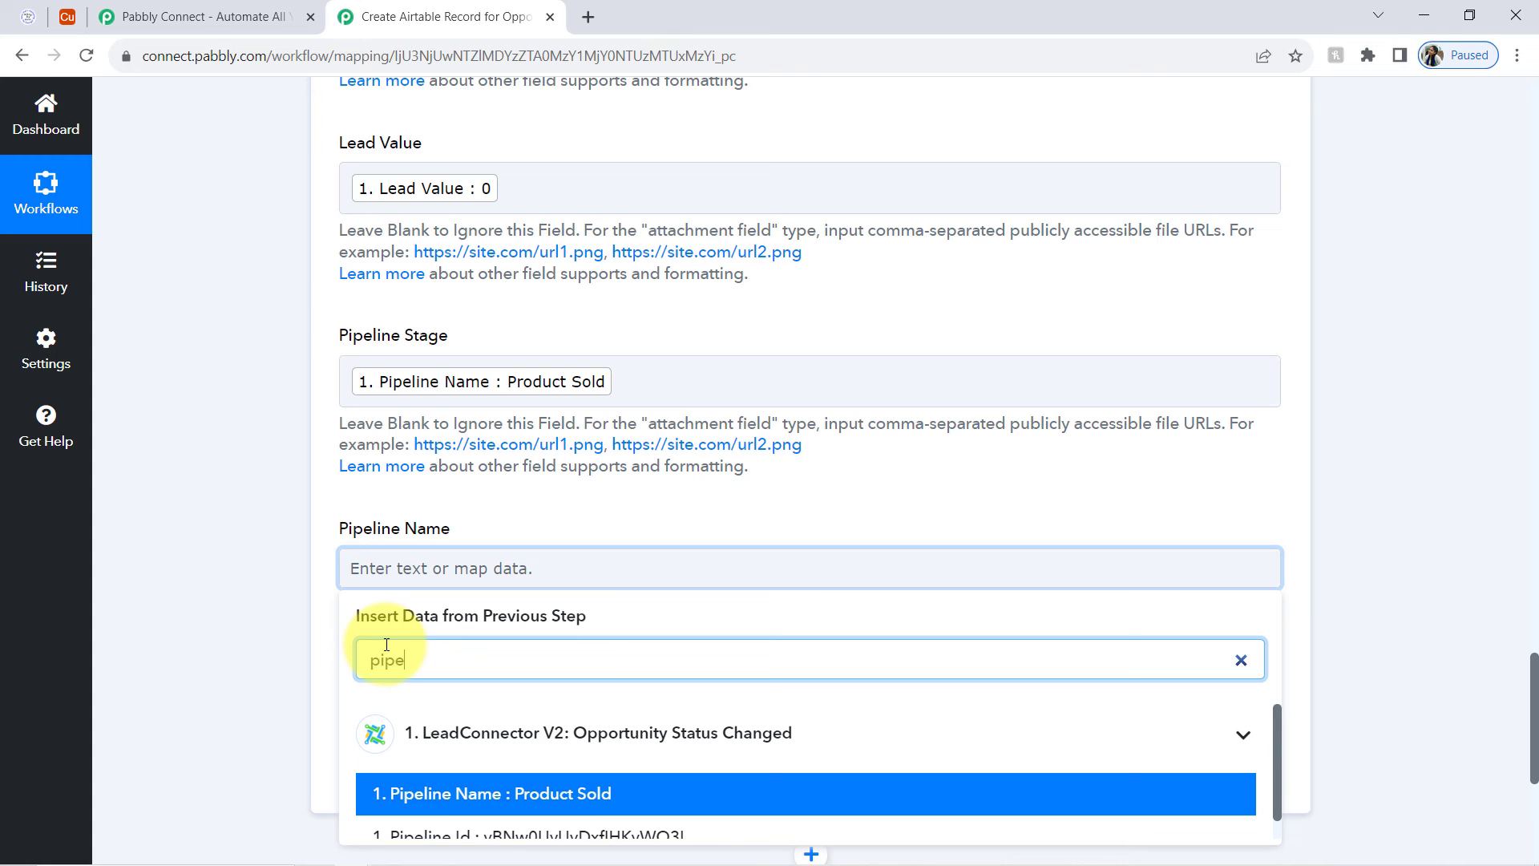
left_click_drag(1533, 698, 1534, 733)
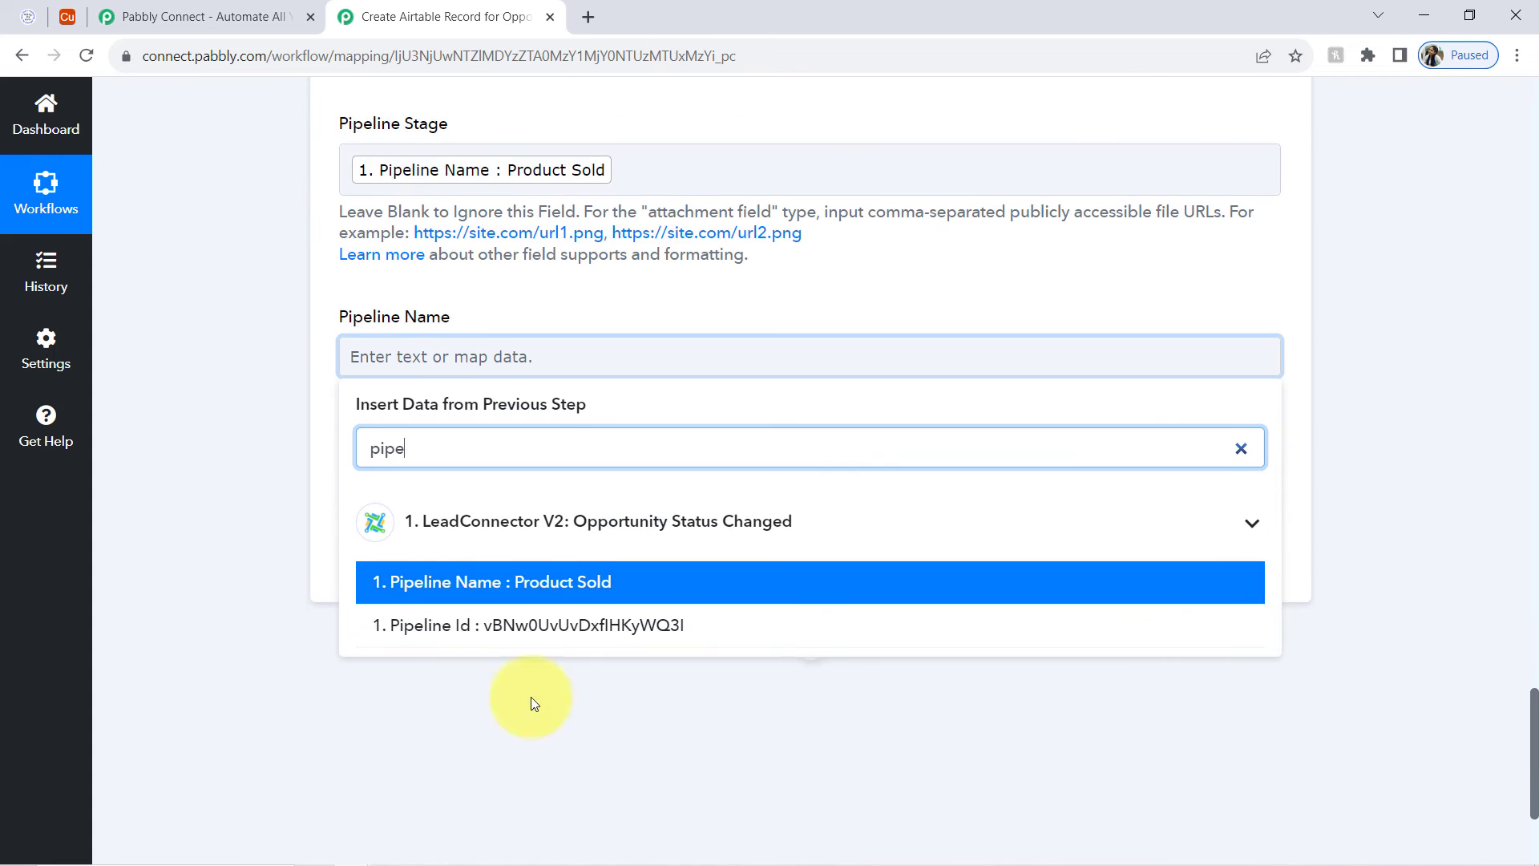
key("ctrl+a")
type("name")
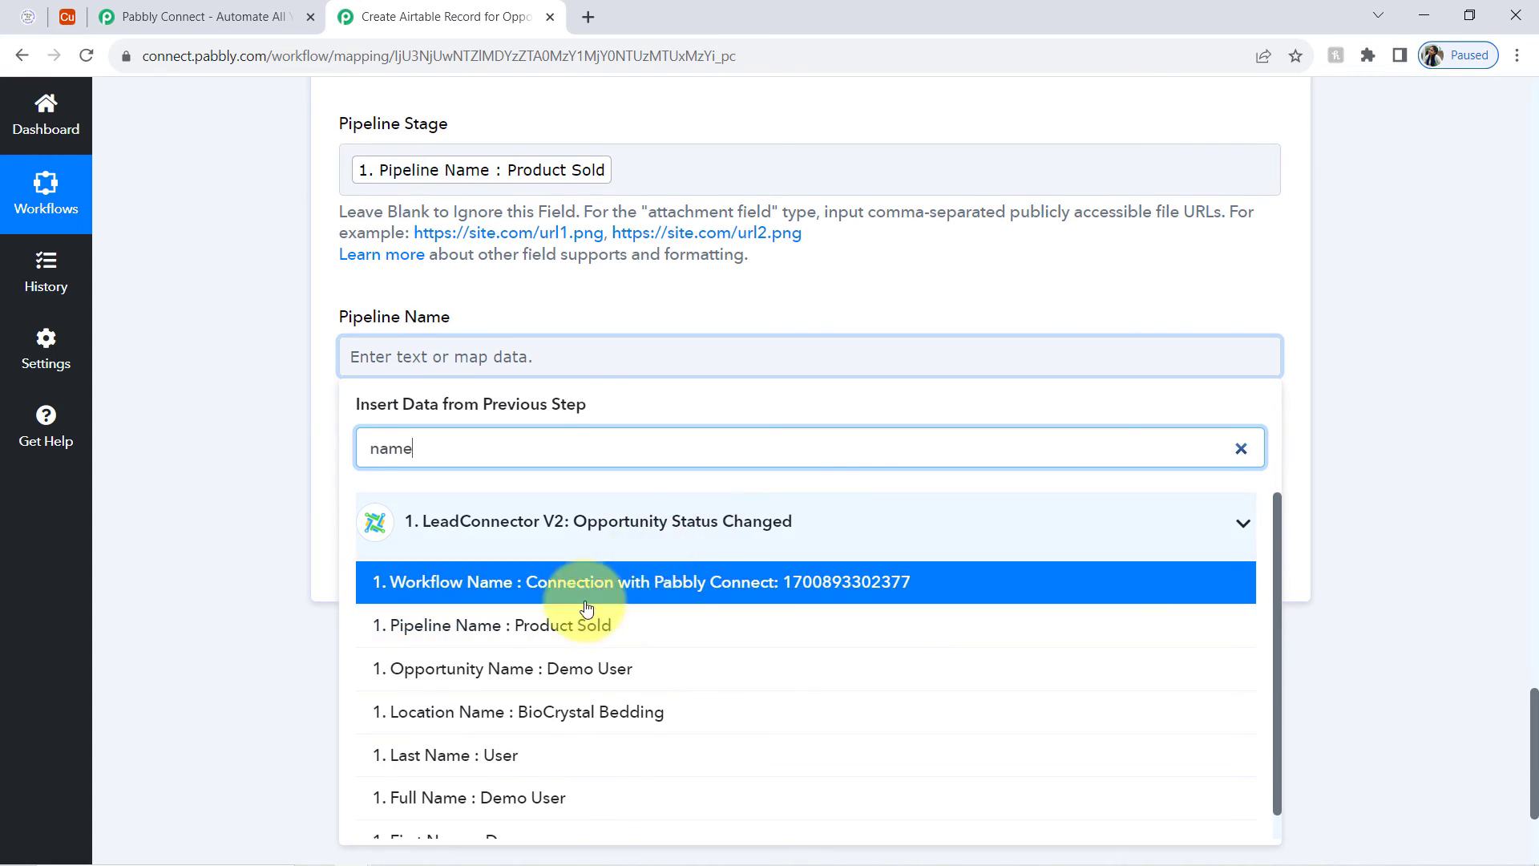
left_click(437, 636)
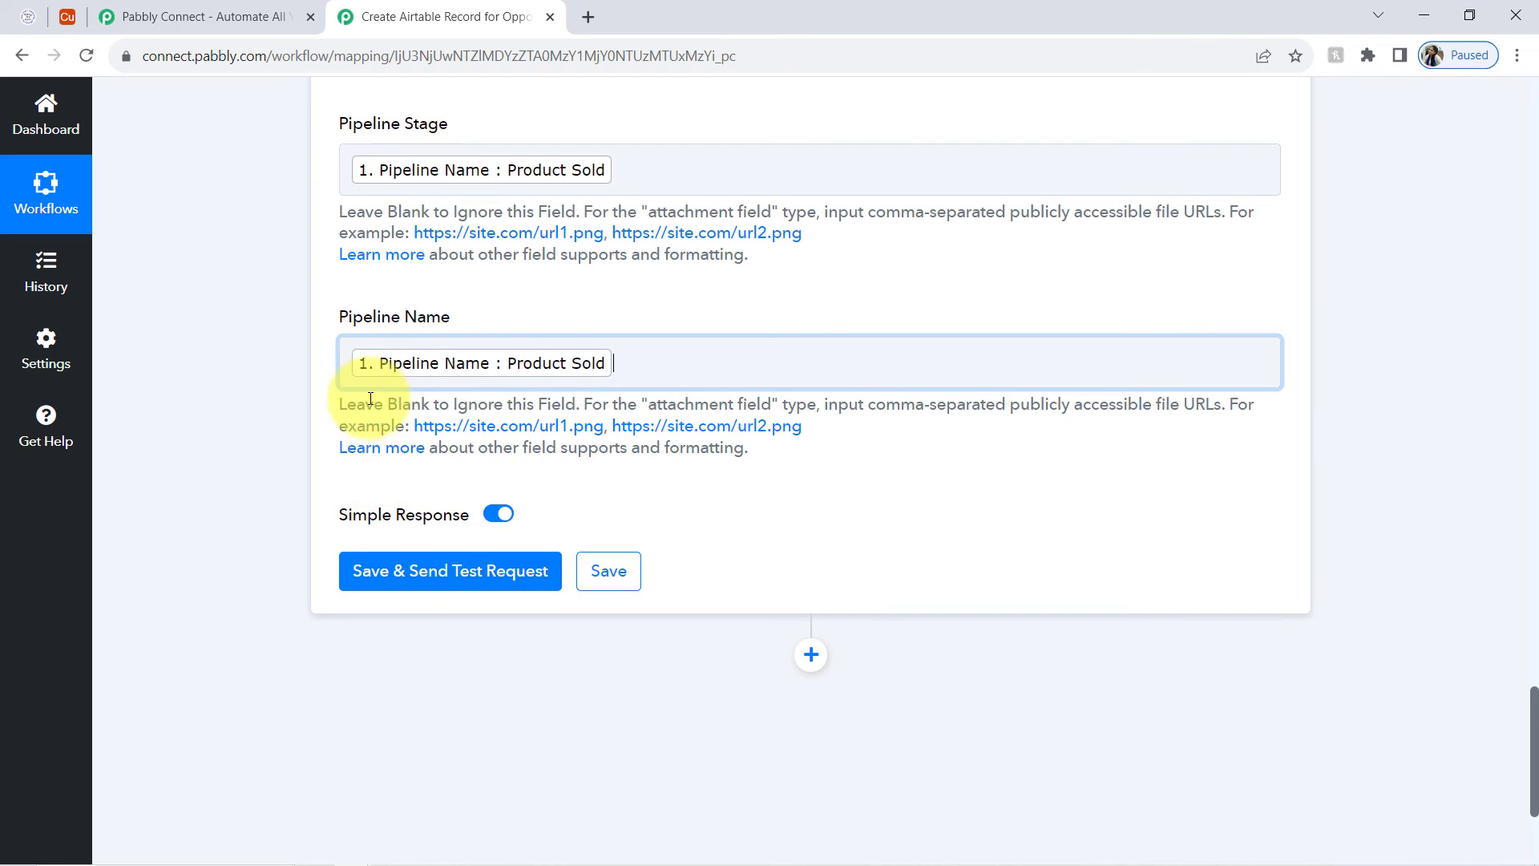
Step: Replace the Pipeline Stage mapping with the trigger's Pipleline Stage value, found by searching for "stage"
left_click(674, 158)
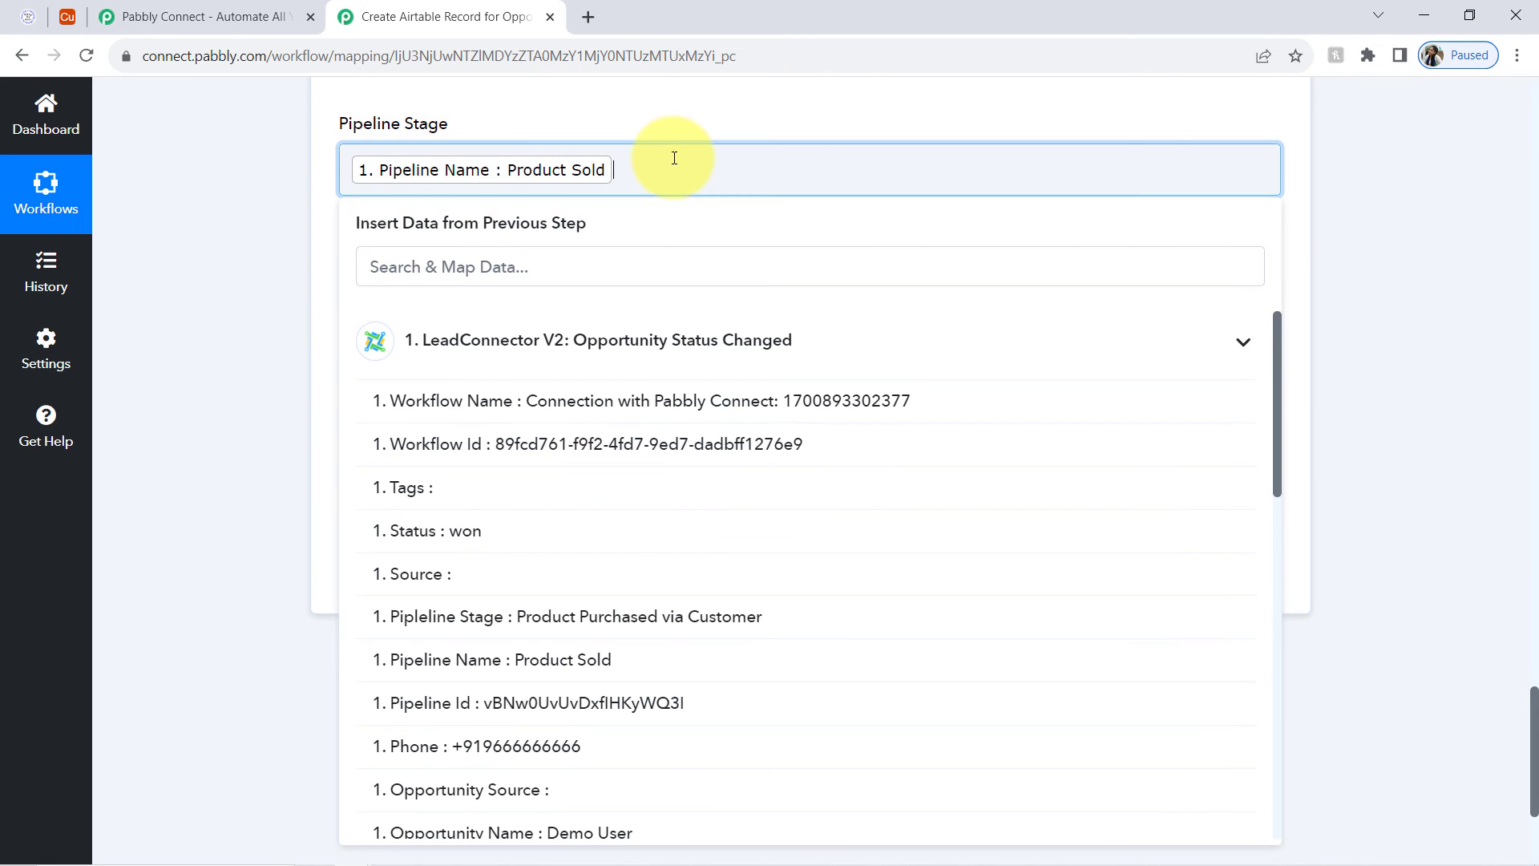
key("BackSpace")
left_click(484, 249)
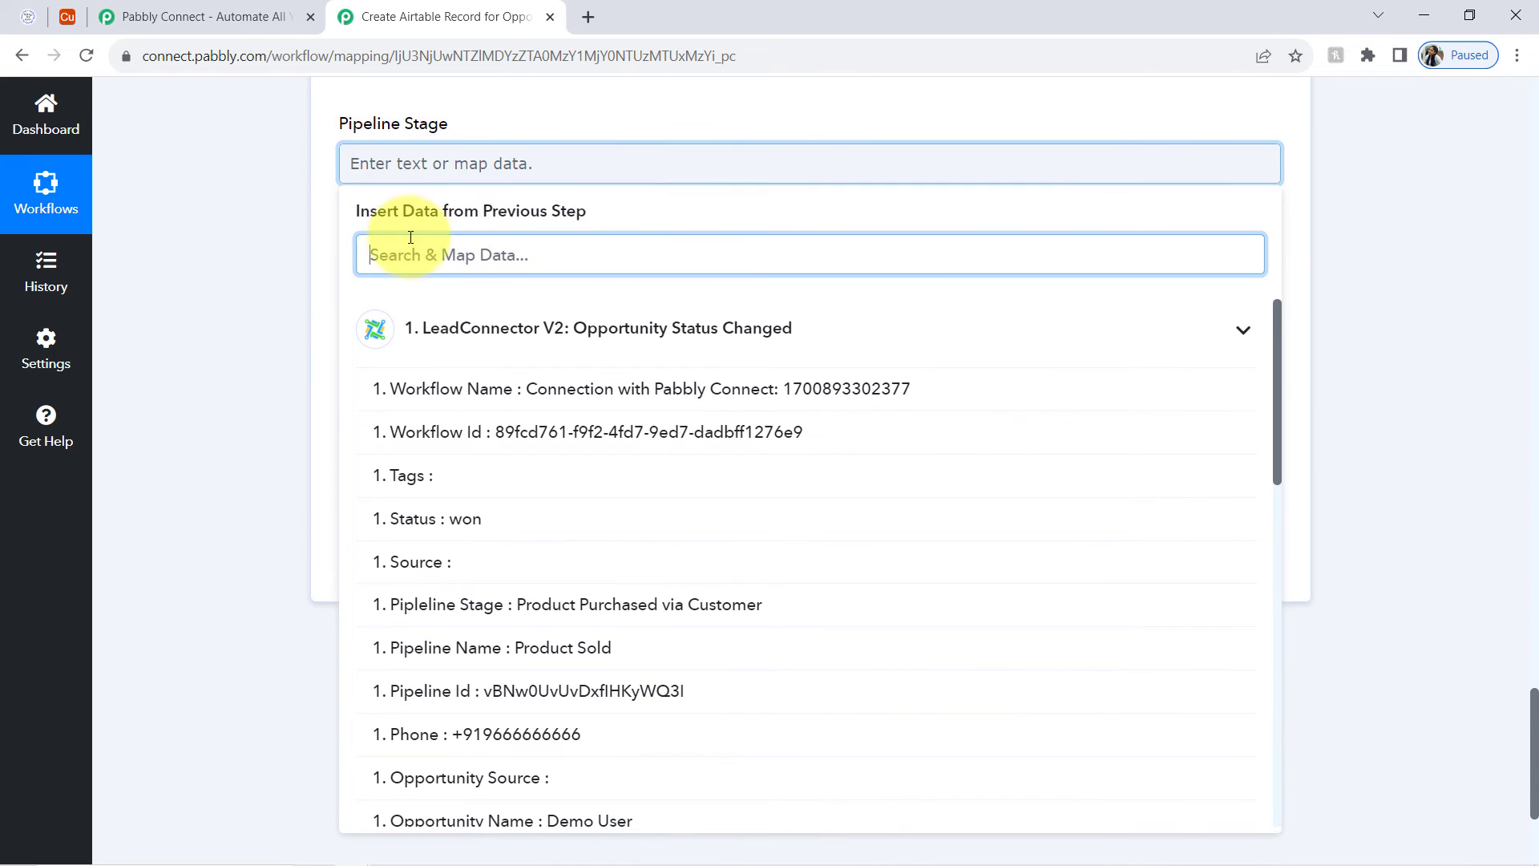
type("dtage")
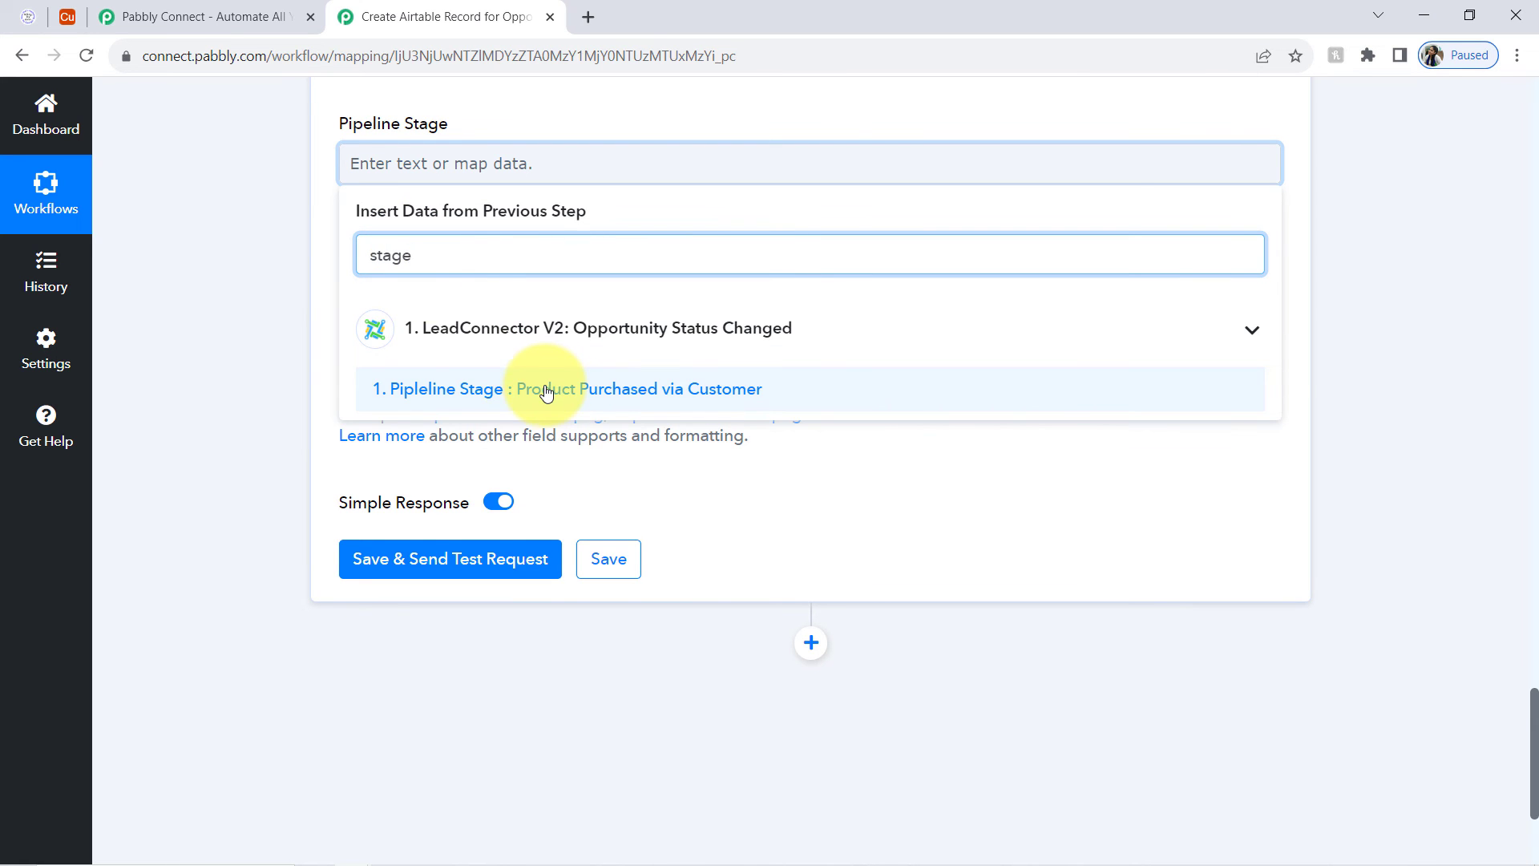
left_click(546, 391)
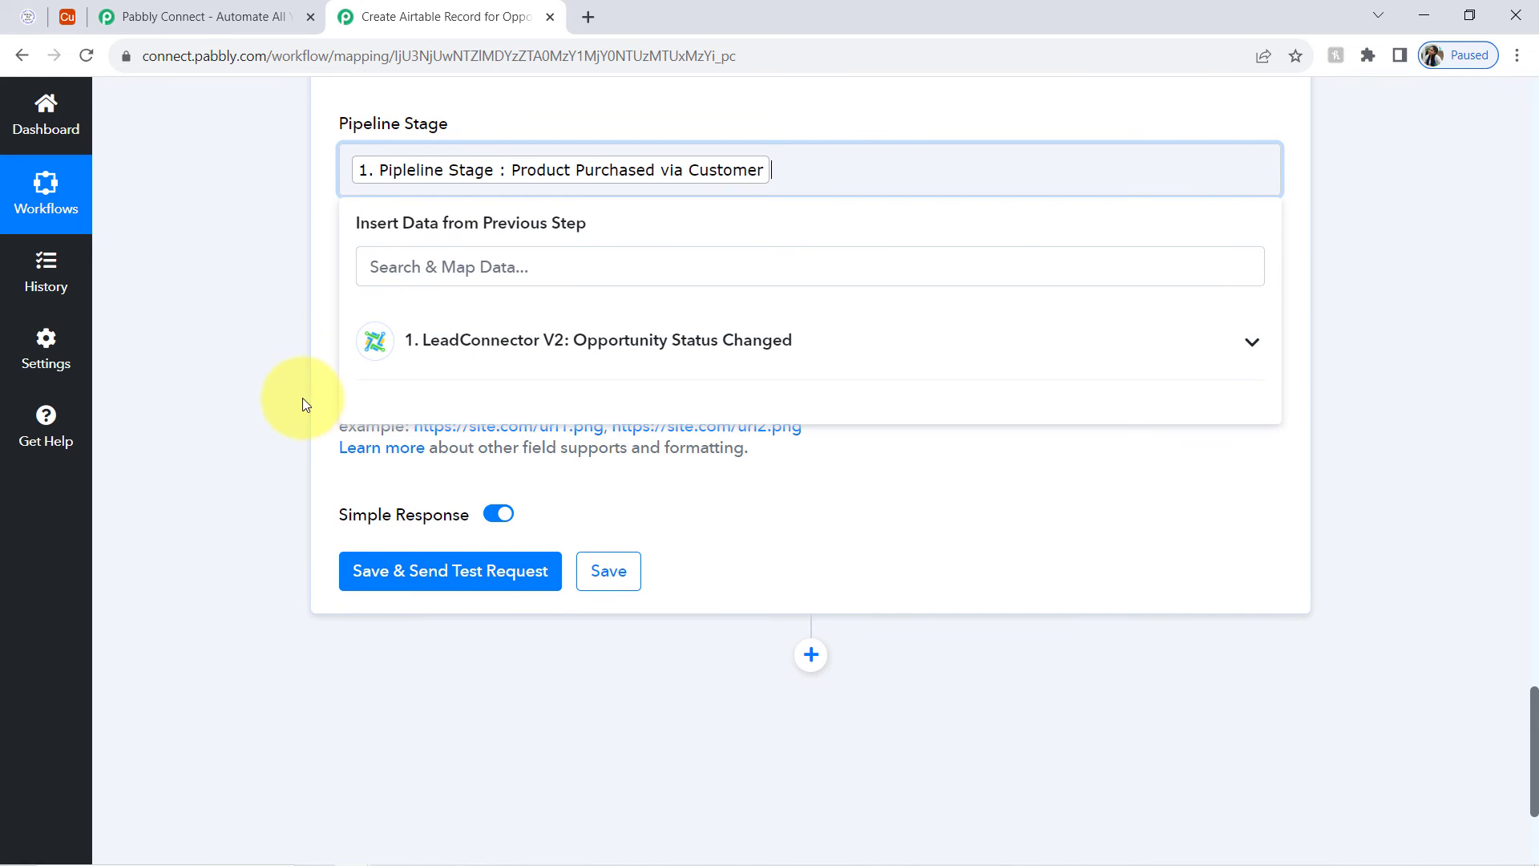
left_click(300, 400)
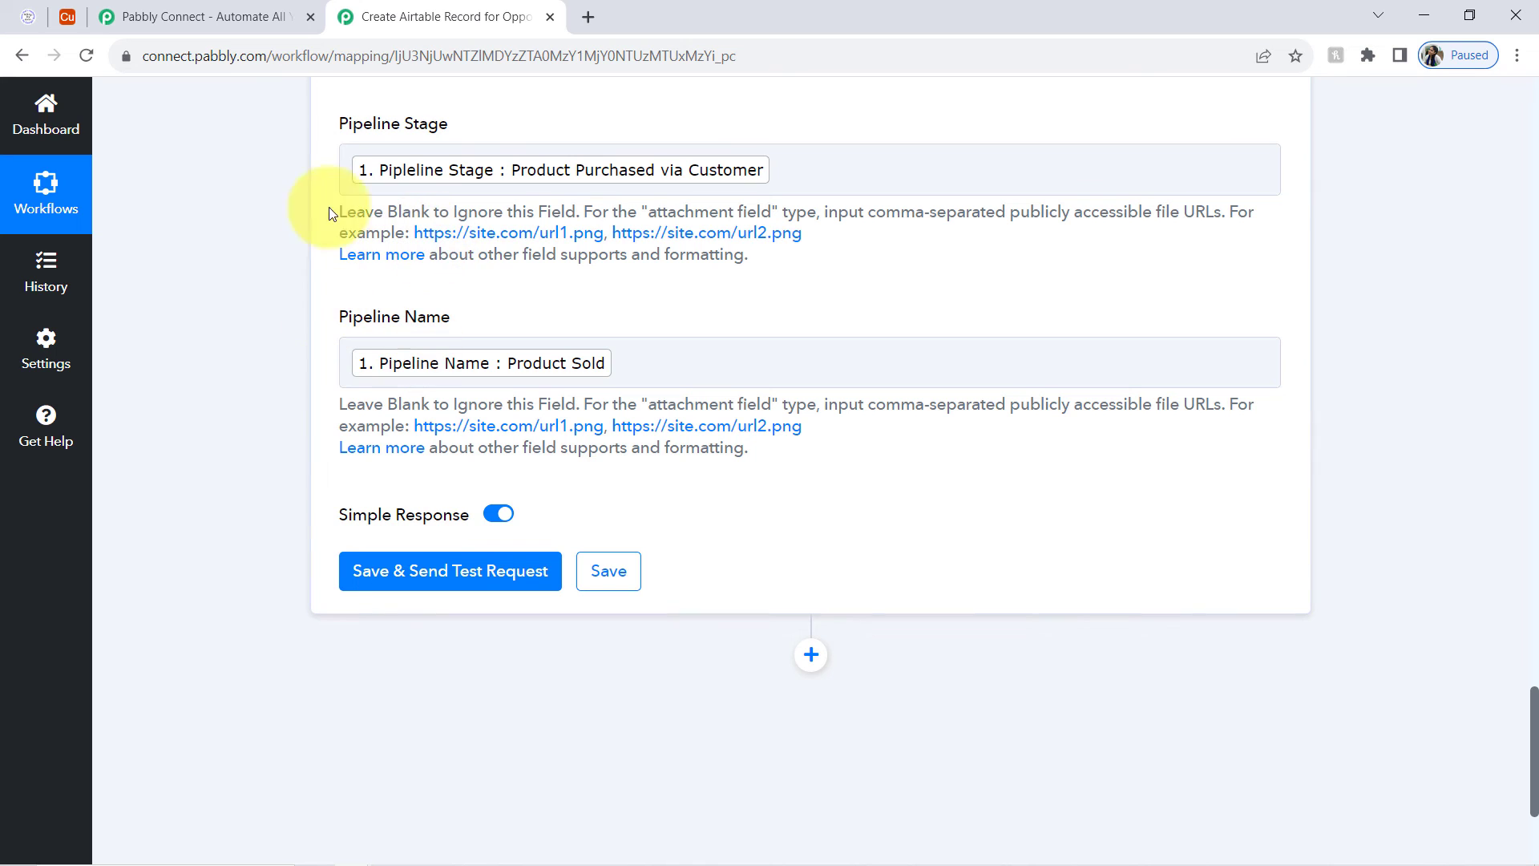
Step: Save the Create Record action, send a test request to Airtable and examine the received response
left_click(373, 567)
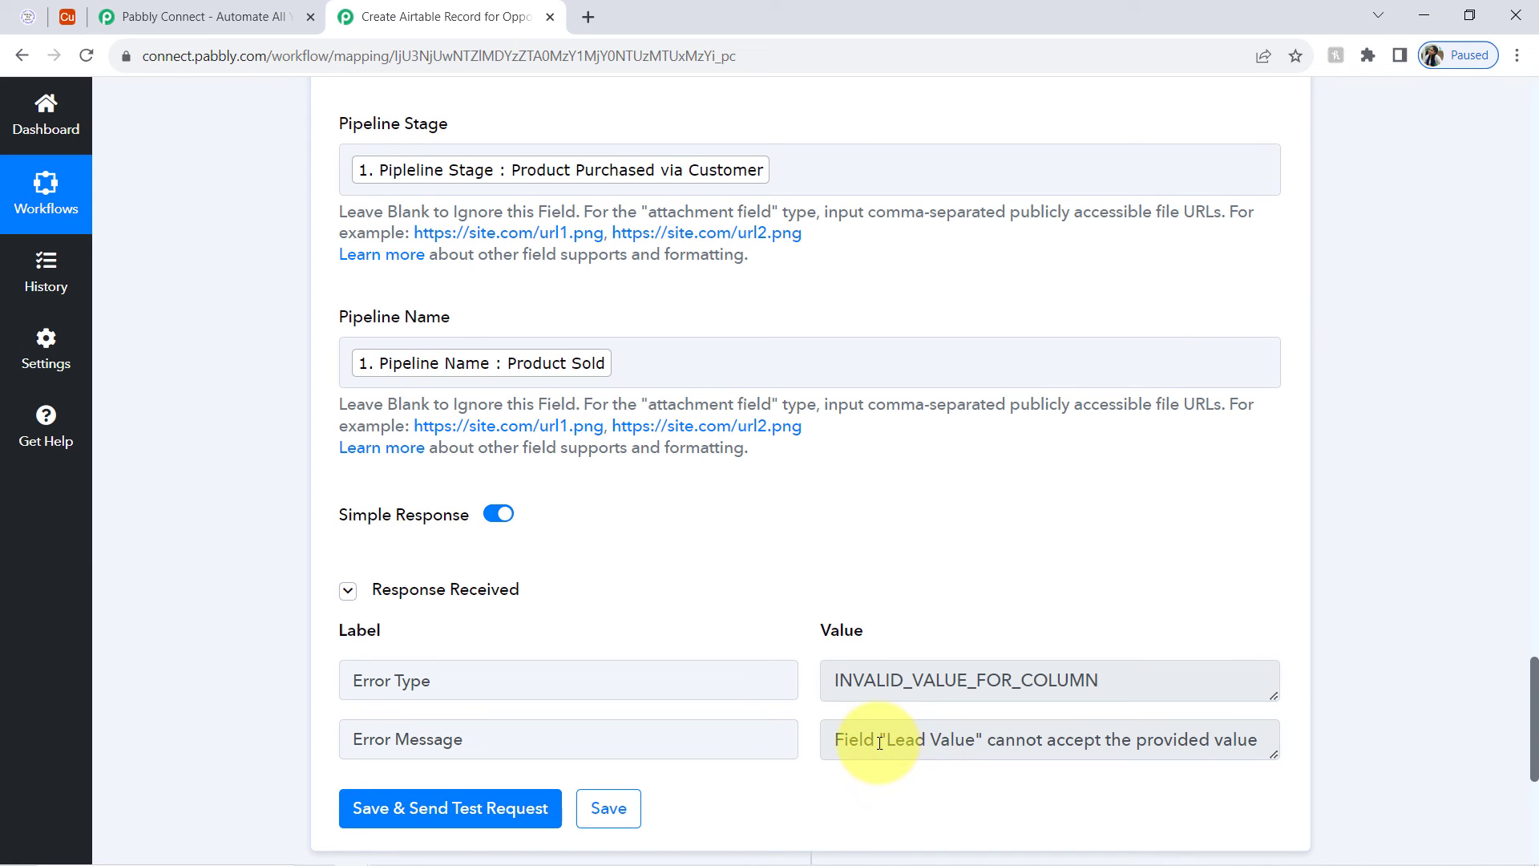
left_click_drag(879, 742, 1152, 739)
left_click(922, 737)
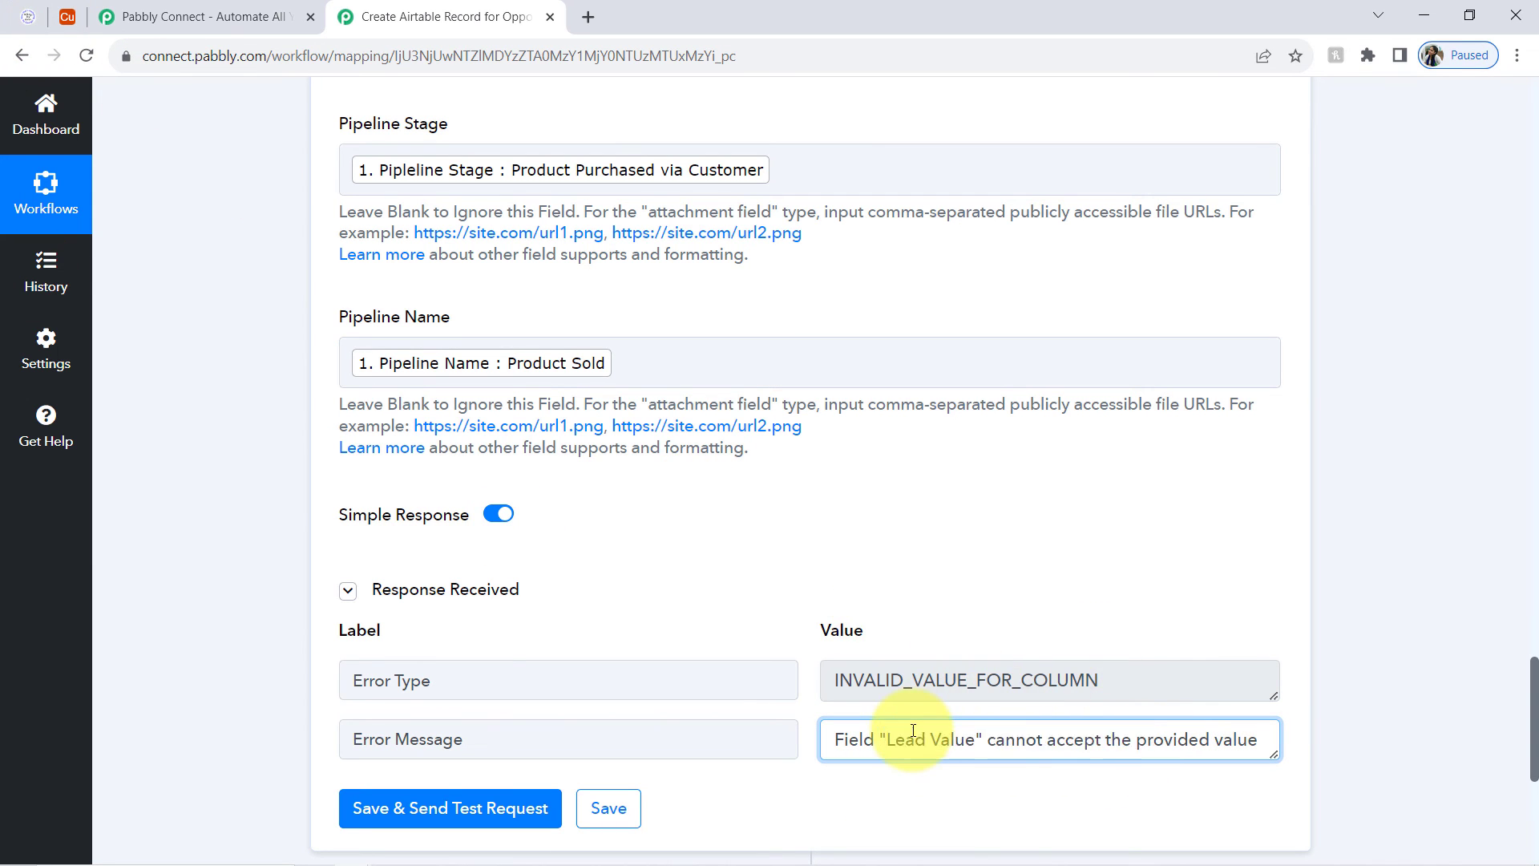
Step: Review the Lead Value error, switch to Airtable and change the New Deals table's Lead Value field type to Number
left_click_drag(864, 740, 1297, 752)
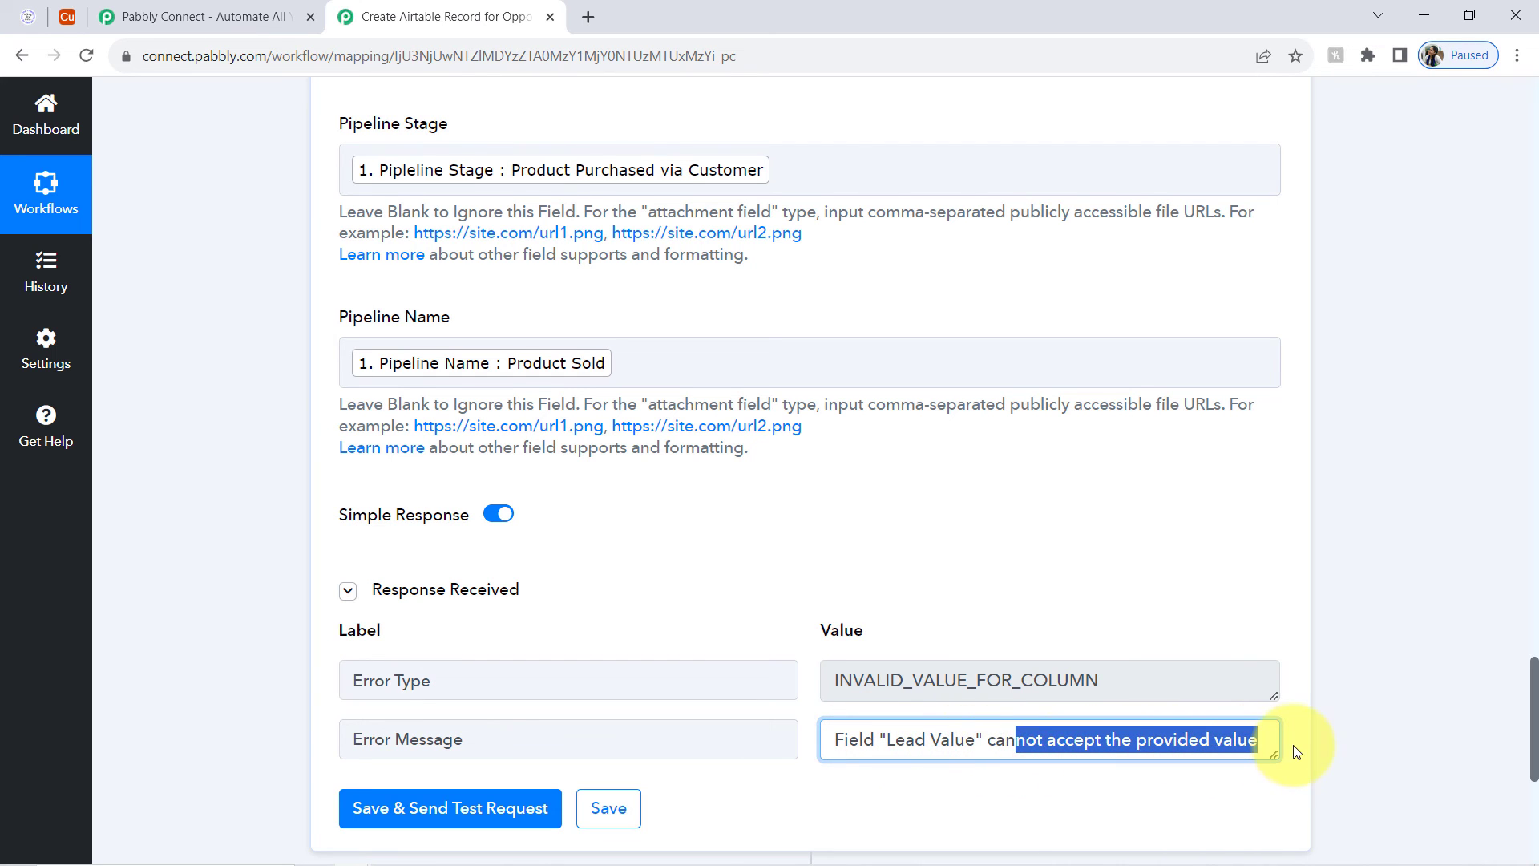
left_click_drag(1534, 734, 1533, 650)
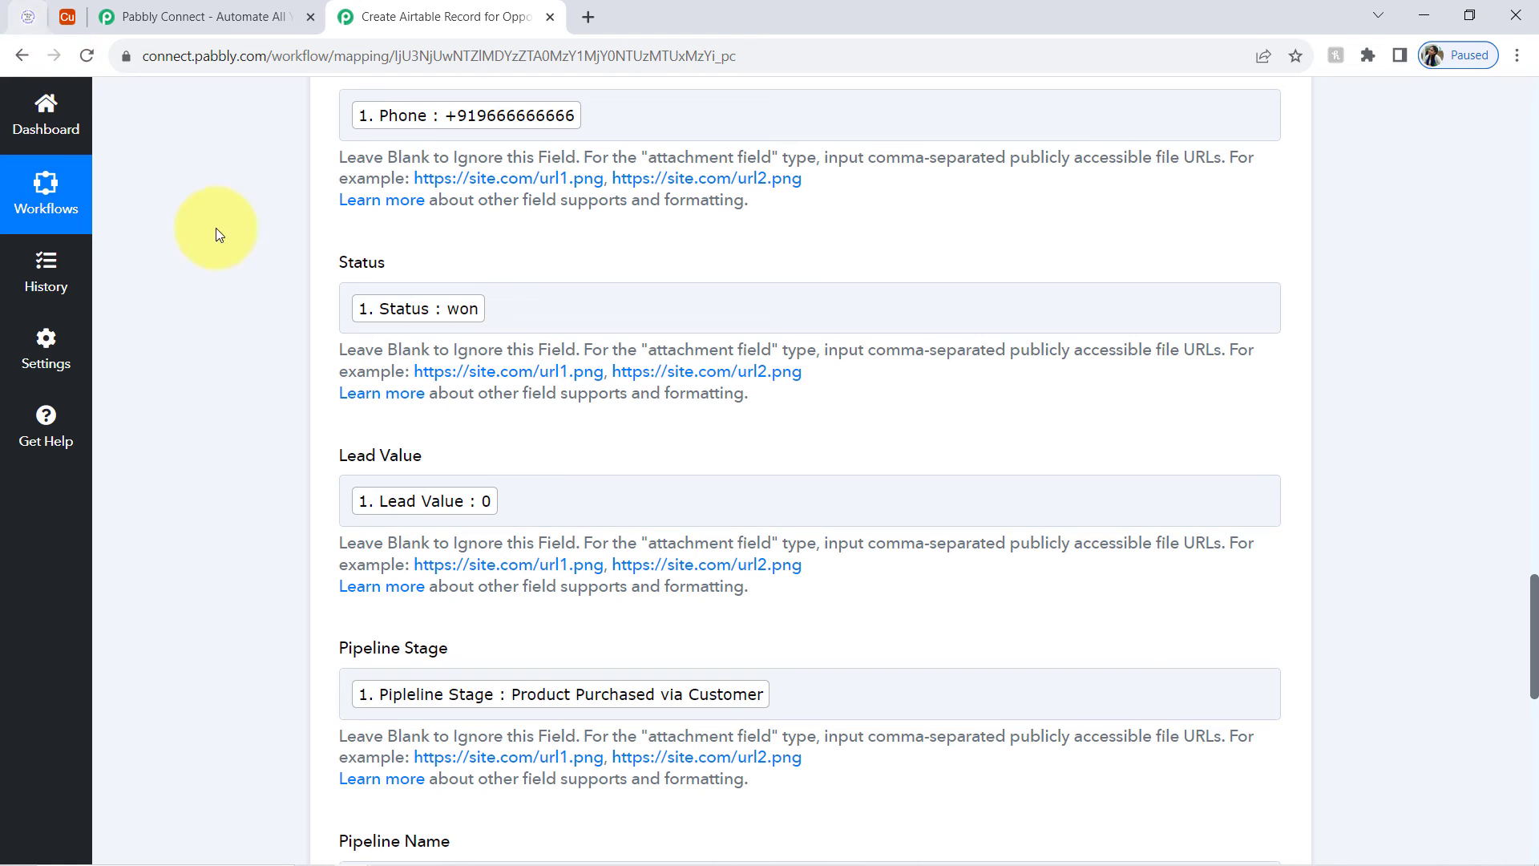
left_click(26, 16)
left_click(67, 17)
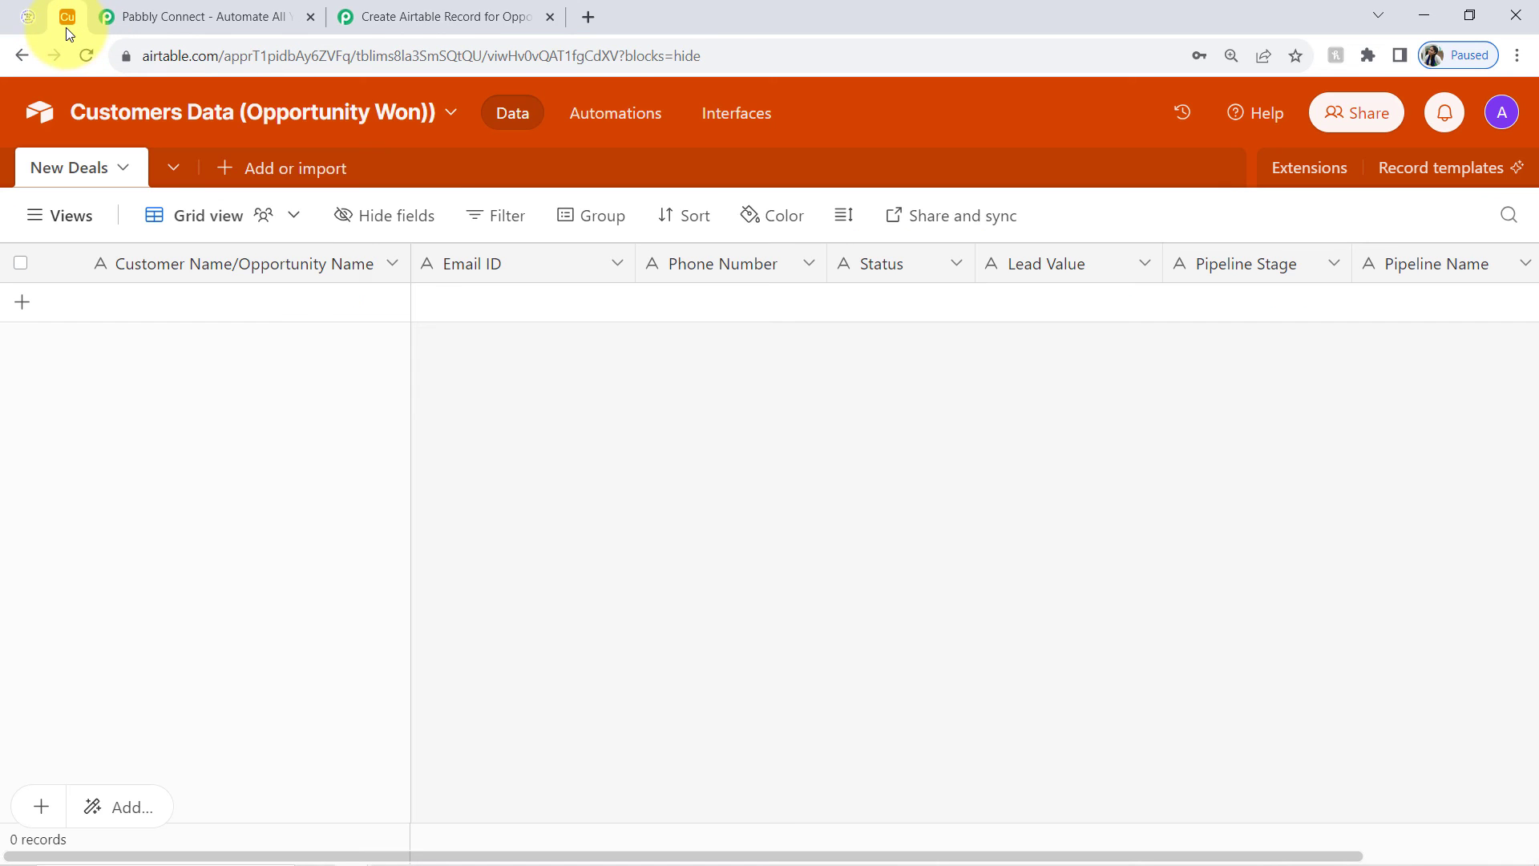
left_click(1143, 265)
left_click(1018, 319)
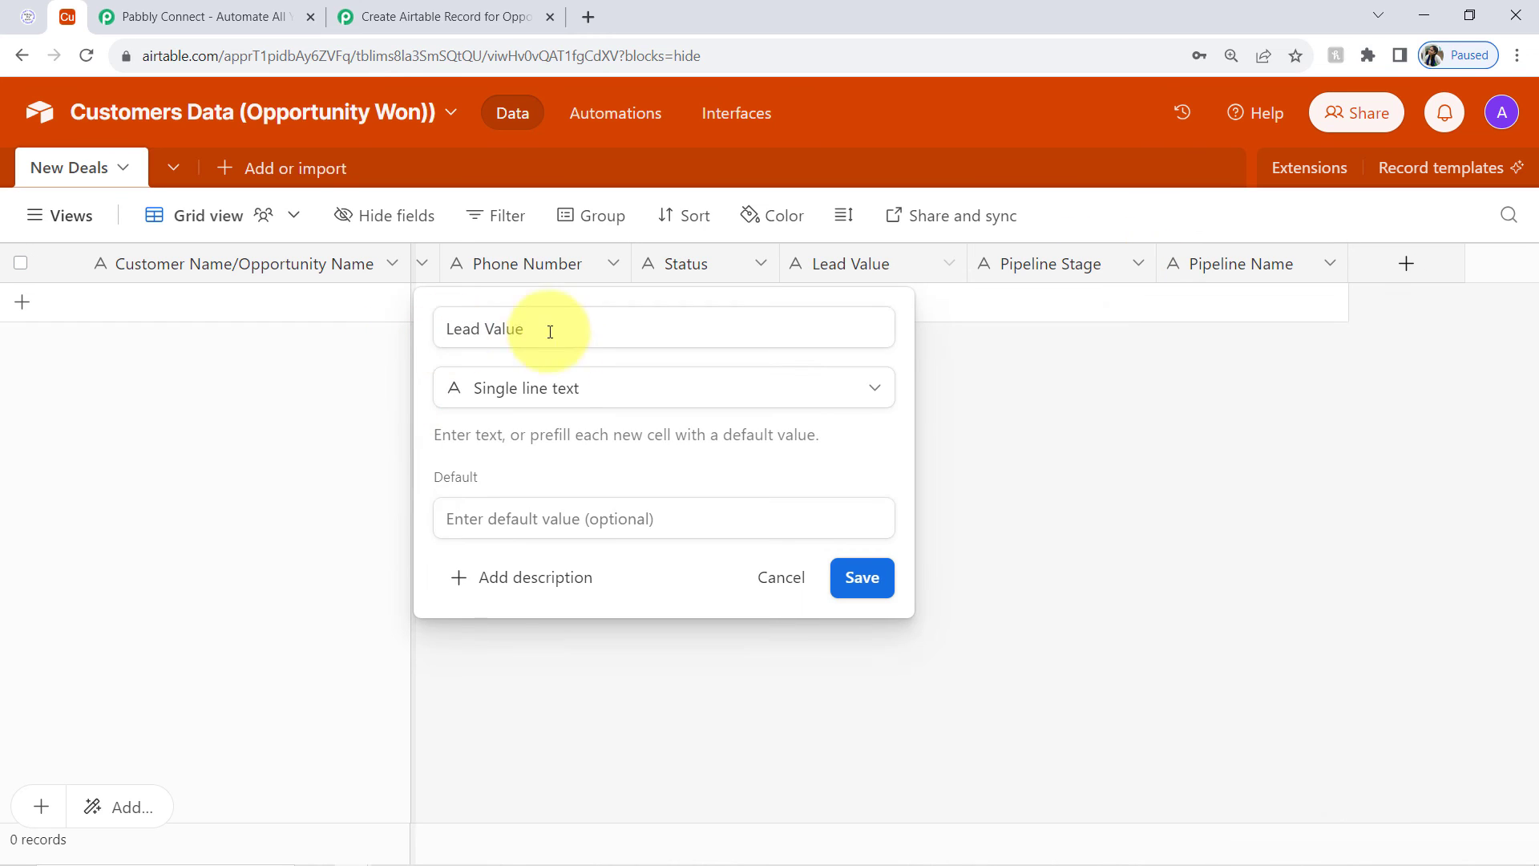
left_click(544, 393)
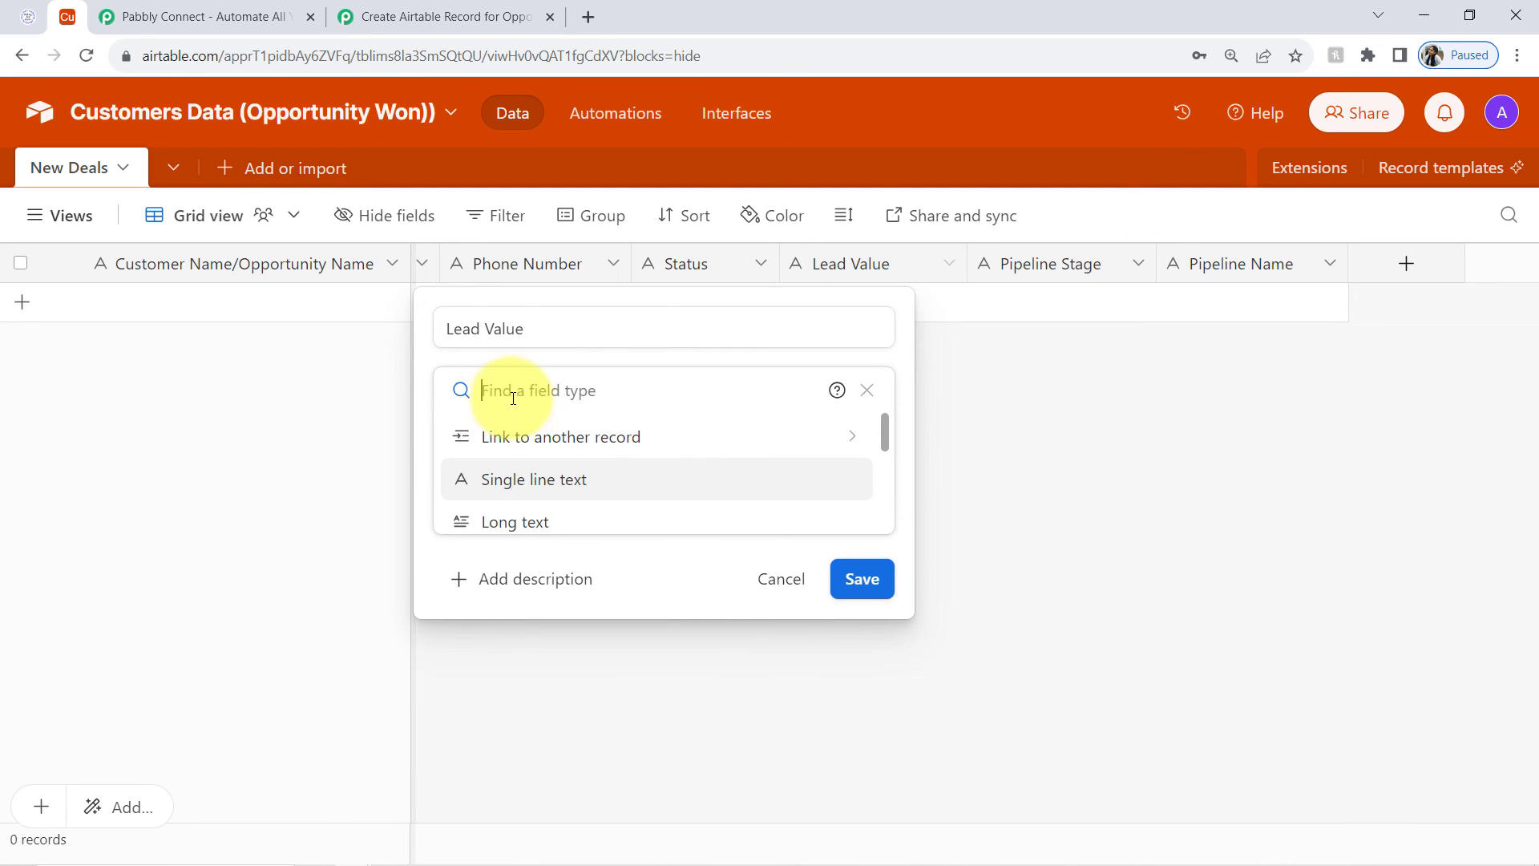
type("num")
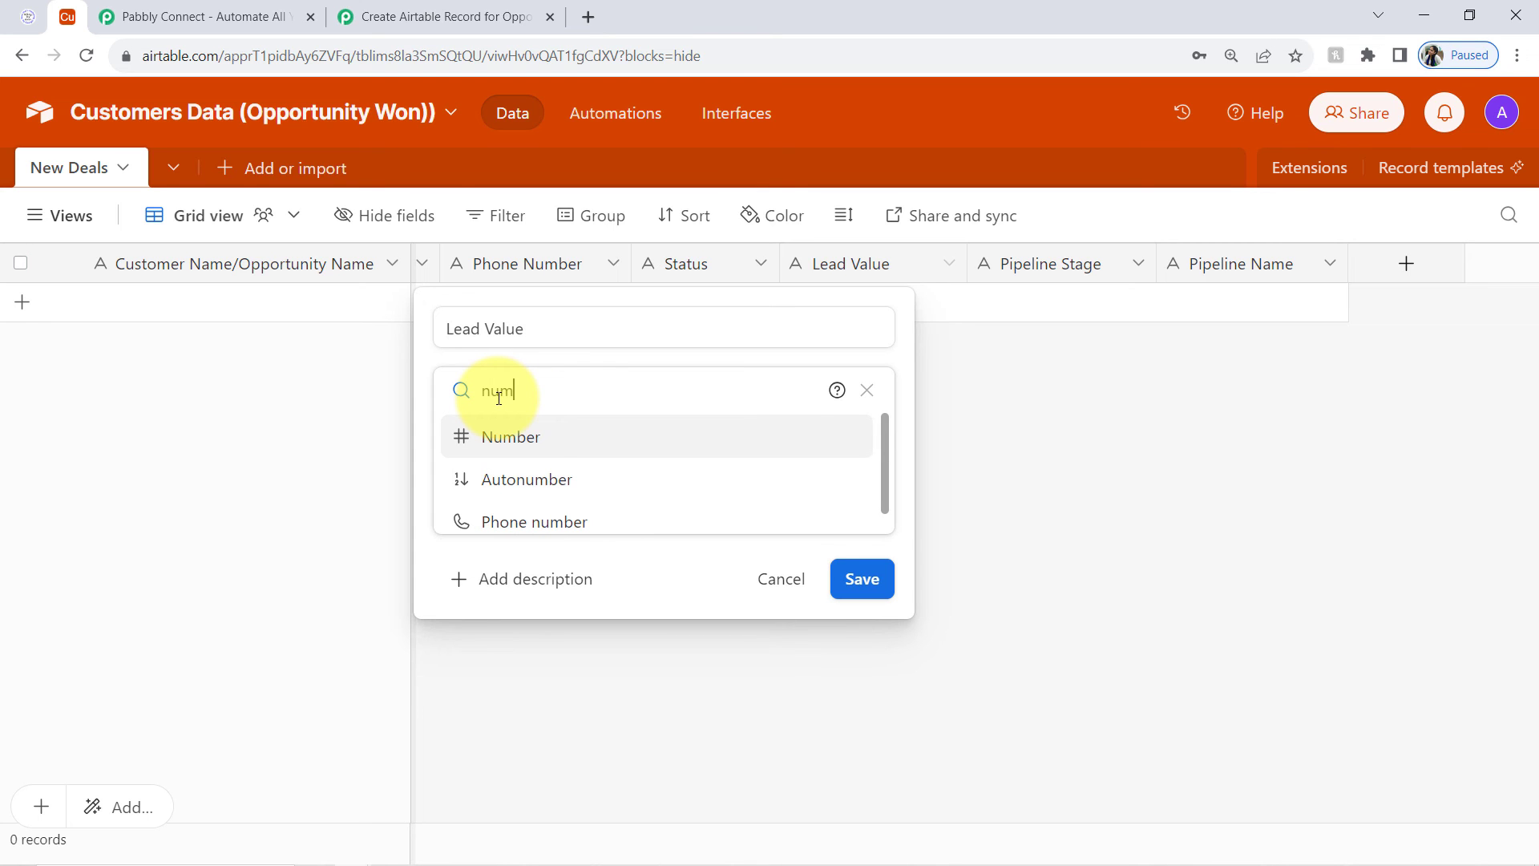
type("b")
key("Return")
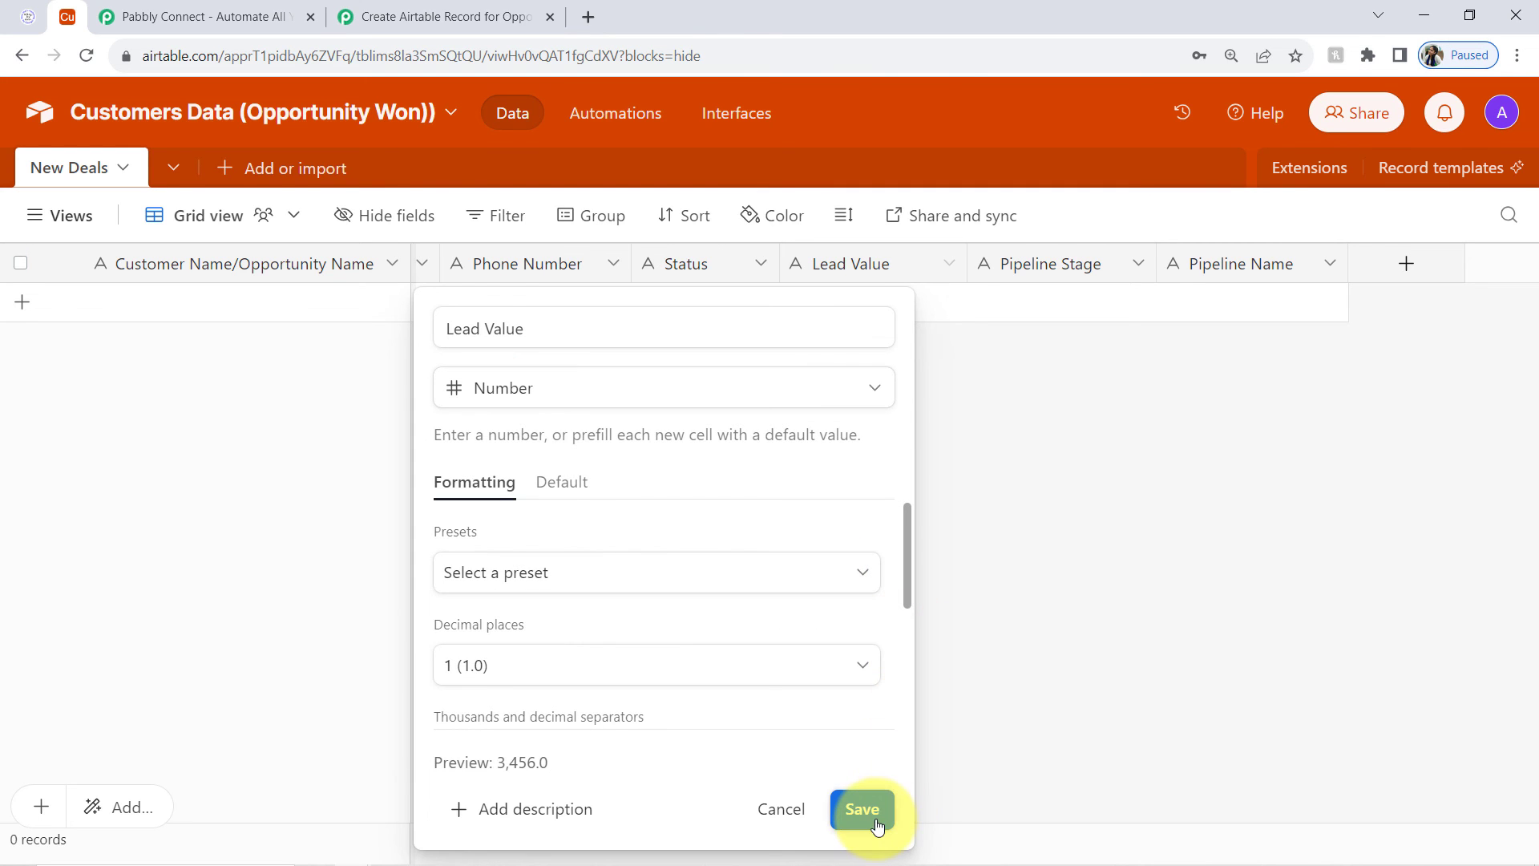
Step: Return to the Pabbly Connect workflow, save the Create Record action and resend the test request
left_click(433, 16)
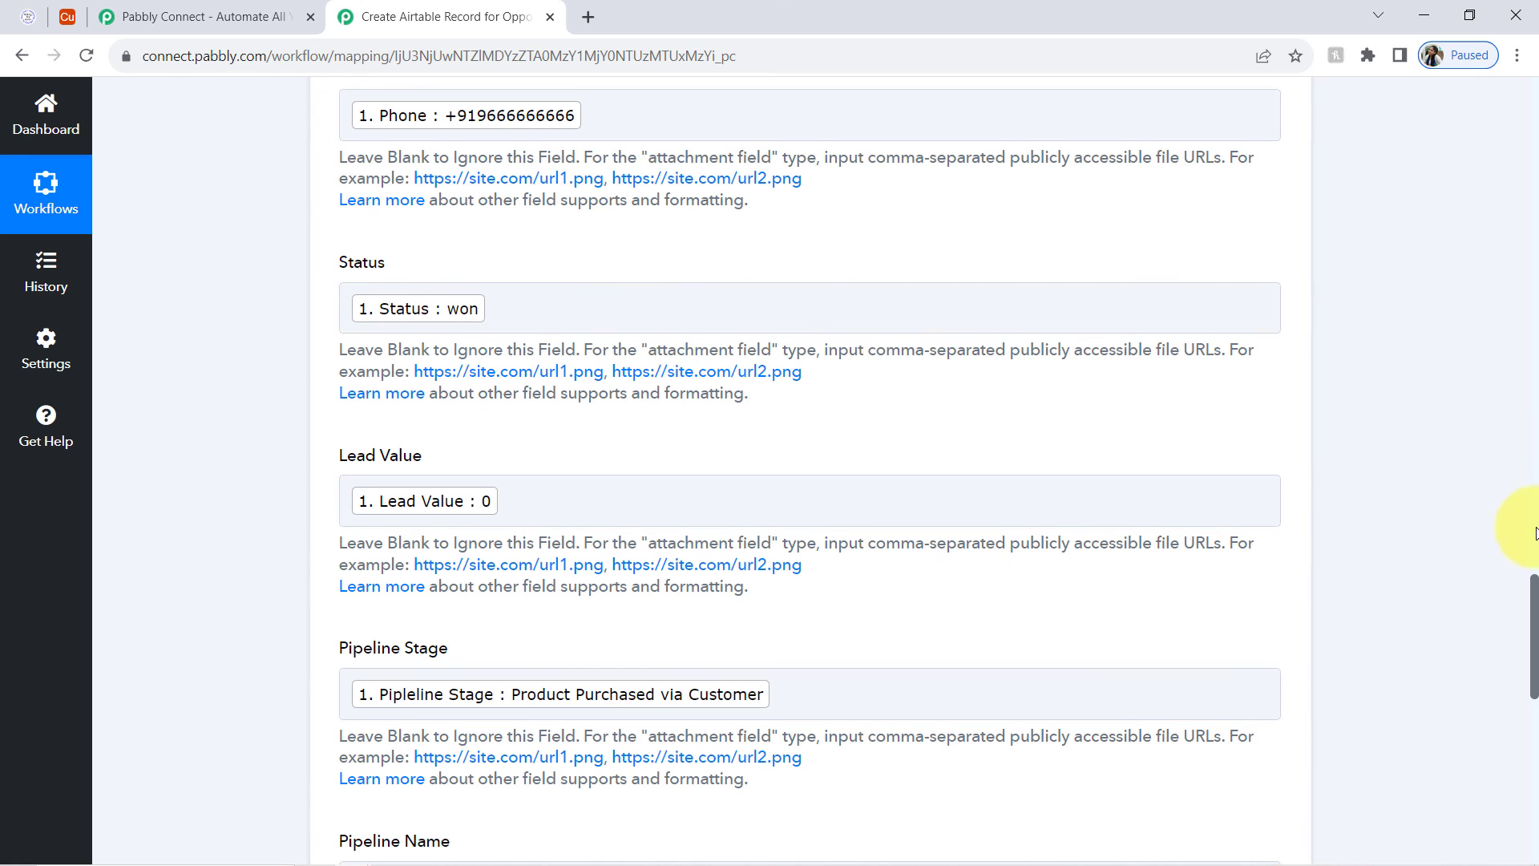
left_click_drag(1535, 593, 1500, 719)
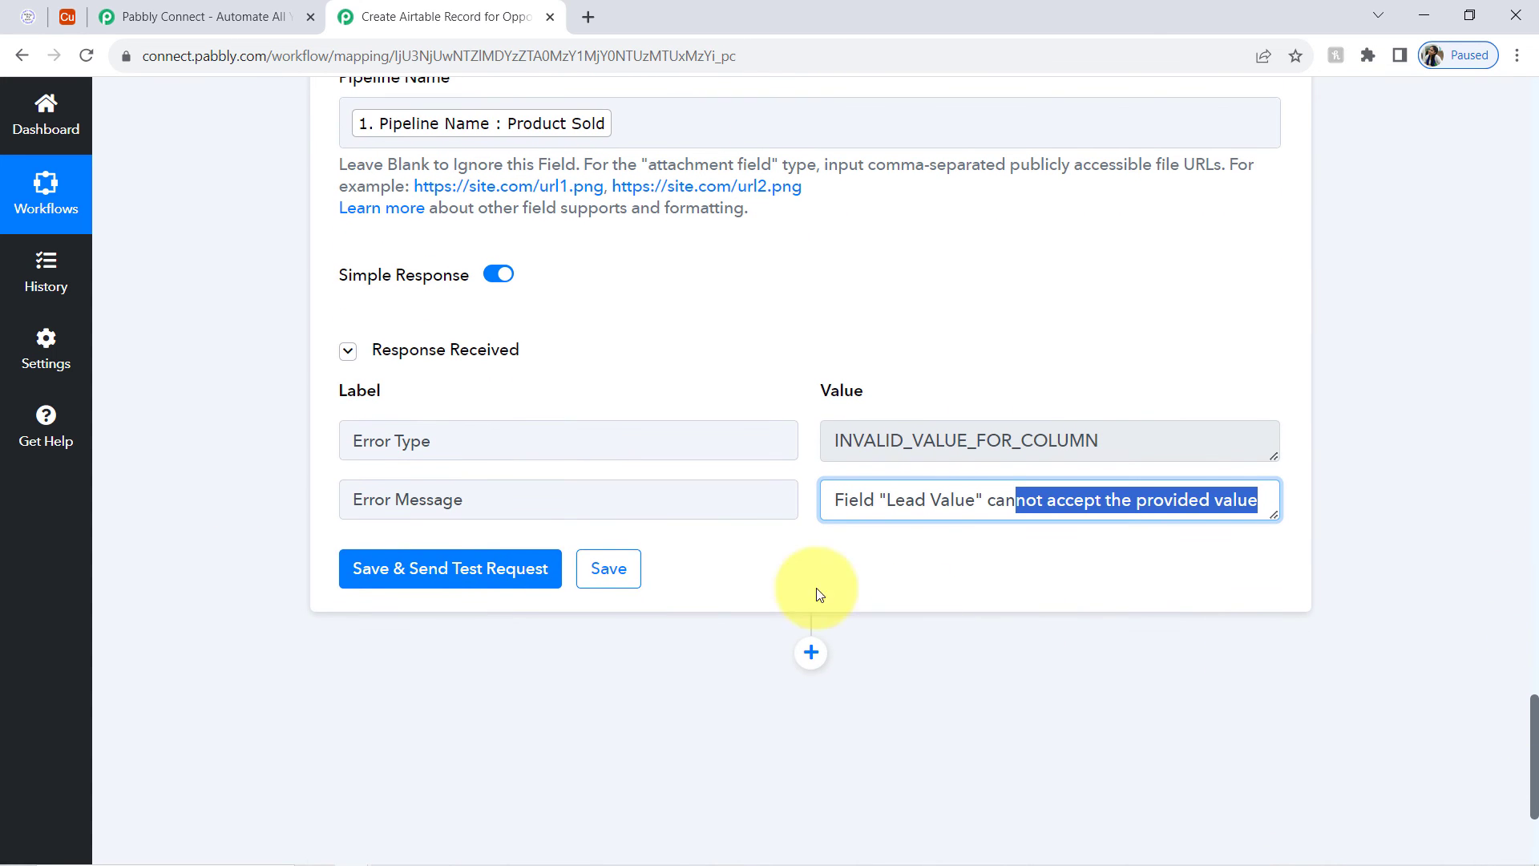
left_click(391, 561)
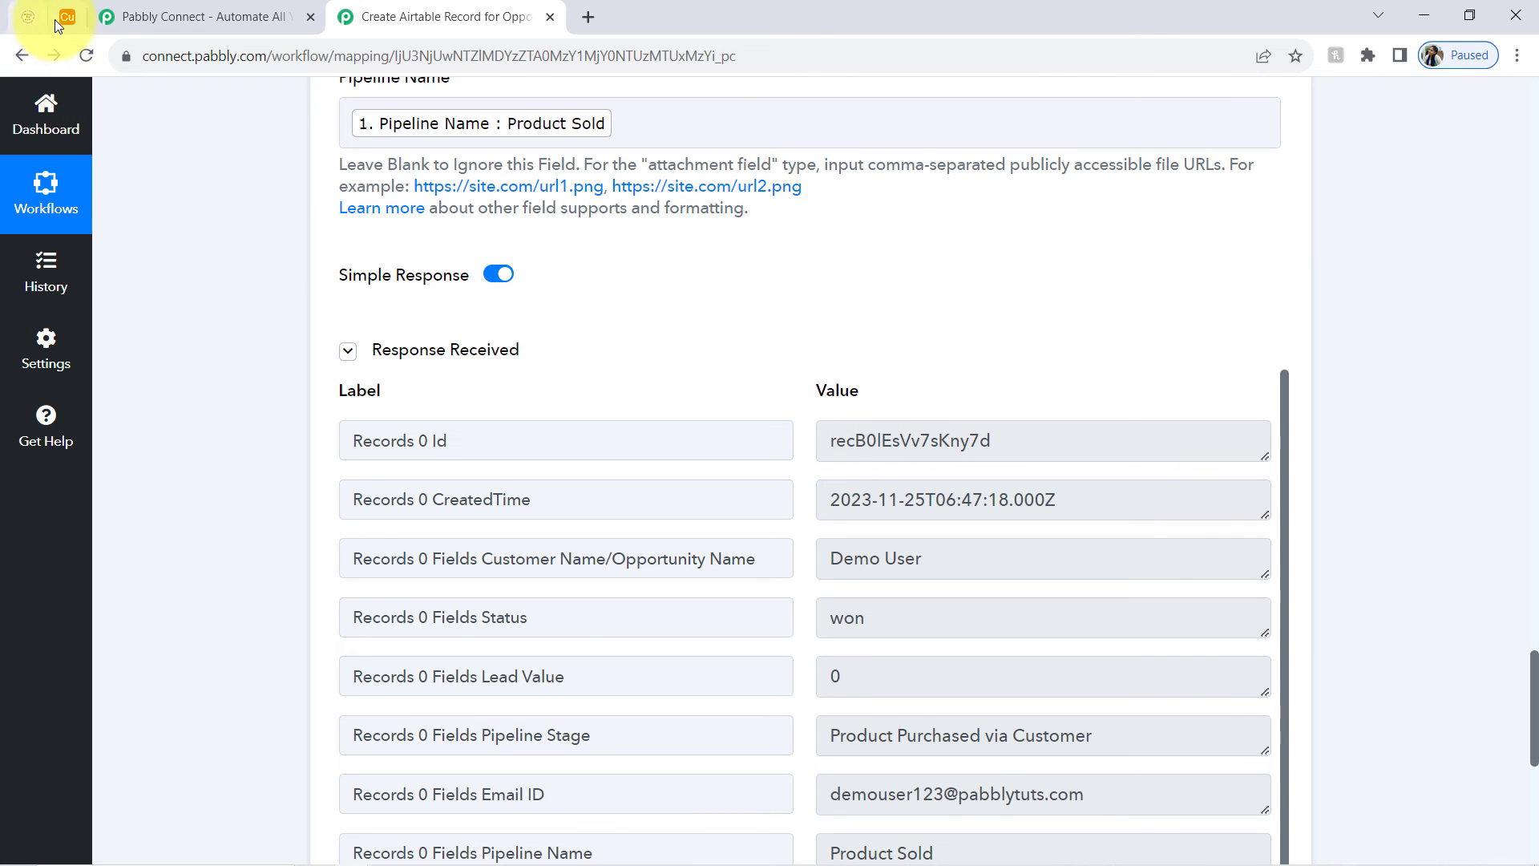
Step: Switch to Airtable, reload the New Deals table and examine the test record across all its fields
left_click(59, 19)
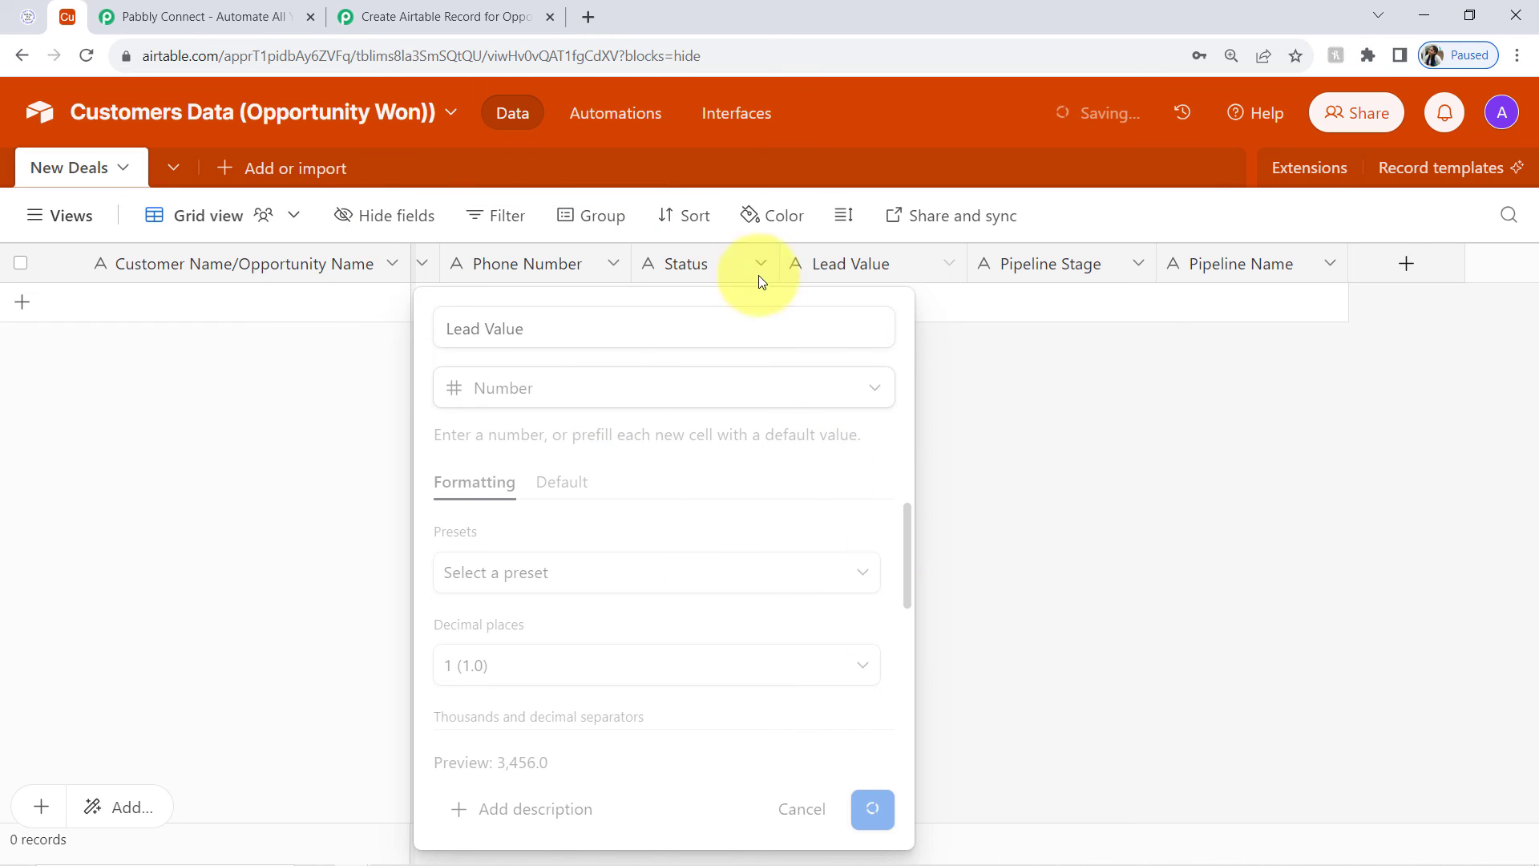
left_click(88, 61)
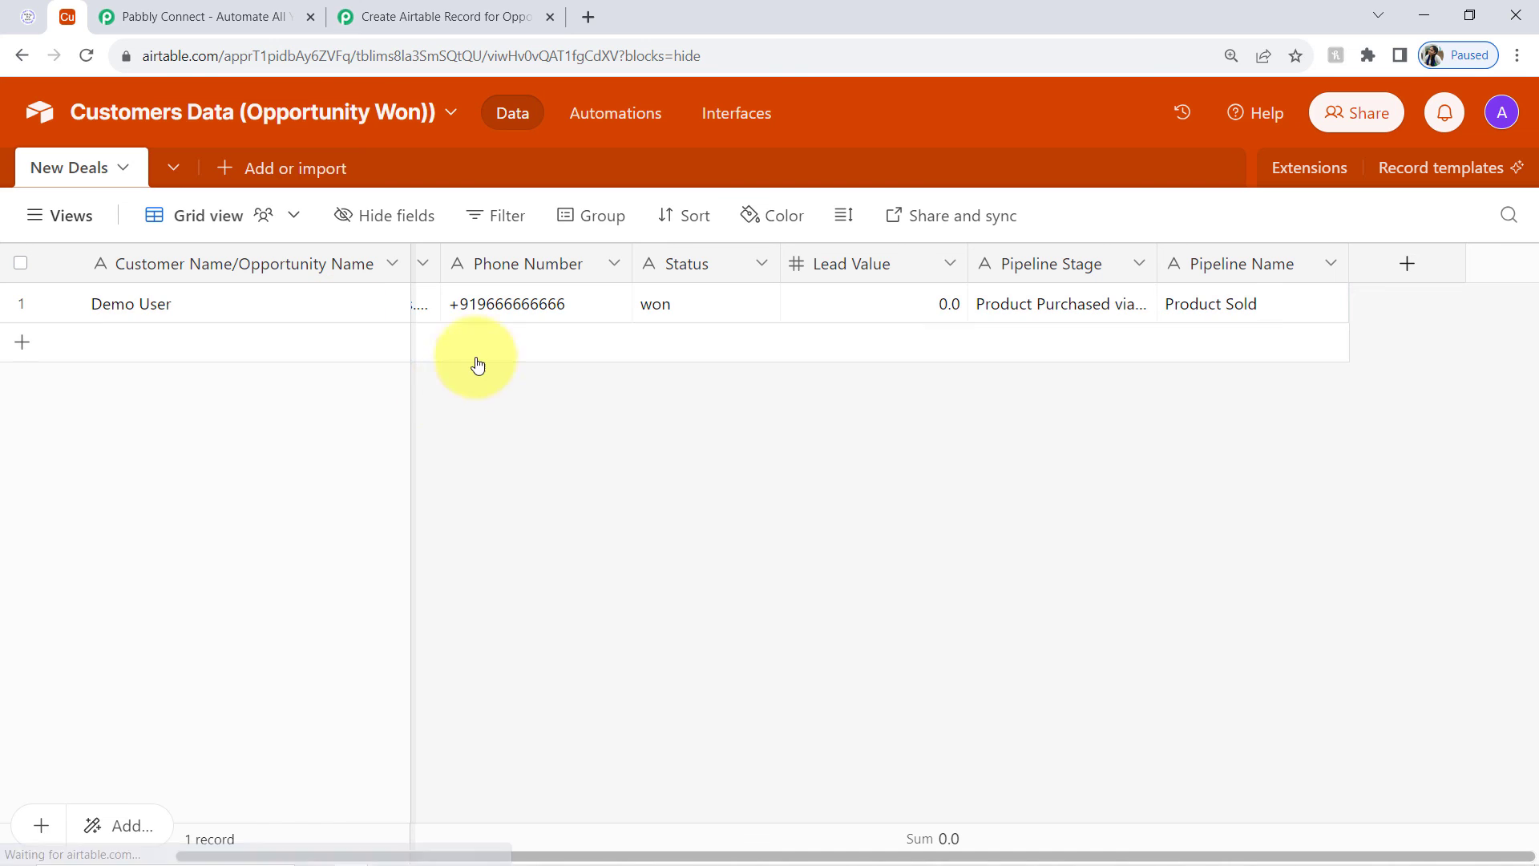
left_click(482, 357)
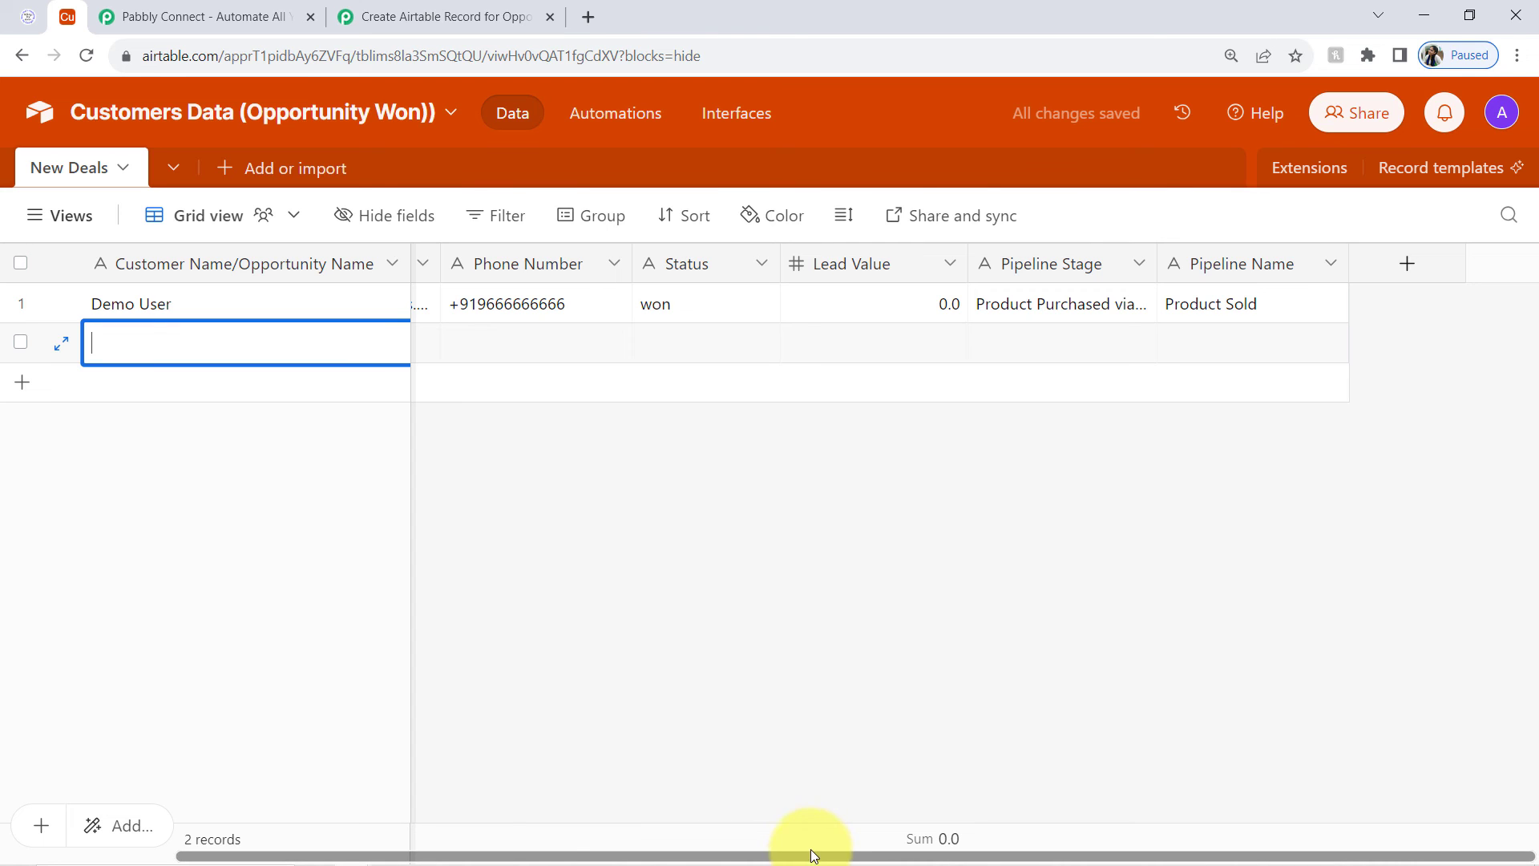
left_click_drag(807, 856, 320, 856)
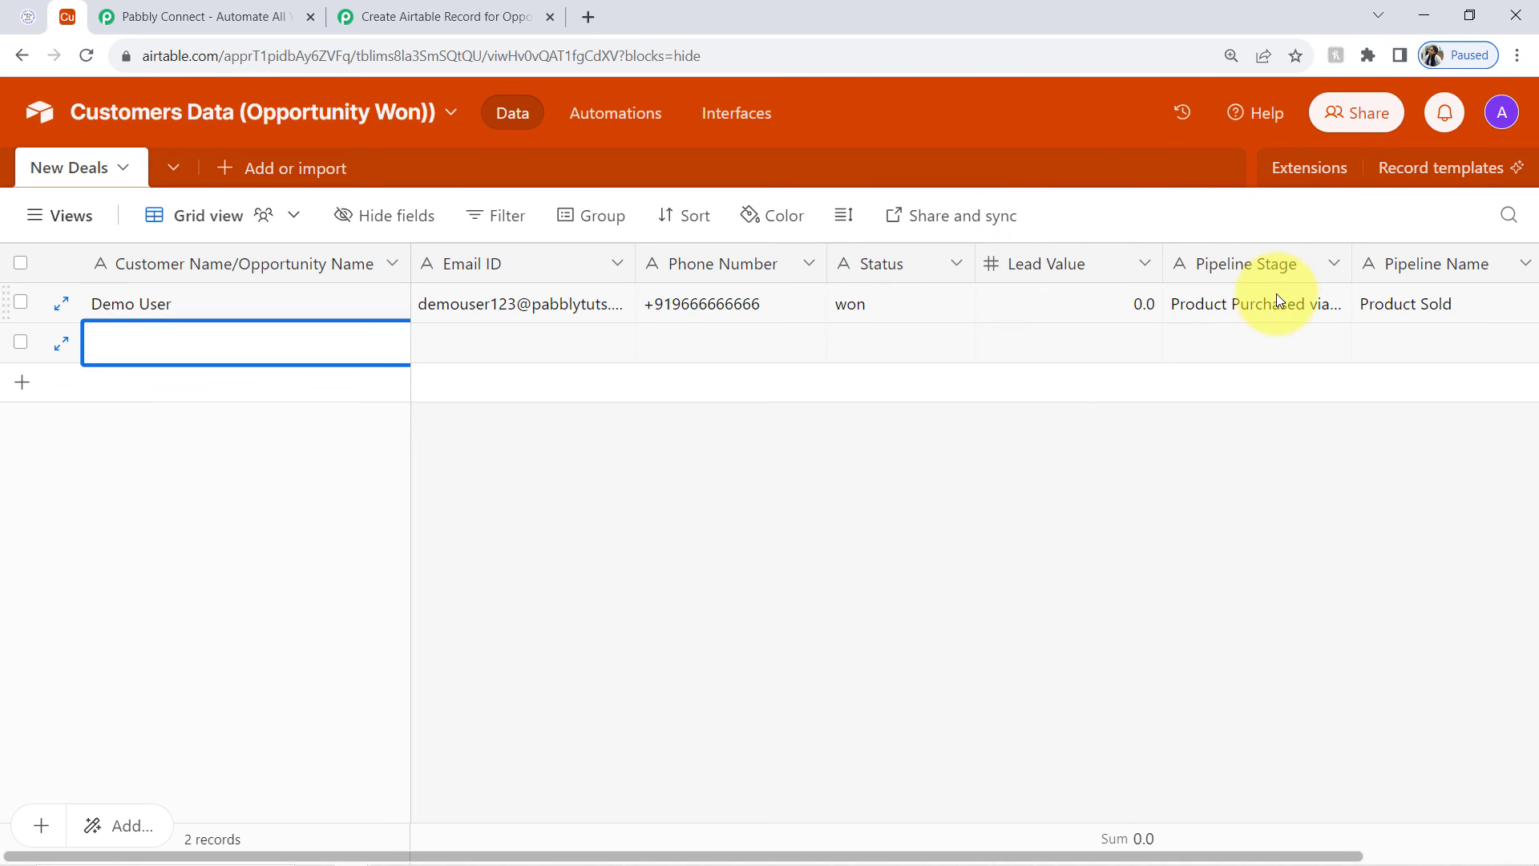
left_click(1314, 461)
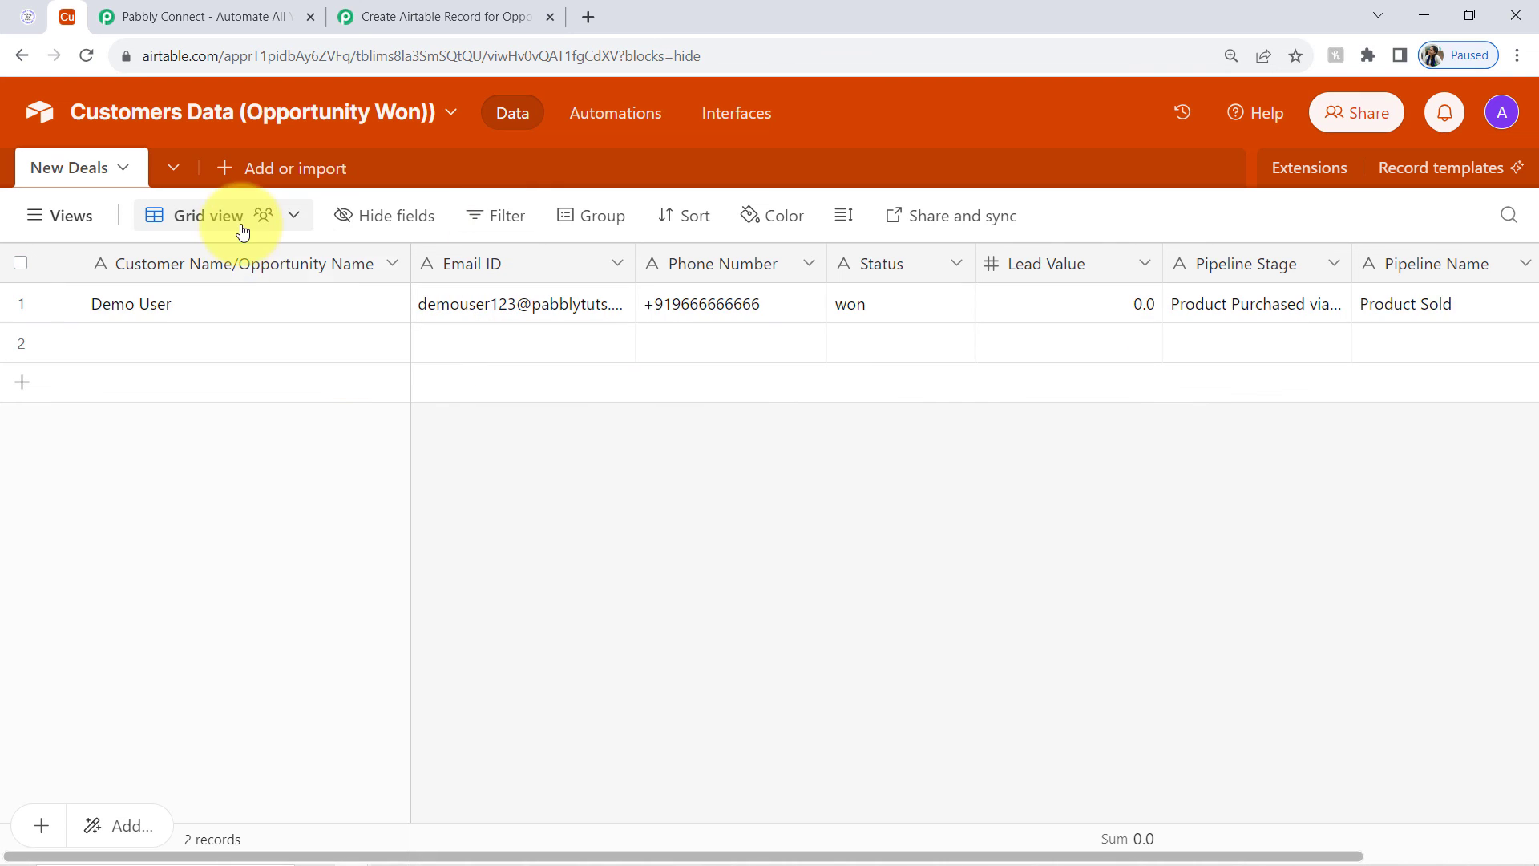
Step: Close the Pabbly Connect home page, return to the workflow and collapse its trigger and Airtable action steps
left_click(293, 14)
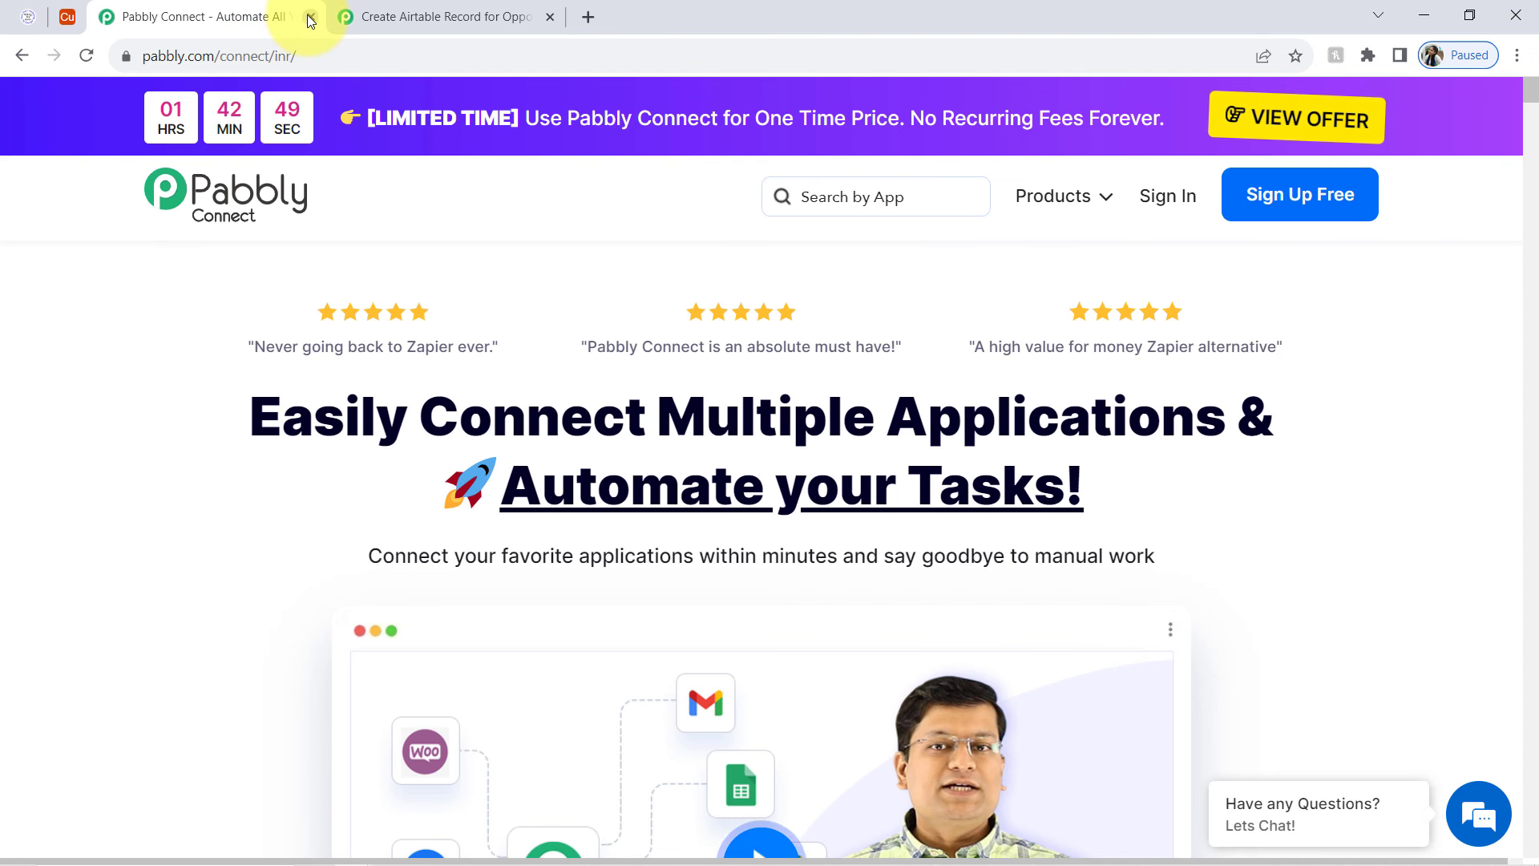
left_click(310, 17)
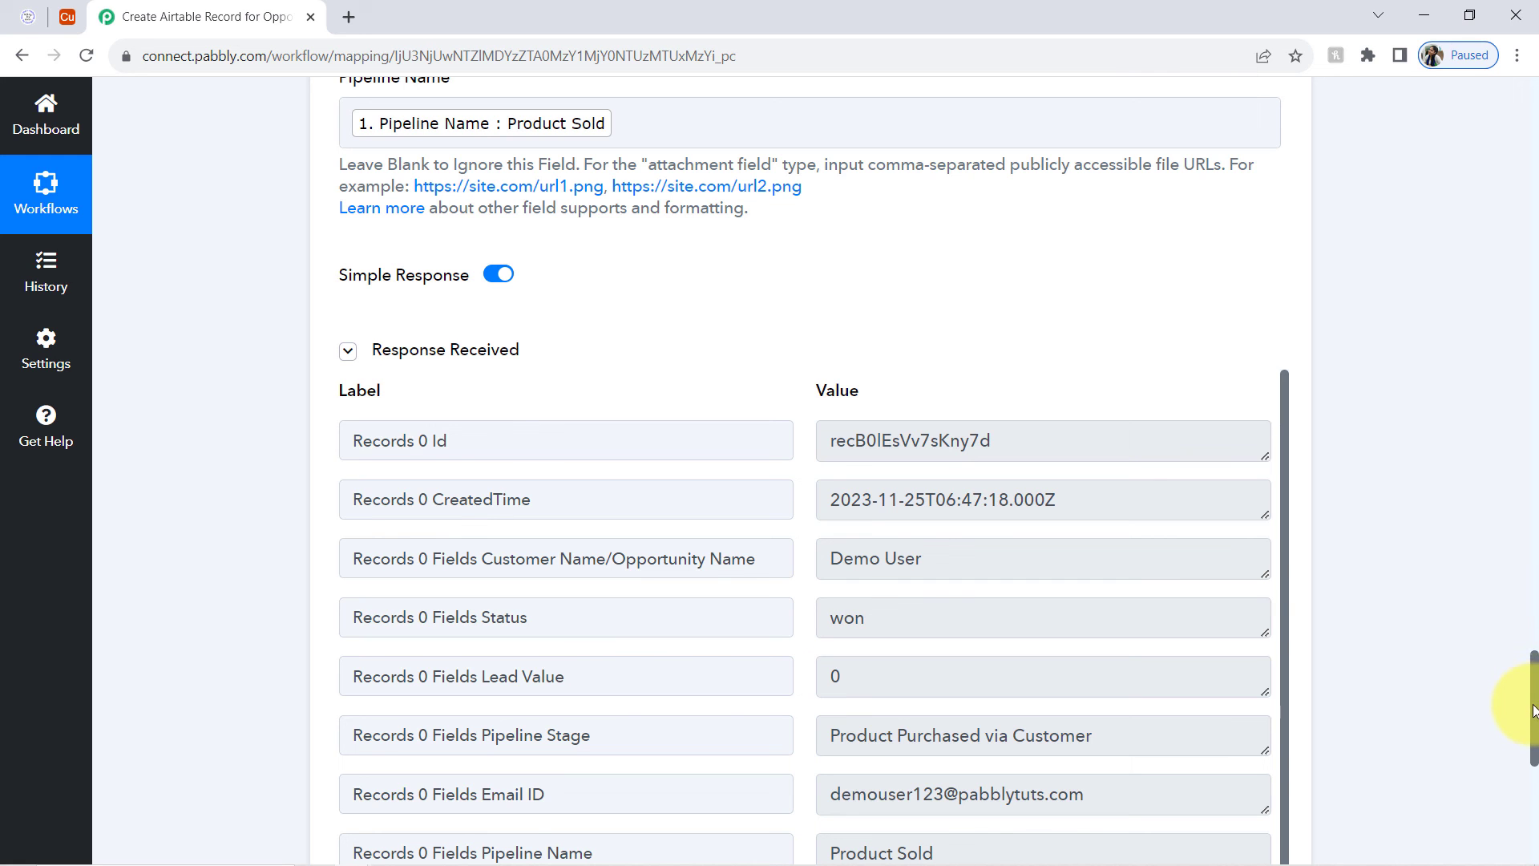
left_click_drag(1535, 709, 1504, 100)
left_click(704, 370)
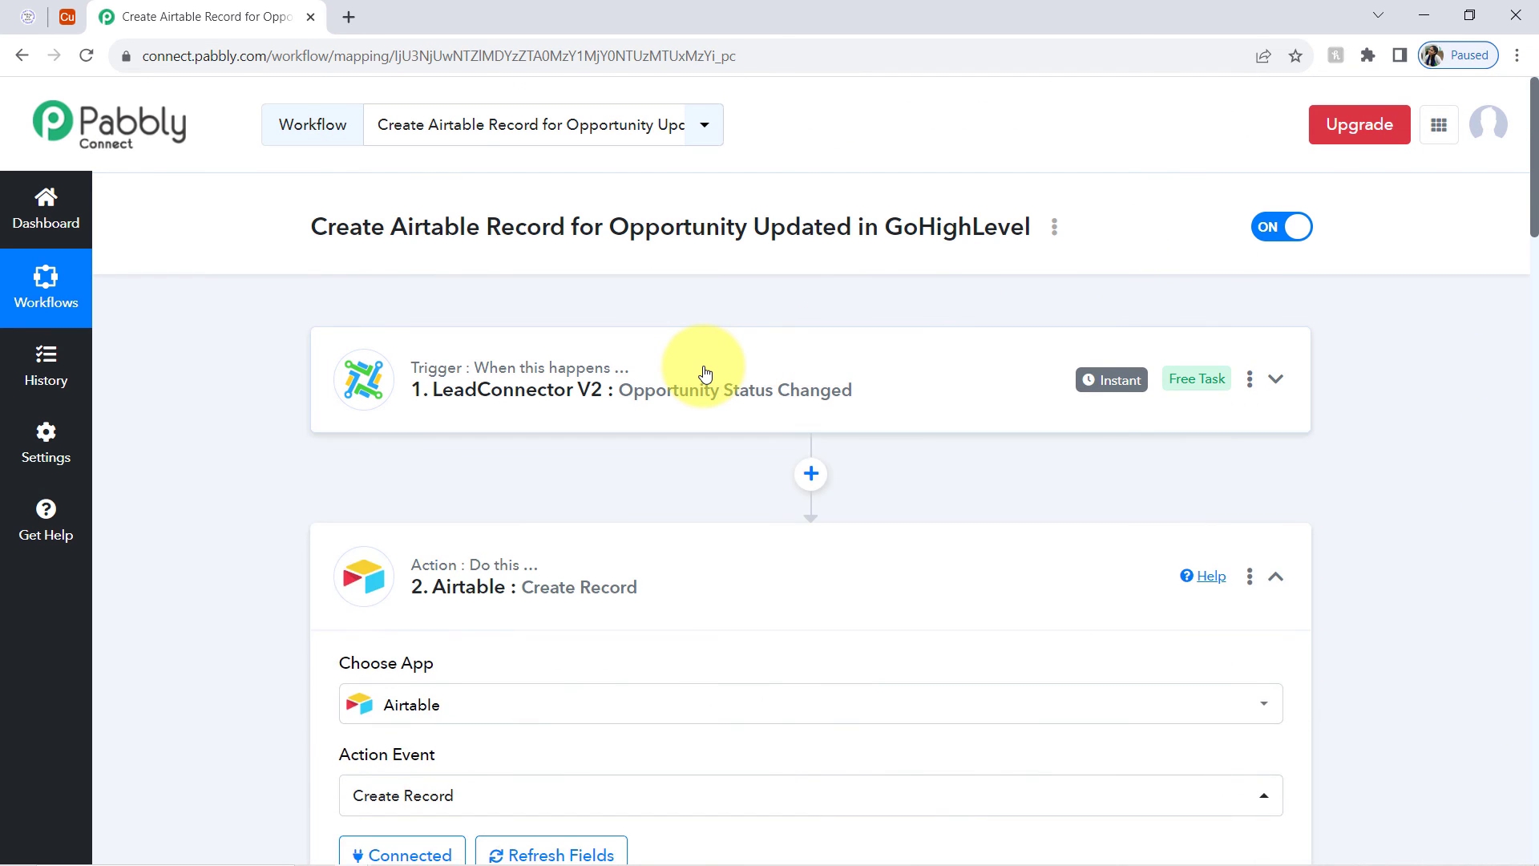
left_click(517, 575)
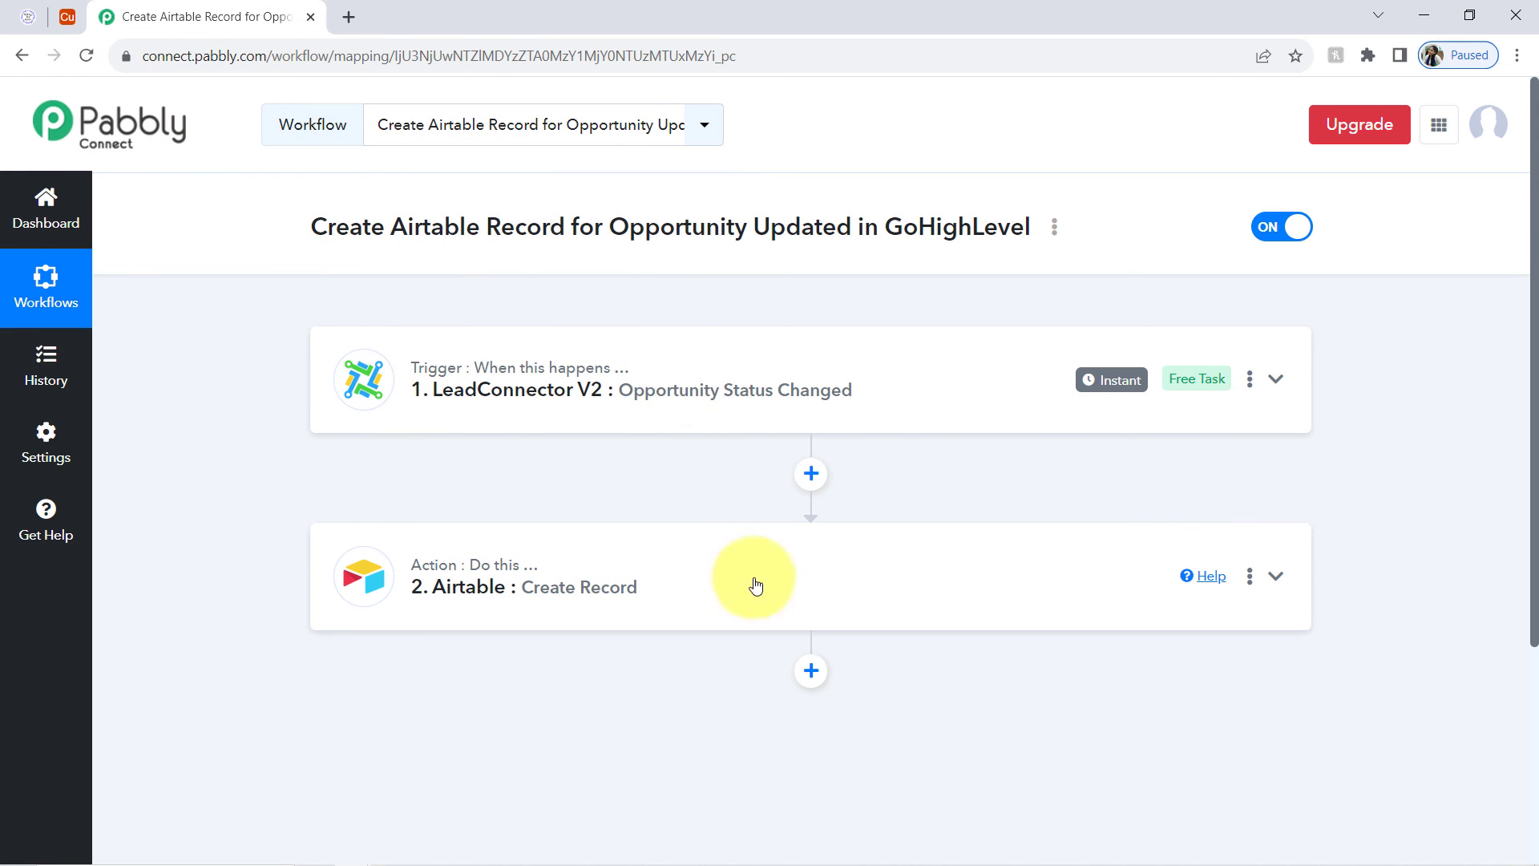
Step: Copy the workflow's share link and close the Share Workflow dialog
left_click(1055, 229)
left_click(841, 331)
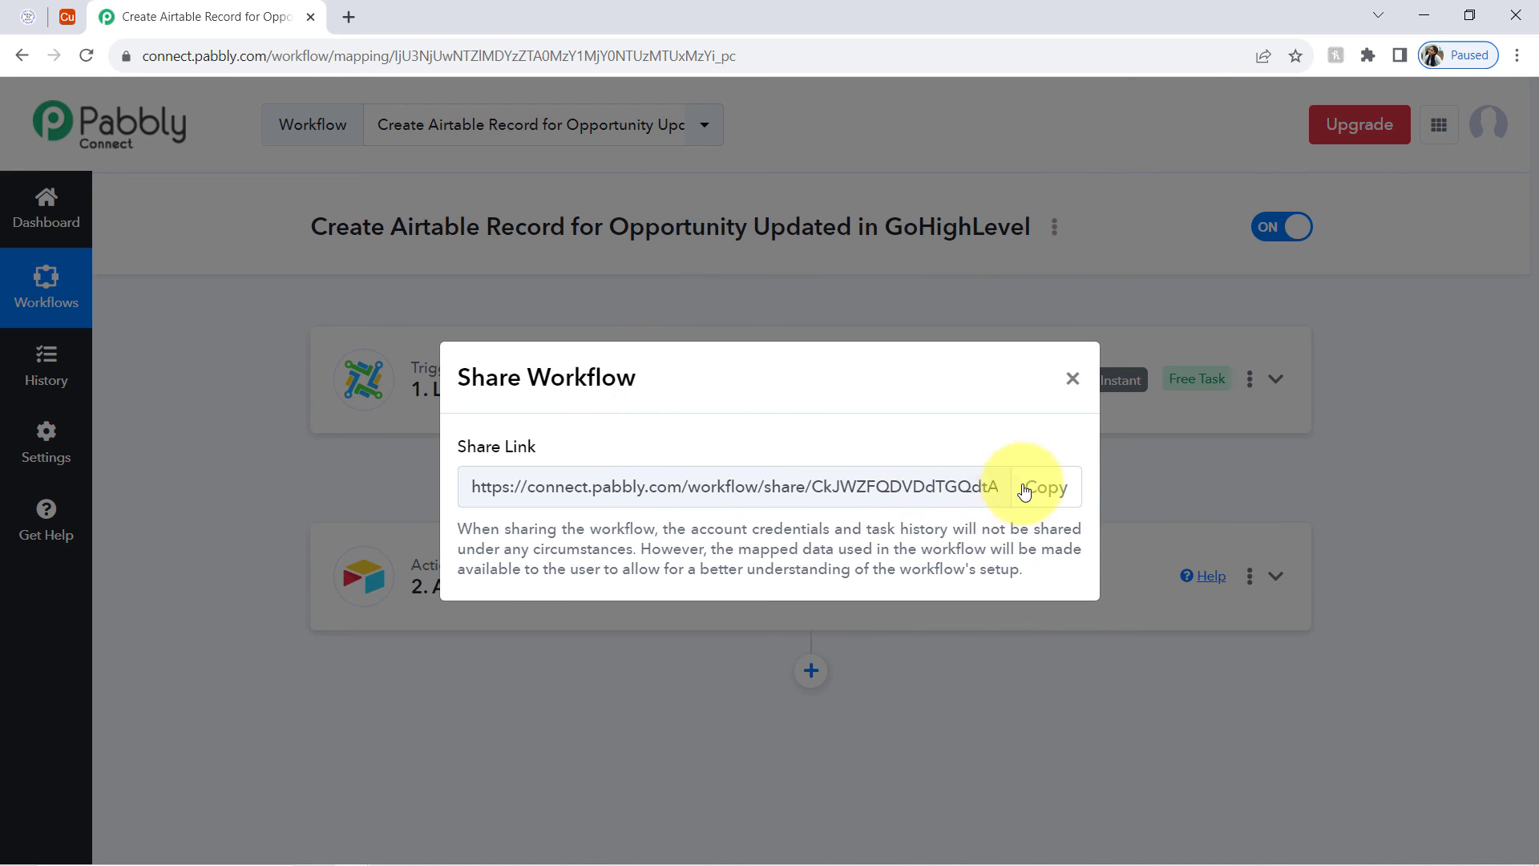
left_click(1046, 491)
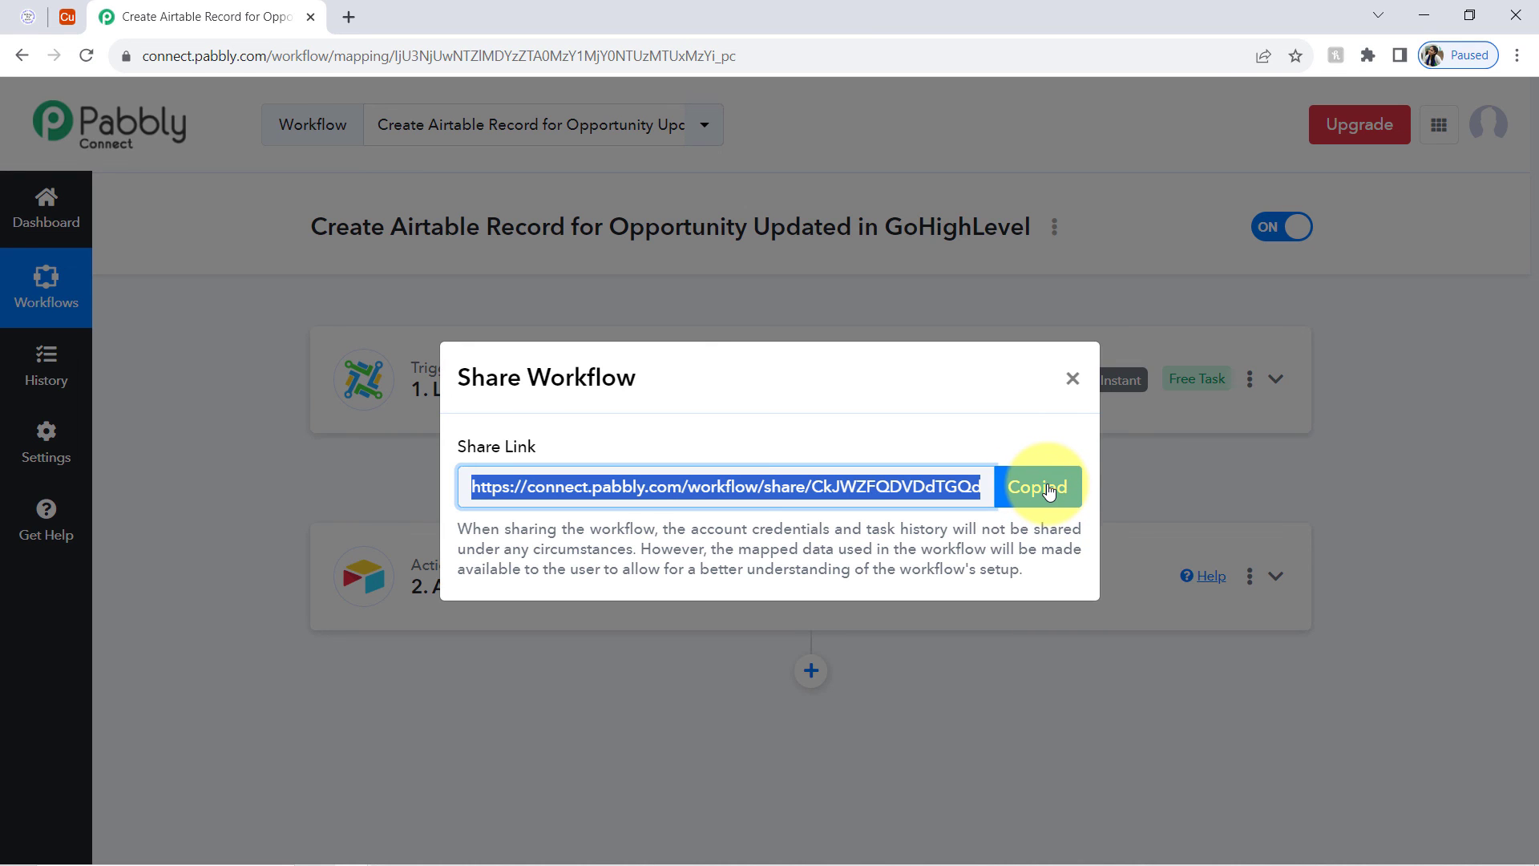
left_click(1072, 380)
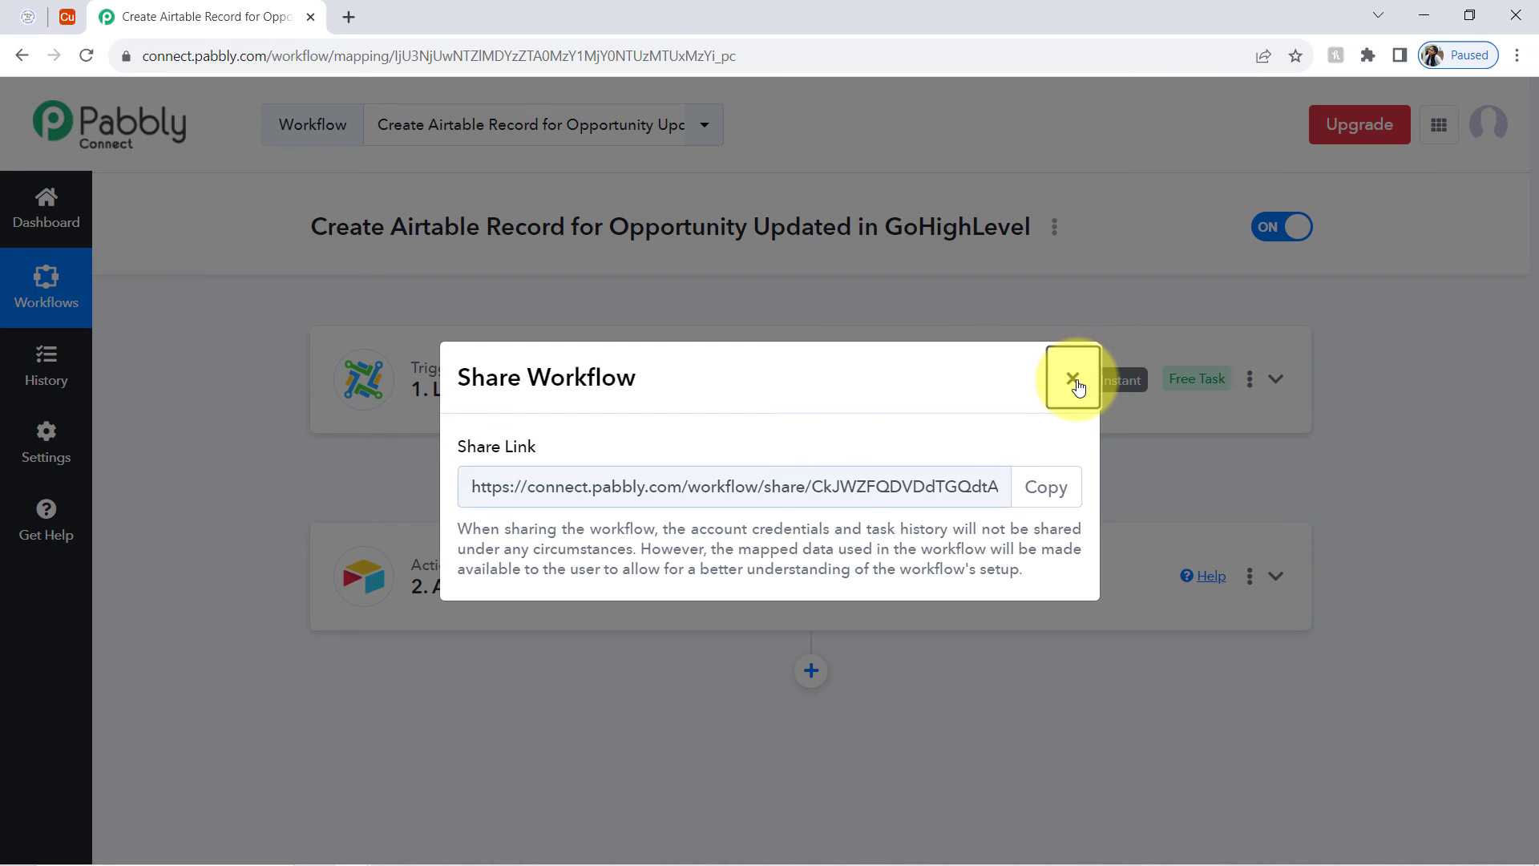